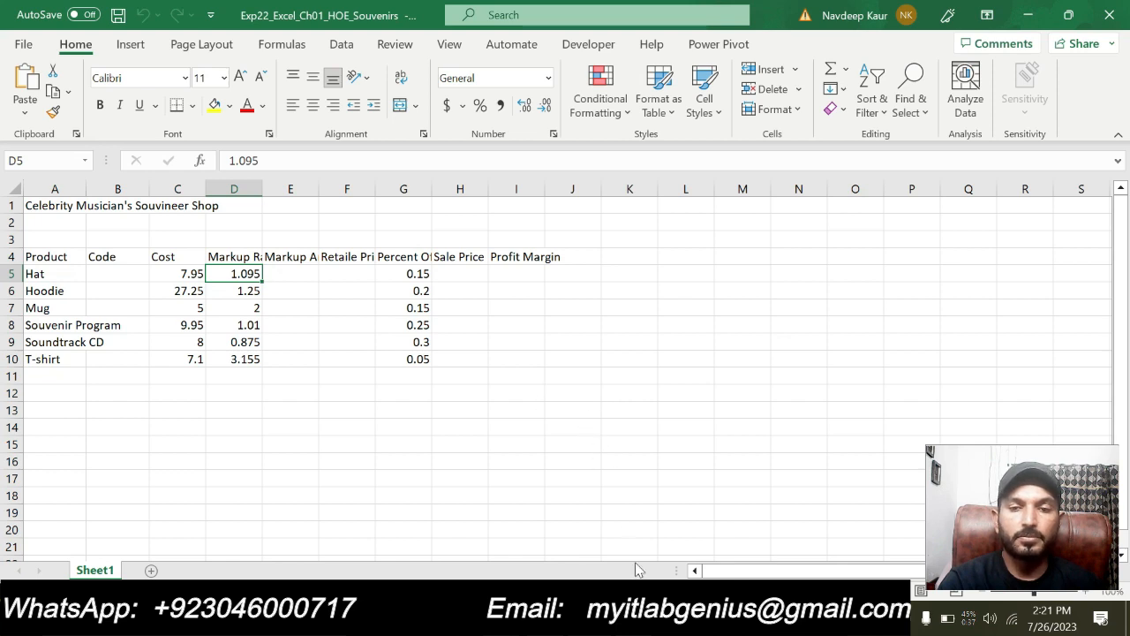
# Switch to the Word instructions document and review the project description and the full list of steps to perform
pyautogui.click(482, 477)
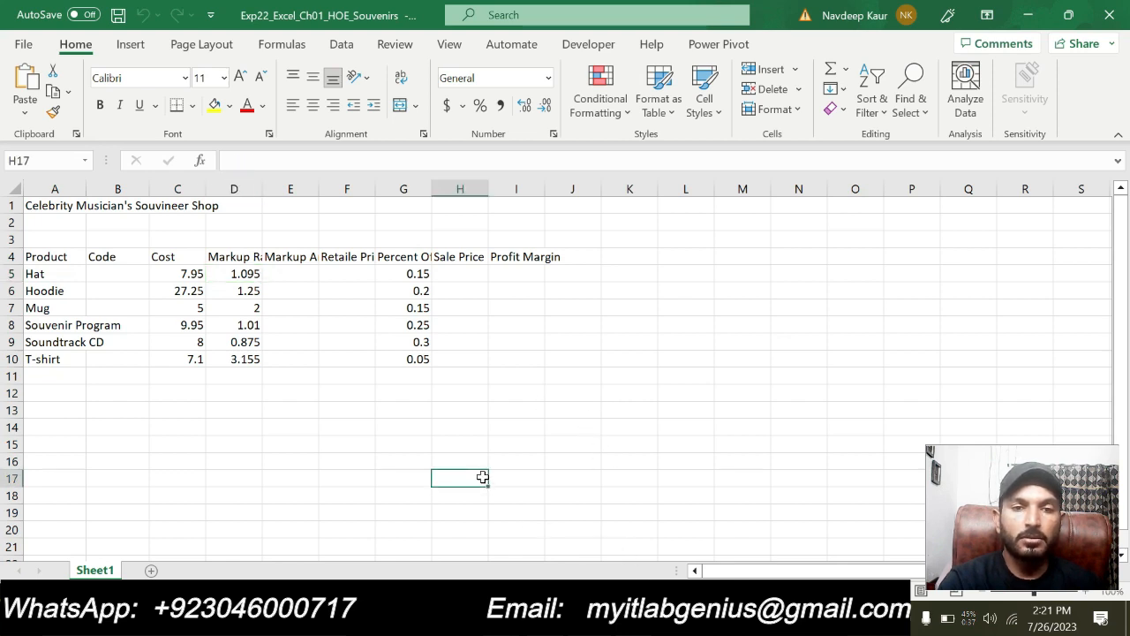
pyautogui.hotkey('alt', 'Tab')
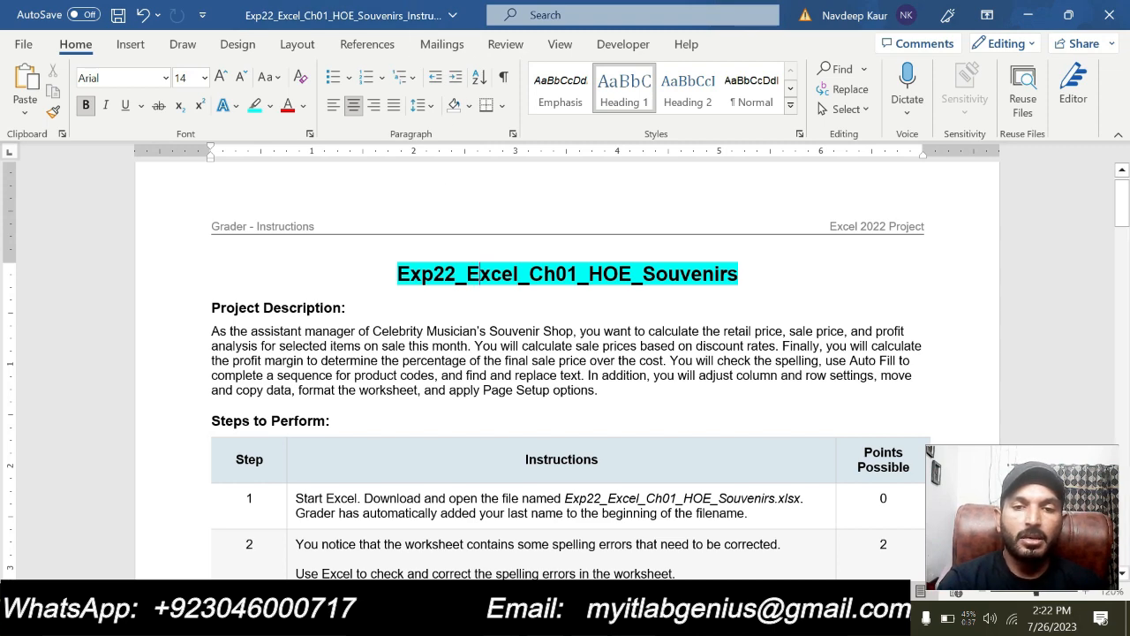
pyautogui.moveTo(252, 331); pyautogui.dragTo(211, 307)
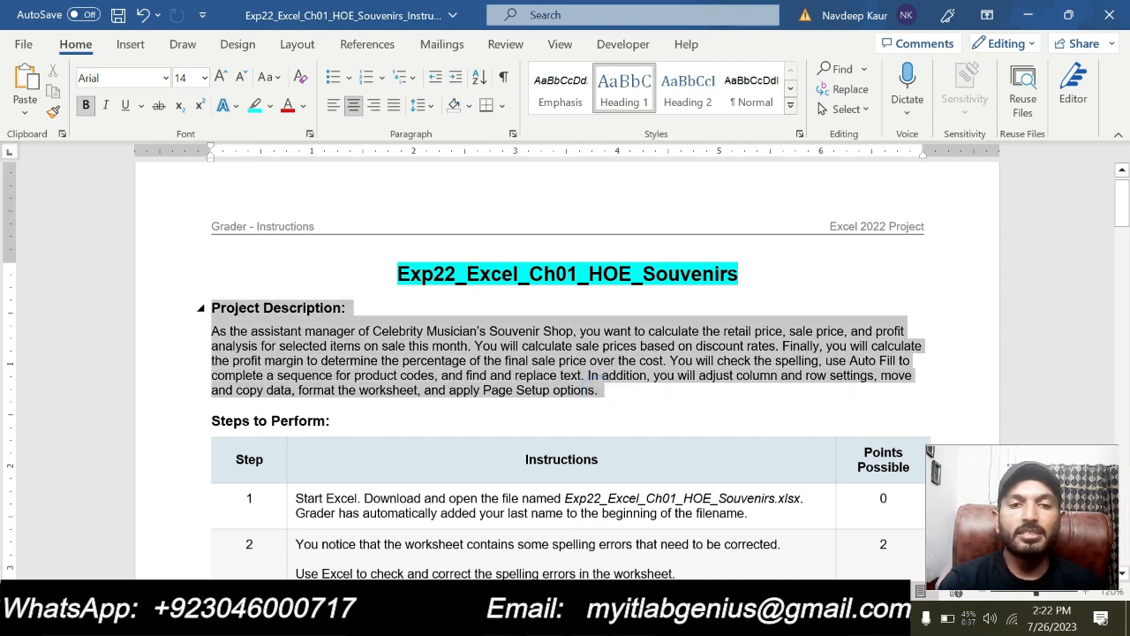
pyautogui.click(429, 360)
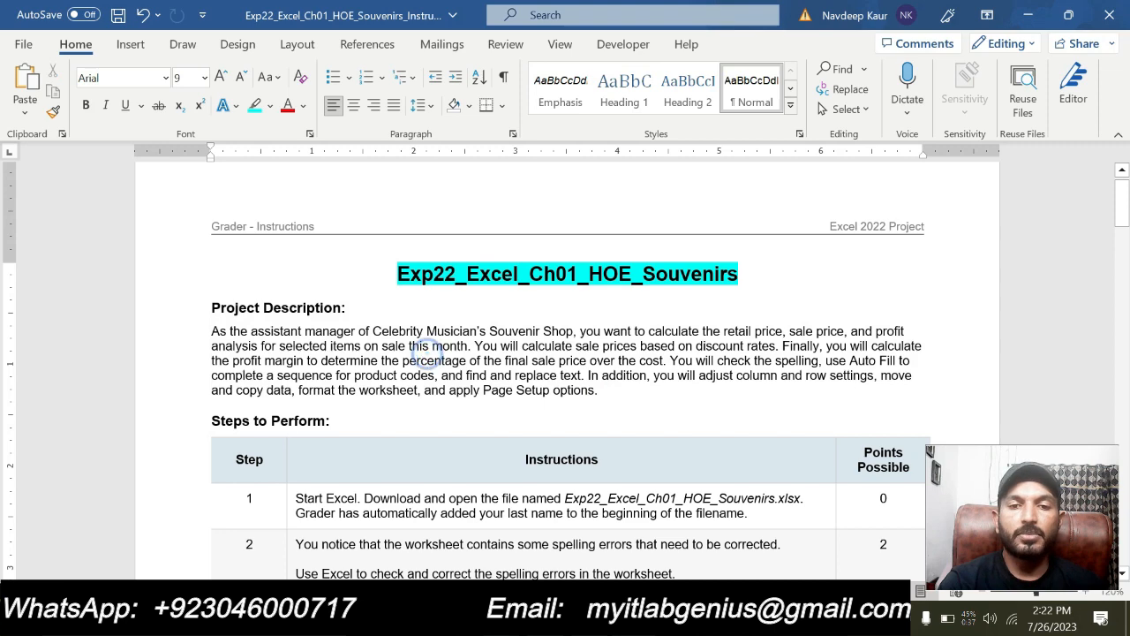
pyautogui.moveTo(212, 332); pyautogui.dragTo(603, 390)
pyautogui.click(375, 362)
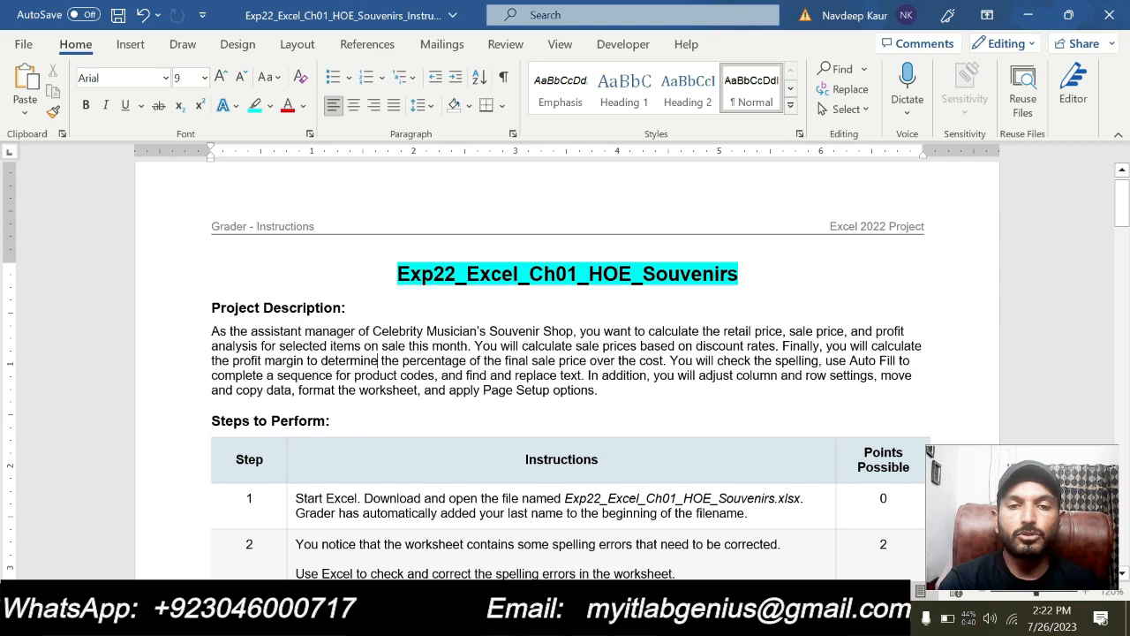
pyautogui.scroll(-20, 565, 371)
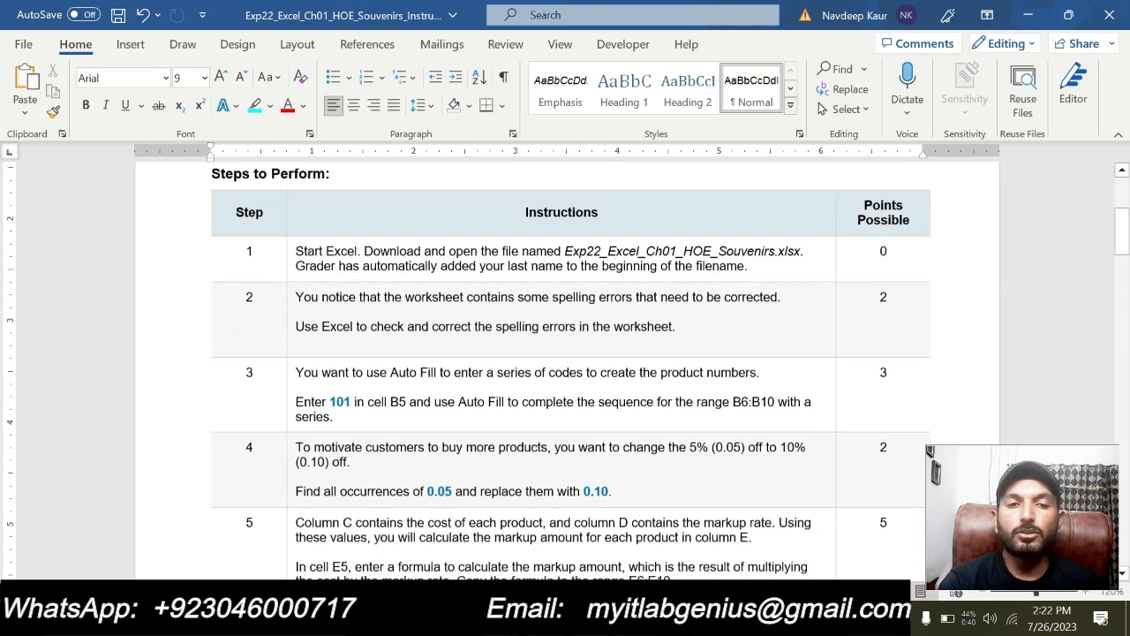
pyautogui.scroll(-20, 424, 433)
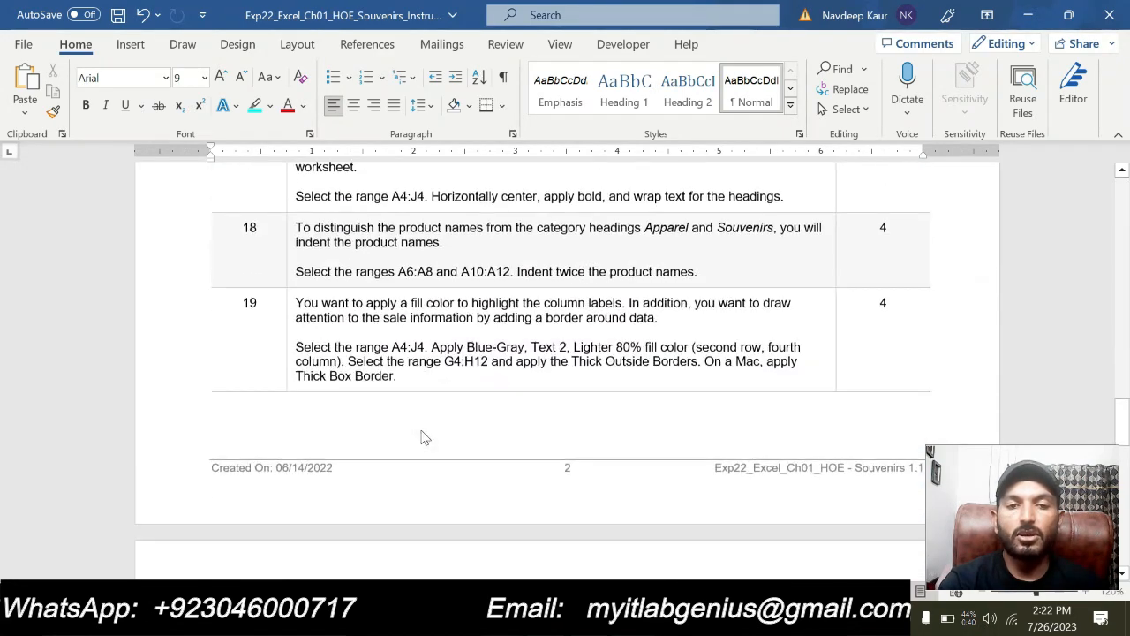
pyautogui.scroll(-10, 565, 371)
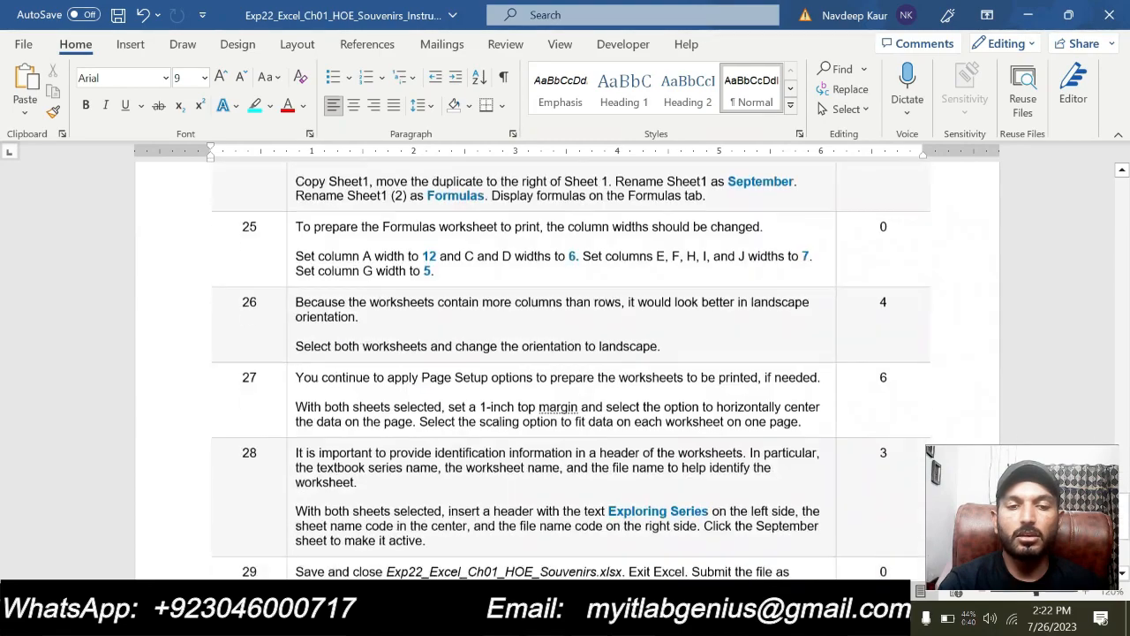
pyautogui.scroll(6, 565, 371)
pyautogui.scroll(20, 422, 430)
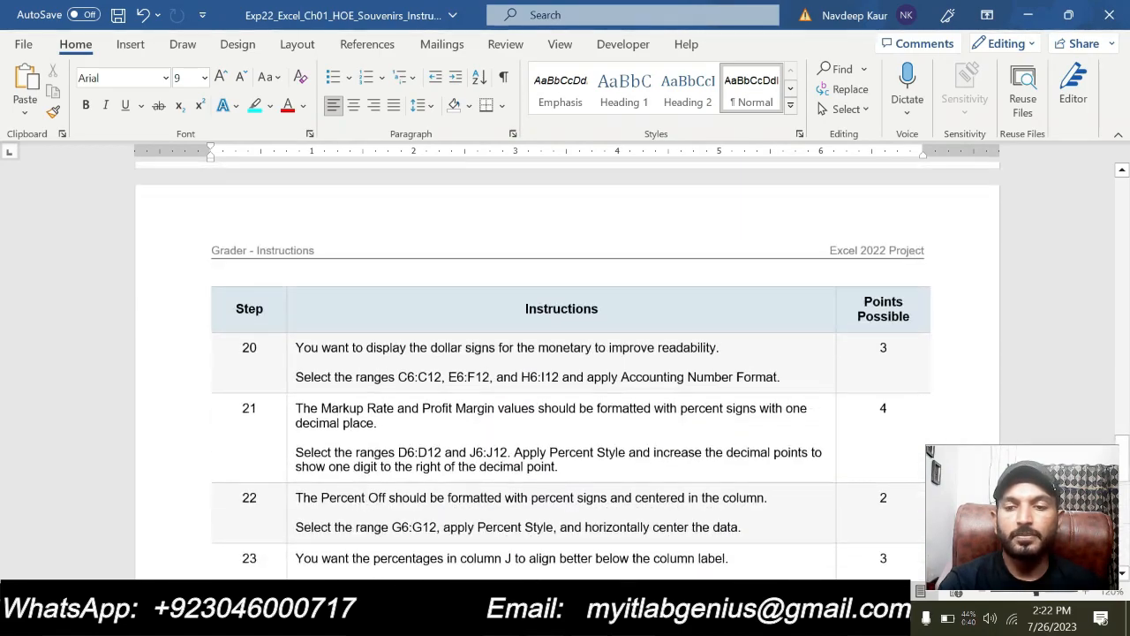
pyautogui.scroll(15, 422, 429)
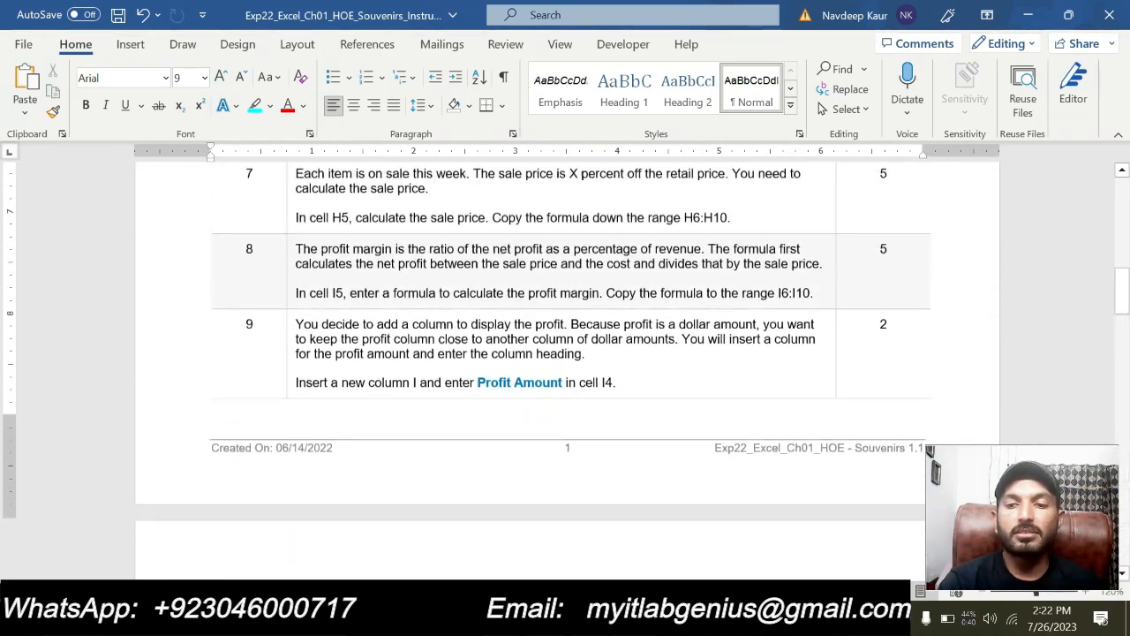
pyautogui.scroll(1, 565, 371)
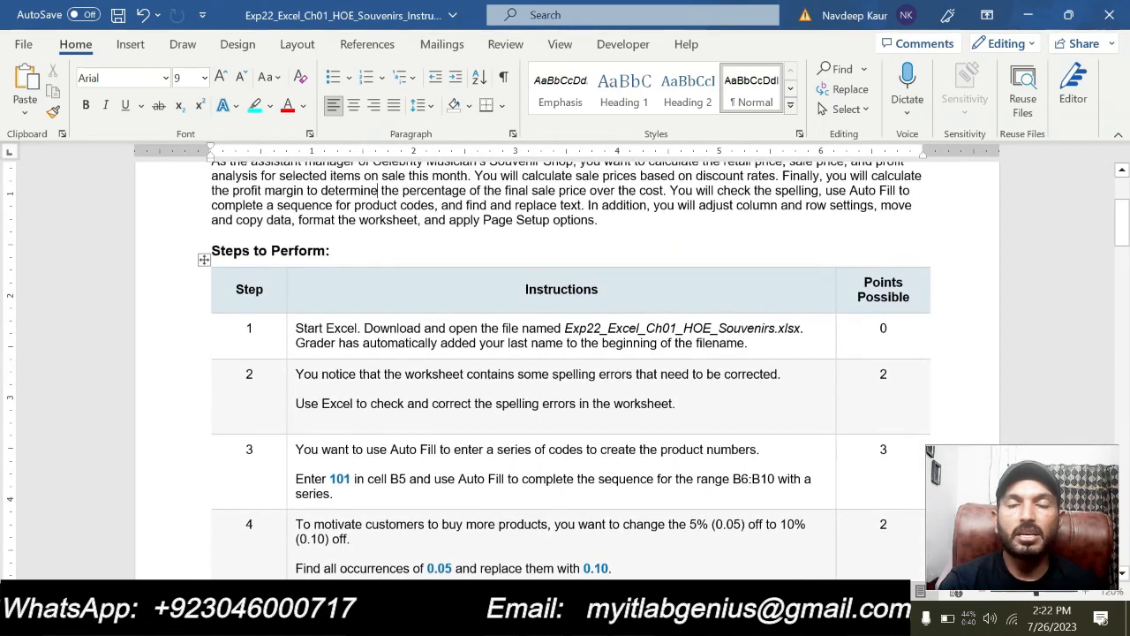
# Highlight the text of instruction step 1 about opening Exp22_Excel_Ch01_HOE_Souvenirs.xlsx in turquoise
pyautogui.scroll(3, 461, 416)
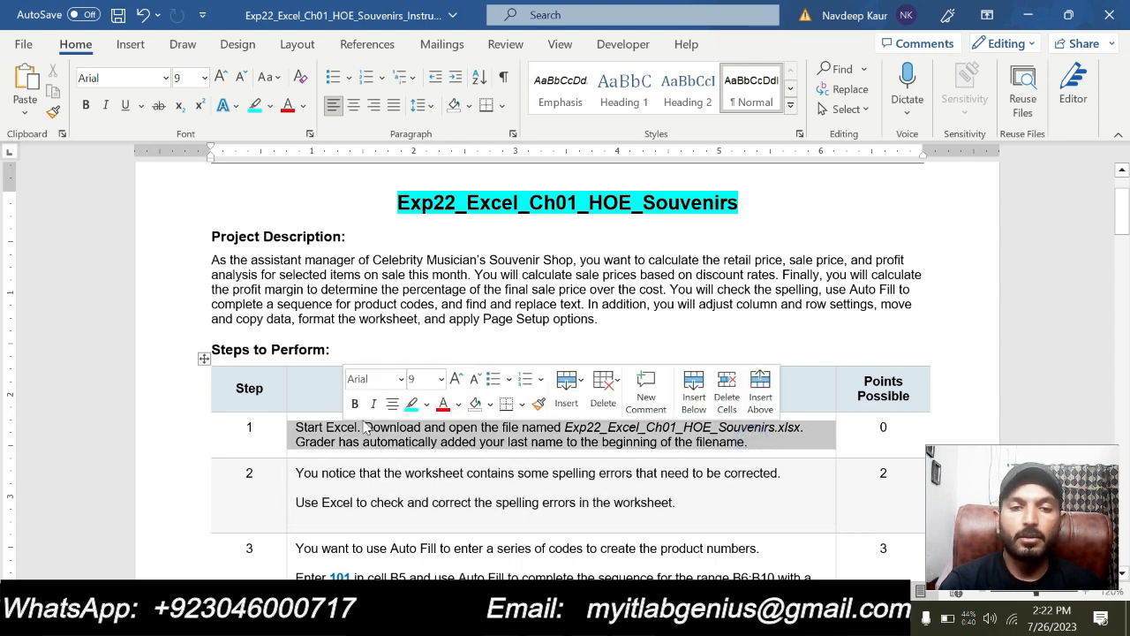
pyautogui.click(408, 406)
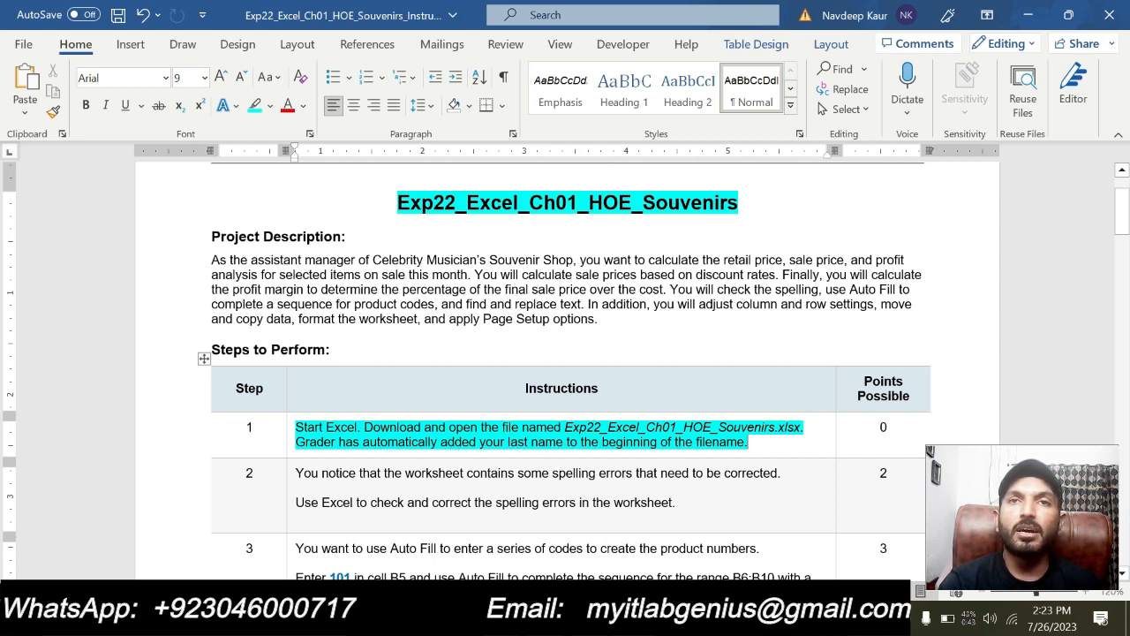
pyautogui.moveTo(749, 441); pyautogui.dragTo(295, 427)
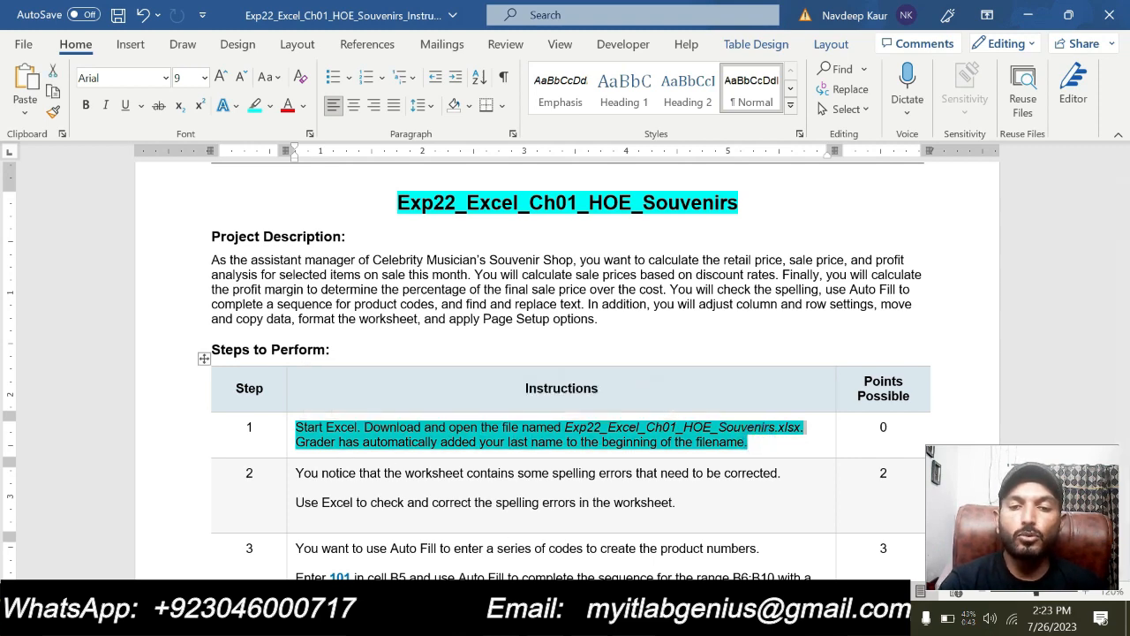
# Switch to the Excel workbook to view the souvenir shop worksheet, and return to the Word instructions
pyautogui.hotkey('alt', 'Tab')
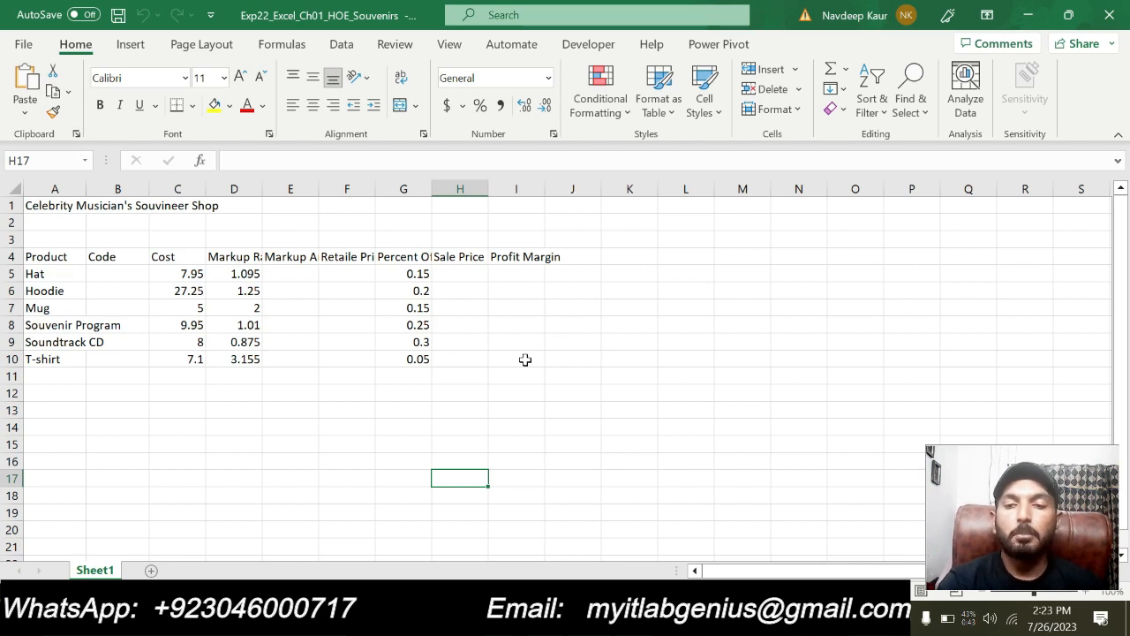
pyautogui.click(304, 427)
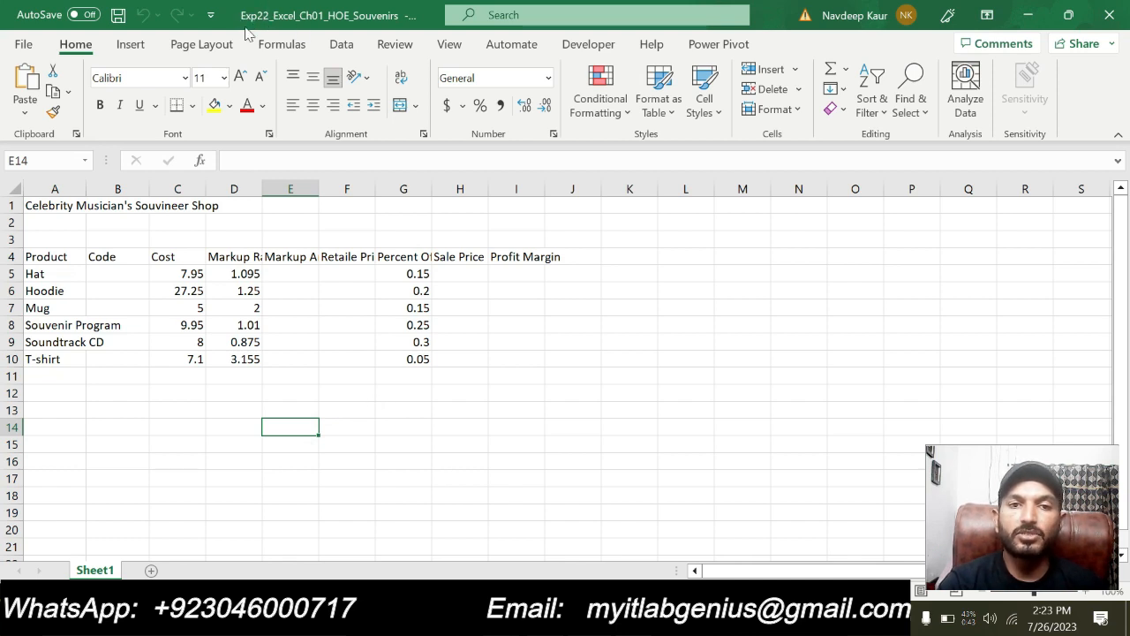
pyautogui.click(579, 444)
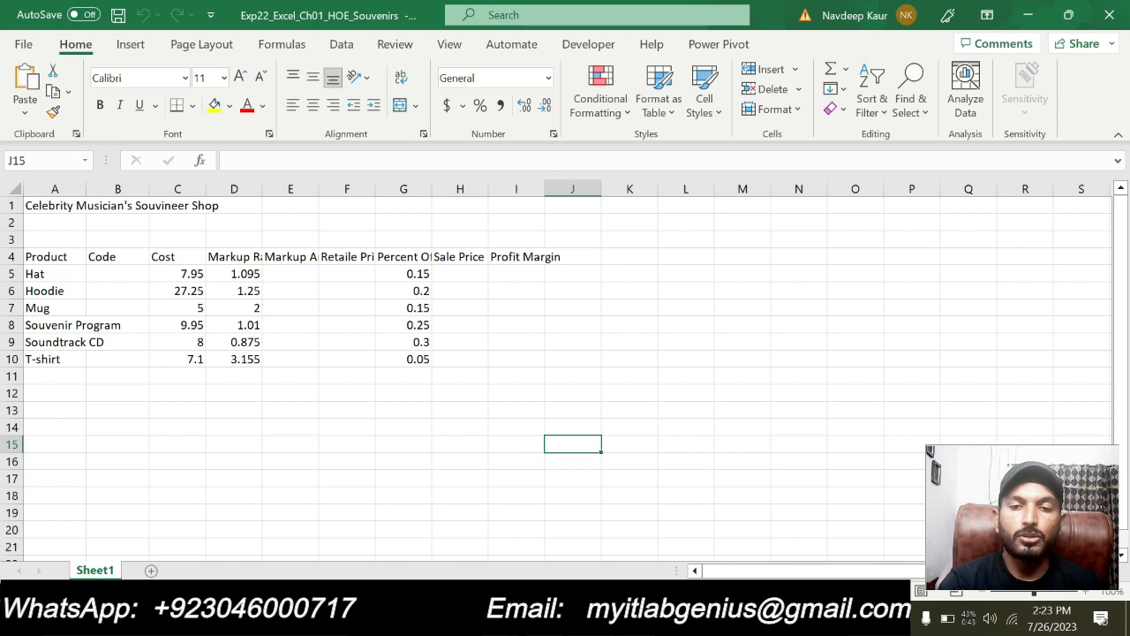
pyautogui.click(611, 618)
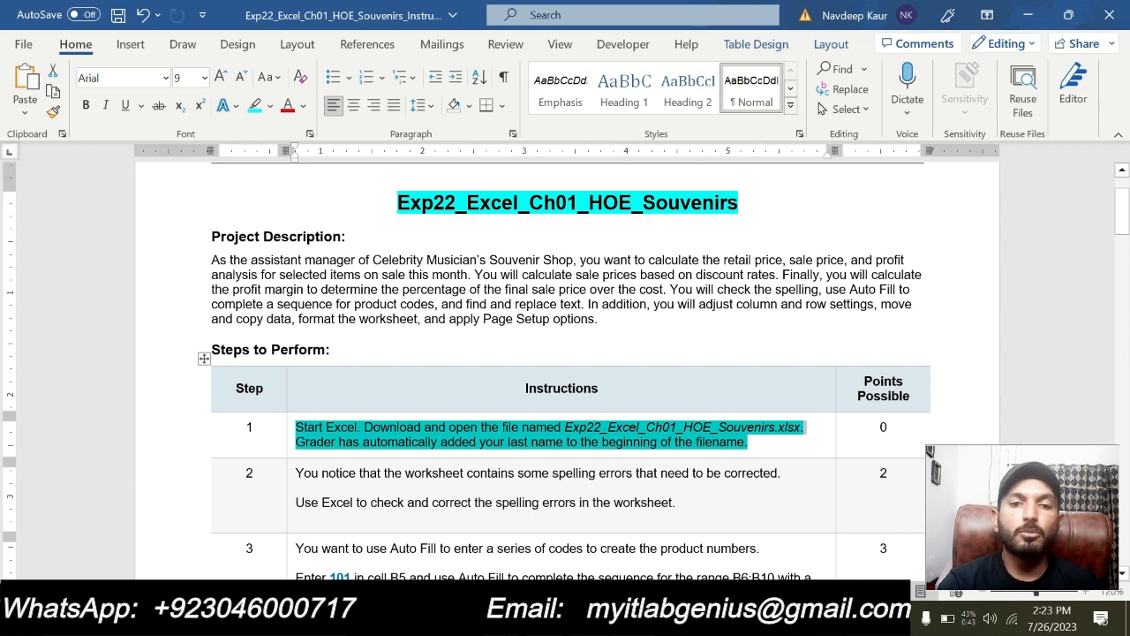
# Remove the turquoise highlight from the text of instruction step 1
pyautogui.moveTo(748, 442); pyautogui.dragTo(295, 427)
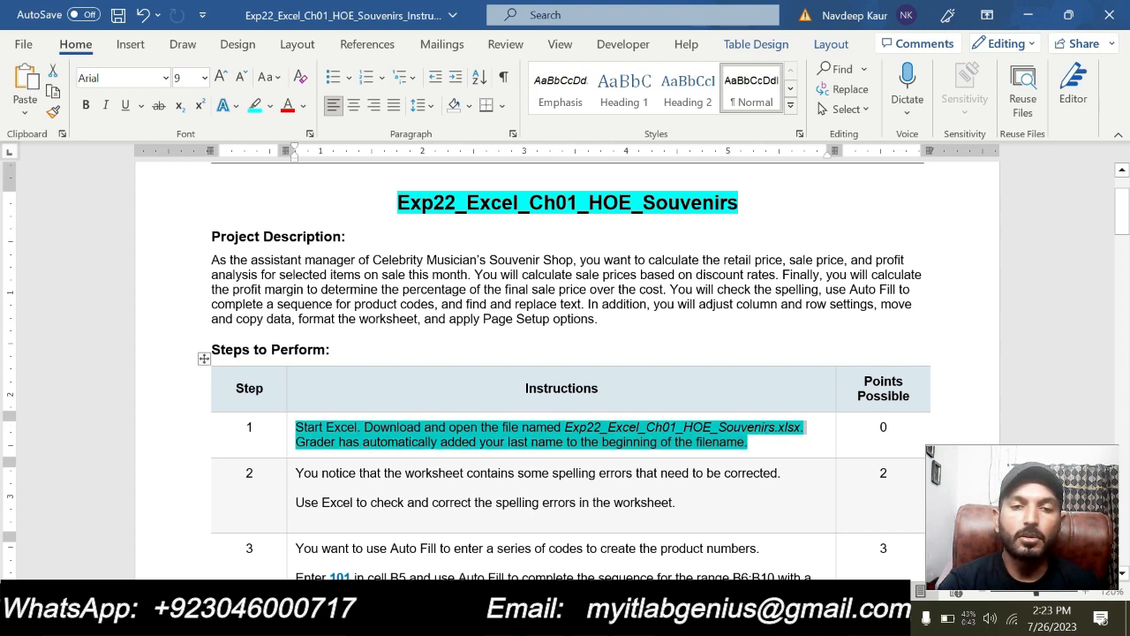
pyautogui.click(342, 427)
pyautogui.moveTo(757, 442); pyautogui.dragTo(296, 427)
pyautogui.click(296, 427)
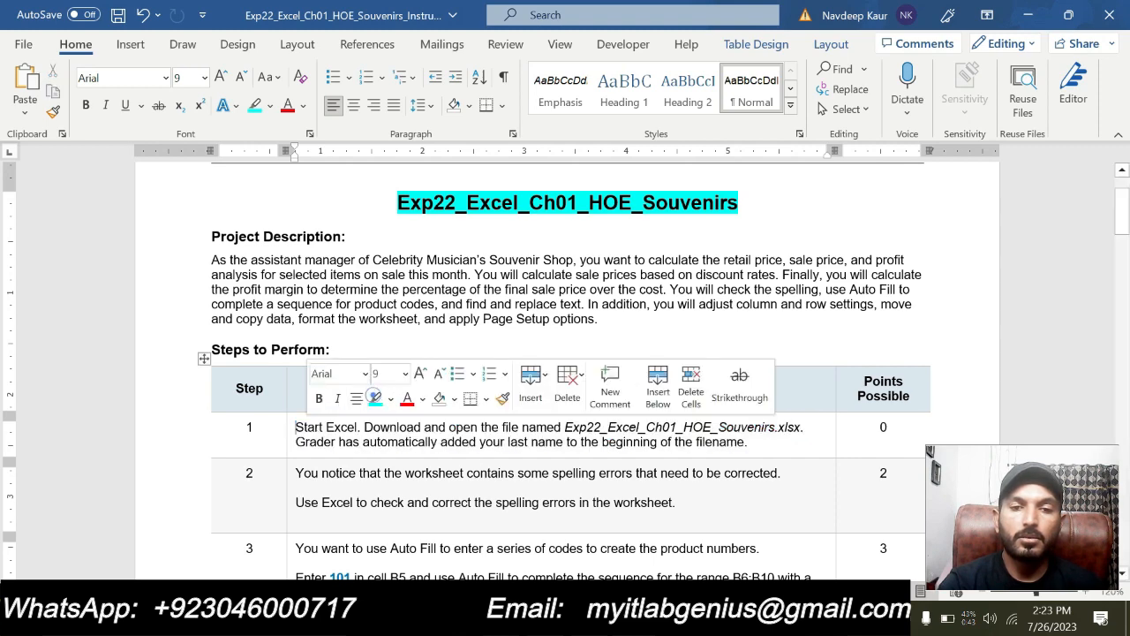
# Highlight both sentences of instruction step 2 about correcting spelling errors in turquoise
pyautogui.scroll(-3, 597, 439)
pyautogui.scroll(3, 597, 439)
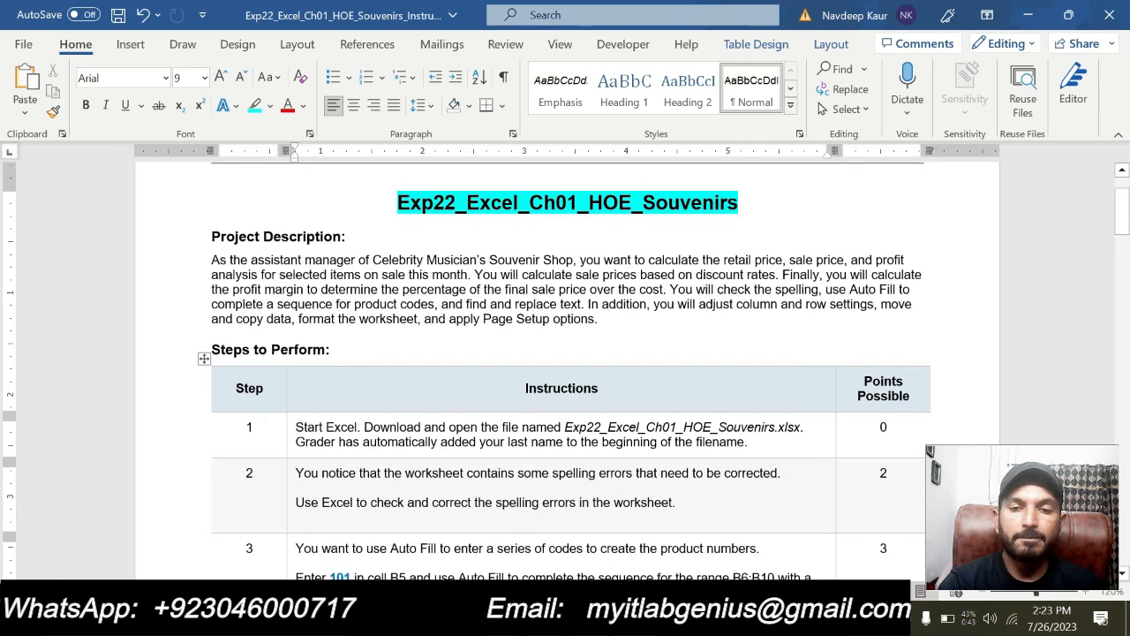
pyautogui.moveTo(295, 473); pyautogui.dragTo(675, 501)
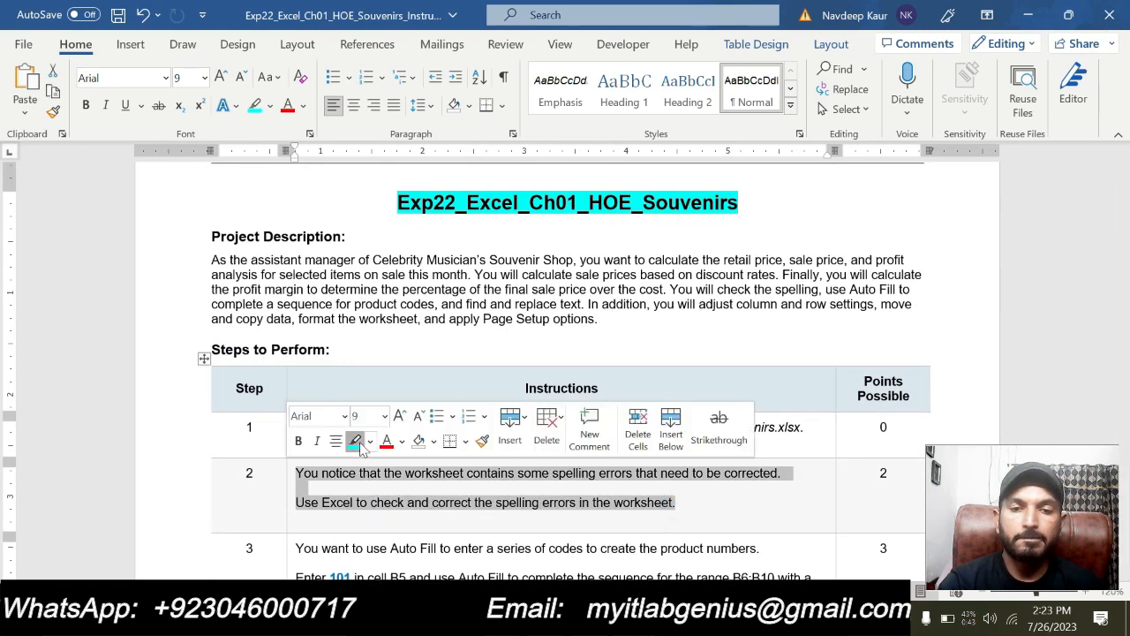
pyautogui.click(357, 439)
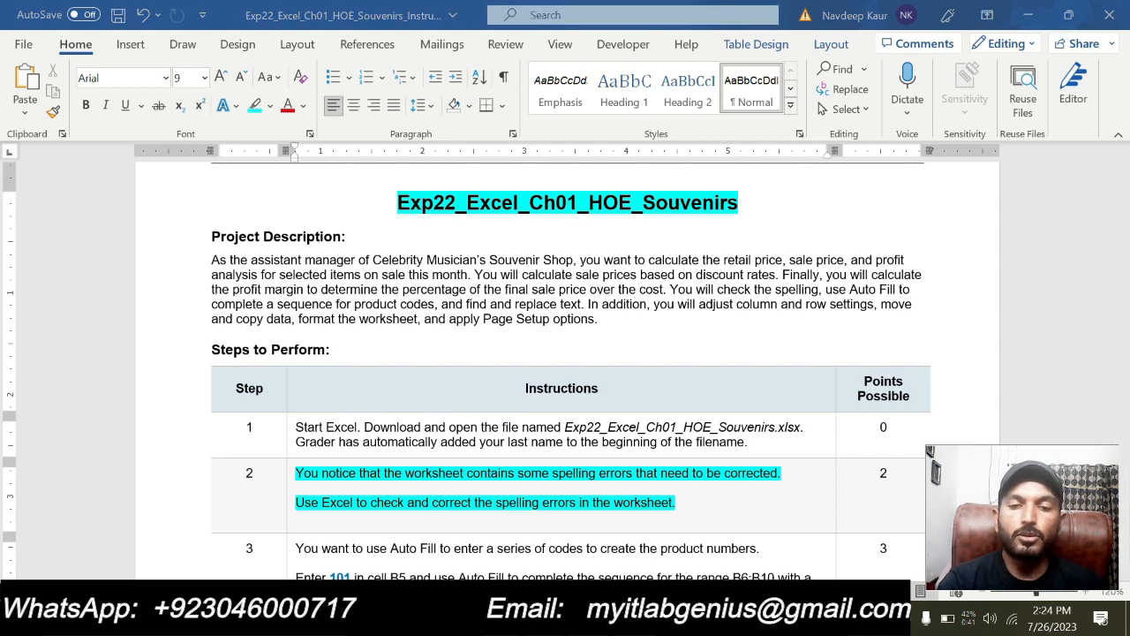
# Switch to the Excel workbook, run a spelling check continuing from the sheet's beginning, and correct "Souvineer" to "Souvenir" in the title
pyautogui.hotkey('alt', 'Tab')
pyautogui.click(435, 480)
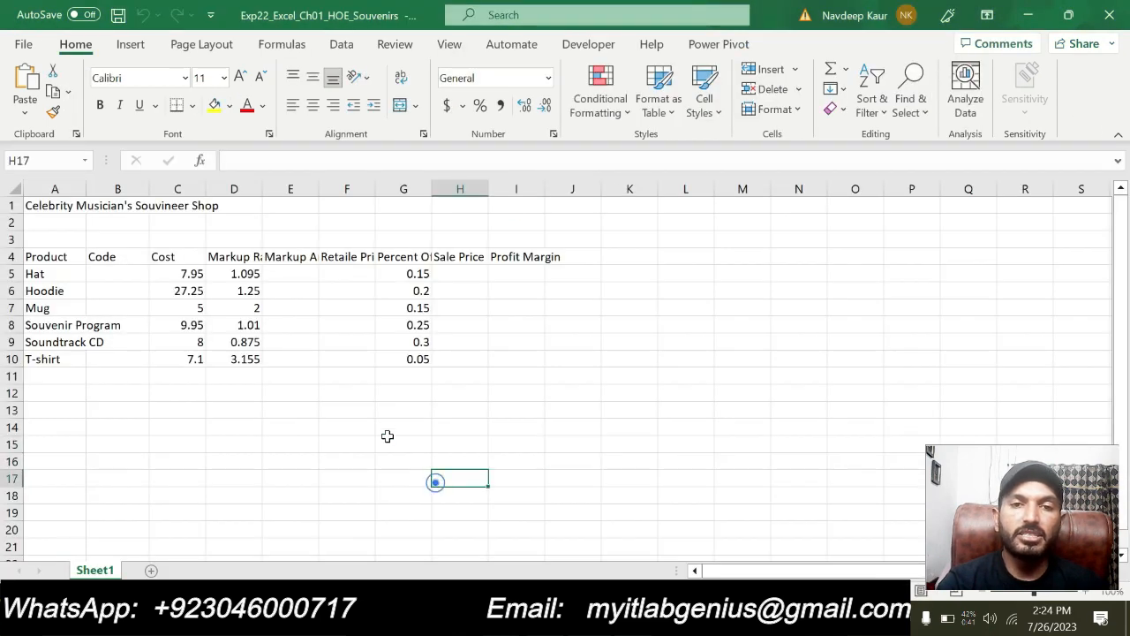
pyautogui.click(393, 44)
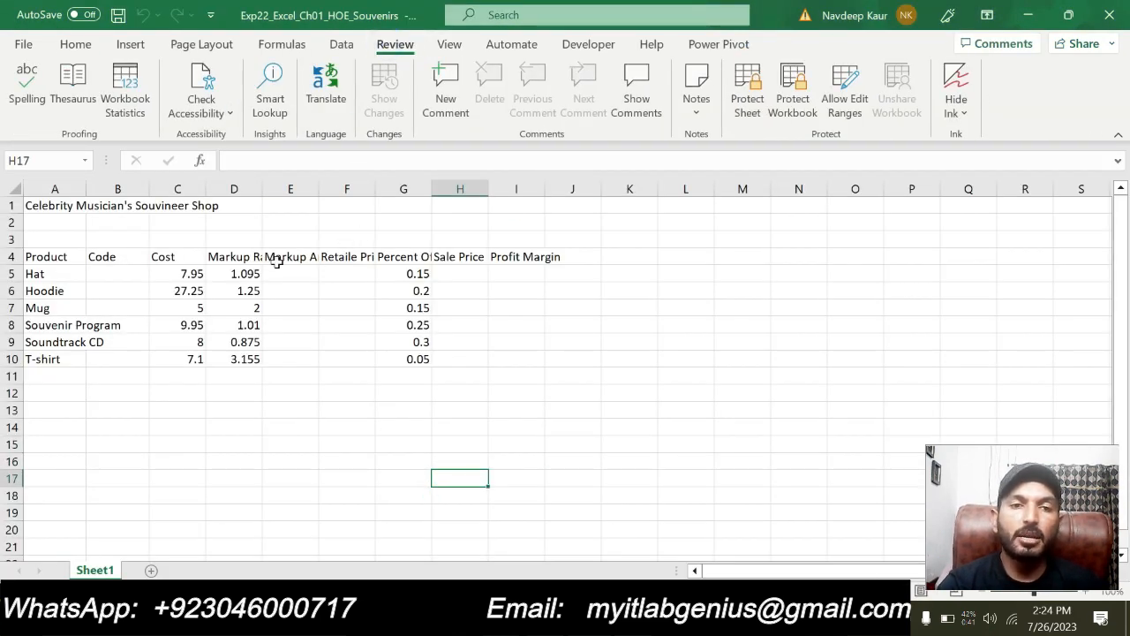
pyautogui.click(27, 82)
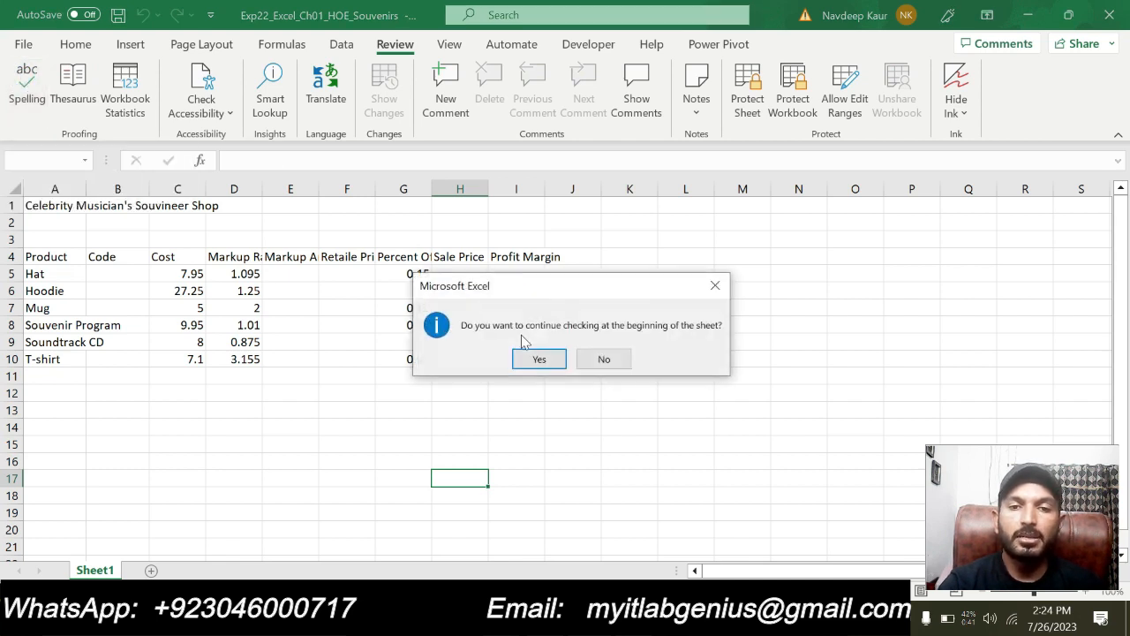
pyautogui.click(539, 359)
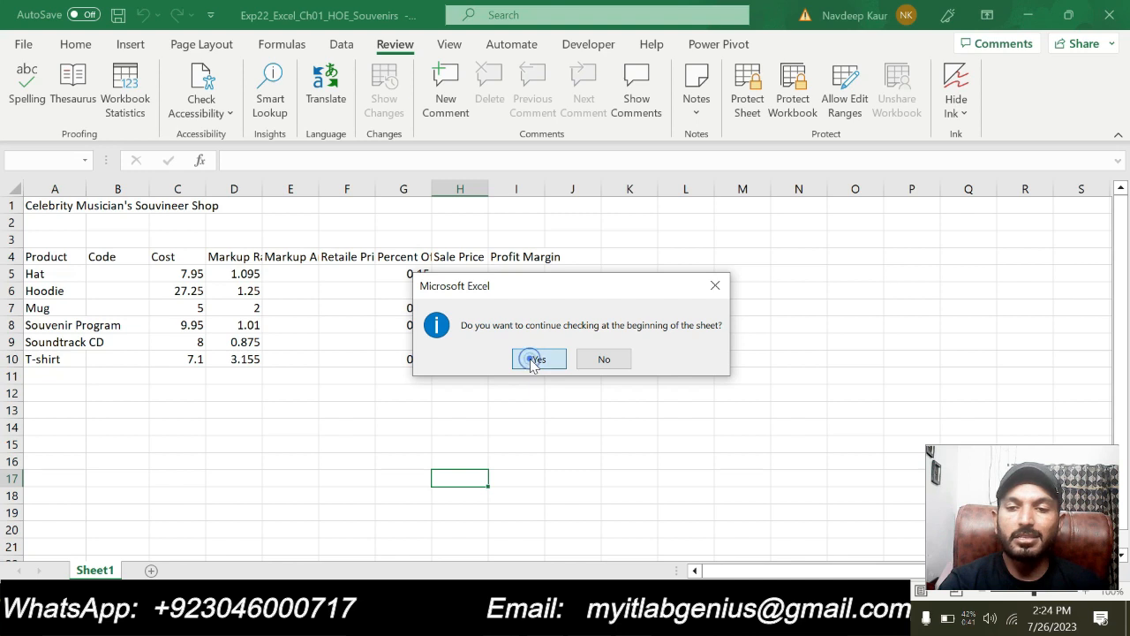
pyautogui.click(853, 299)
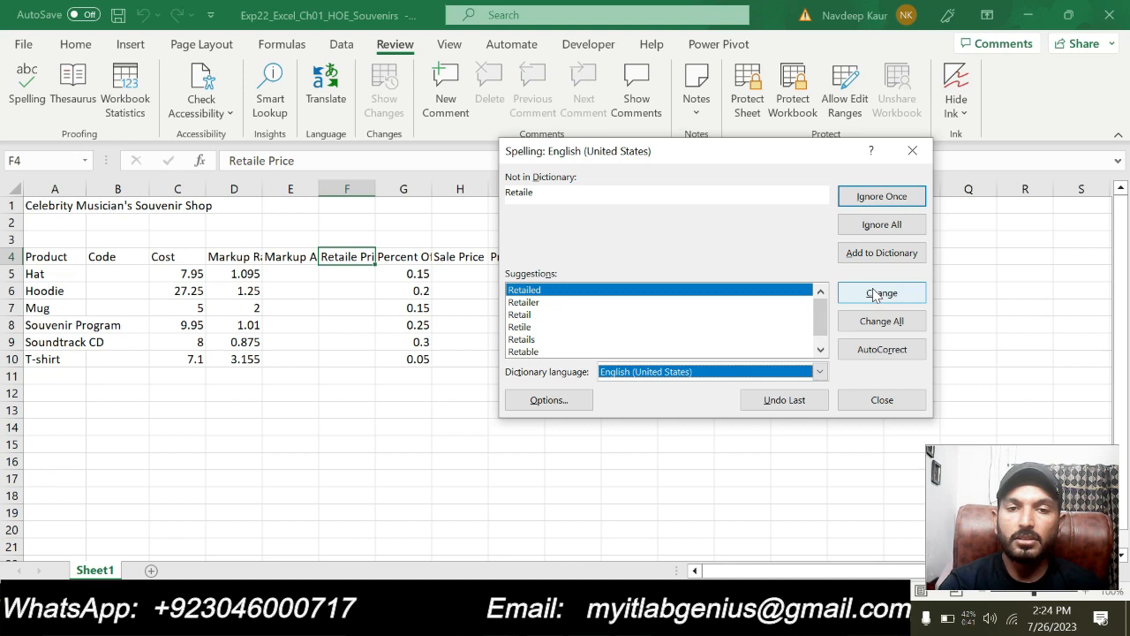
# Correct "Retaile" to "Retail" in the F4 heading and finish the spelling check
pyautogui.click(626, 314)
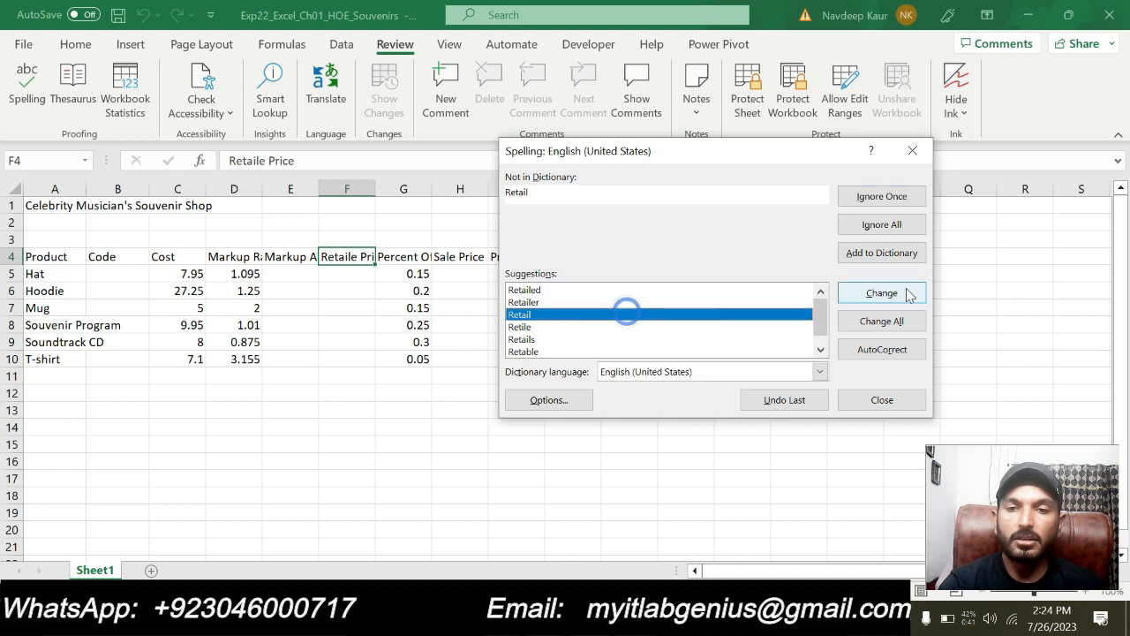
pyautogui.click(880, 295)
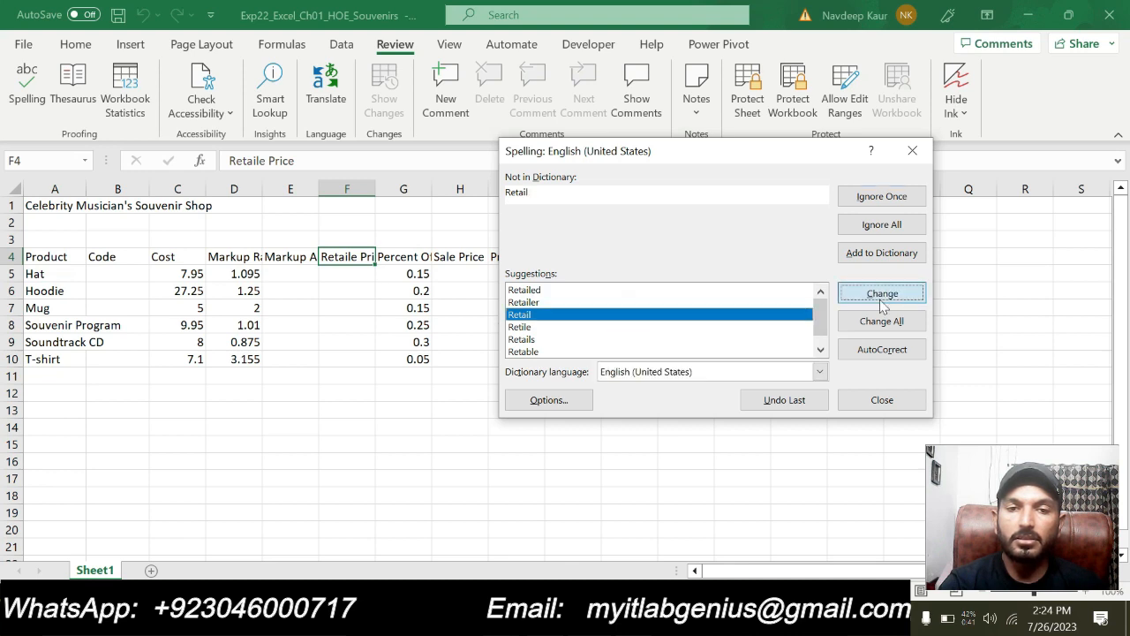
pyautogui.click(562, 355)
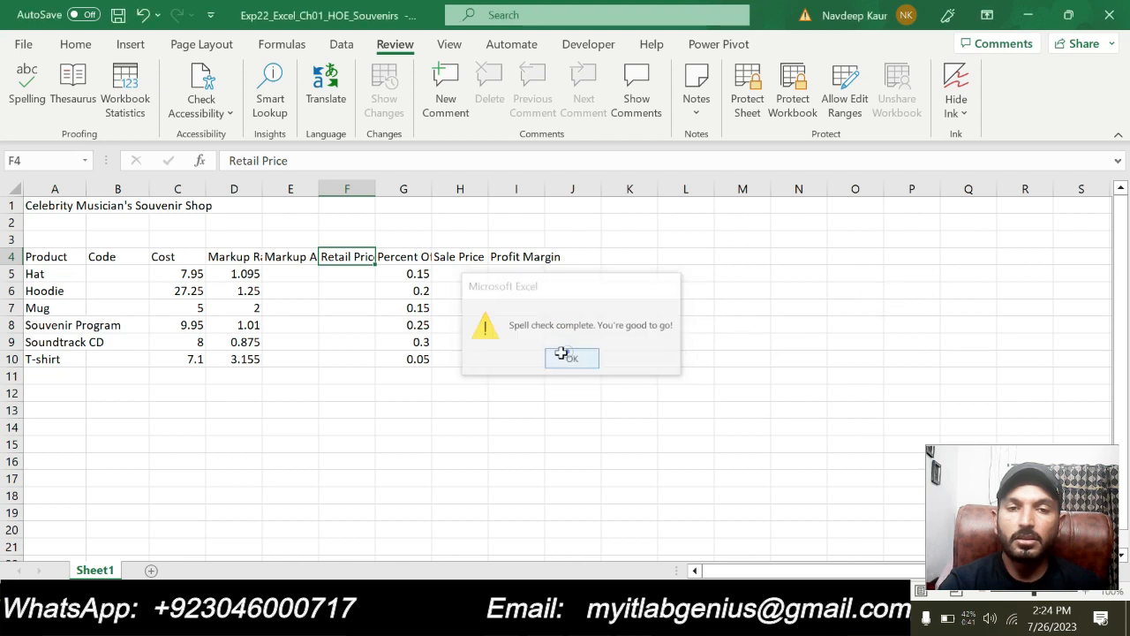
pyautogui.click(362, 447)
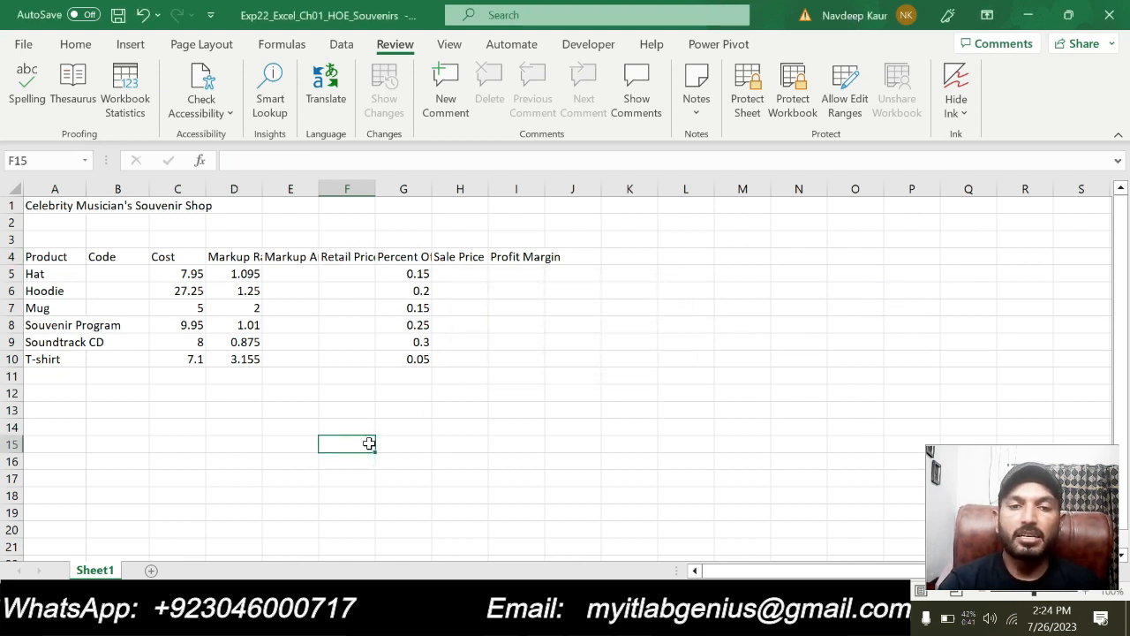
# Switch back to the Word instructions, remove the highlight from step 2, and bring step 3 into view
pyautogui.hotkey('alt', 'Tab')
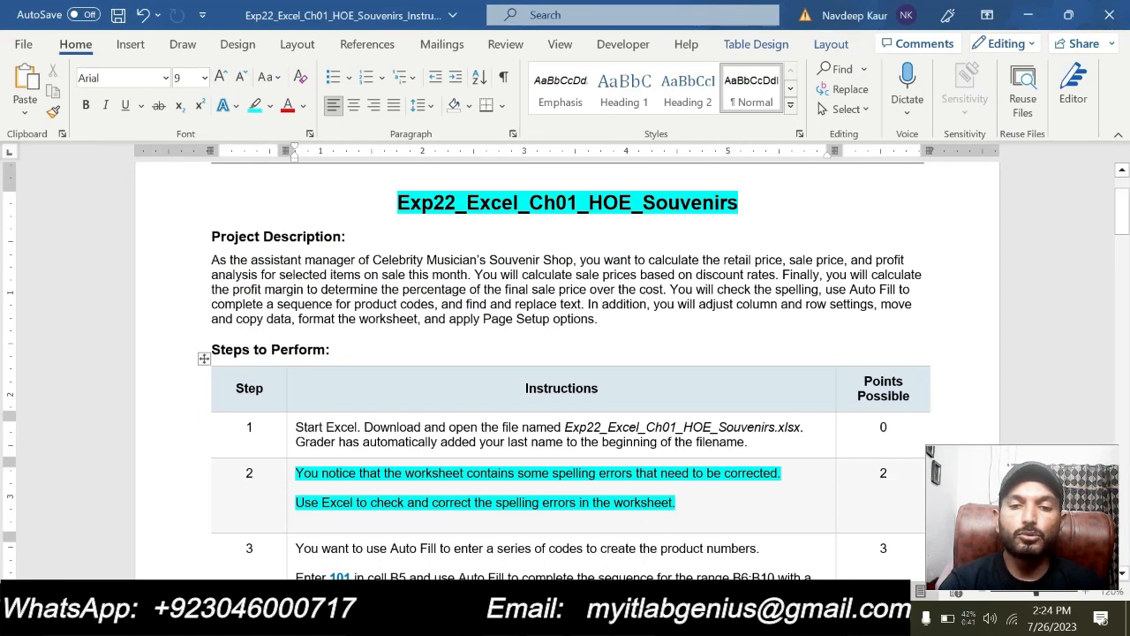
pyautogui.moveTo(680, 503); pyautogui.dragTo(295, 473)
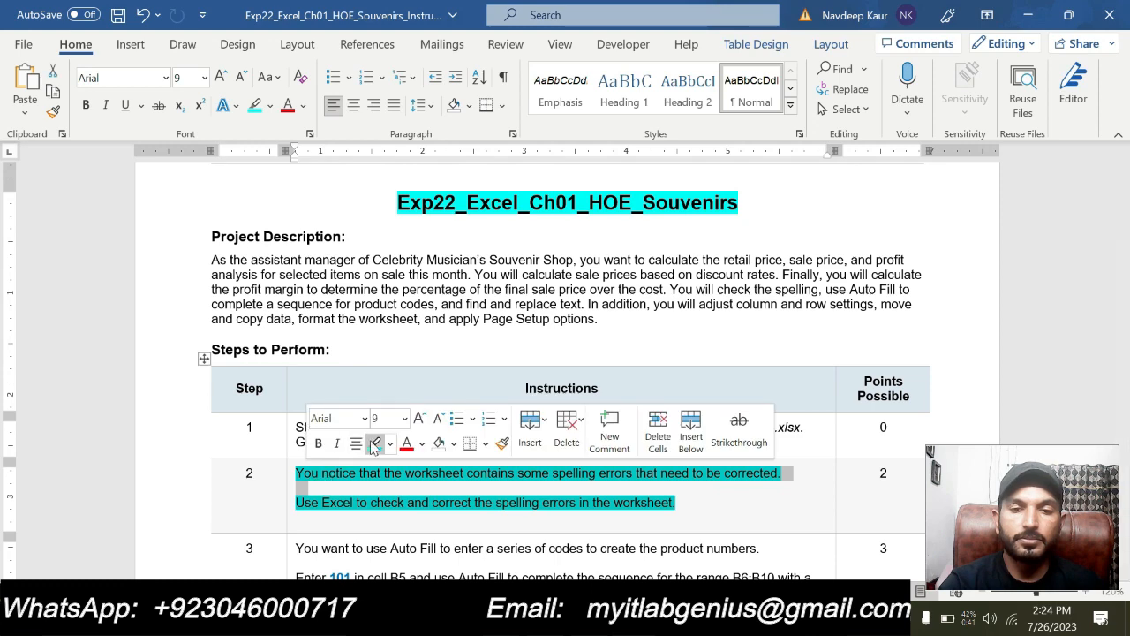
pyautogui.click(375, 442)
pyautogui.scroll(-1, 565, 371)
pyautogui.scroll(1, 566, 371)
pyautogui.scroll(-1, 566, 371)
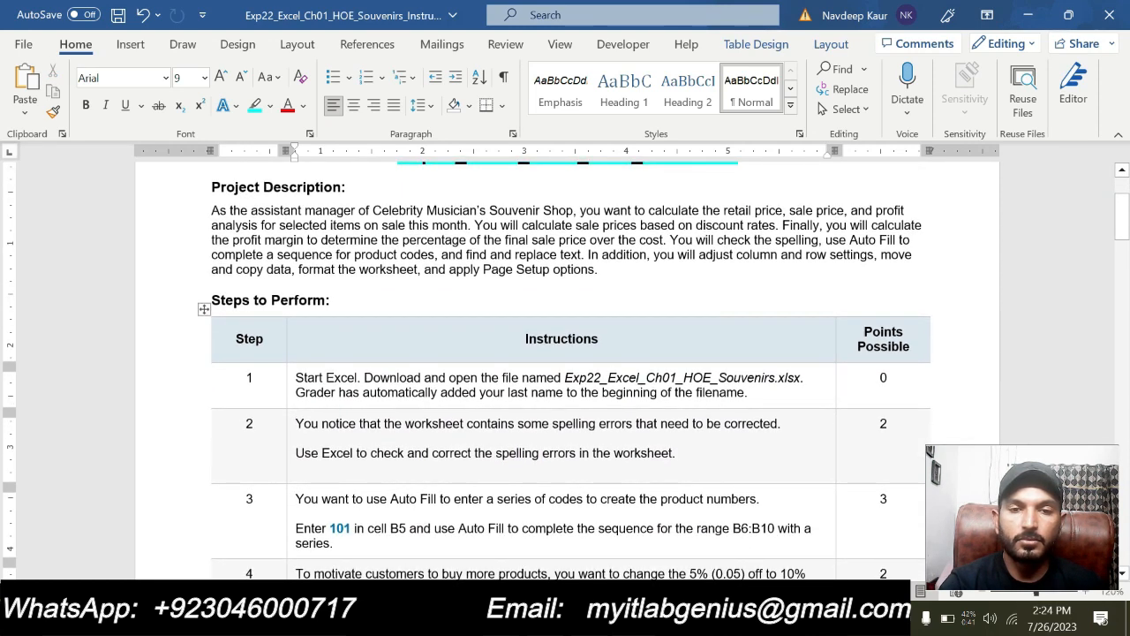
# Highlight both sentences of instruction step 3 about filling the product codes in turquoise
pyautogui.scroll(-4, 565, 371)
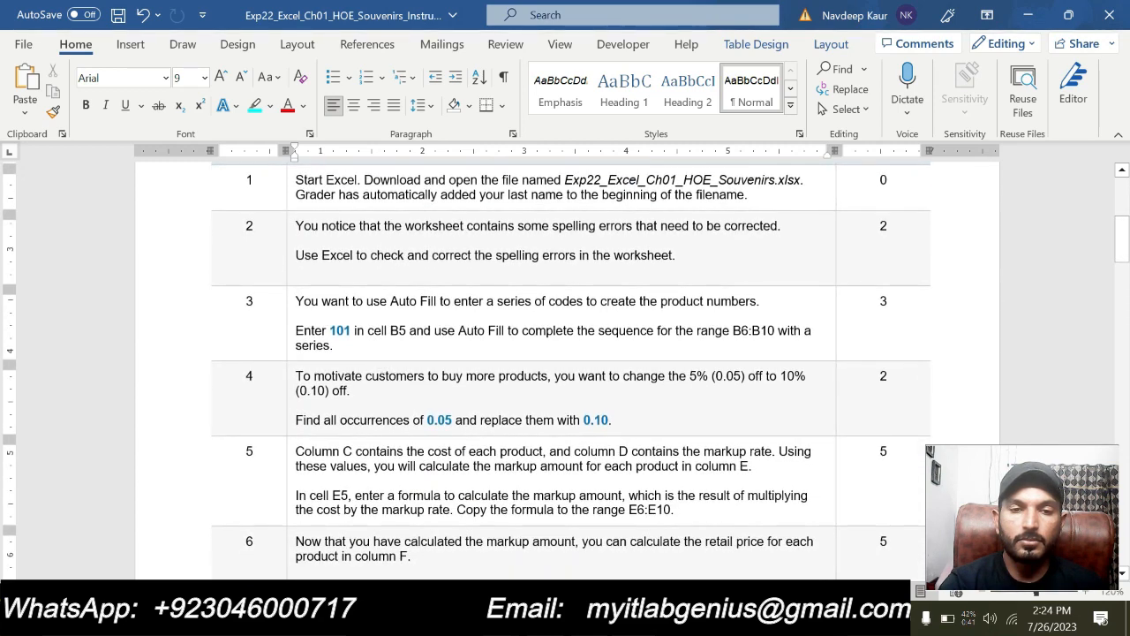
pyautogui.moveTo(369, 345); pyautogui.dragTo(311, 302)
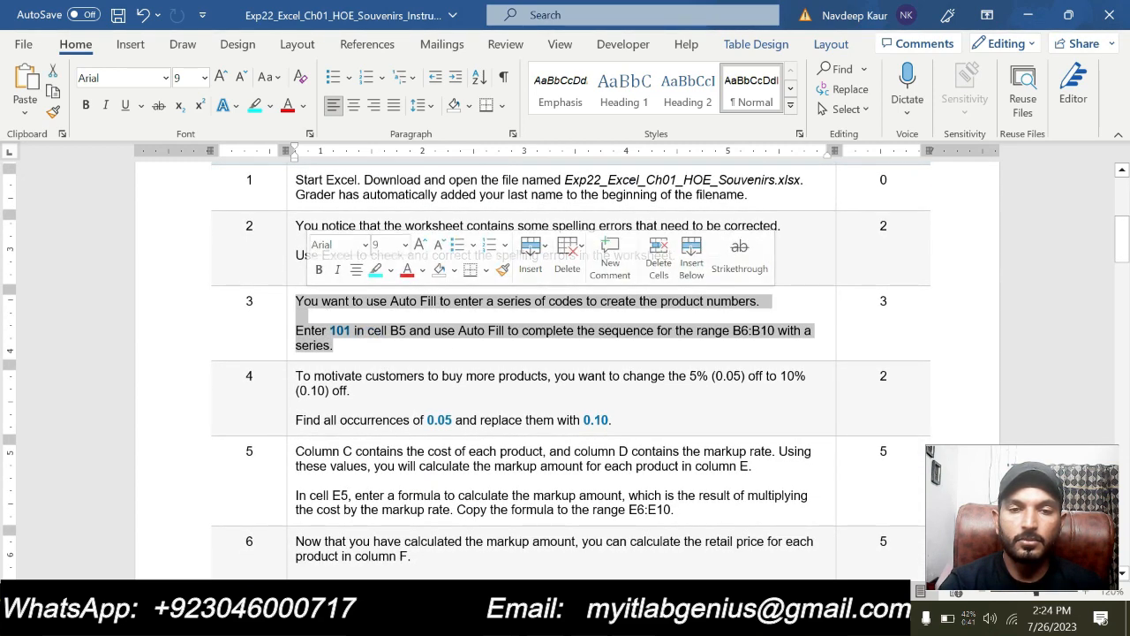
pyautogui.click(376, 272)
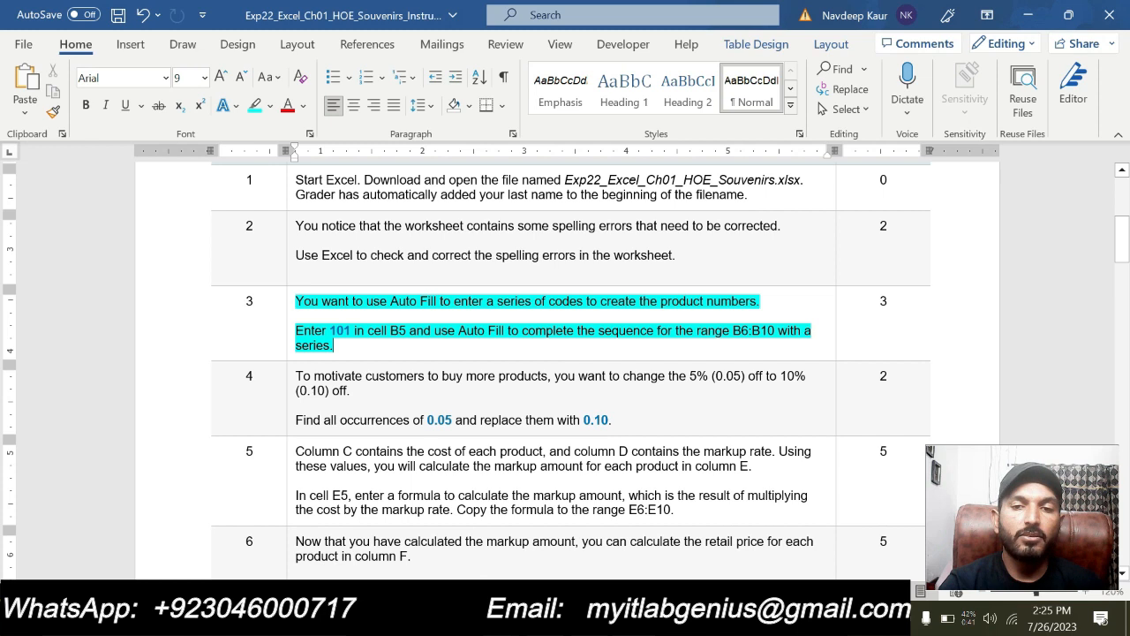
pyautogui.doubleClick(756, 330)
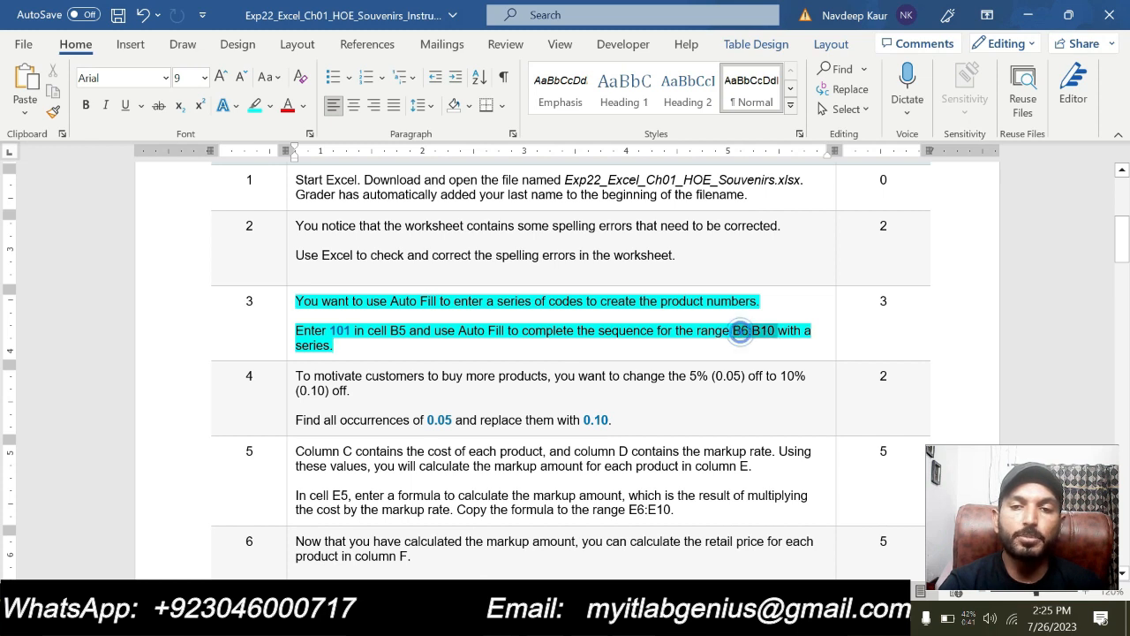
pyautogui.click(466, 383)
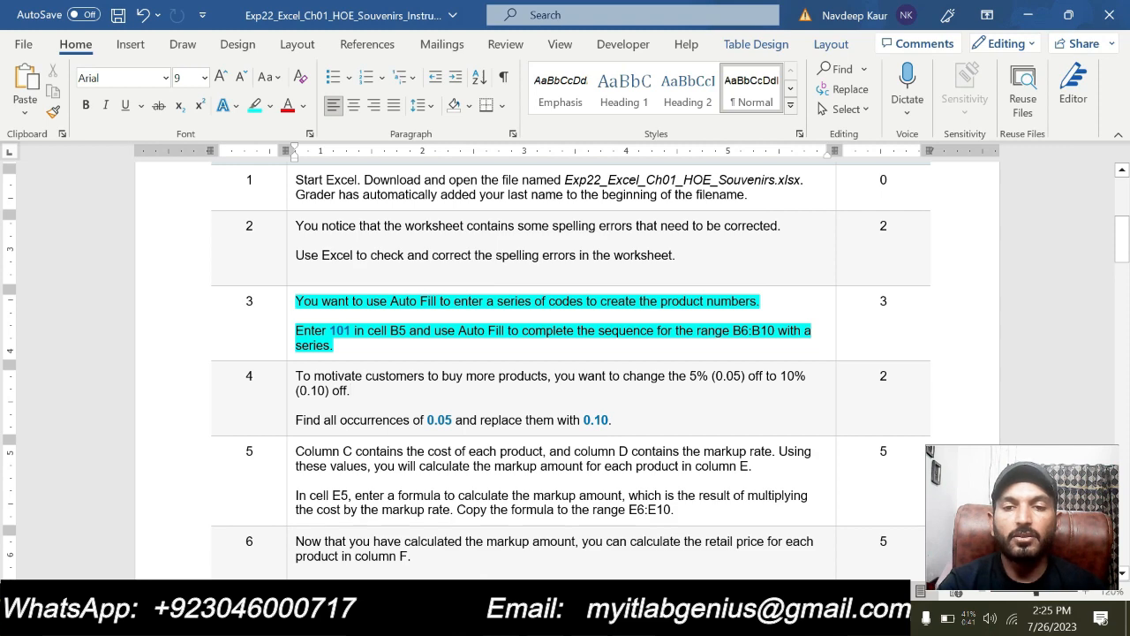
# Switch to the Excel workbook and enter 101 as the Hat product code in cell B5
pyautogui.click(592, 619)
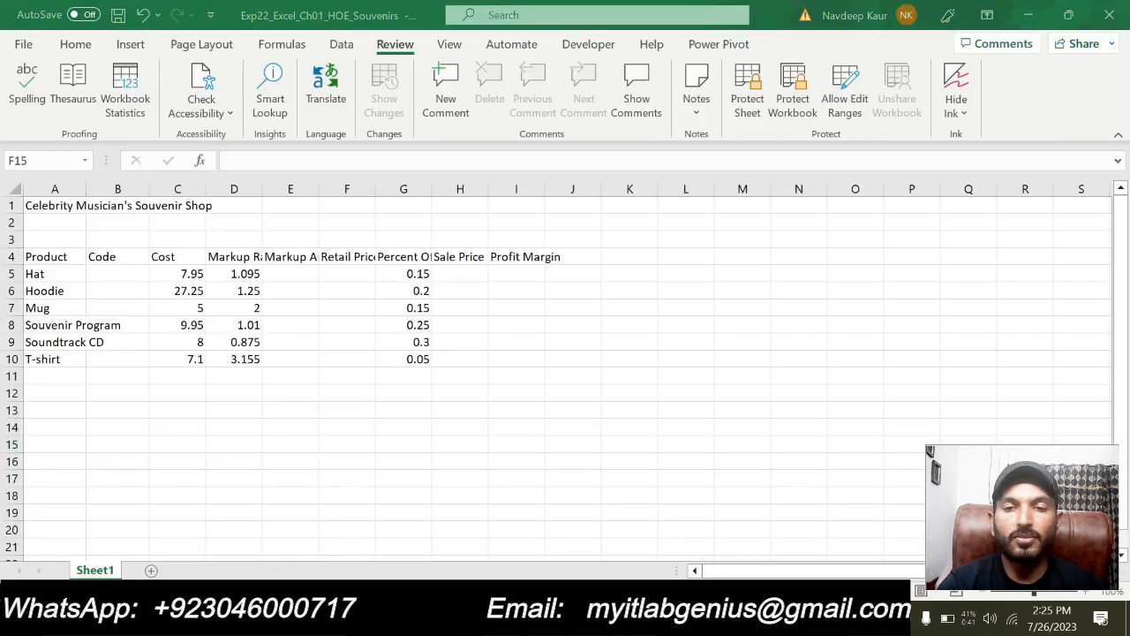
pyautogui.click(128, 273)
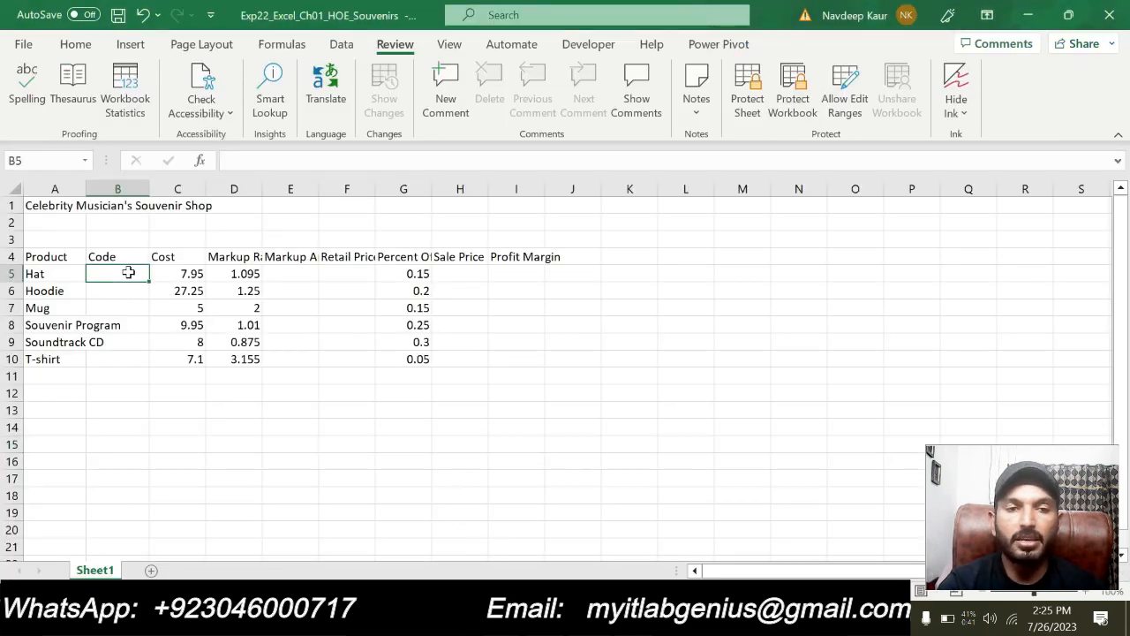
pyautogui.write('101')
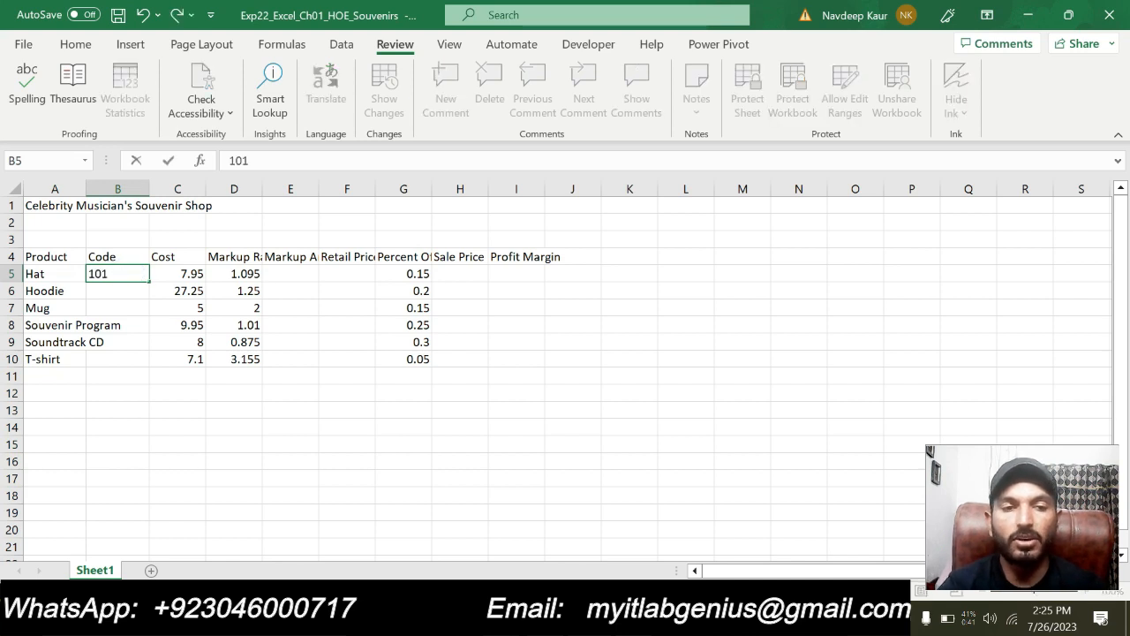
pyautogui.press('Return')
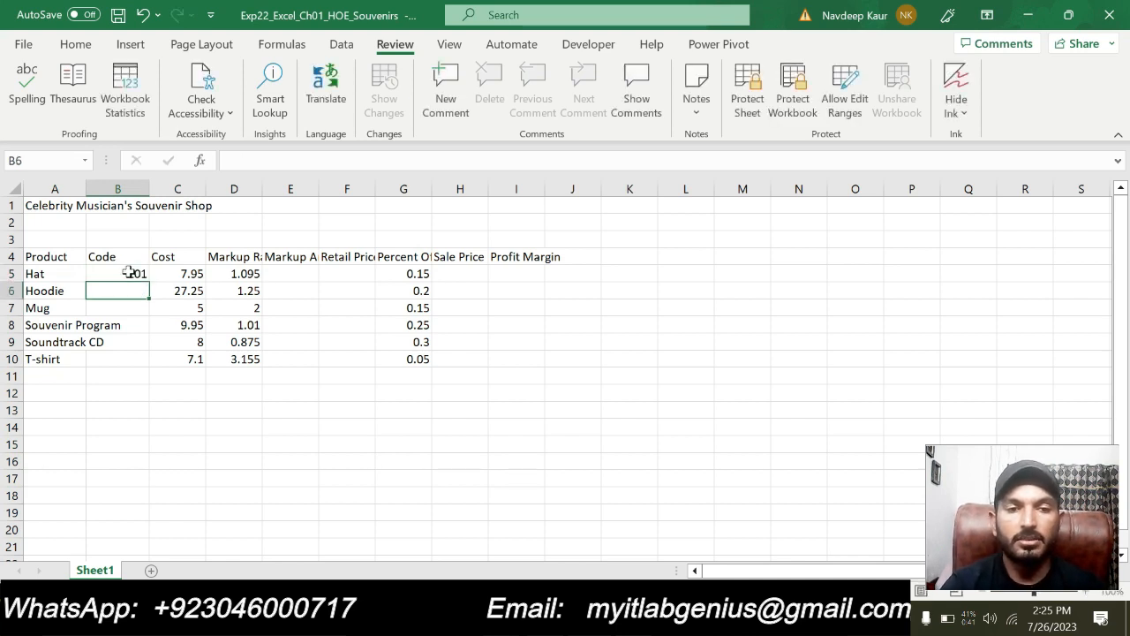
# Auto Fill the code from B5 down through B10 using the Fill Series option
pyautogui.click(130, 273)
pyautogui.moveTo(148, 281); pyautogui.dragTo(136, 368)
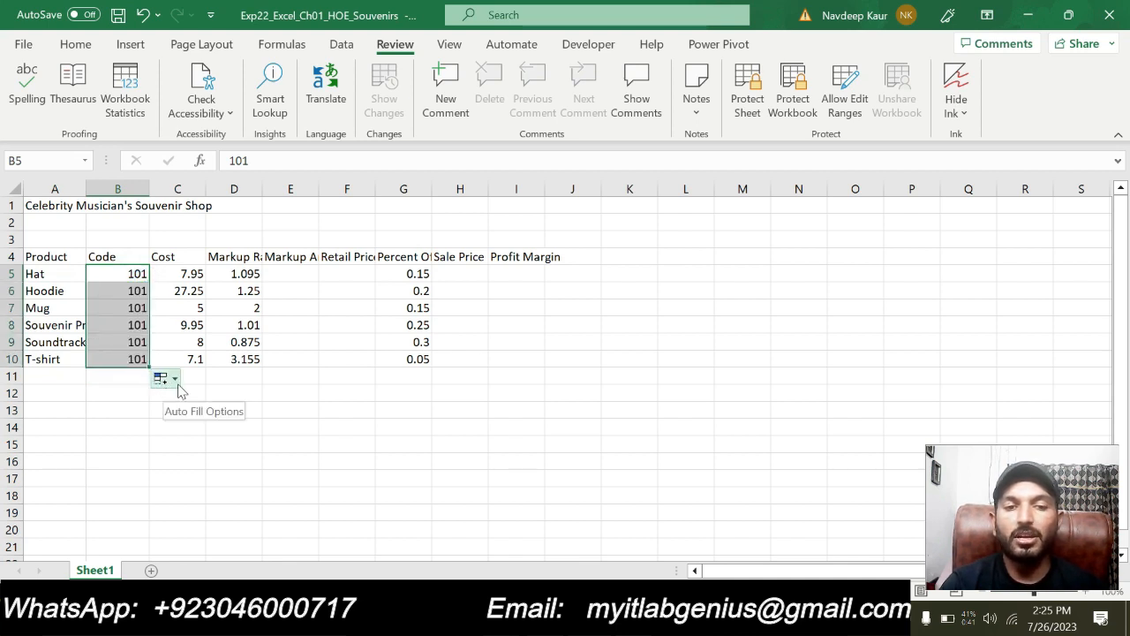
pyautogui.click(175, 380)
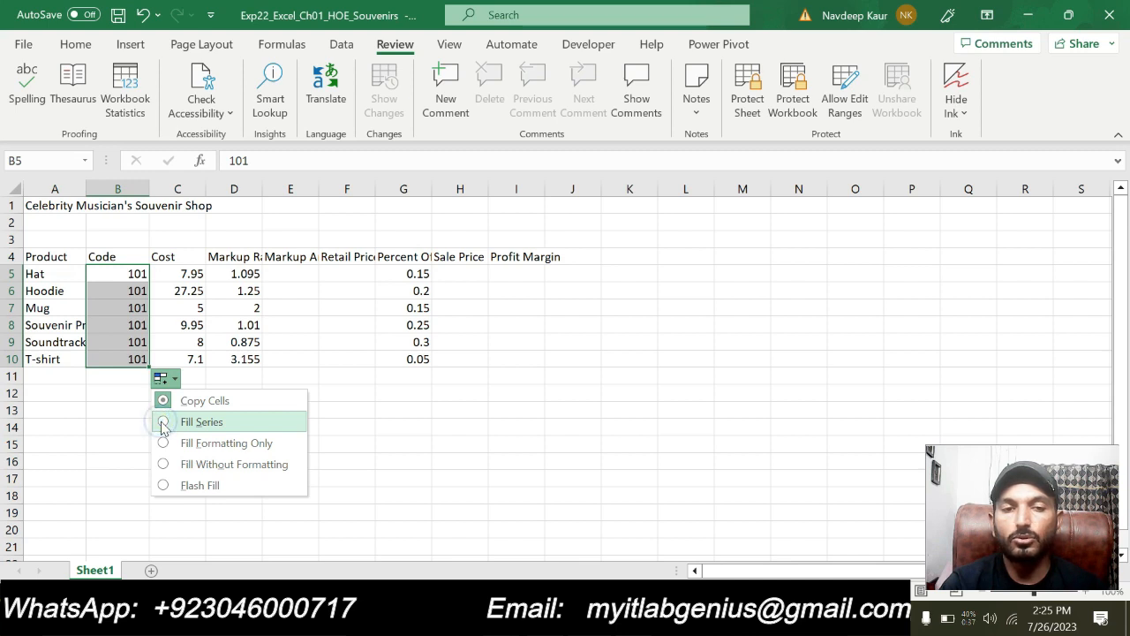
pyautogui.click(164, 422)
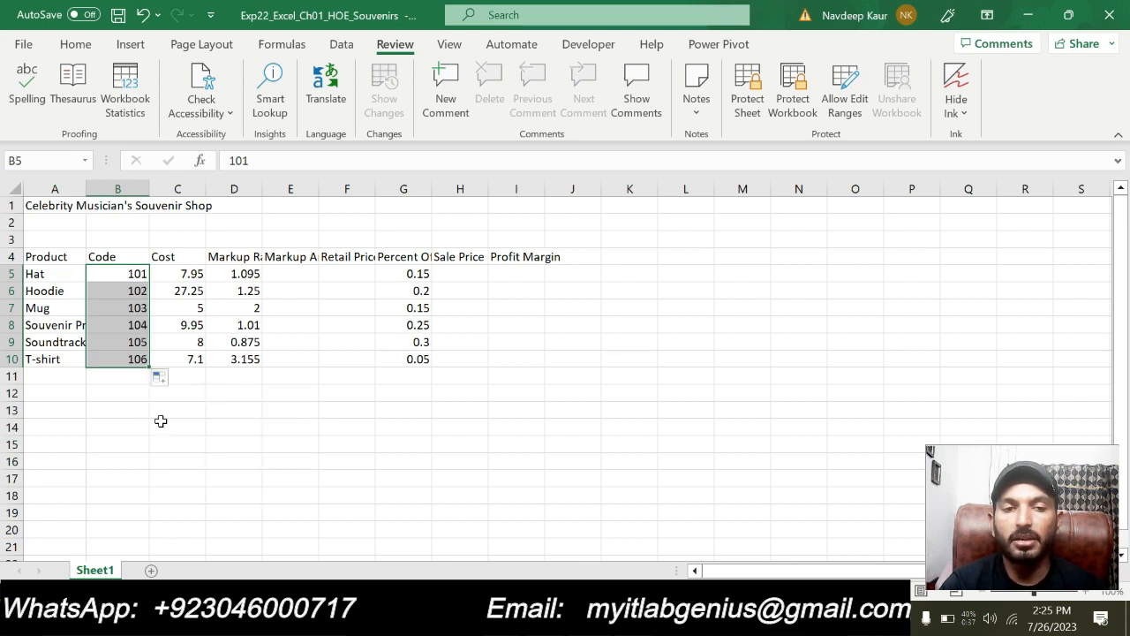
pyautogui.click(133, 276)
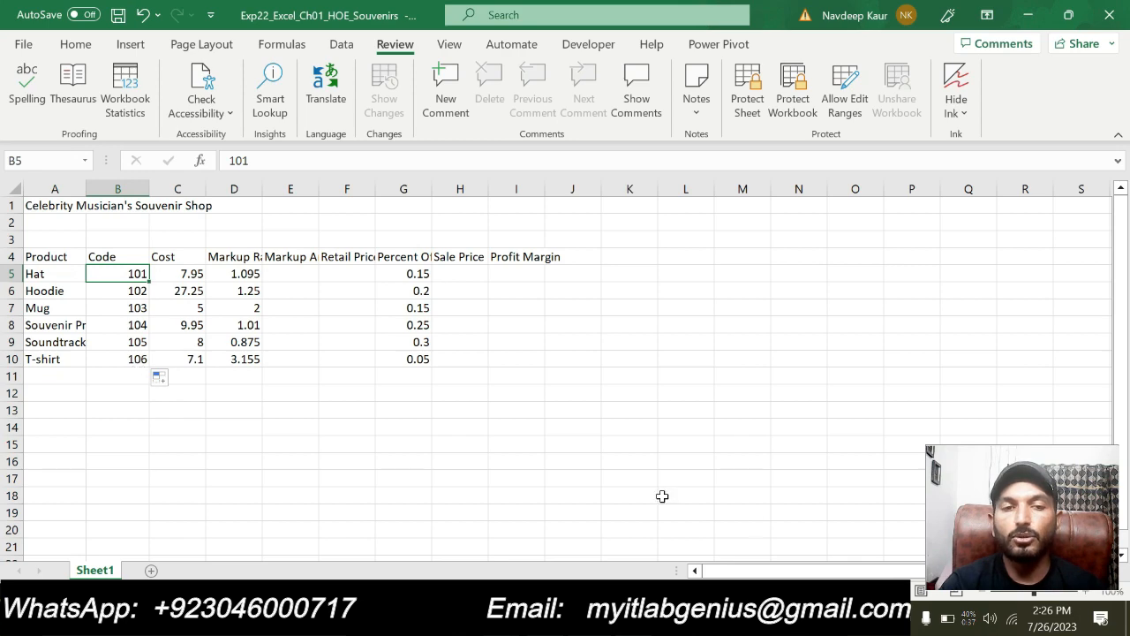
pyautogui.click(623, 481)
# Switch back to the Word instructions, remove the highlight from step 3, and highlight both sentences of step 4 in turquoise
pyautogui.hotkey('alt', 'Tab')
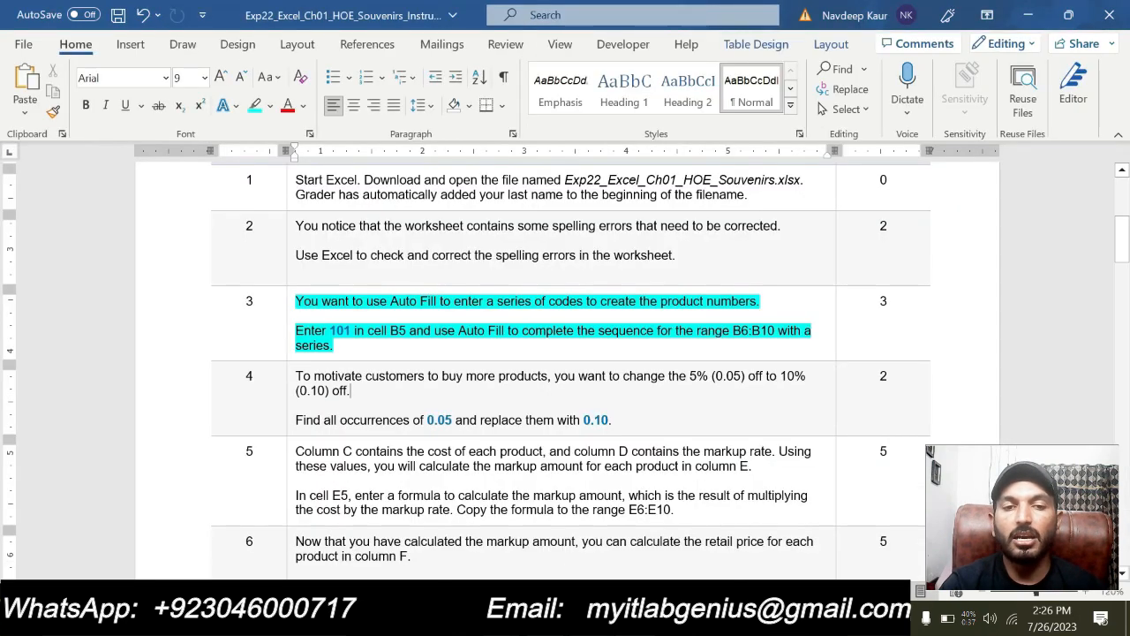
pyautogui.moveTo(371, 339); pyautogui.dragTo(357, 291)
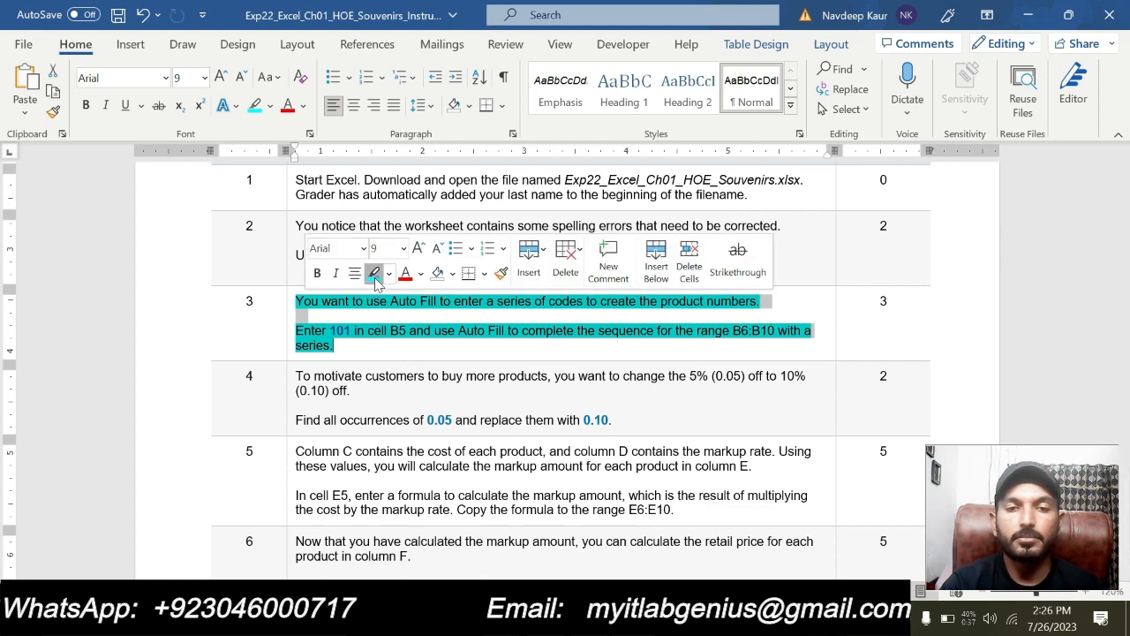
pyautogui.moveTo(310, 390)
pyautogui.mouseDown()
pyautogui.moveTo(629, 419)
pyautogui.moveTo(297, 374)
pyautogui.mouseUp()
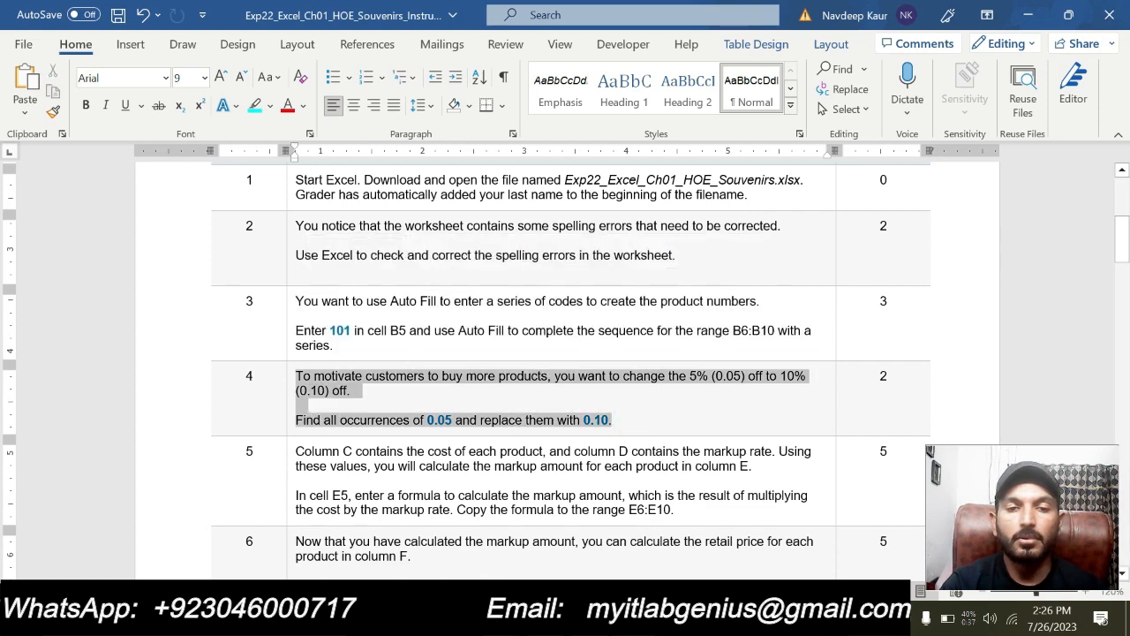
pyautogui.click(370, 347)
pyautogui.click(662, 420)
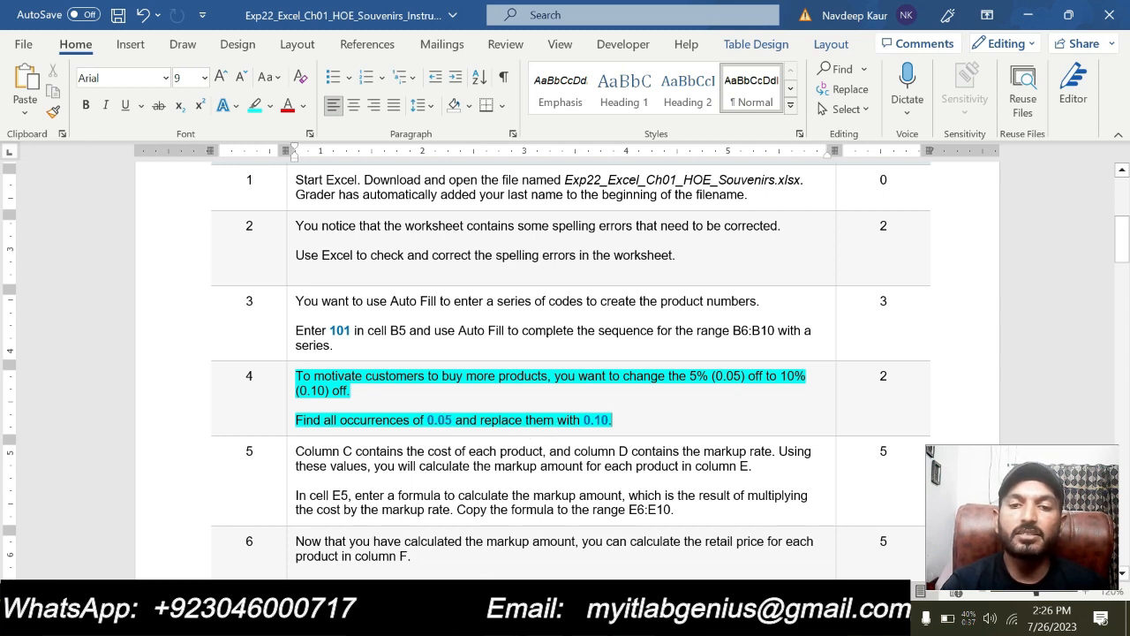
pyautogui.click(631, 418)
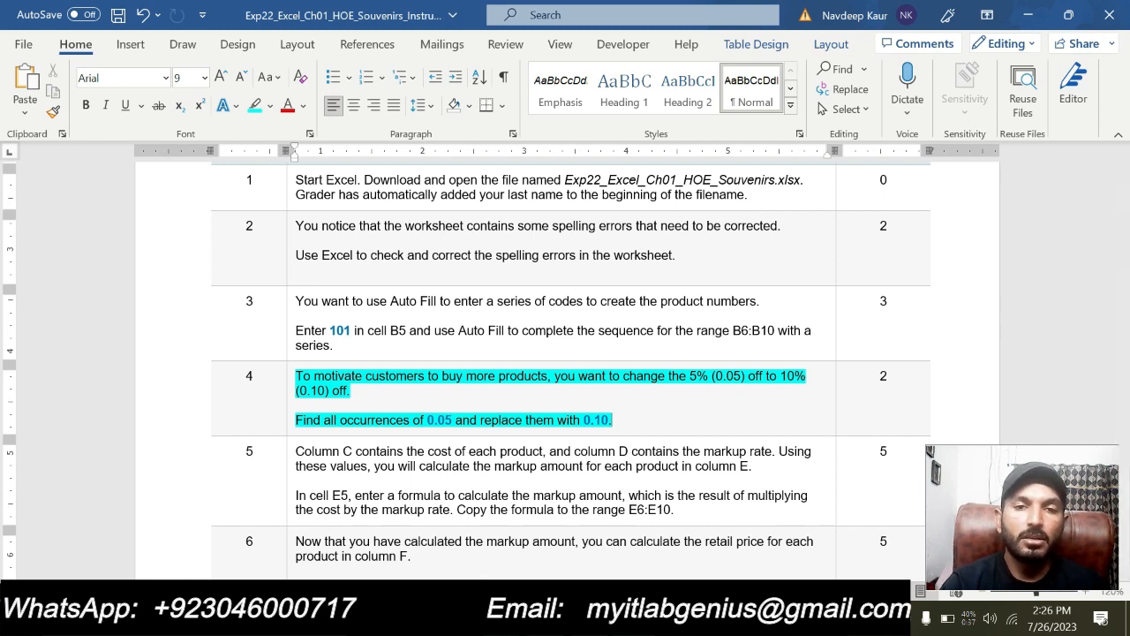
pyautogui.click(622, 421)
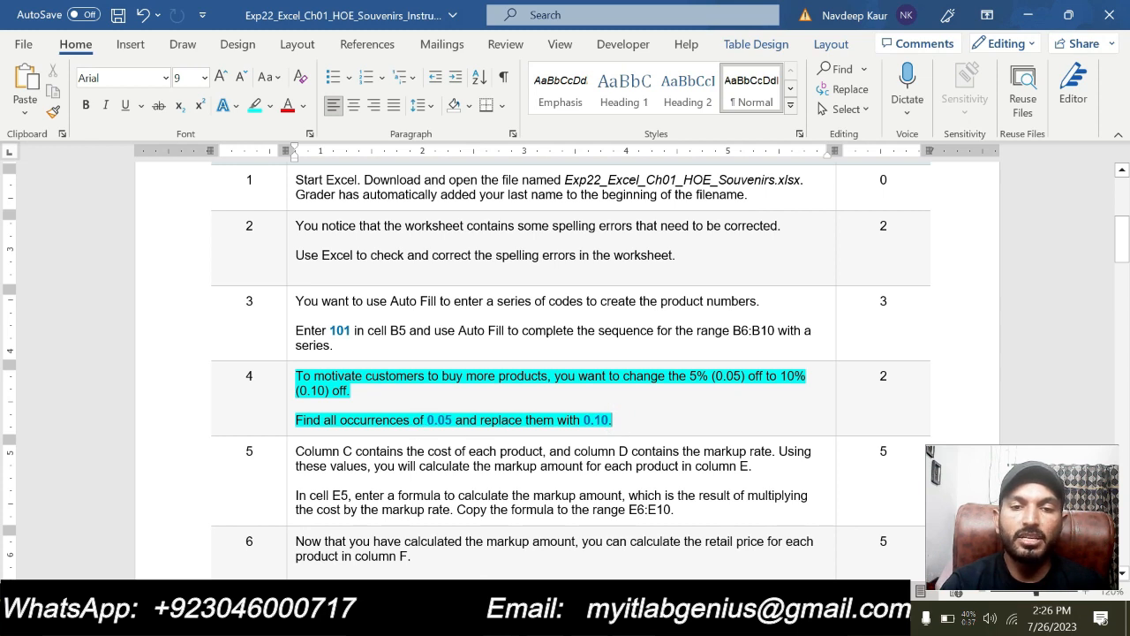
pyautogui.moveTo(426, 418); pyautogui.dragTo(454, 421)
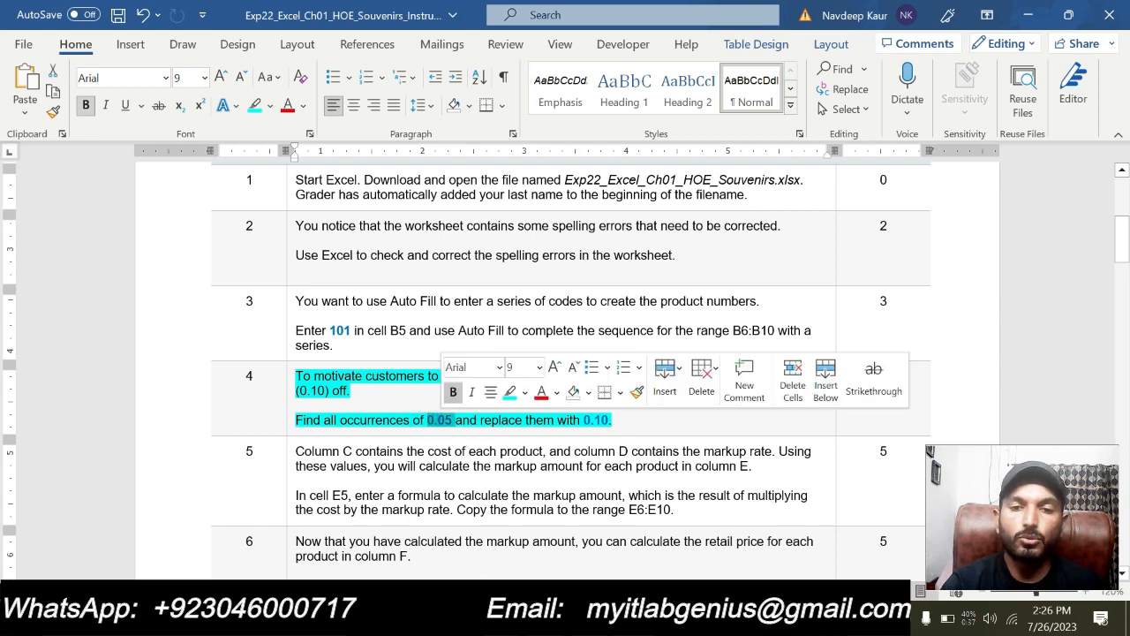
pyautogui.click(583, 421)
pyautogui.doubleClick(593, 421)
pyautogui.click(398, 415)
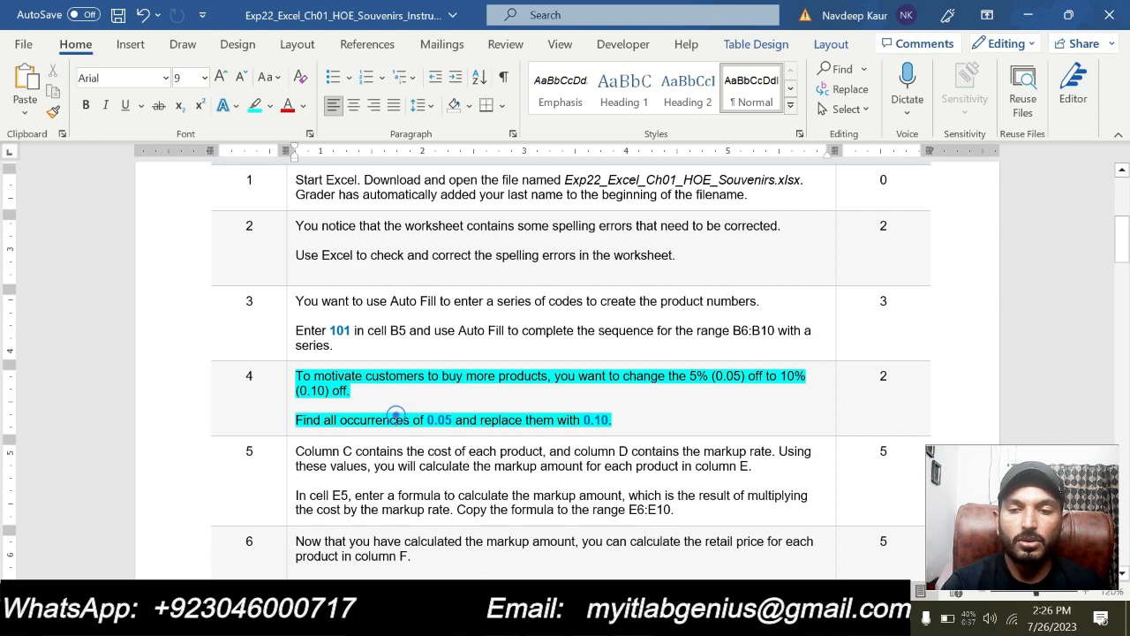
# Switch to the Excel workbook, open Find and Replace for replacing, and recheck step 4 in the Word instructions before returning
pyautogui.hotkey('alt', 'Tab')
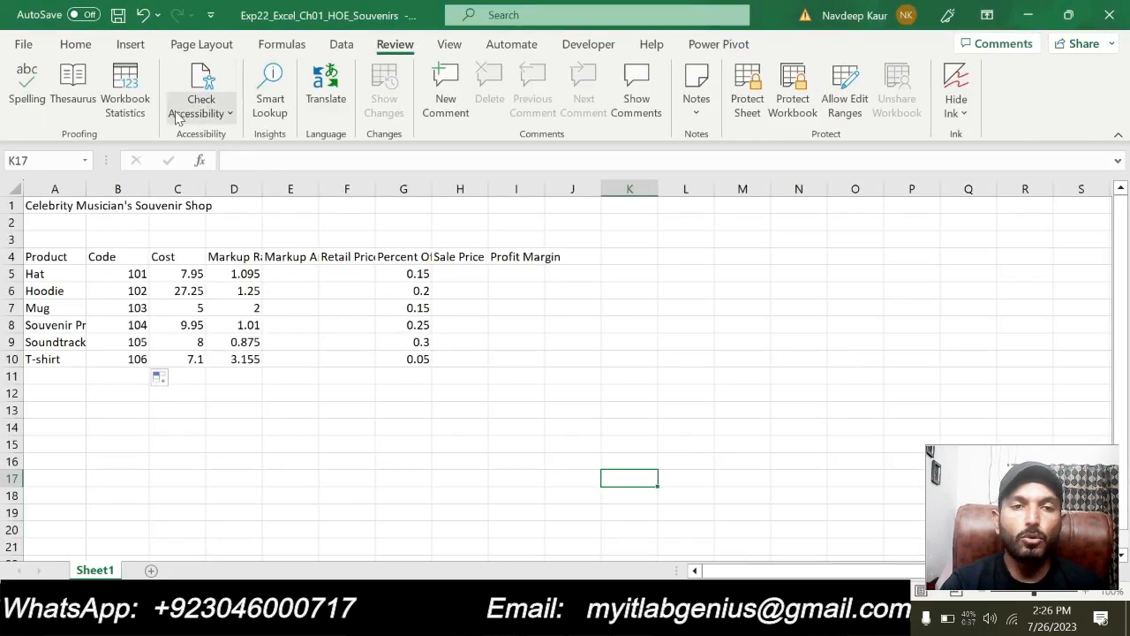
pyautogui.click(75, 45)
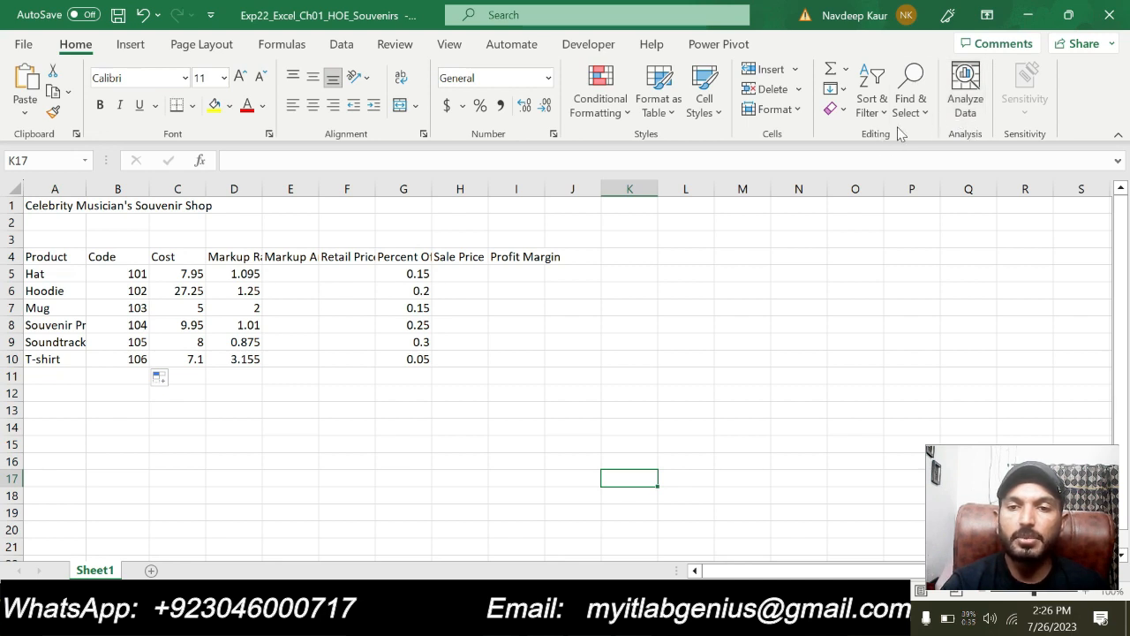
pyautogui.click(920, 115)
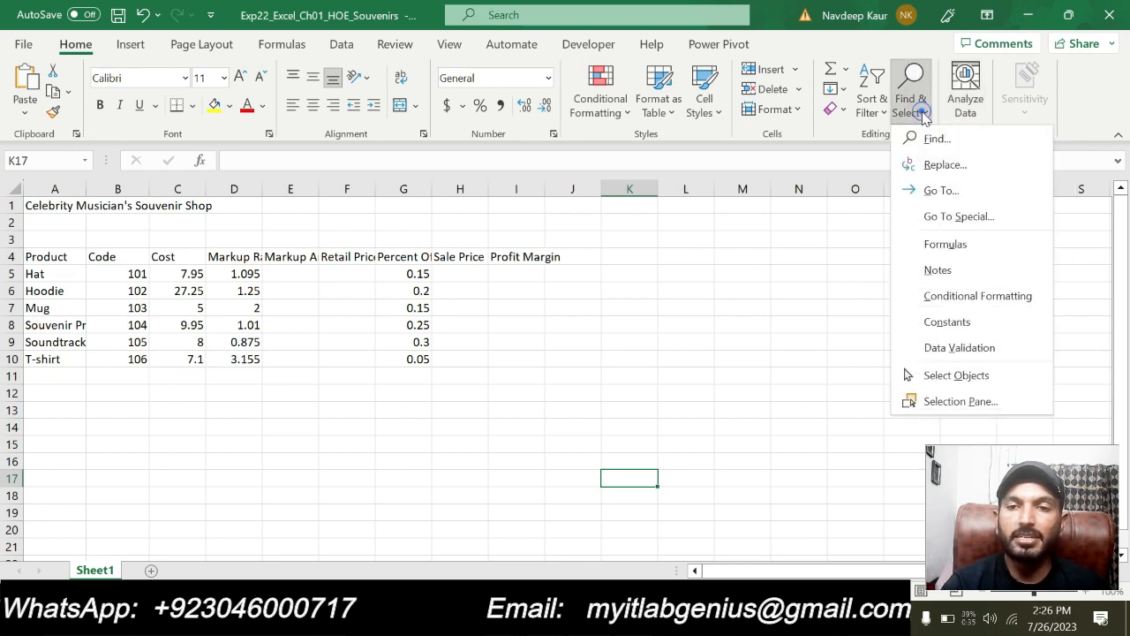
pyautogui.click(937, 165)
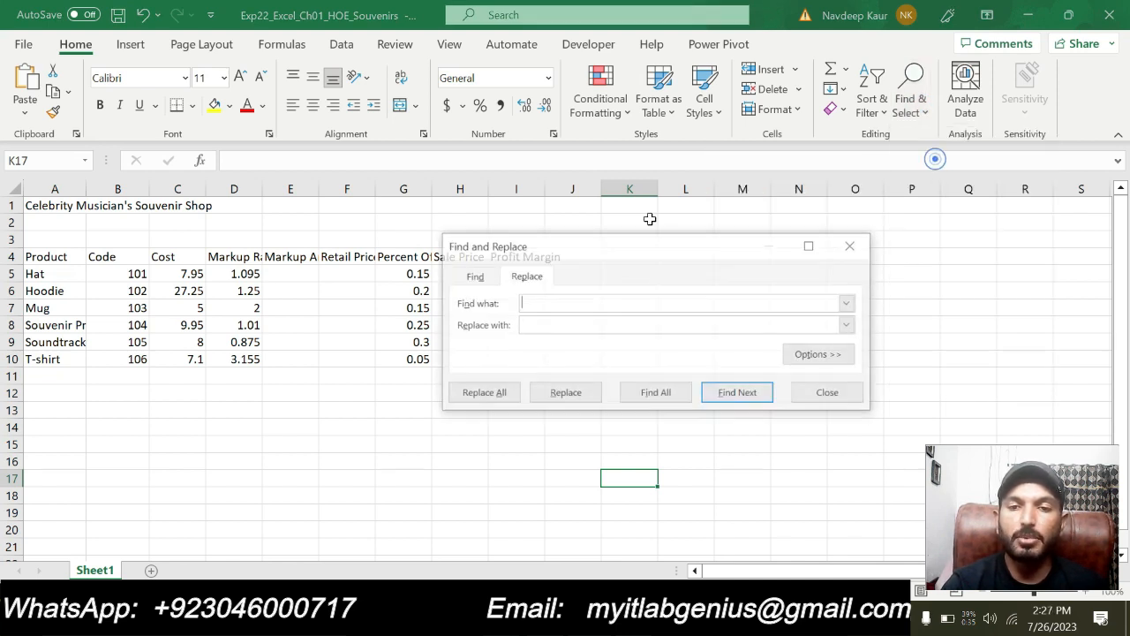
pyautogui.moveTo(560, 248); pyautogui.dragTo(464, 177)
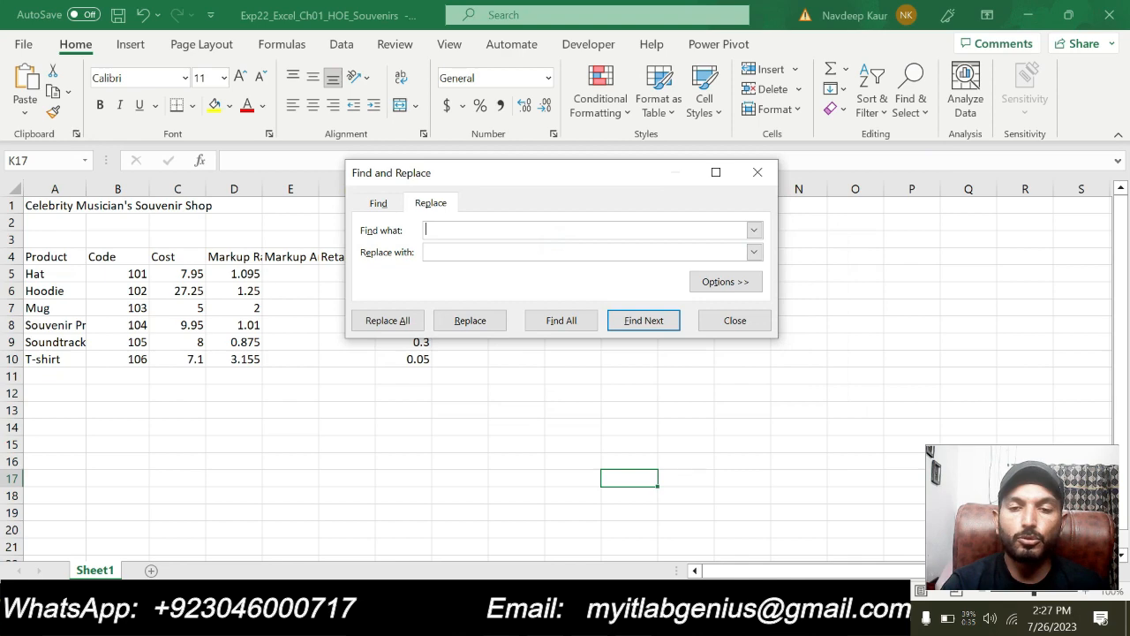
pyautogui.click(539, 618)
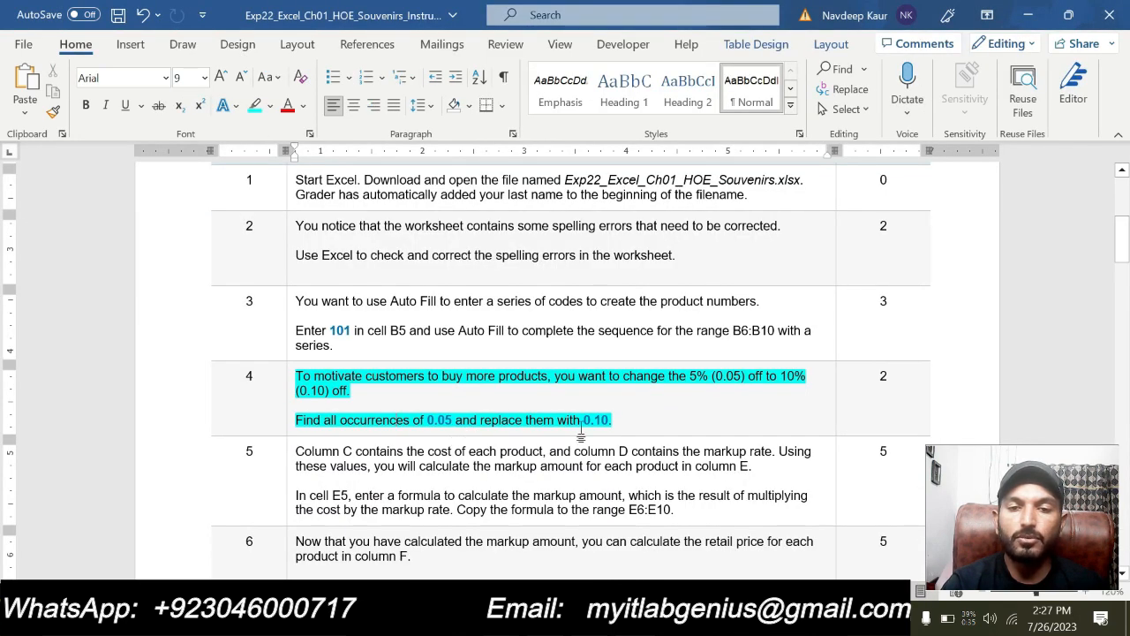
pyautogui.click(569, 619)
# Replace all occurrences of 0.05 with 0.10 in the worksheet and close the Find and Replace dialog
pyautogui.write('0.05')
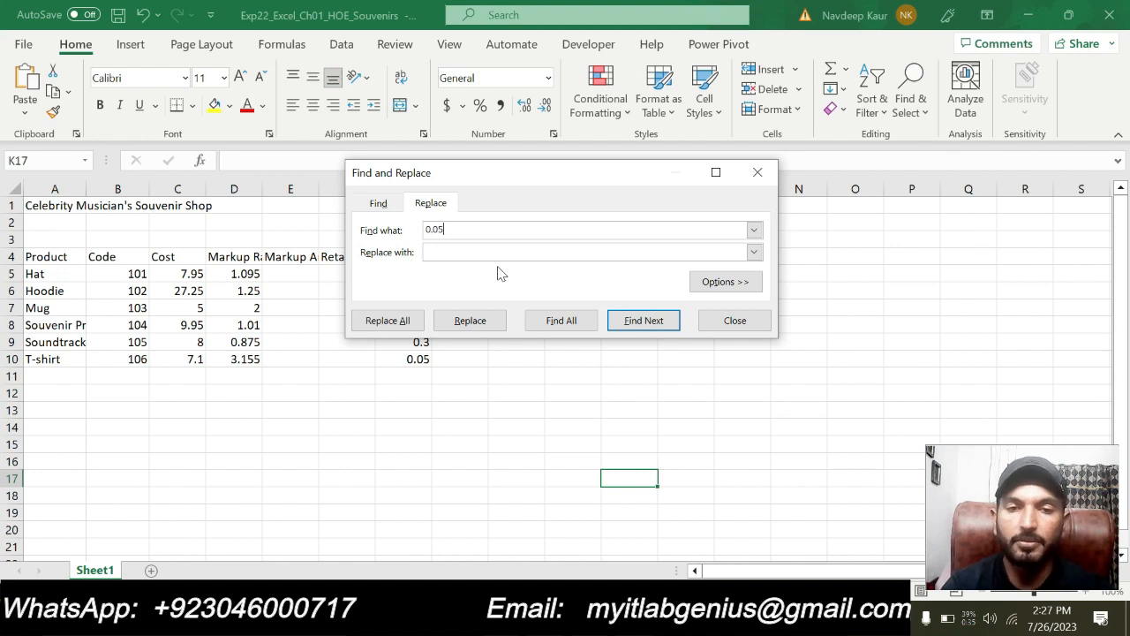
pyautogui.click(479, 253)
pyautogui.write('0.10')
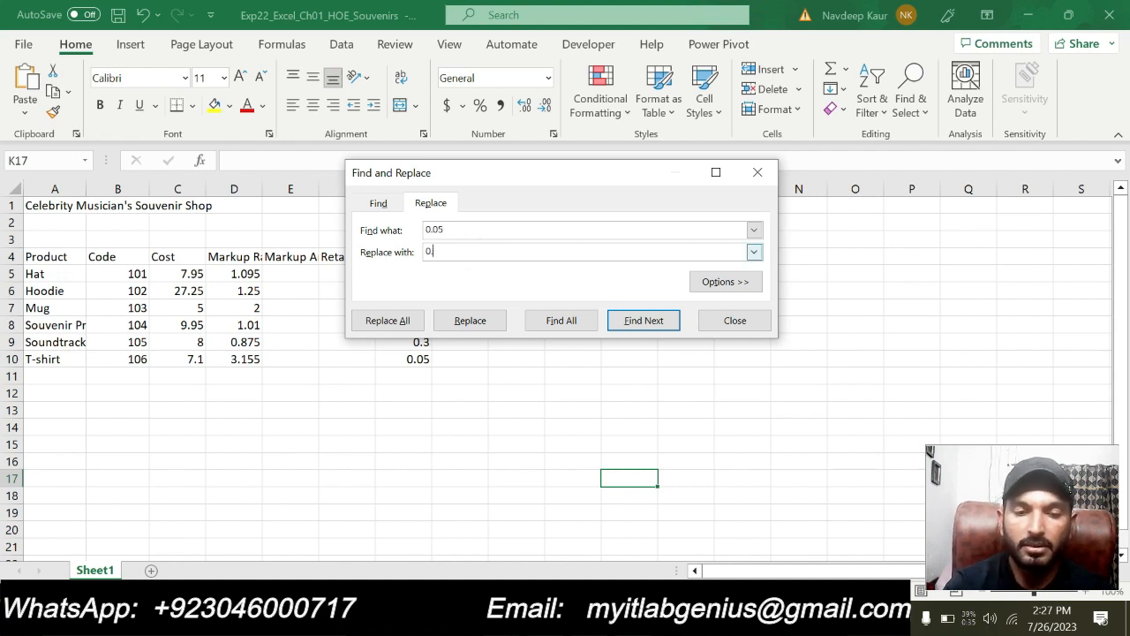
pyautogui.click(388, 322)
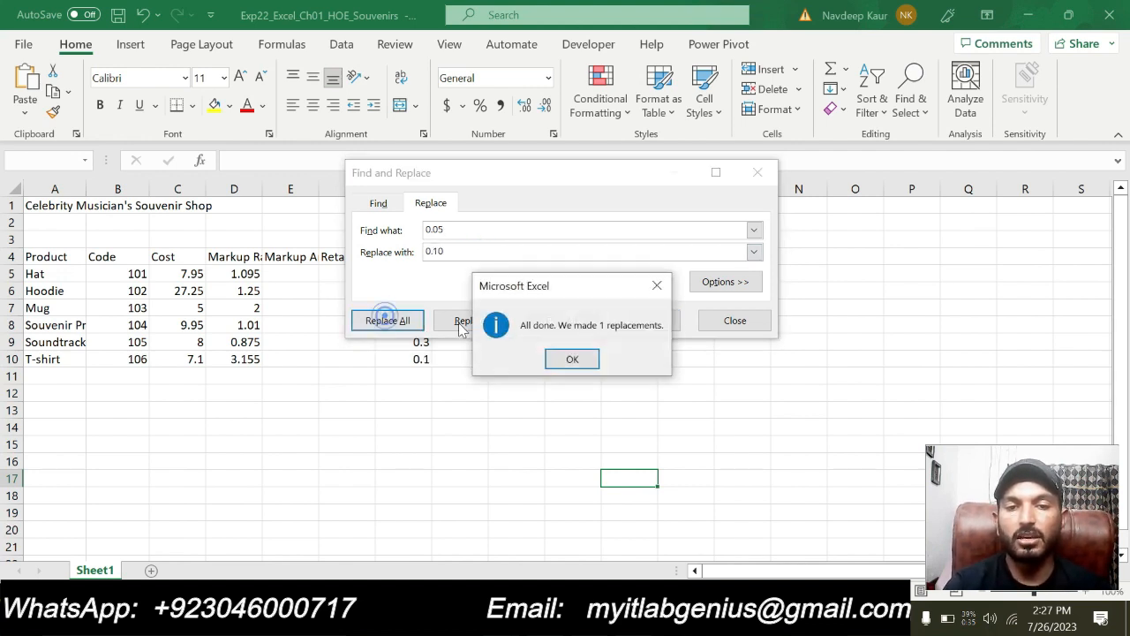
pyautogui.click(579, 360)
pyautogui.click(721, 322)
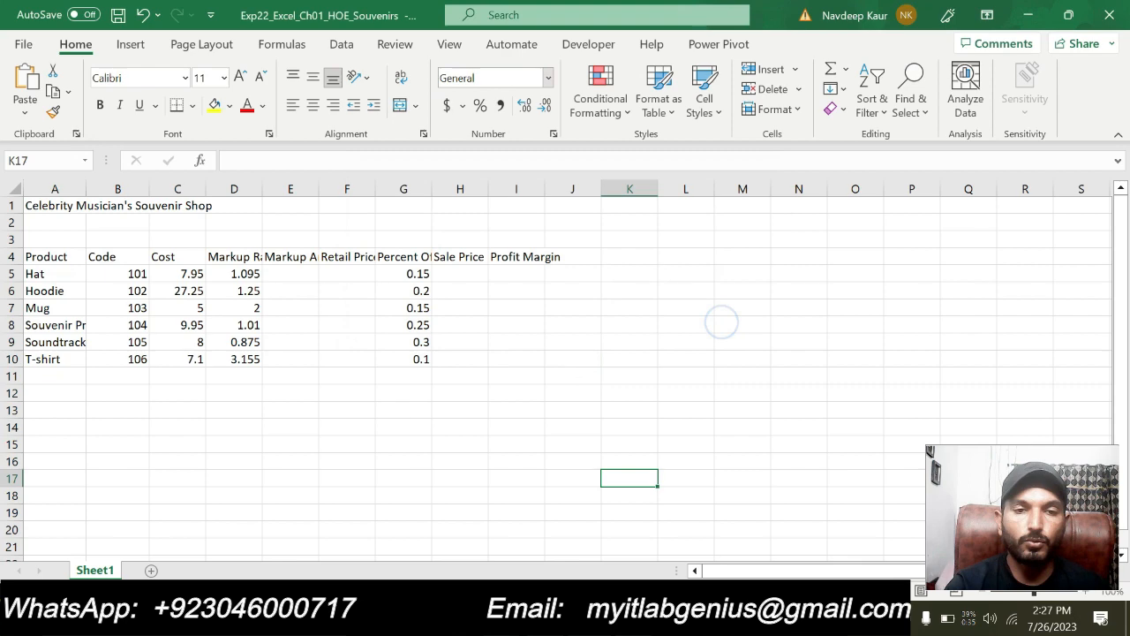
pyautogui.click(380, 427)
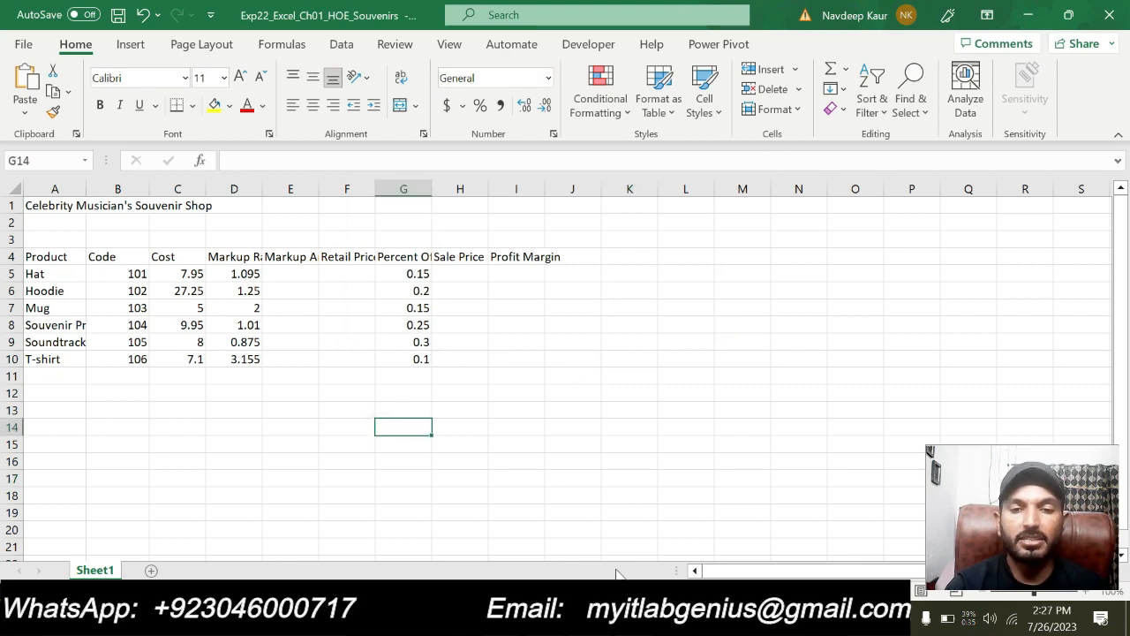
# Switch to the Word instructions, remove the highlight from step 4, and highlight both paragraphs of step 5 in turquoise
pyautogui.click(625, 618)
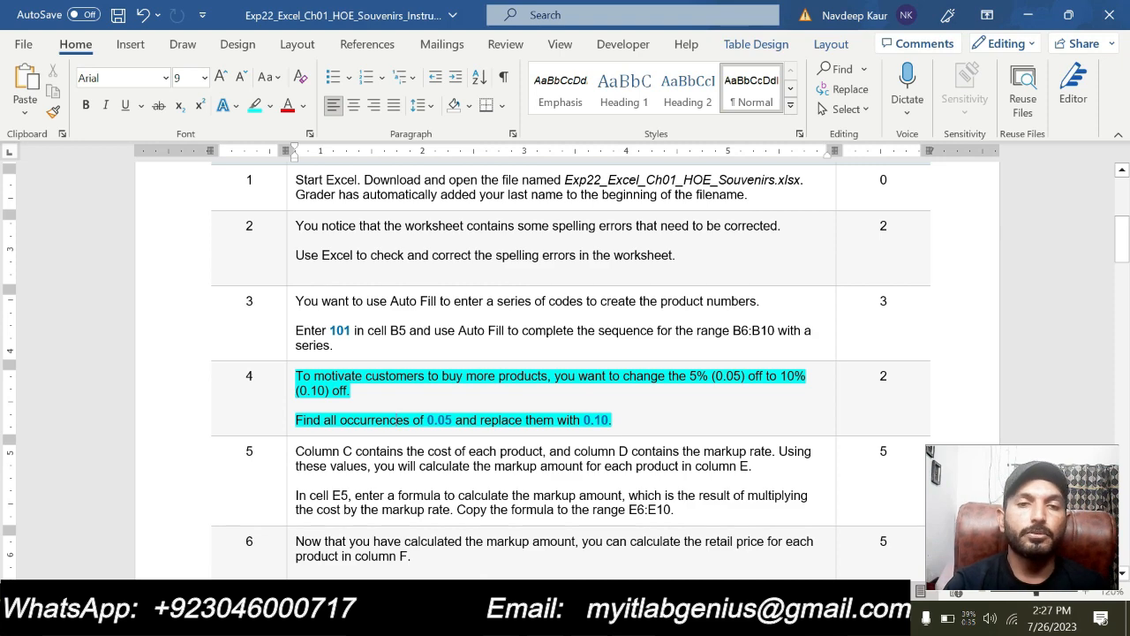
pyautogui.scroll(1, 565, 371)
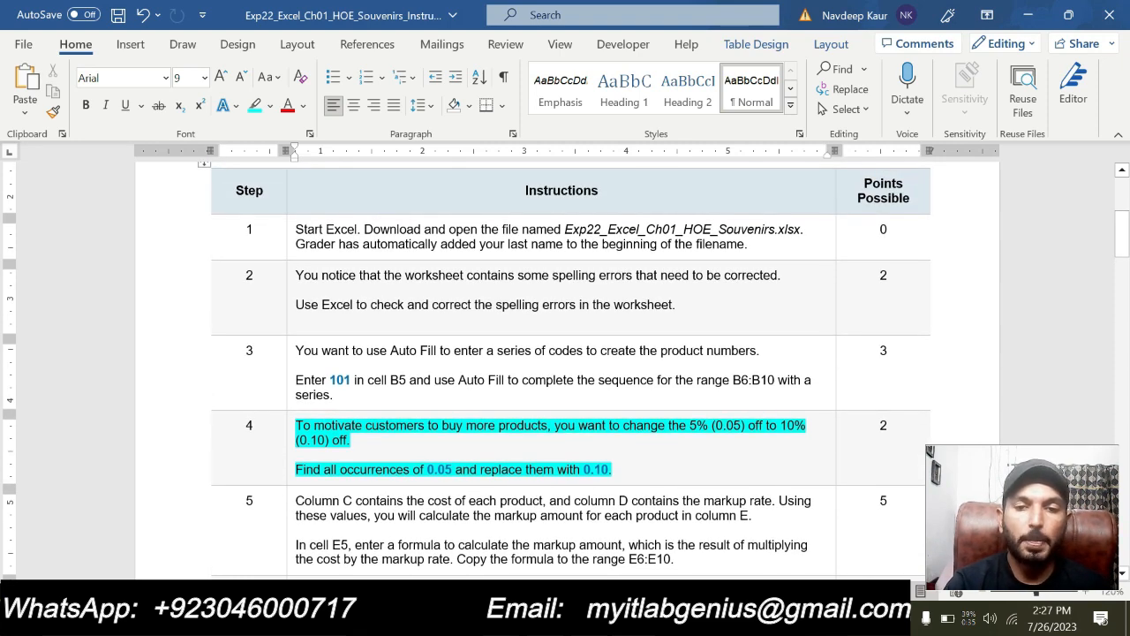
pyautogui.moveTo(614, 469); pyautogui.dragTo(349, 428)
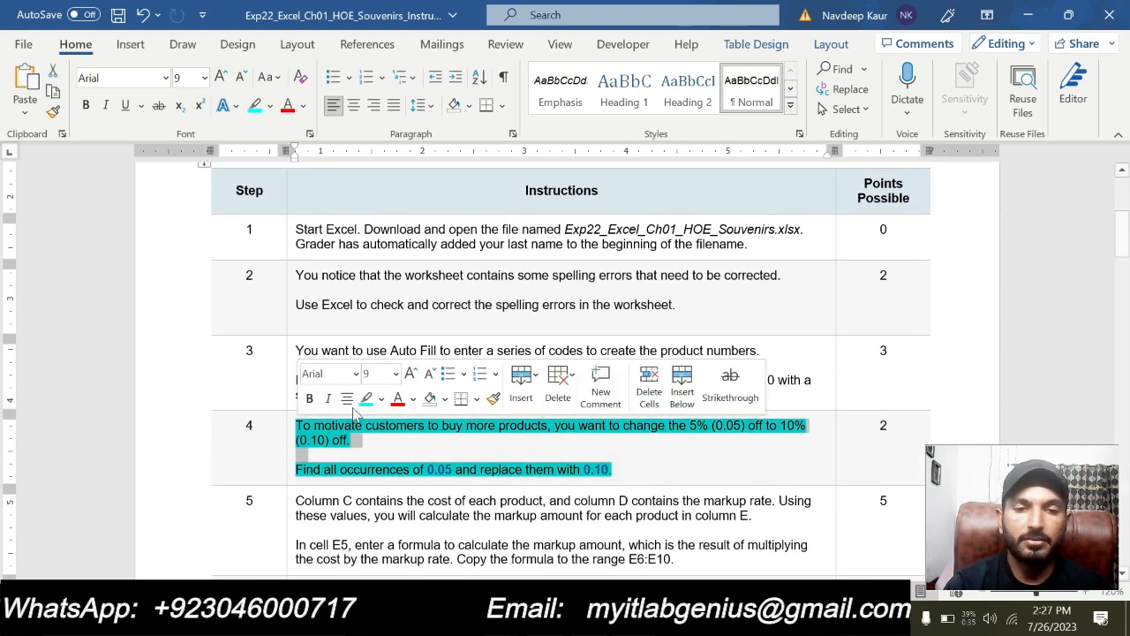
pyautogui.click(366, 398)
pyautogui.click(488, 455)
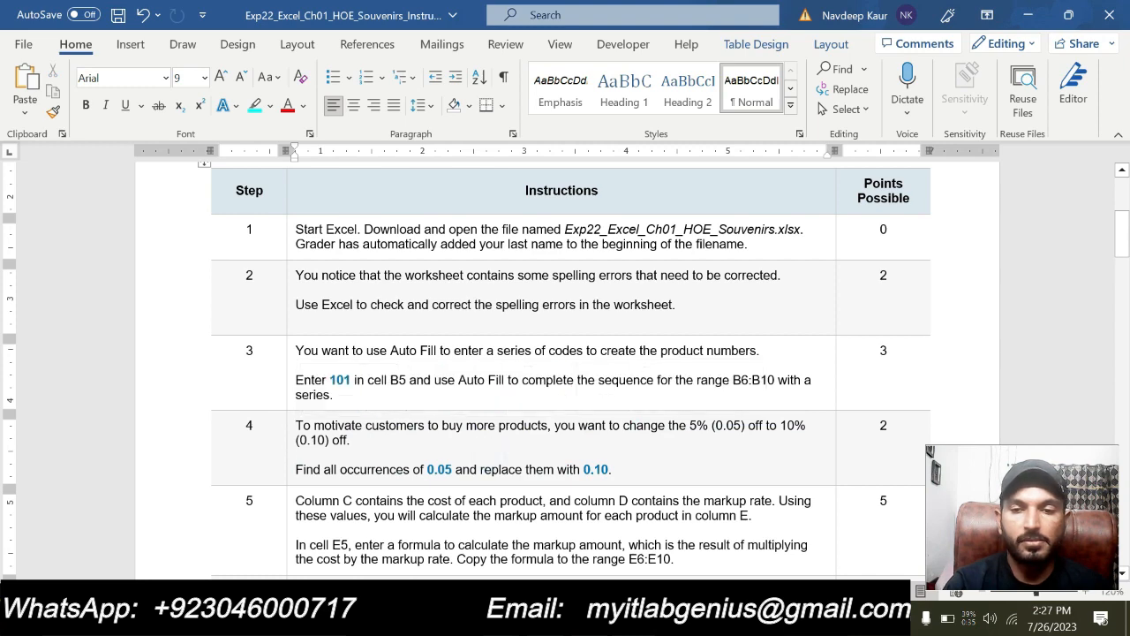
pyautogui.scroll(-1, 565, 371)
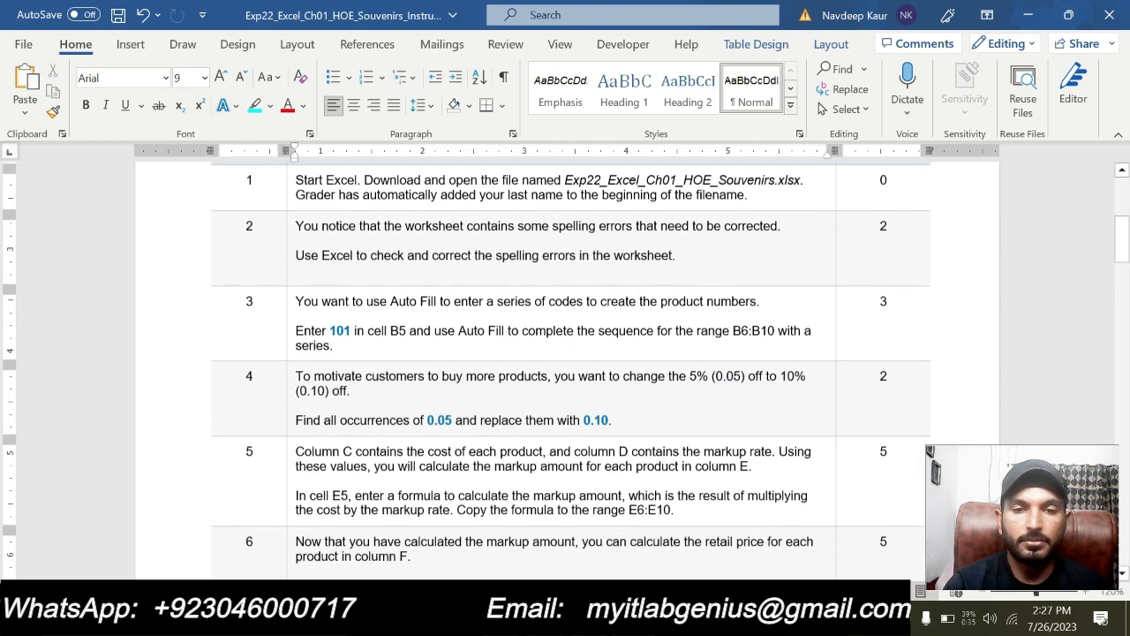
pyautogui.moveTo(674, 510); pyautogui.dragTo(295, 448)
pyautogui.click(381, 425)
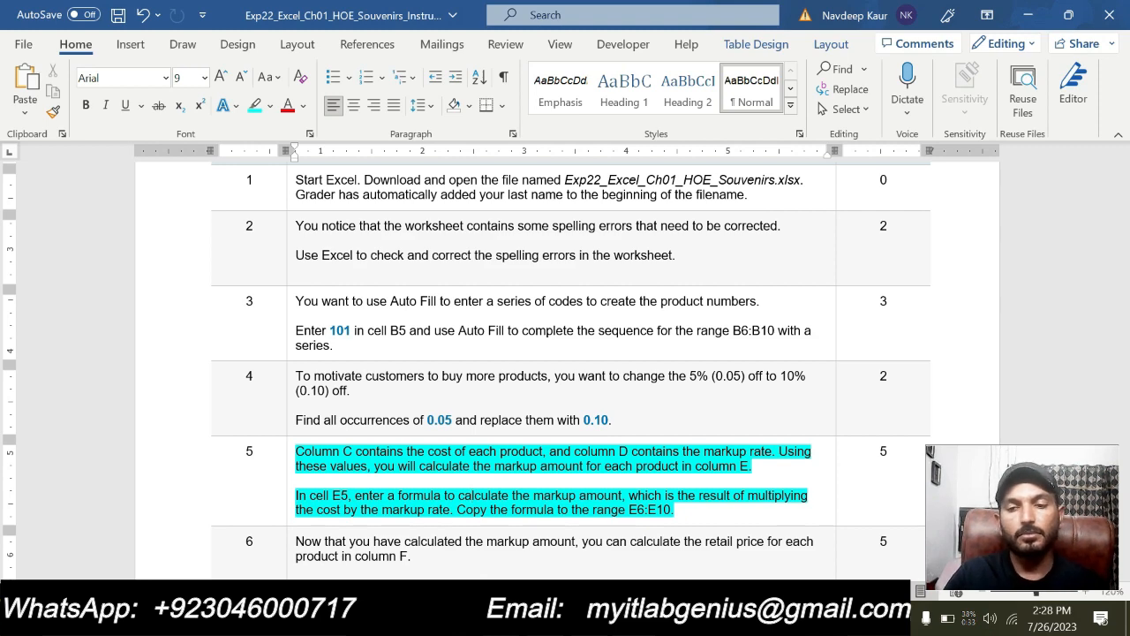
# Switch to the Excel workbook and autofit columns E and D to their Markup Amount and Markup Rate headings
pyautogui.hotkey('alt', 'Tab')
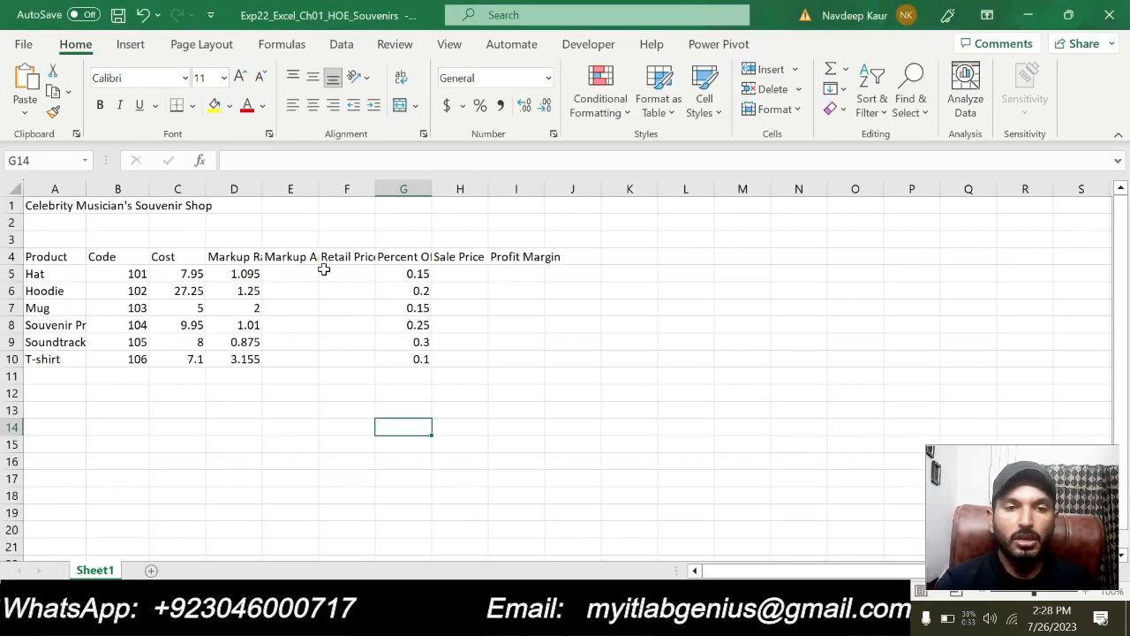
pyautogui.click(292, 272)
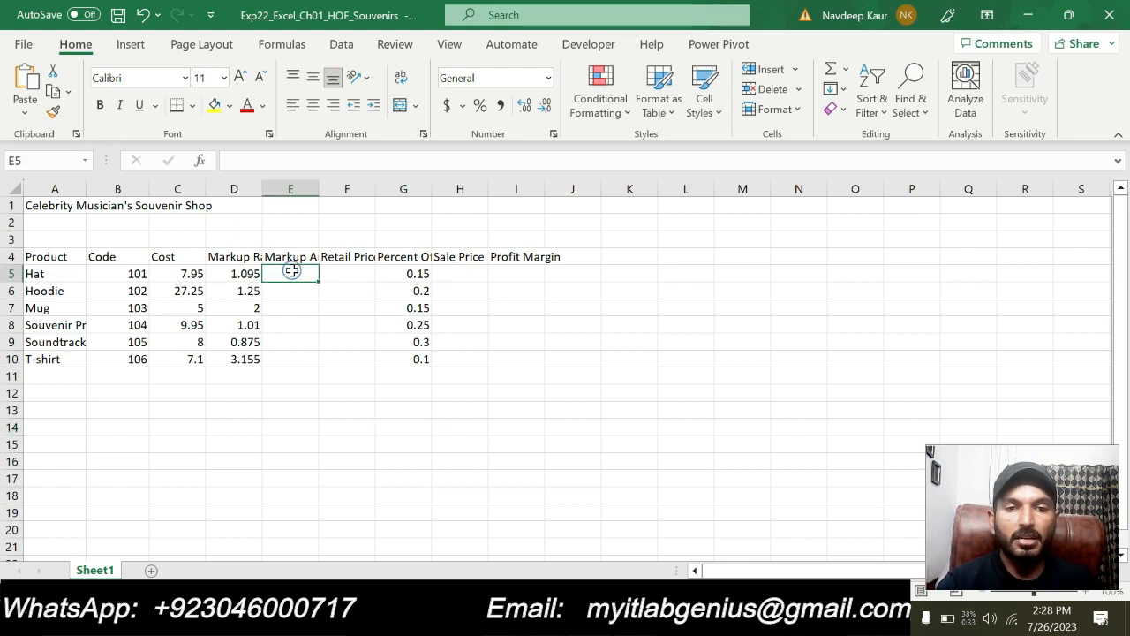
pyautogui.doubleClick(319, 189)
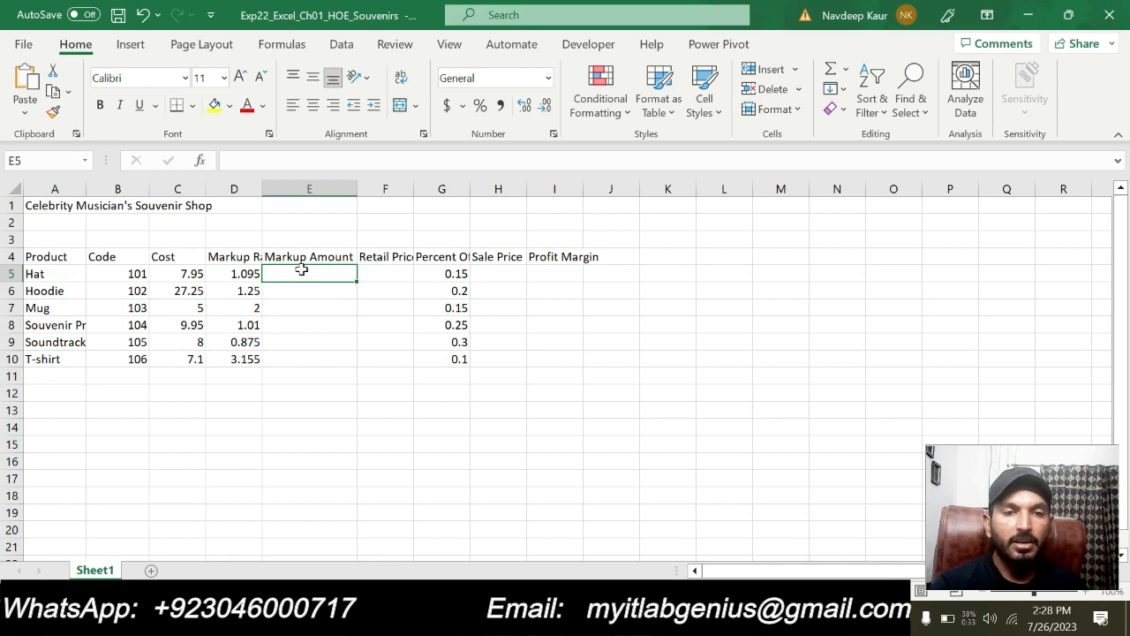
pyautogui.doubleClick(263, 187)
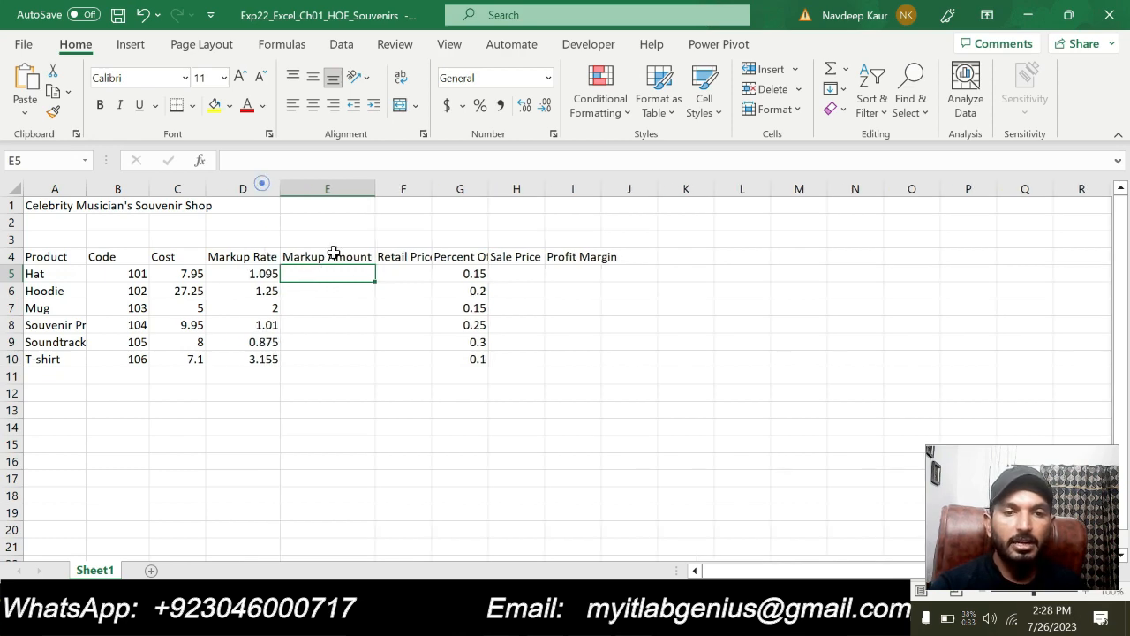
# Enter the markup amount formula =C5*D5 in cell E5, rechecking step 5 in the Word instructions along the way
pyautogui.hotkey('alt', 'Tab')
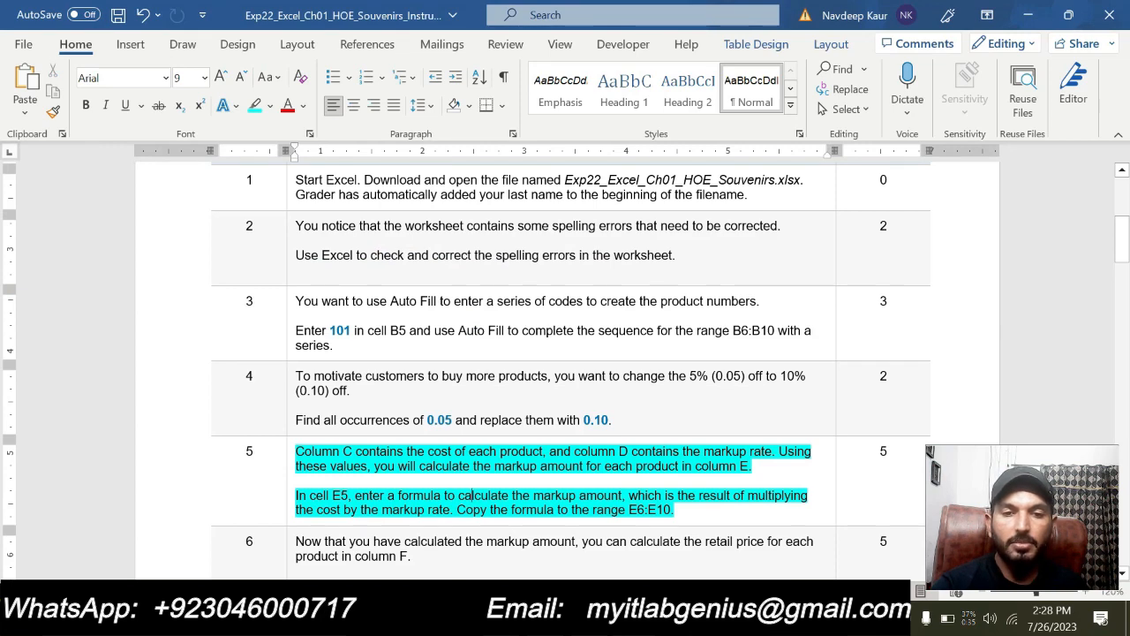
pyautogui.hotkey('alt', 'Tab')
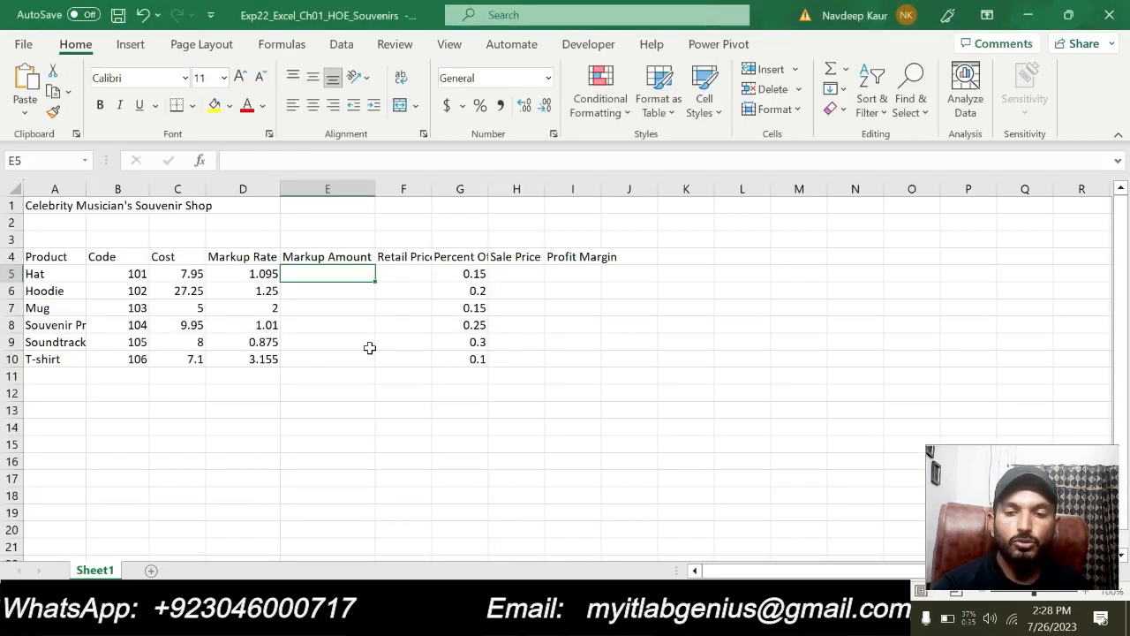
pyautogui.write('=')
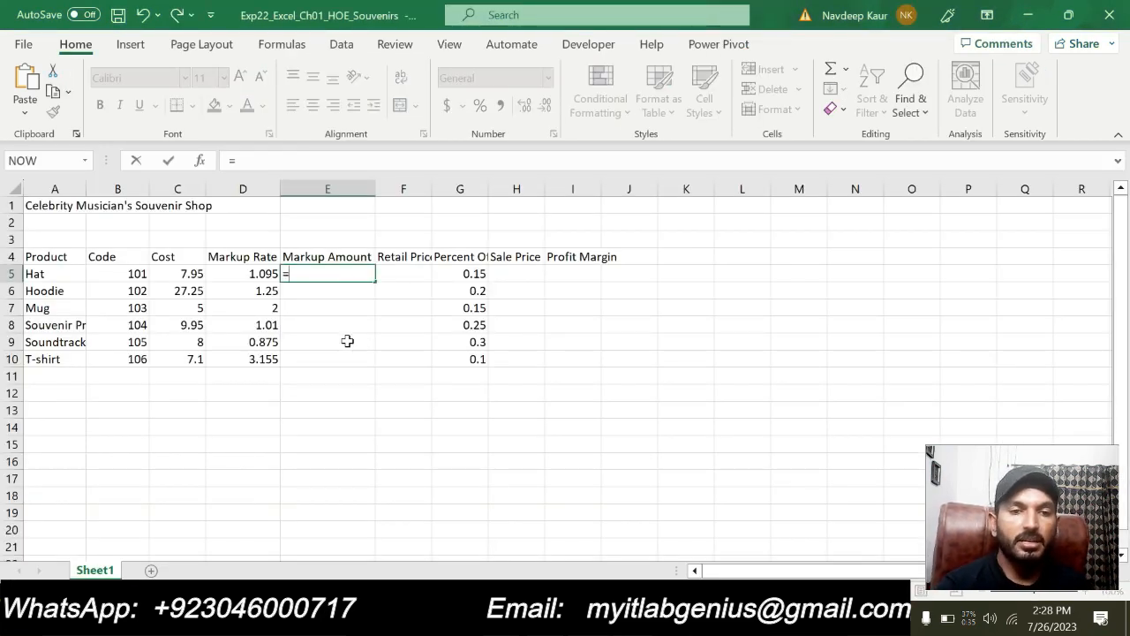
pyautogui.click(173, 273)
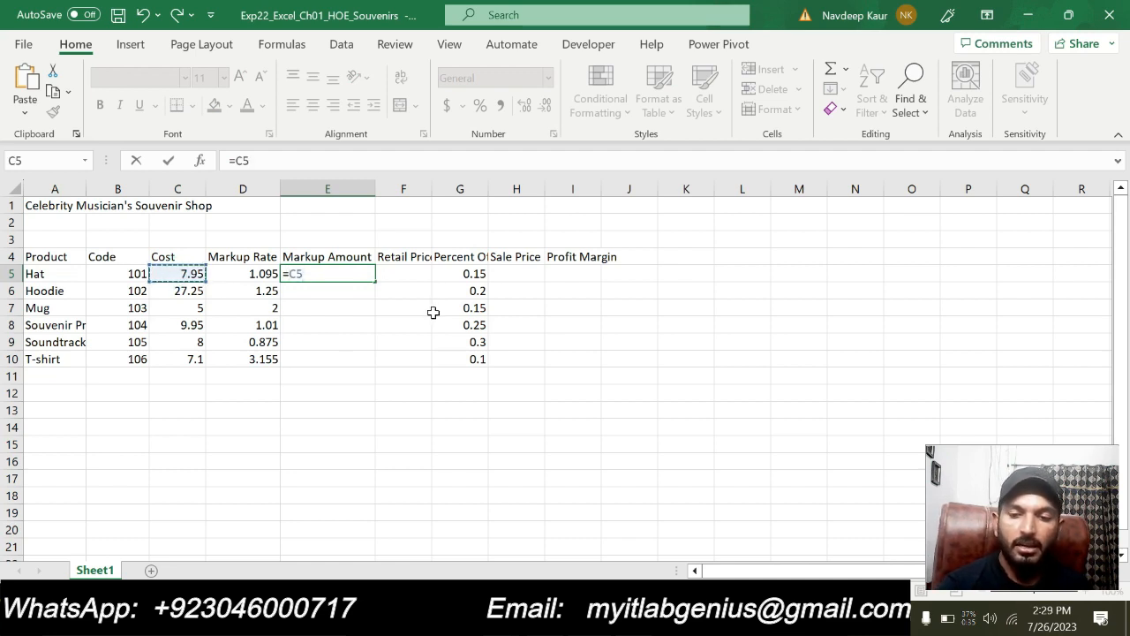
pyautogui.write('*')
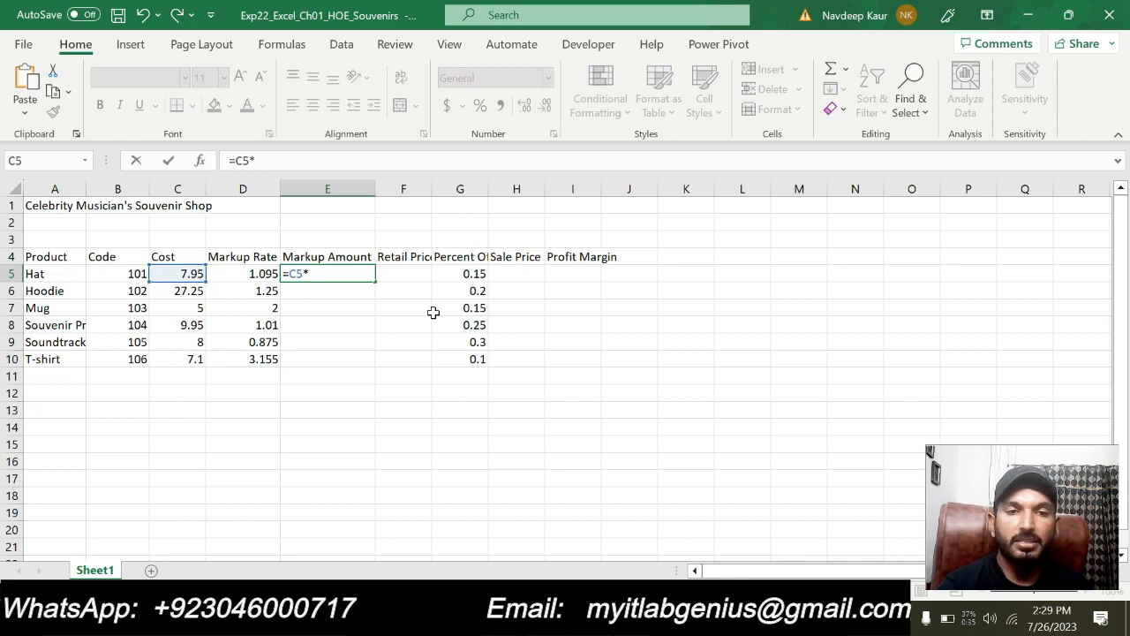
pyautogui.click(259, 274)
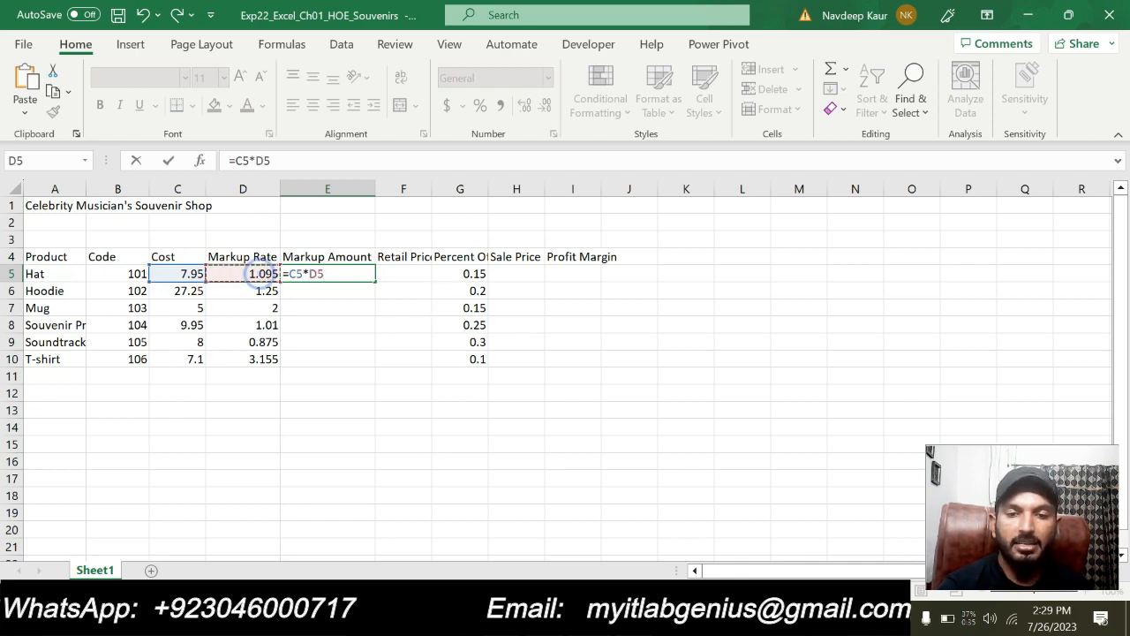
pyautogui.hotkey('alt', 'Tab')
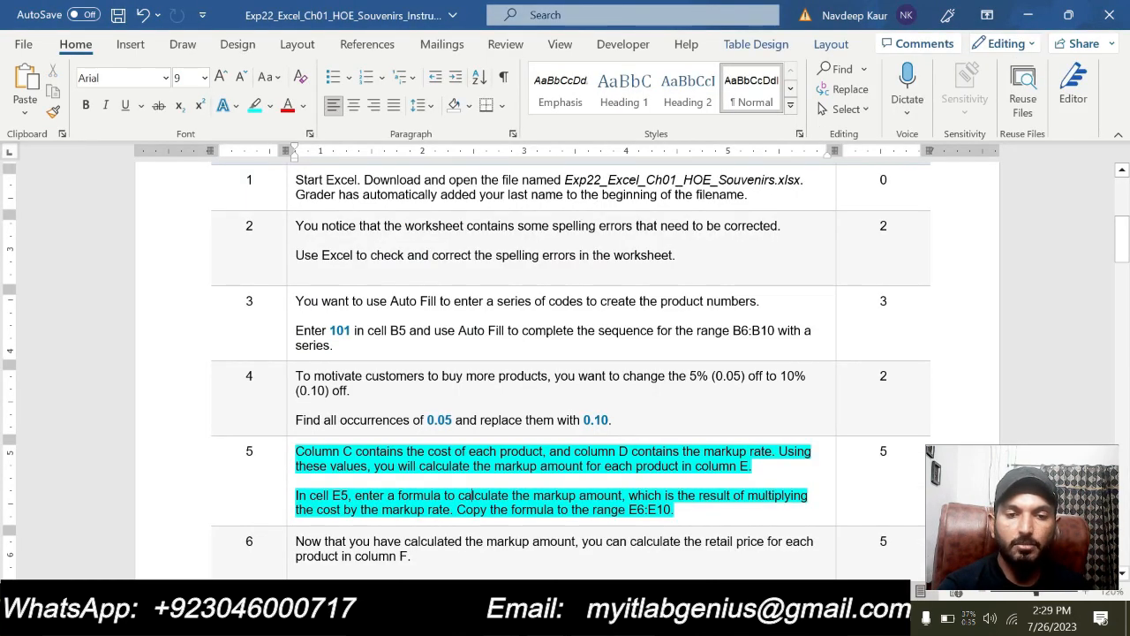
pyautogui.click(463, 618)
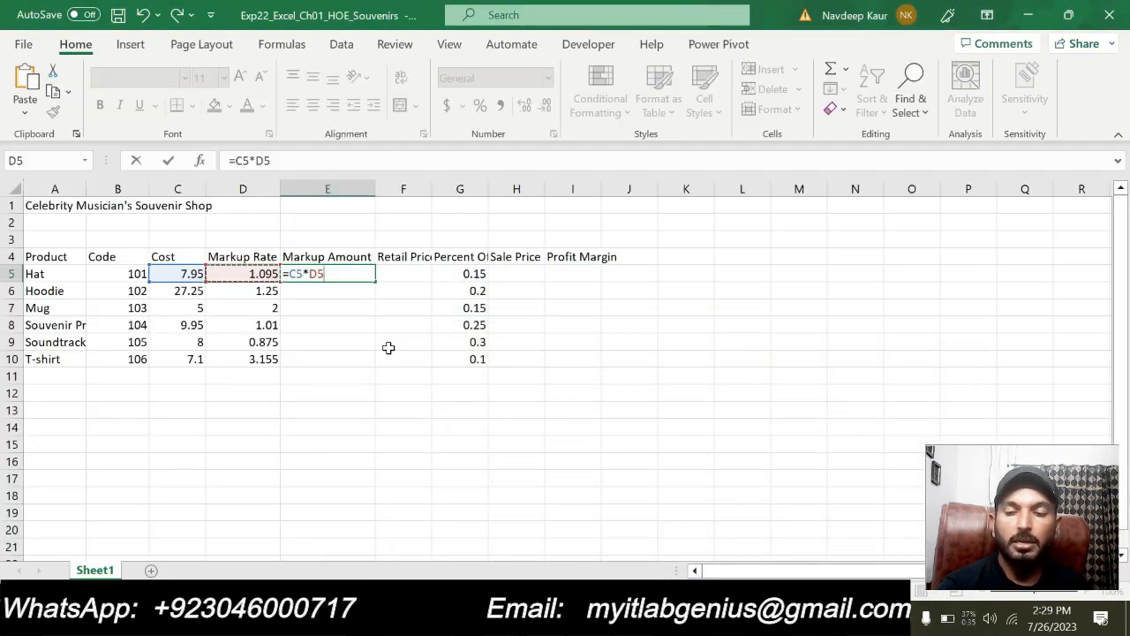
pyautogui.press('Return')
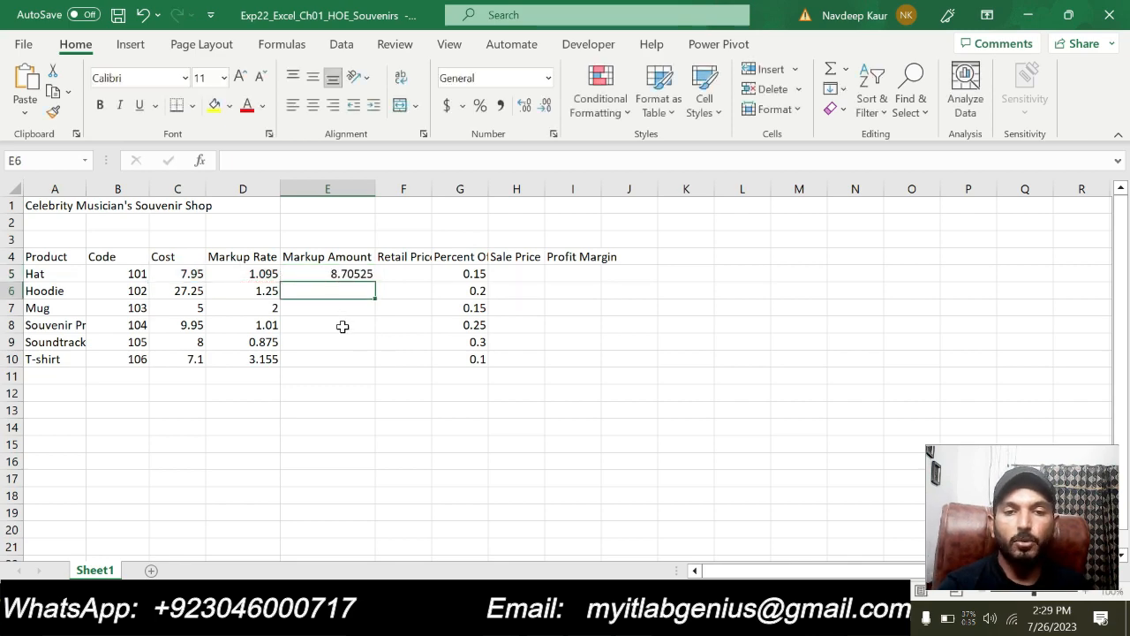
# Recheck step 5 in Word, try filling the E5 formula down to E10 in Excel, and undo the fill
pyautogui.hotkey('alt', 'Tab')
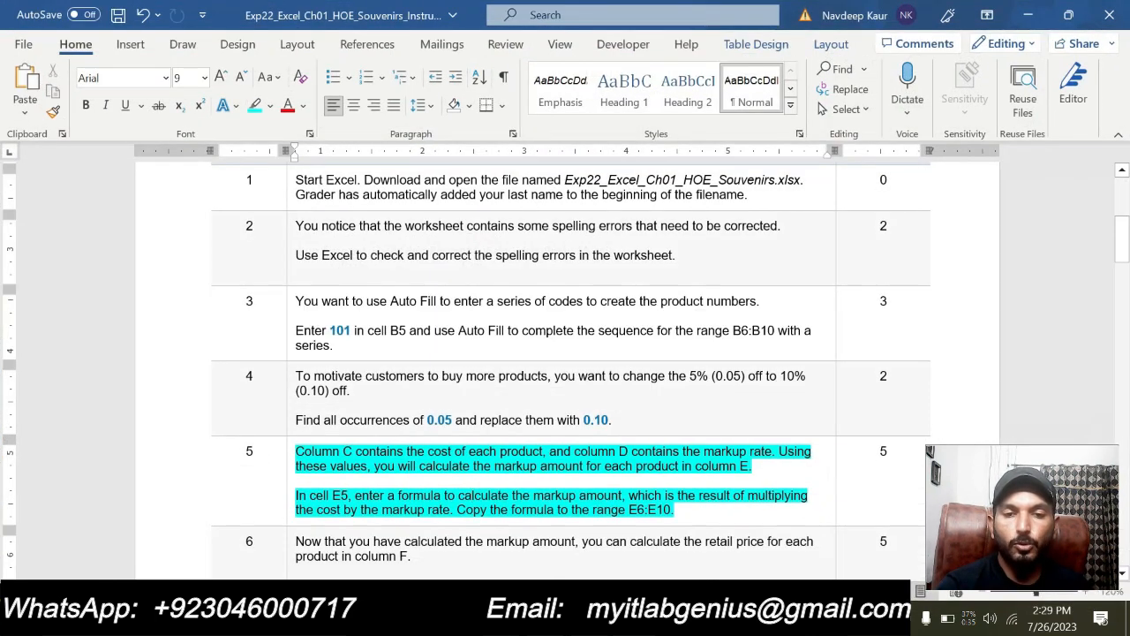
pyautogui.moveTo(633, 618)
pyautogui.click(633, 619)
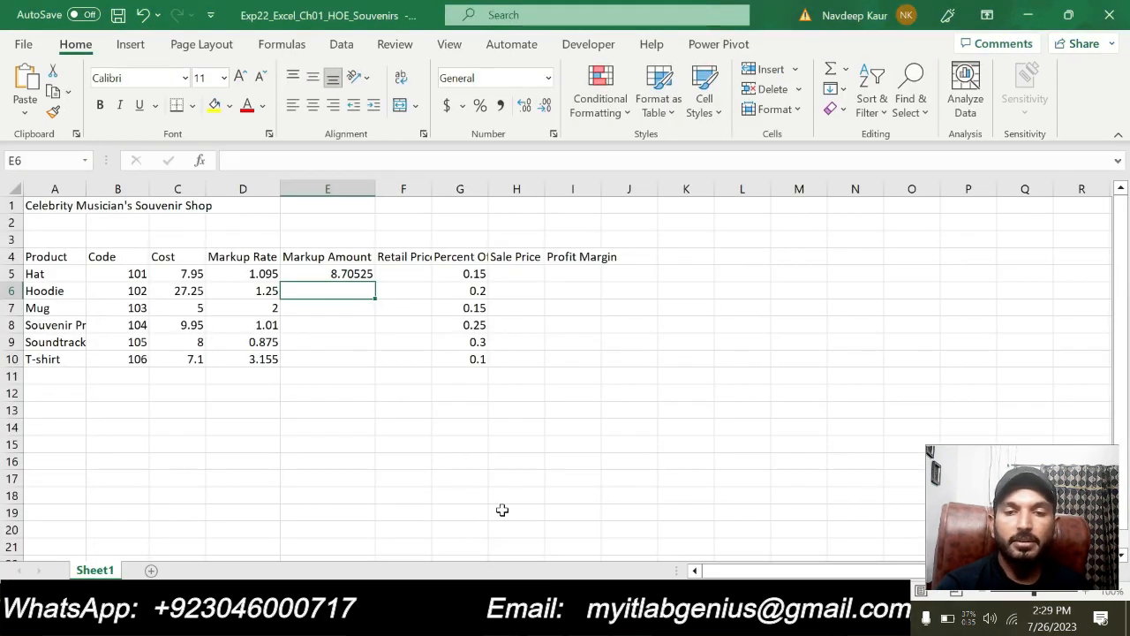
pyautogui.click(353, 274)
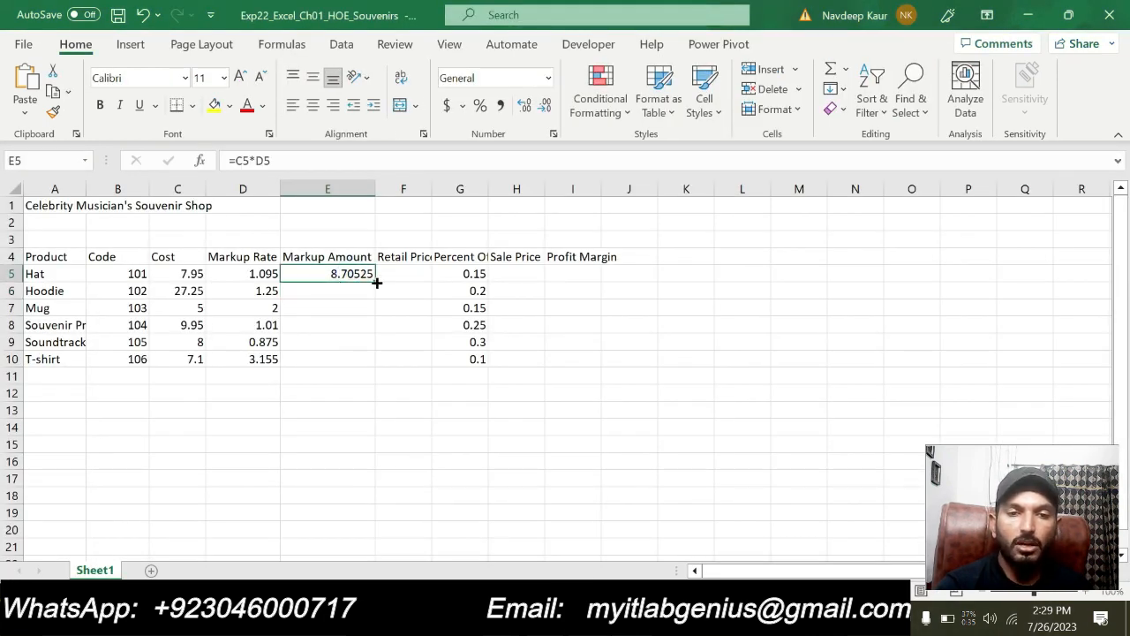
pyautogui.doubleClick(376, 281)
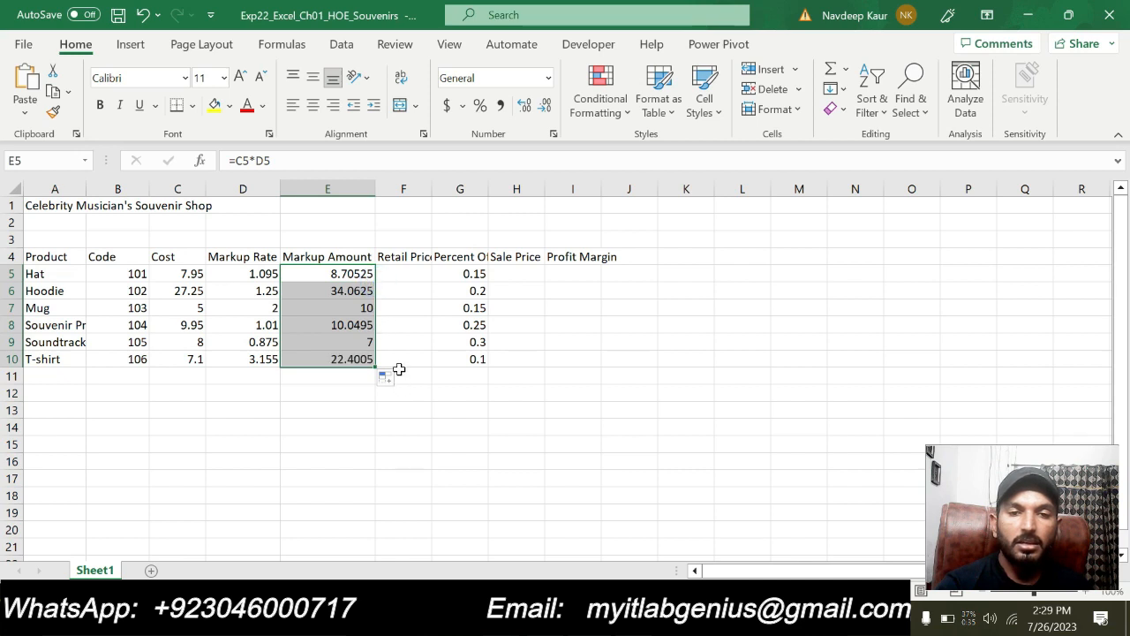
pyautogui.hotkey('ctrl', 'z')
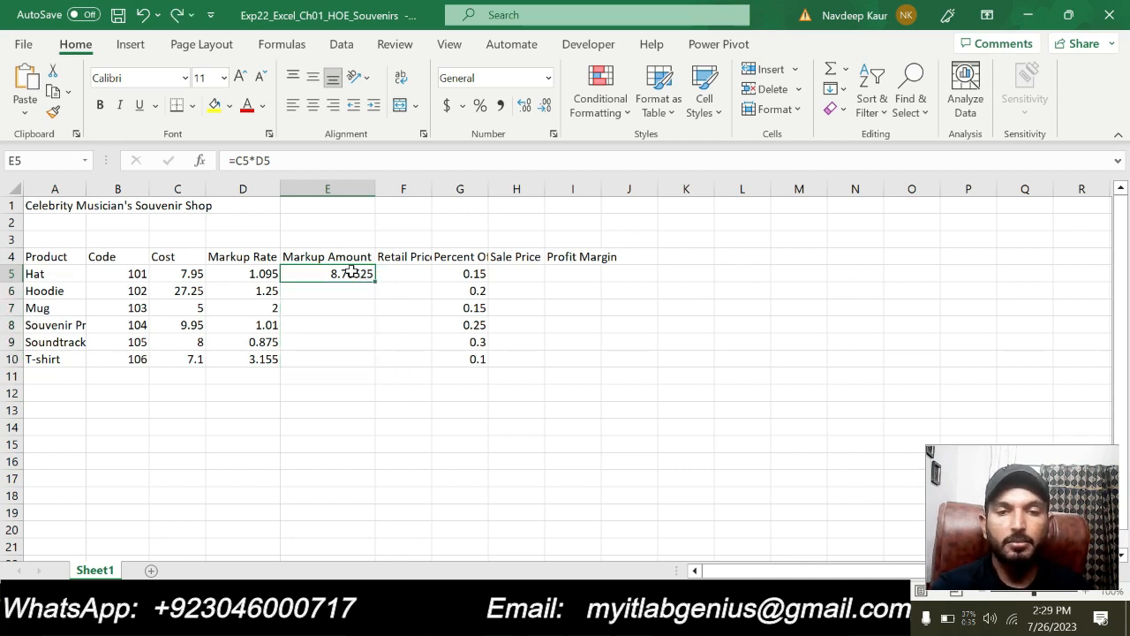
# Copy the markup formula from E5, paste it into E6:E10, and clear the copy selection
pyautogui.click(53, 91)
pyautogui.moveTo(362, 295); pyautogui.dragTo(353, 360)
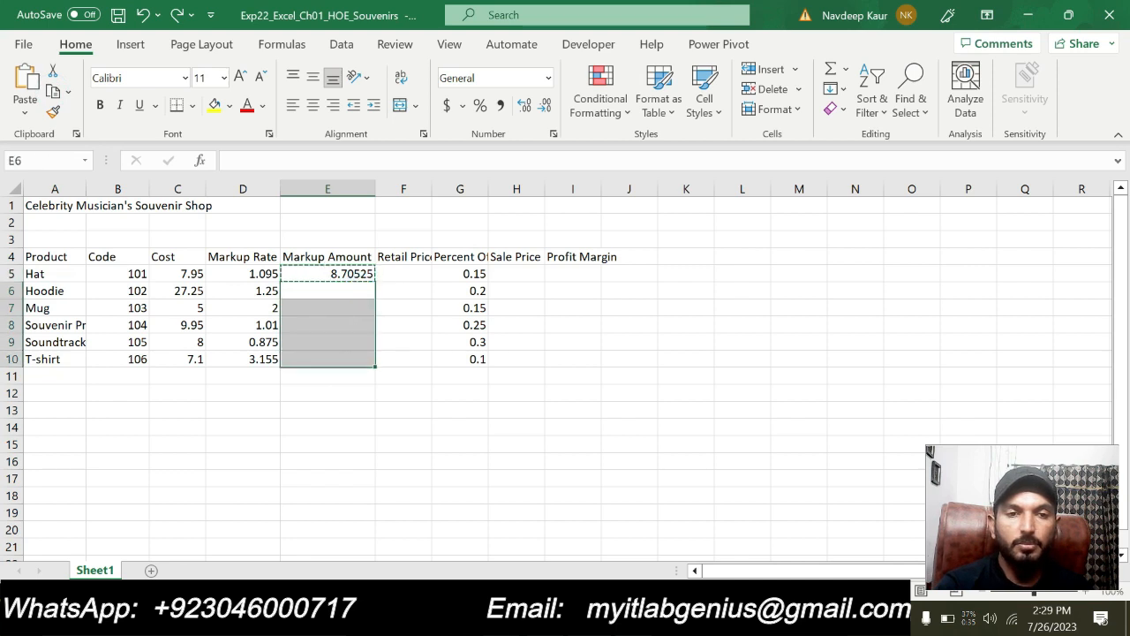
pyautogui.click(25, 114)
pyautogui.click(48, 164)
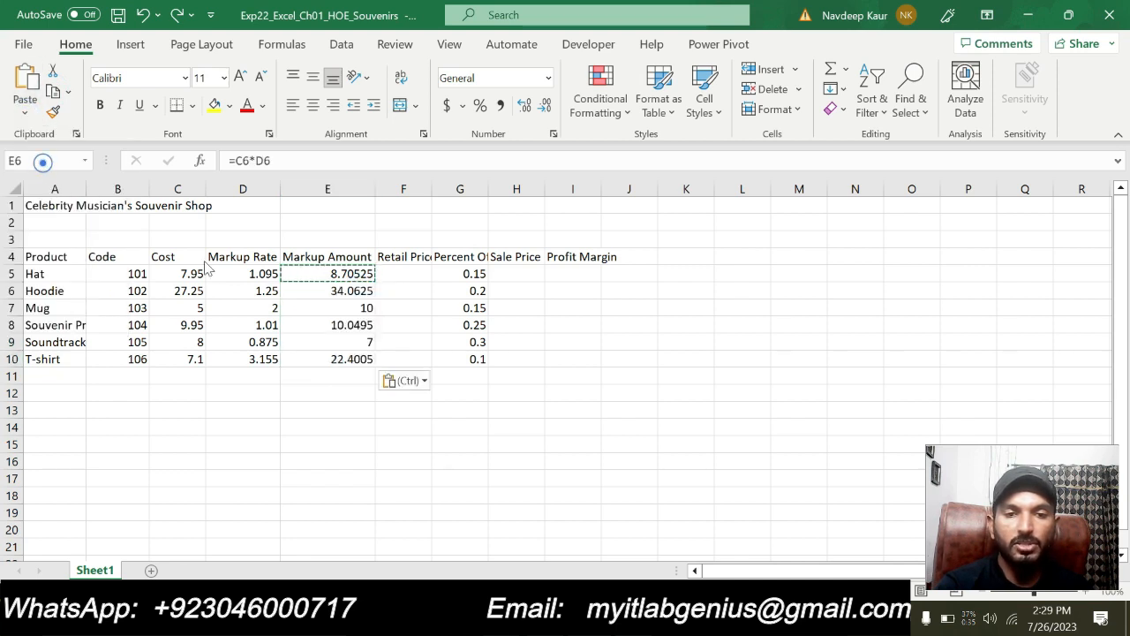
pyautogui.press('Escape')
pyautogui.click(521, 448)
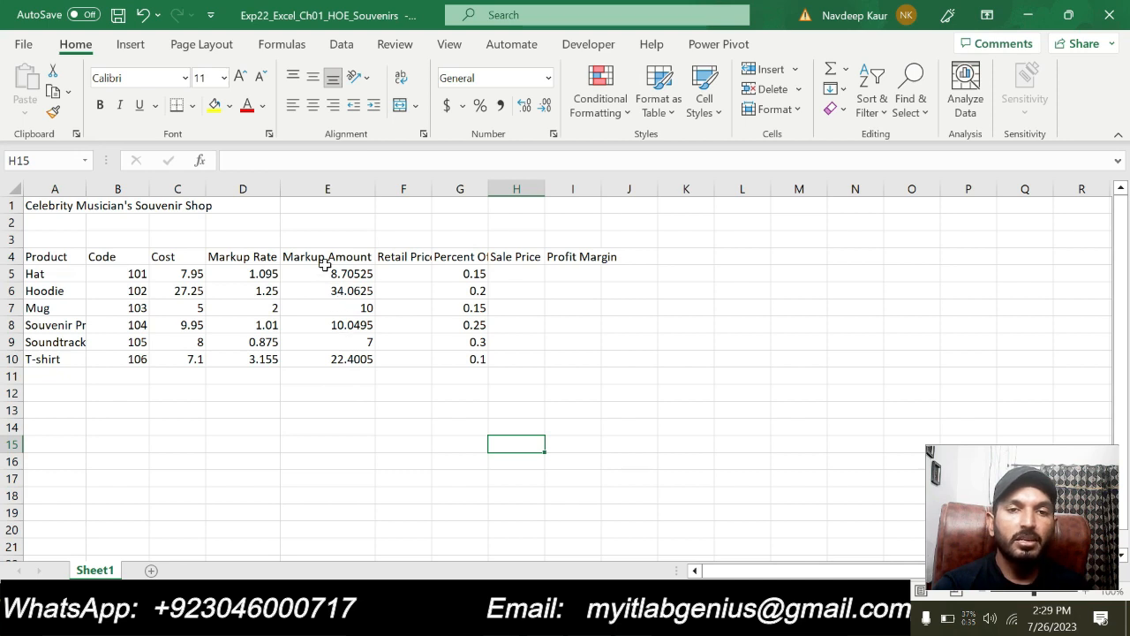
pyautogui.click(161, 254)
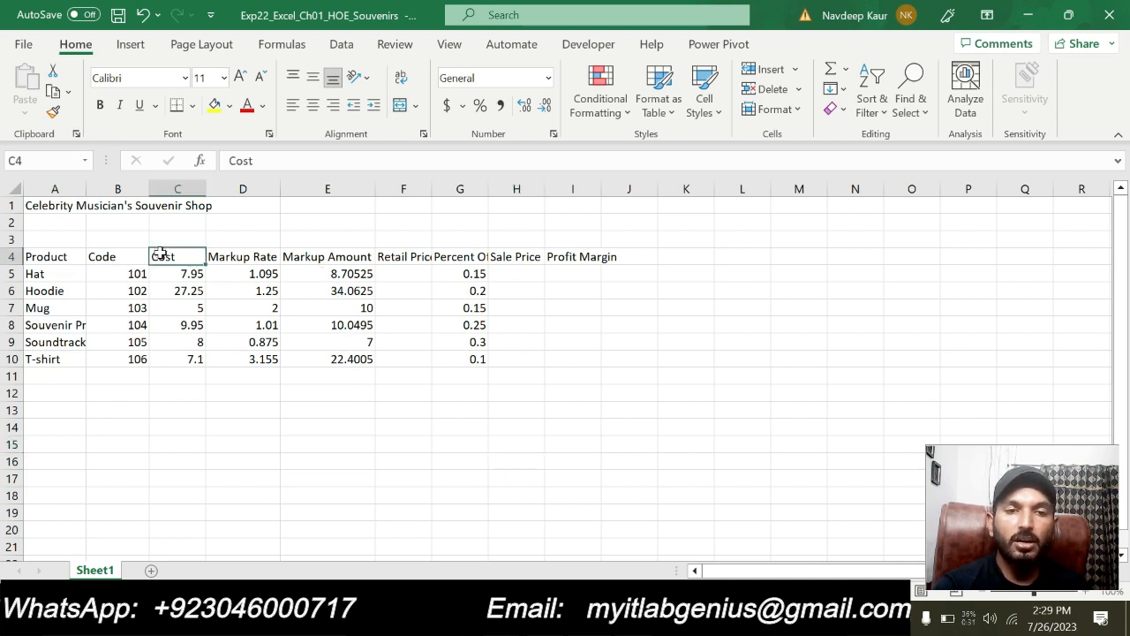
pyautogui.click(248, 255)
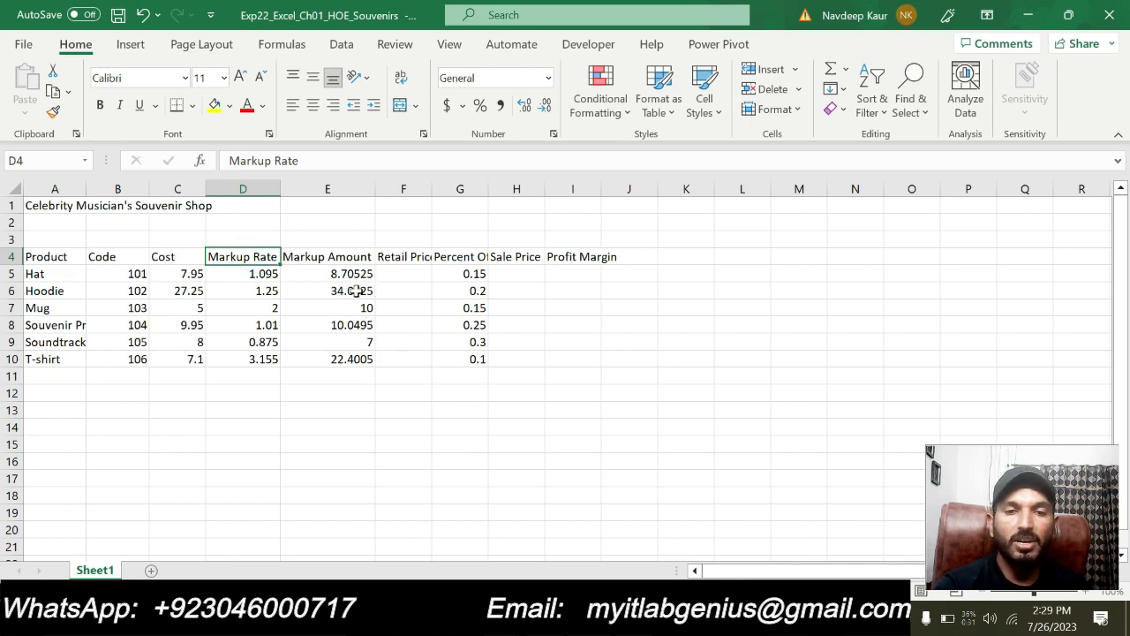
pyautogui.click(458, 453)
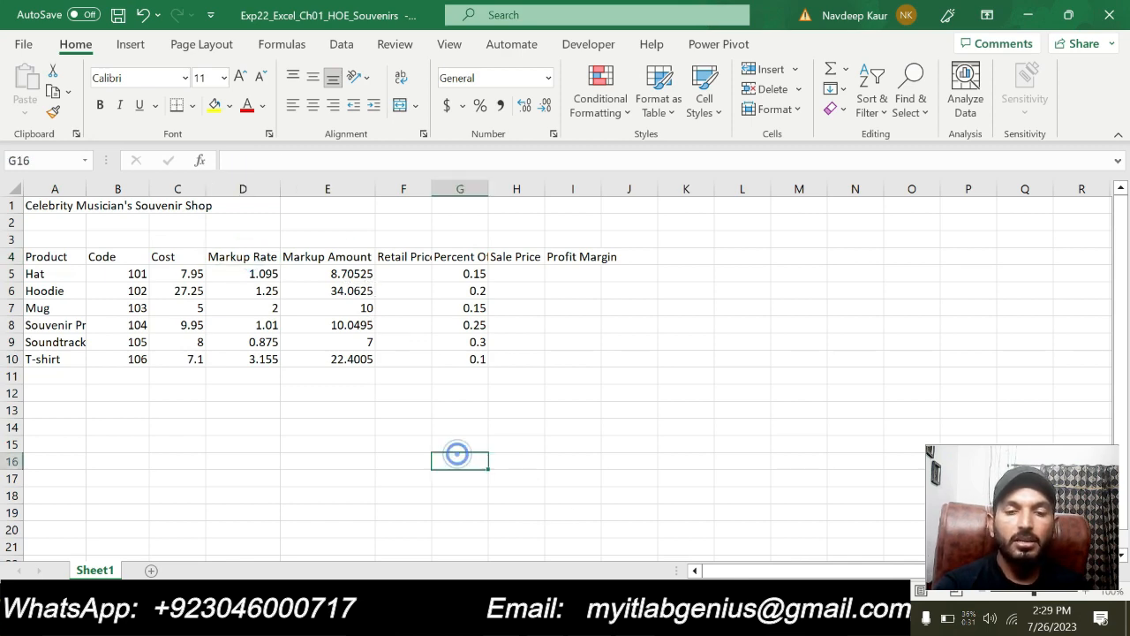
# Switch to the Word instructions, remove the highlight from step 5, and highlight both paragraphs of step 6 in turquoise
pyautogui.hotkey('alt', 'Tab')
pyautogui.moveTo(676, 510); pyautogui.dragTo(296, 451)
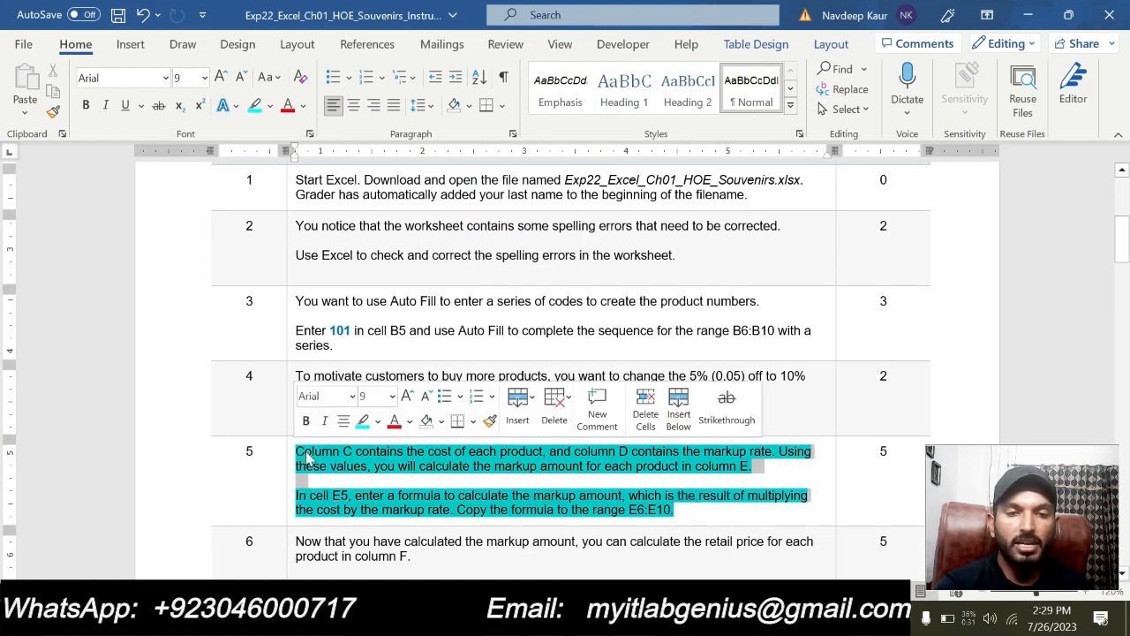
pyautogui.click(363, 418)
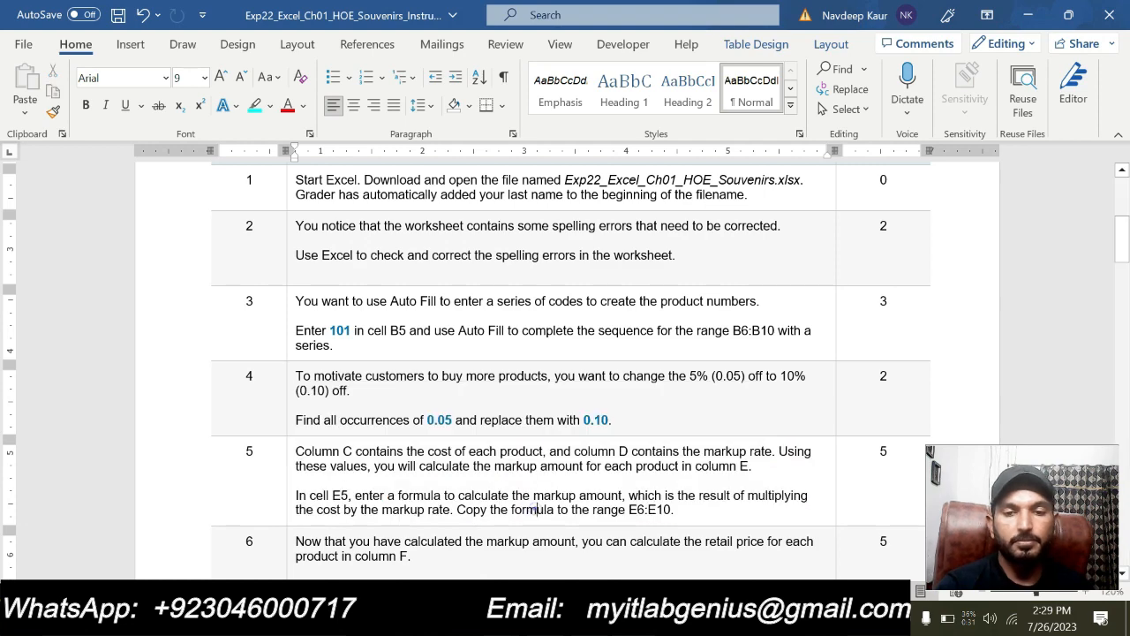
pyautogui.scroll(2, 536, 512)
pyautogui.scroll(-5, 565, 371)
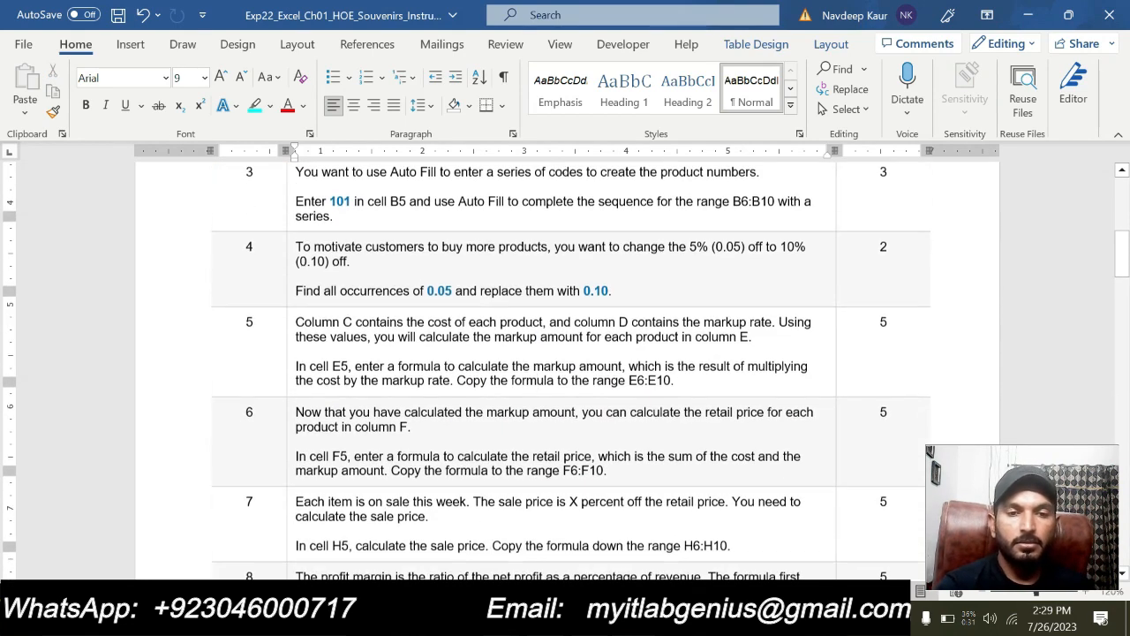
pyautogui.moveTo(609, 451); pyautogui.dragTo(367, 371)
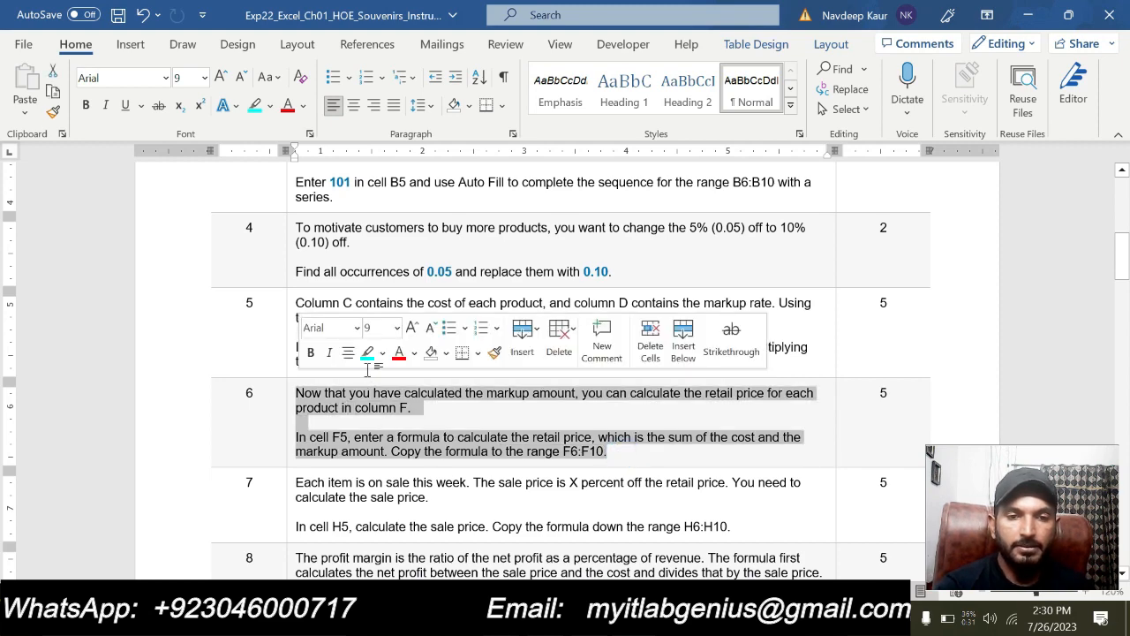
pyautogui.click(368, 352)
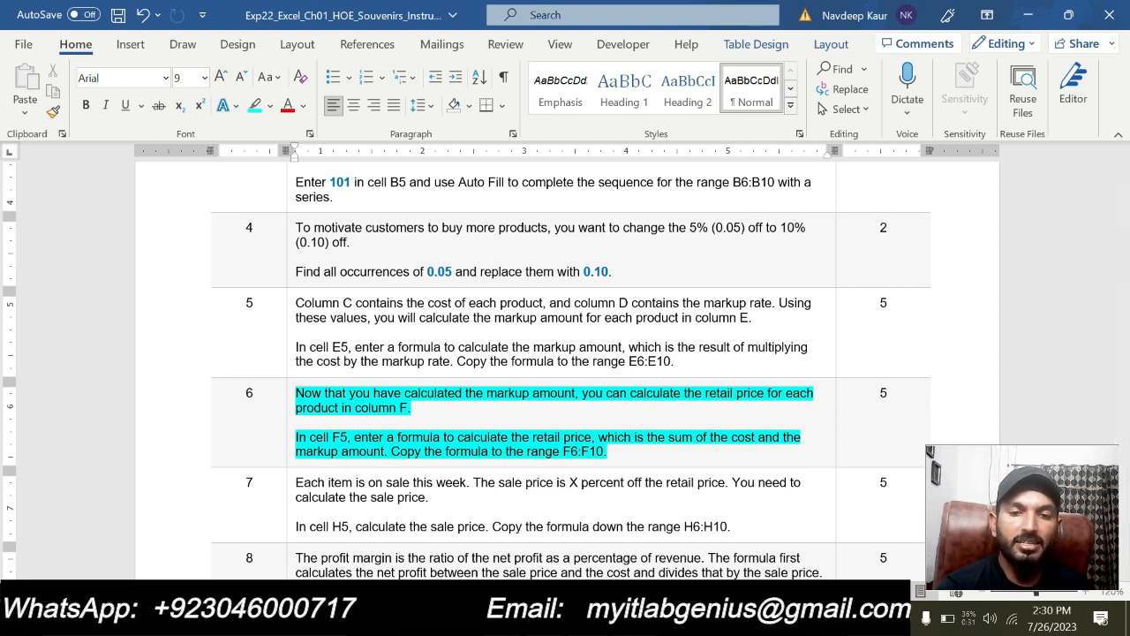
# Switch to the Excel workbook and auto-fit the width of column F to its Retail Price heading
pyautogui.hotkey('alt', 'Tab')
pyautogui.click(340, 256)
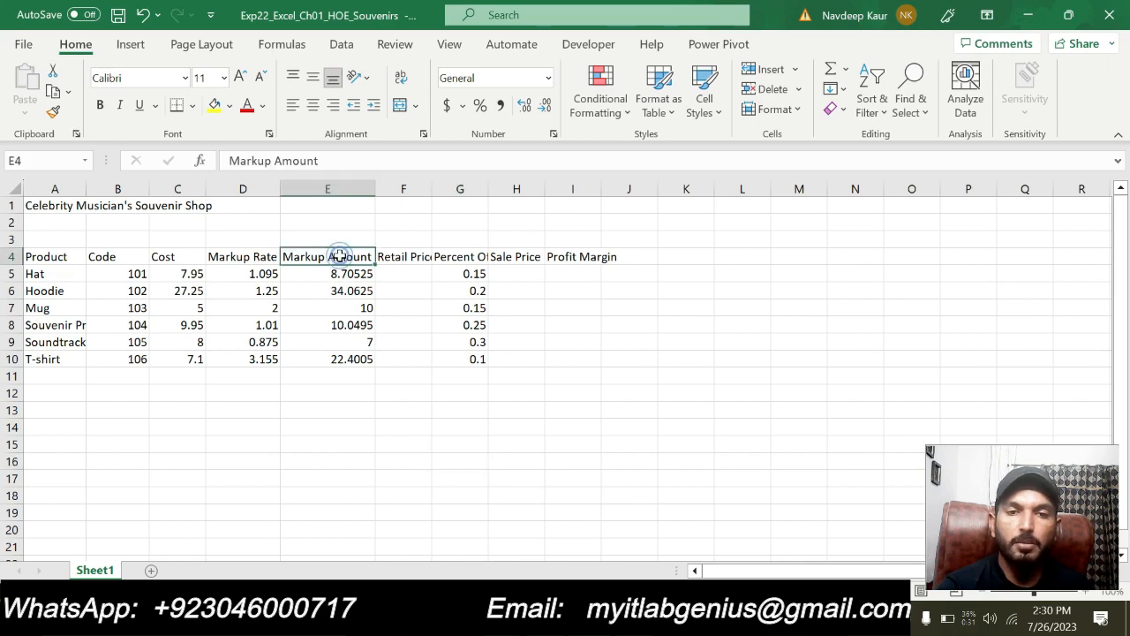
pyautogui.doubleClick(432, 189)
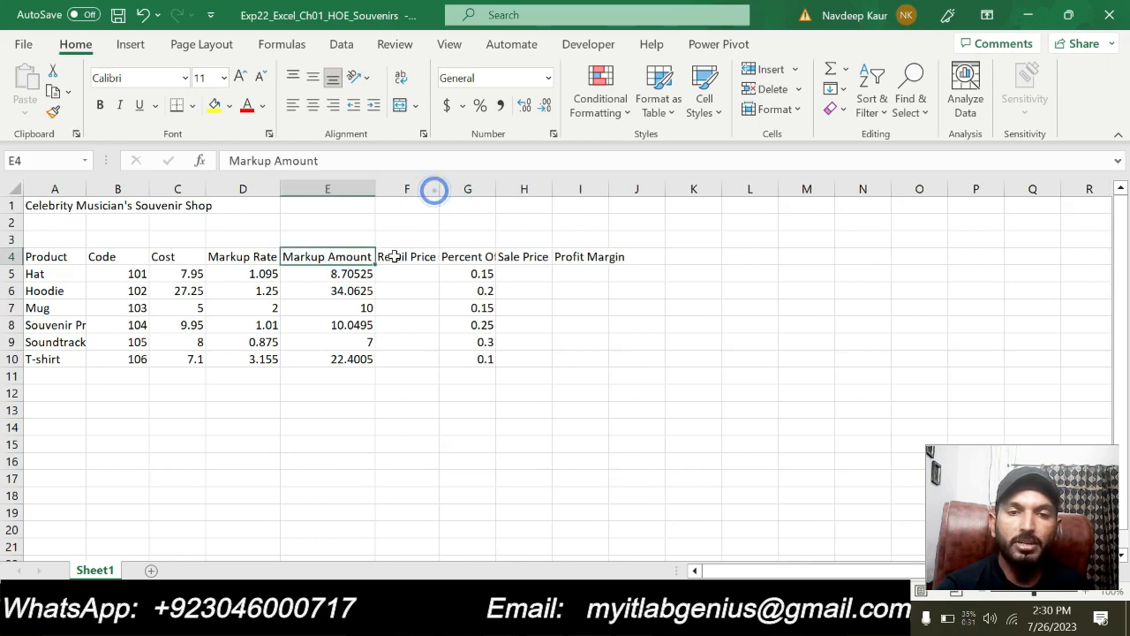
pyautogui.click(395, 256)
# Enter the retail price formula =C5+E5 in cell F5, rechecking step 6 in the Word instructions beforehand
pyautogui.hotkey('alt', 'Tab')
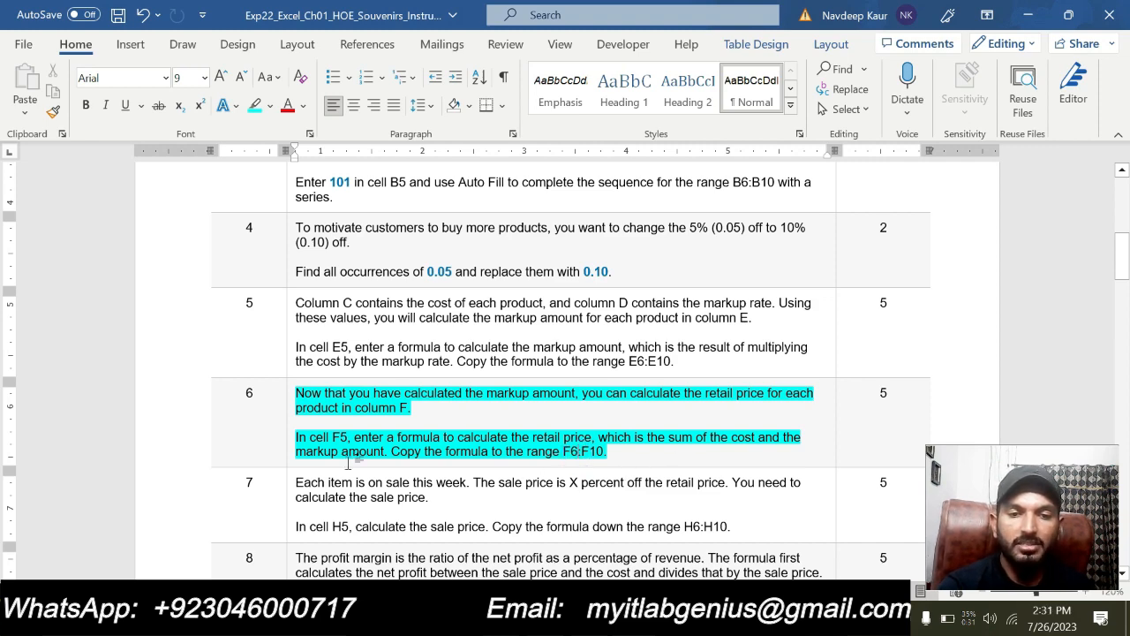
pyautogui.hotkey('alt', 'Tab')
pyautogui.click(413, 277)
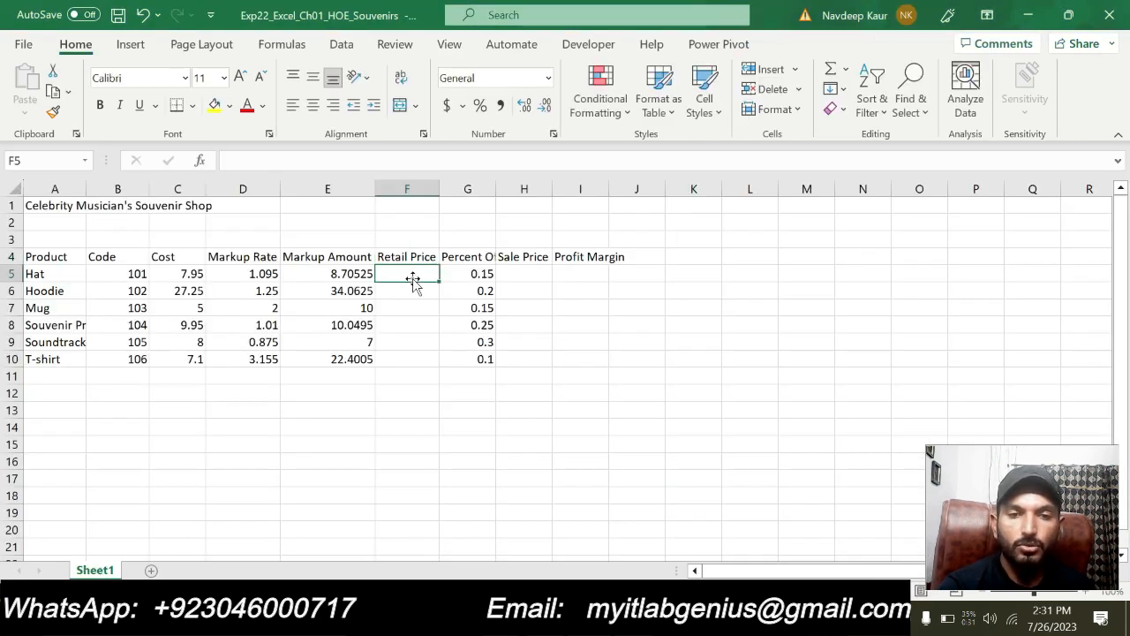
pyautogui.write('=')
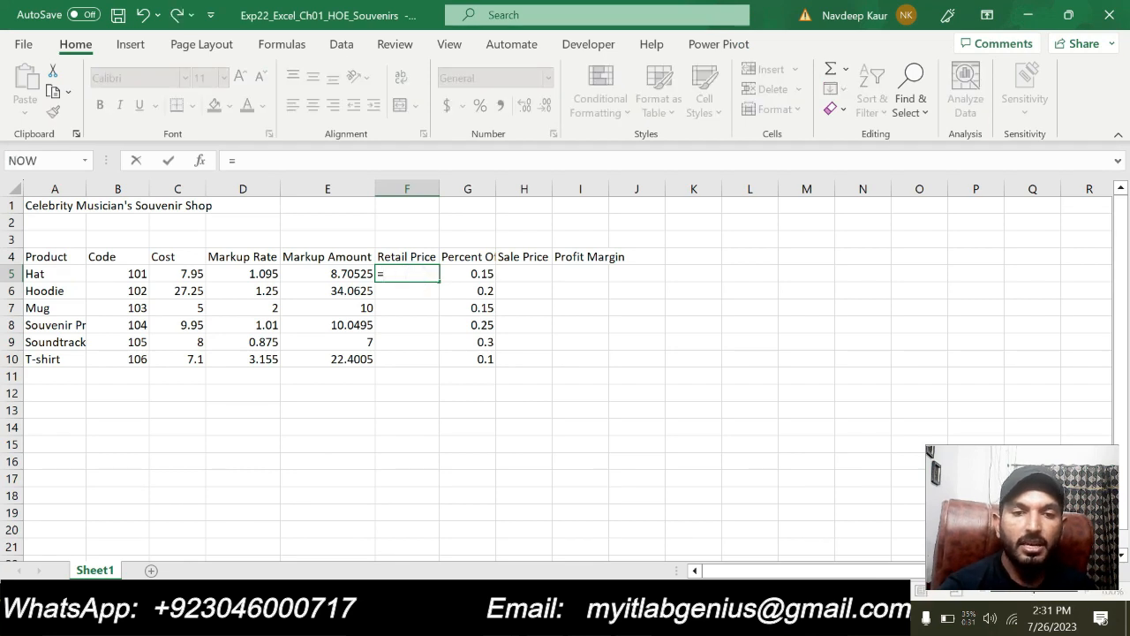
pyautogui.click(188, 274)
pyautogui.write('+')
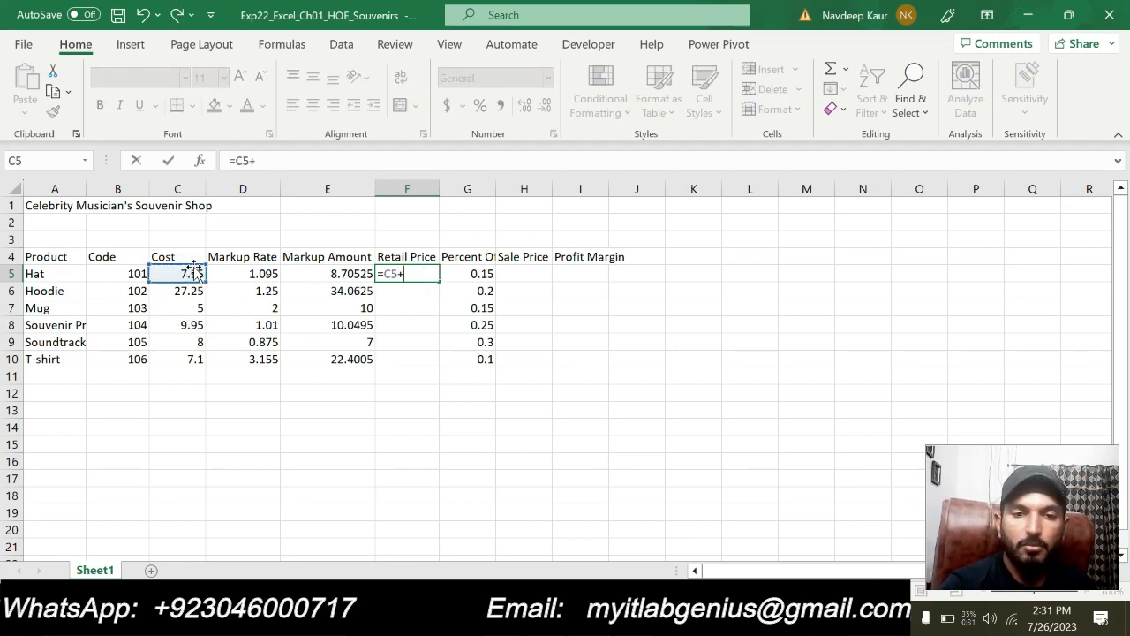
pyautogui.click(346, 274)
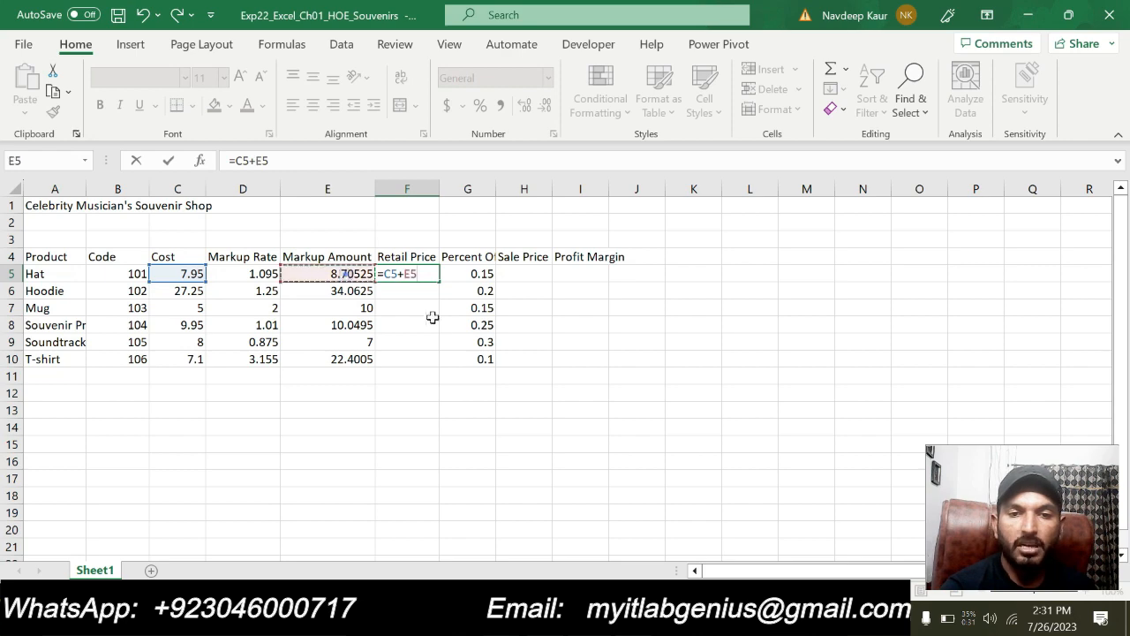
pyautogui.press('Return')
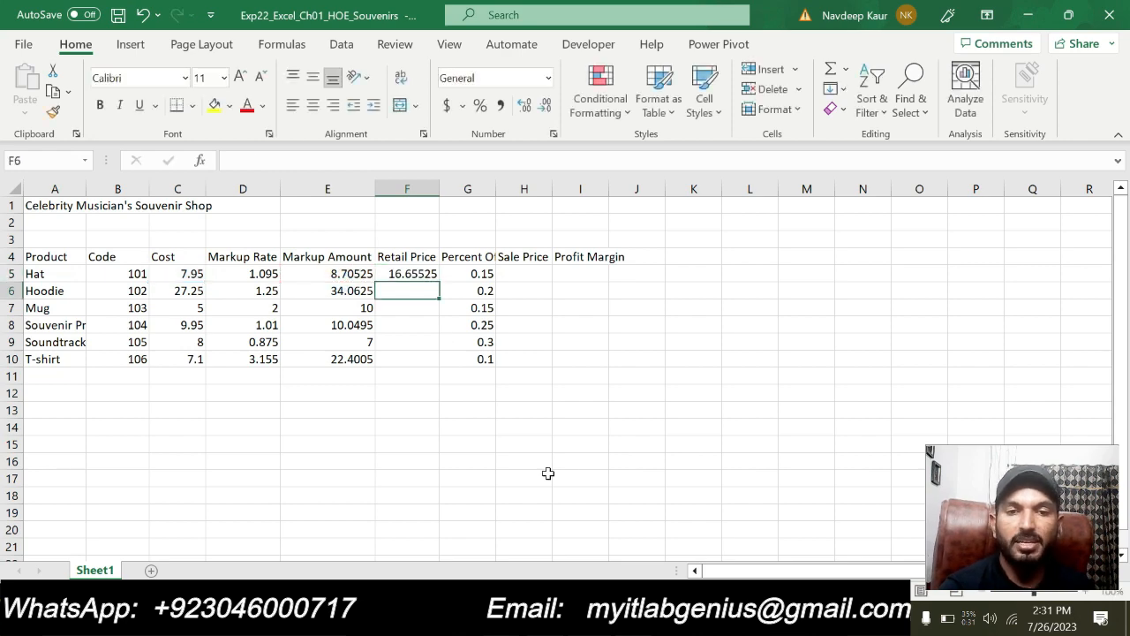
# Copy the retail price formula from F5, paste it as formulas into F6:F10, and clear the copy selection
pyautogui.click(411, 275)
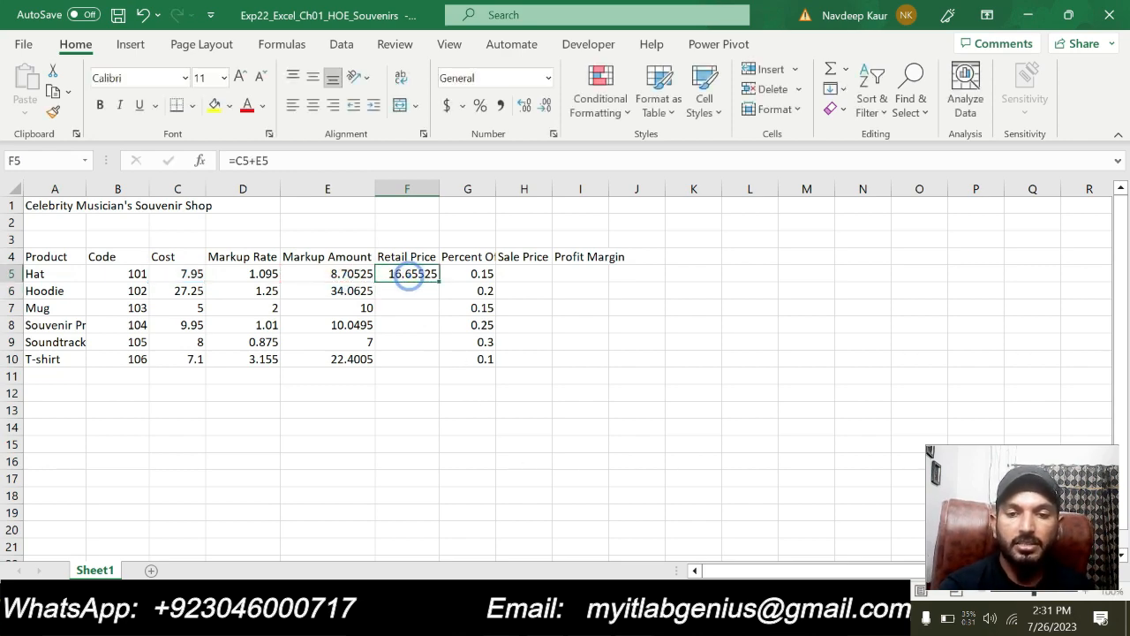
pyautogui.hotkey('alt', 'Tab')
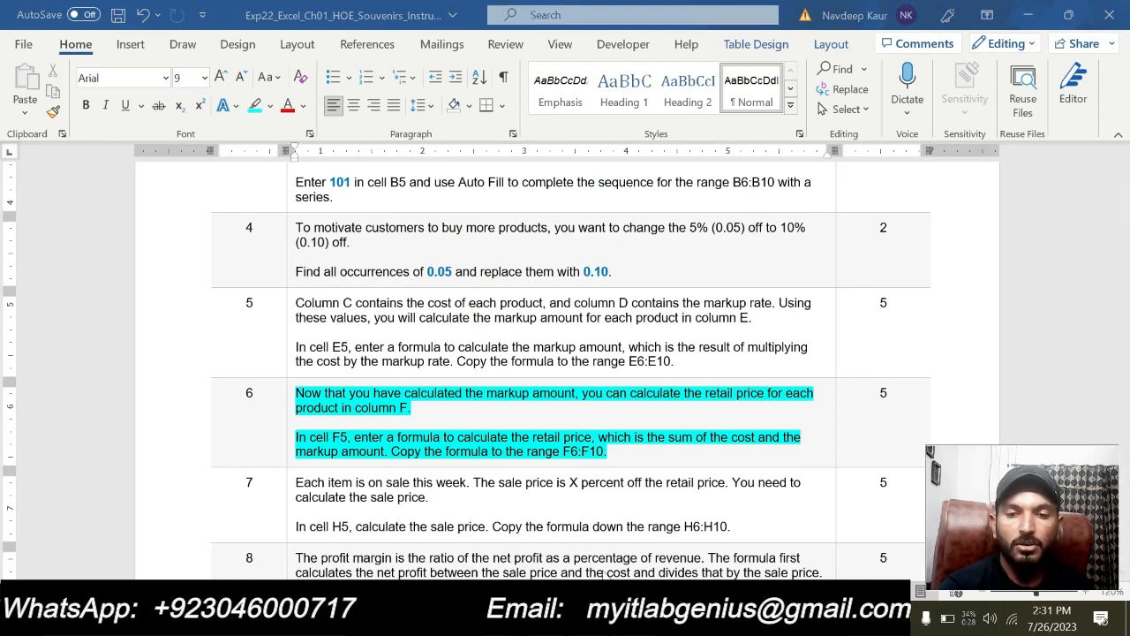
pyautogui.hotkey('alt', 'Tab')
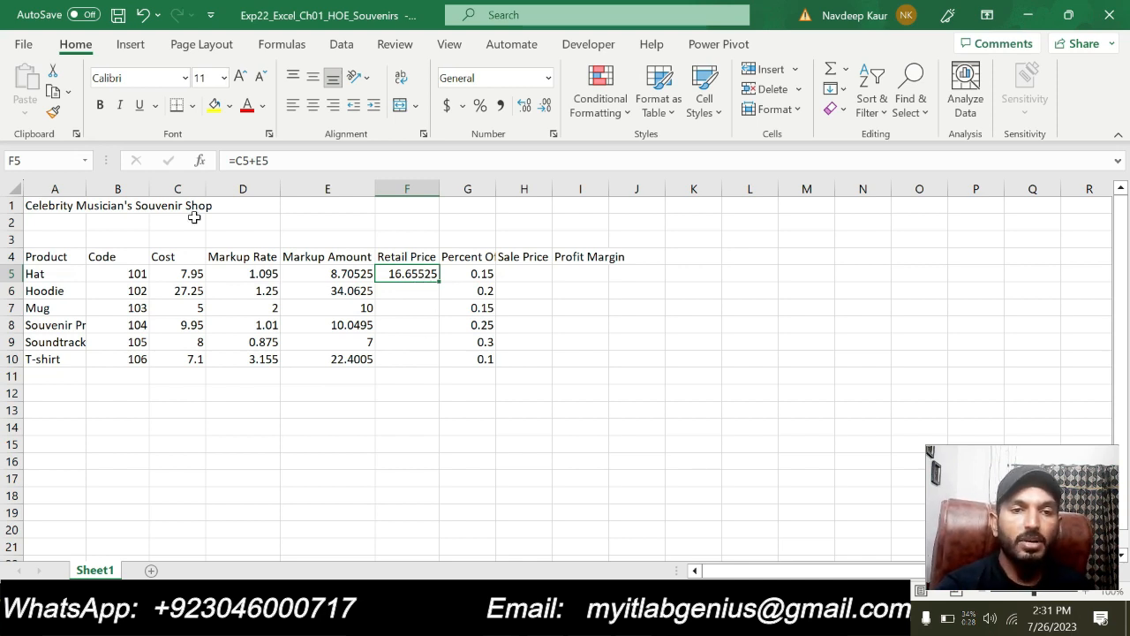
pyautogui.click(53, 92)
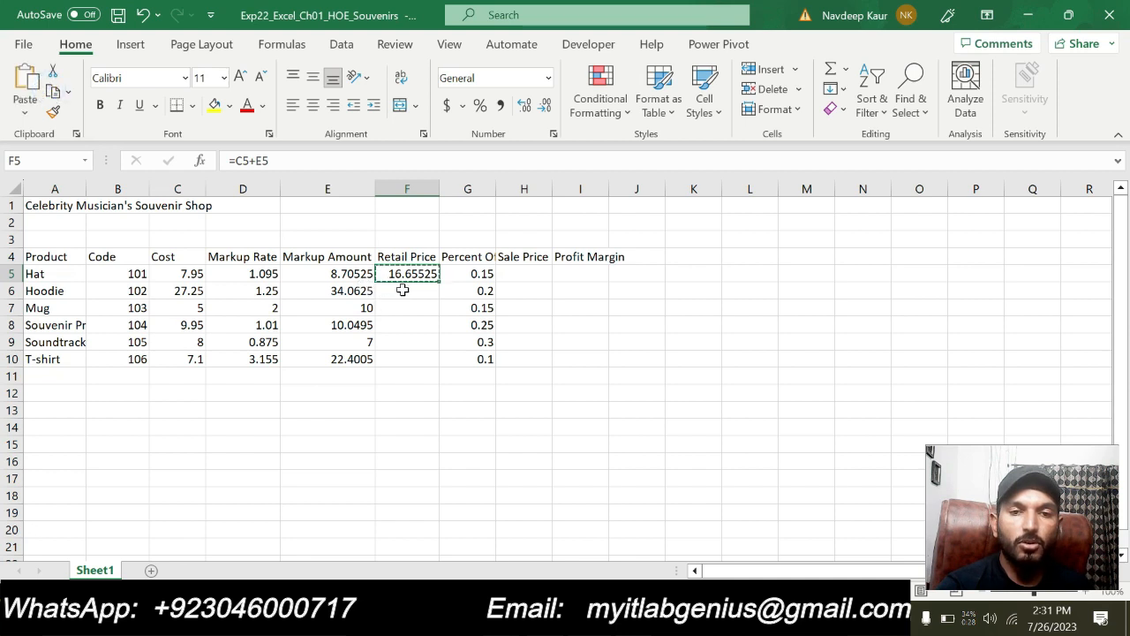
pyautogui.moveTo(406, 291); pyautogui.dragTo(406, 358)
pyautogui.click(24, 115)
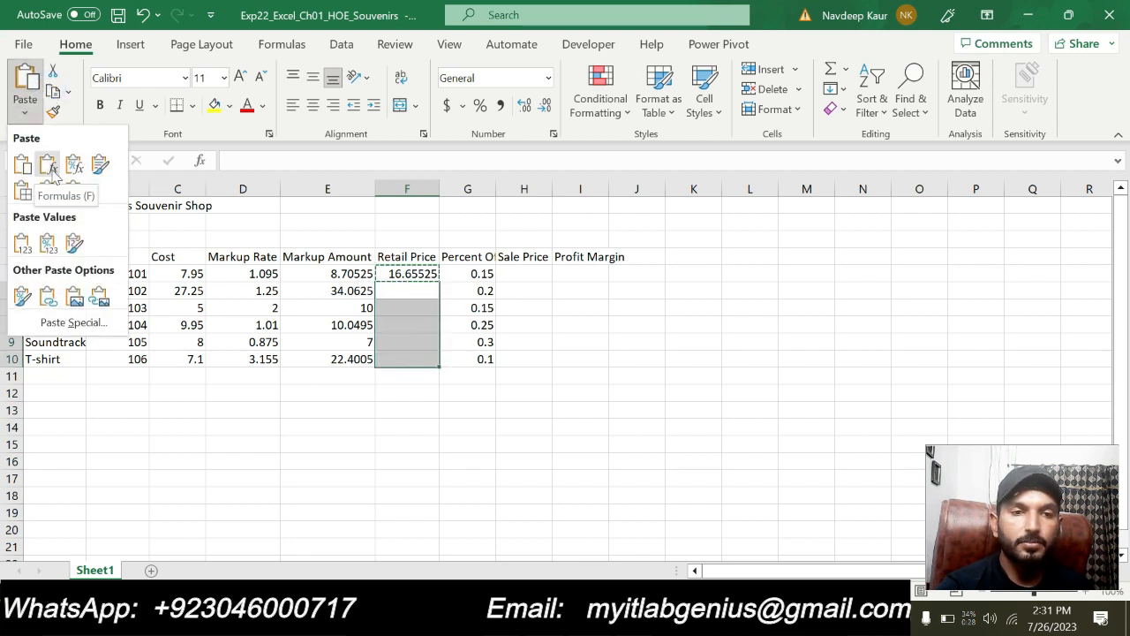
pyautogui.click(45, 161)
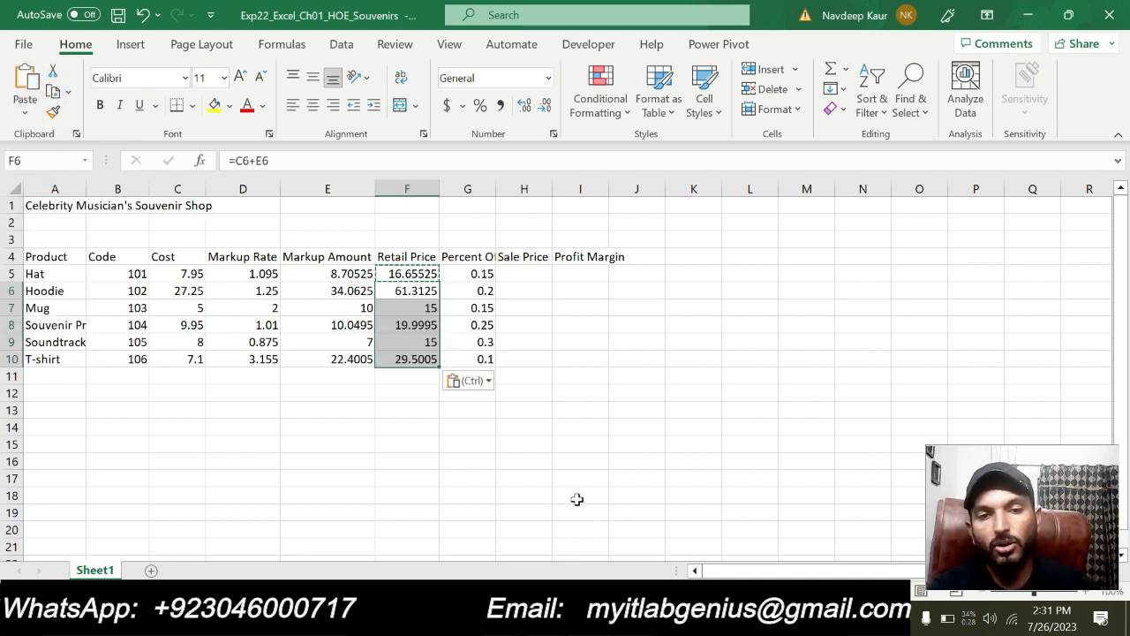
pyautogui.press('Escape')
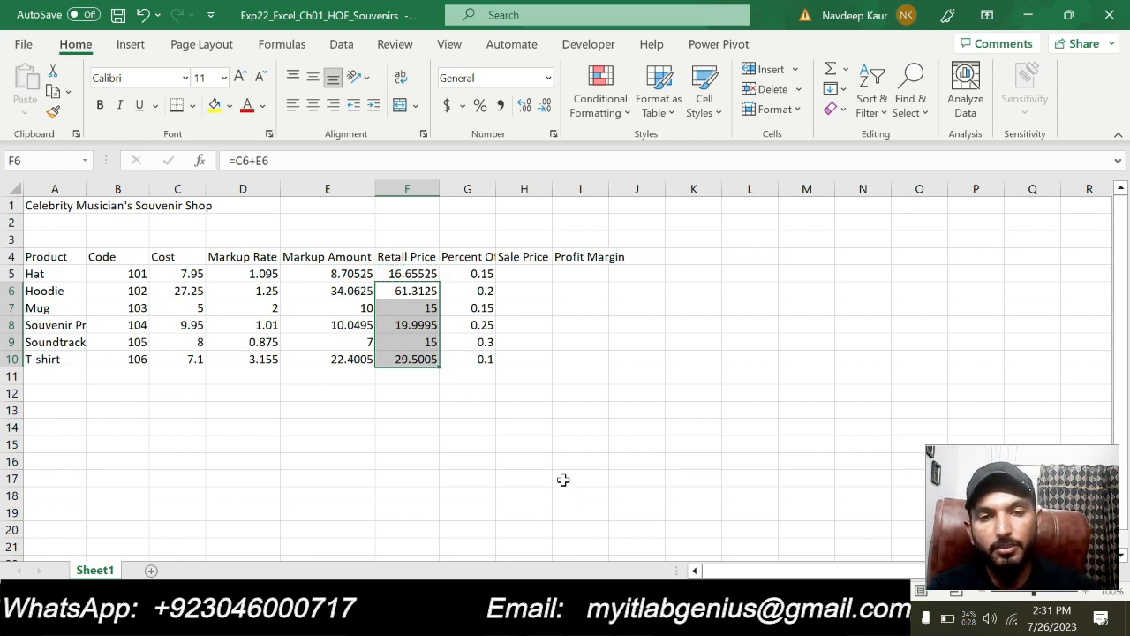
pyautogui.click(504, 492)
pyautogui.click(351, 462)
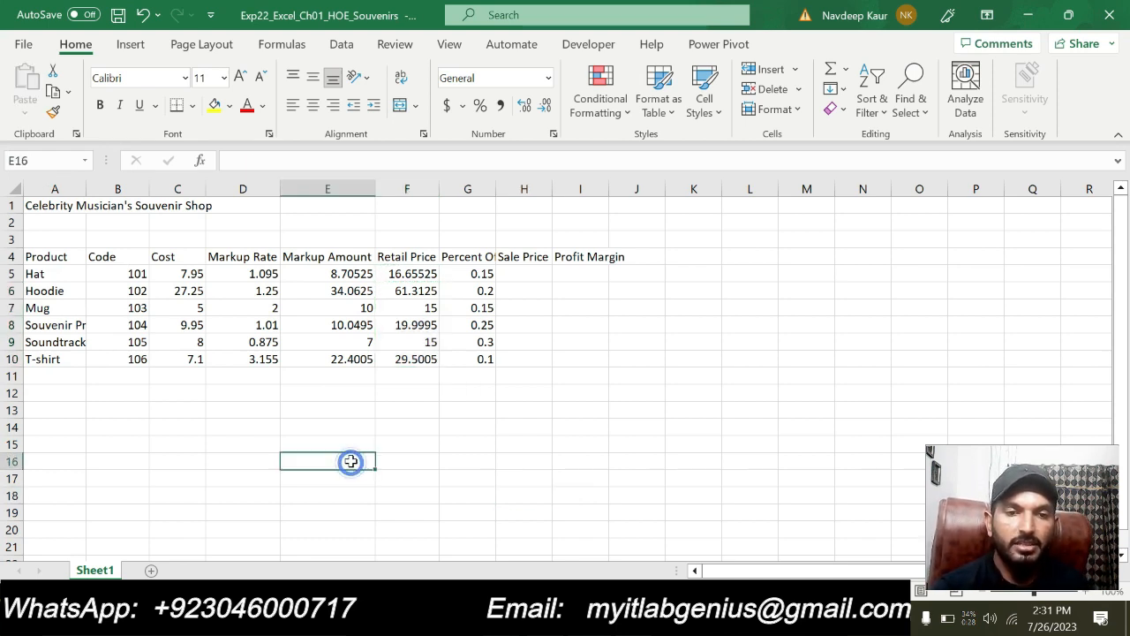
# Compare the worksheet with step 6 in the Word instructions and remove the turquoise highlight from both step 6 paragraphs
pyautogui.hotkey('alt', 'Tab')
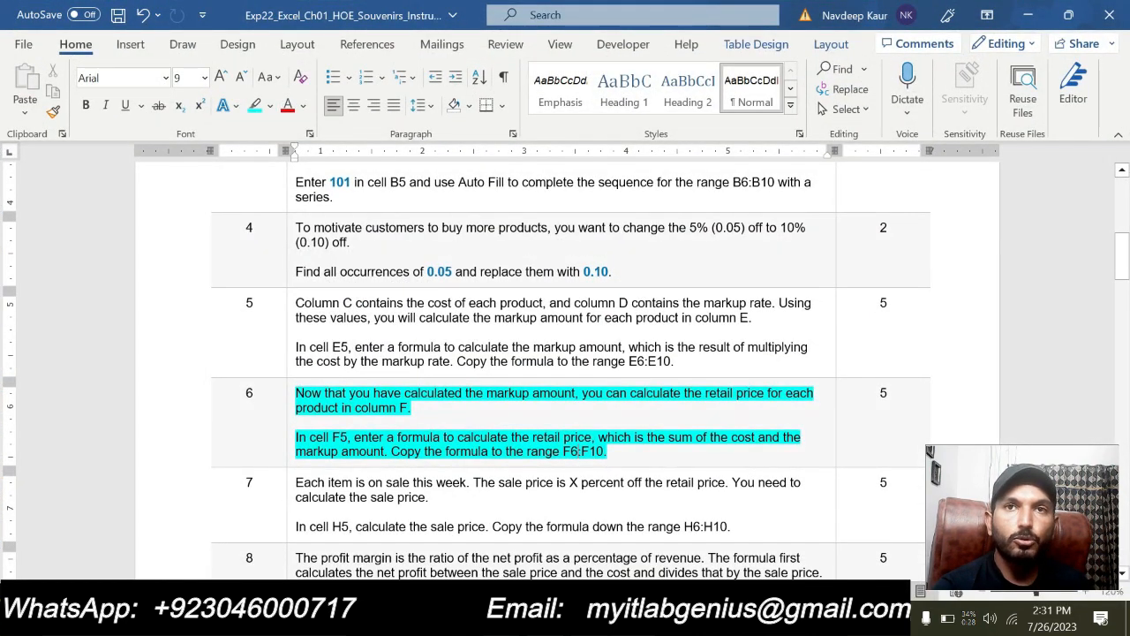
pyautogui.hotkey('alt', 'Tab')
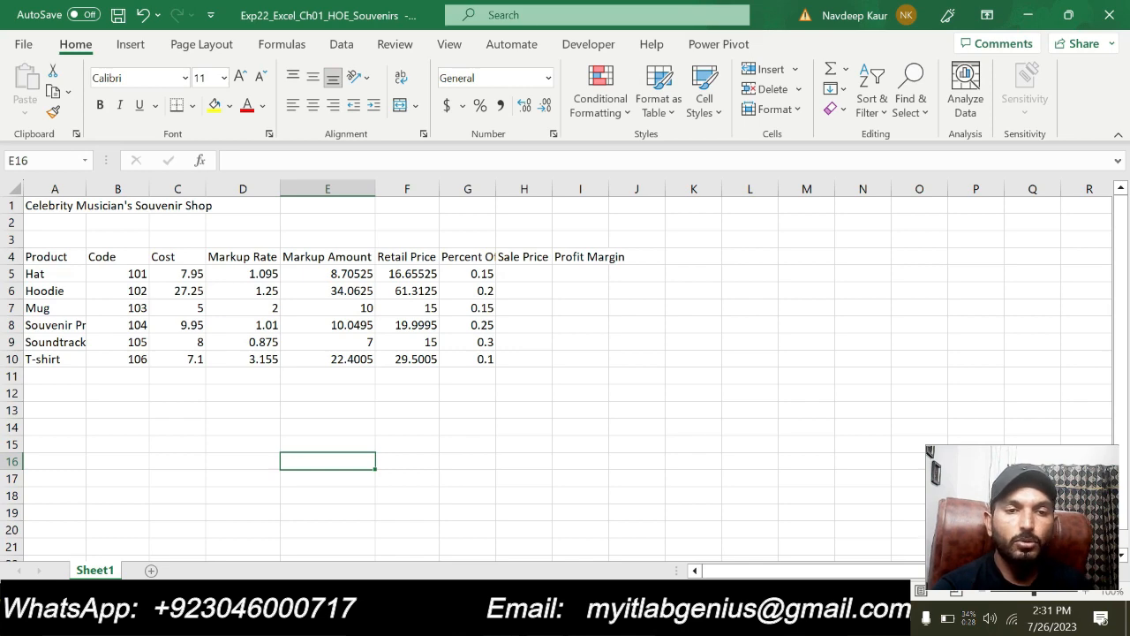
pyautogui.hotkey('alt', 'Tab')
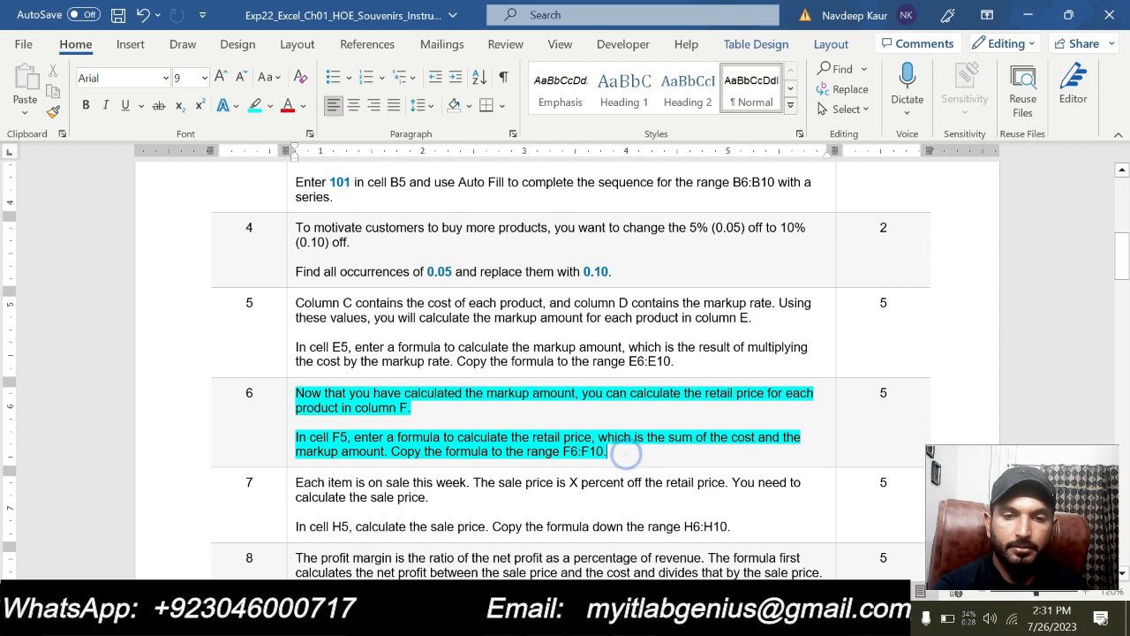
pyautogui.moveTo(626, 453); pyautogui.dragTo(295, 393)
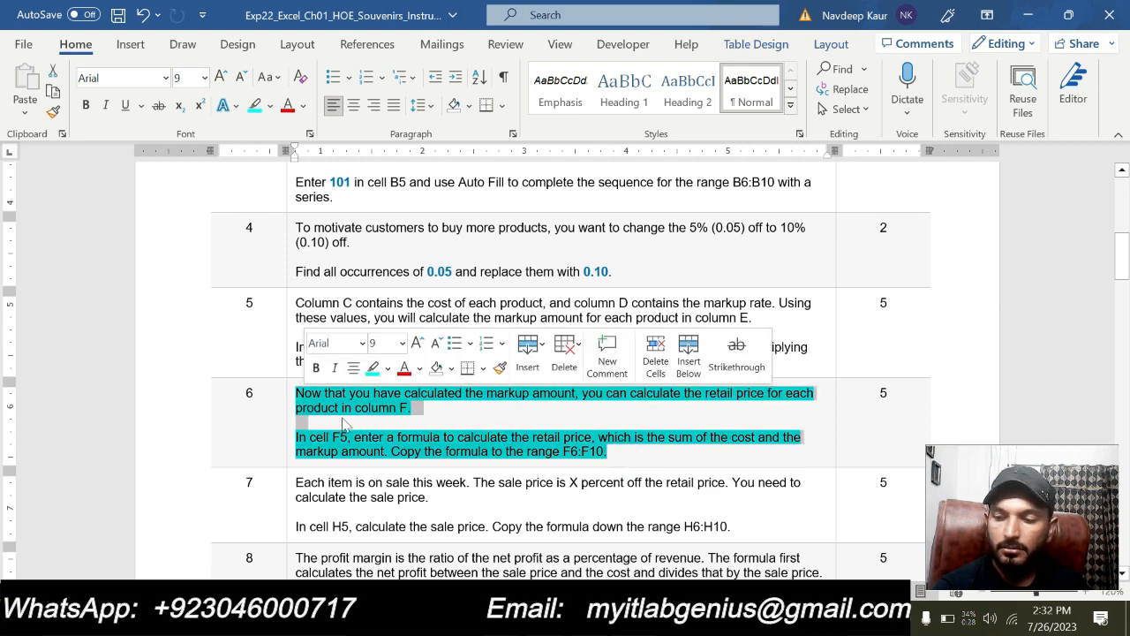
pyautogui.click(373, 367)
pyautogui.click(608, 453)
# Highlight both paragraphs of step 7 in turquoise and delete the stray closing brackets at the end
pyautogui.scroll(-3, 671, 459)
pyautogui.moveTo(542, 427); pyautogui.dragTo(740, 427)
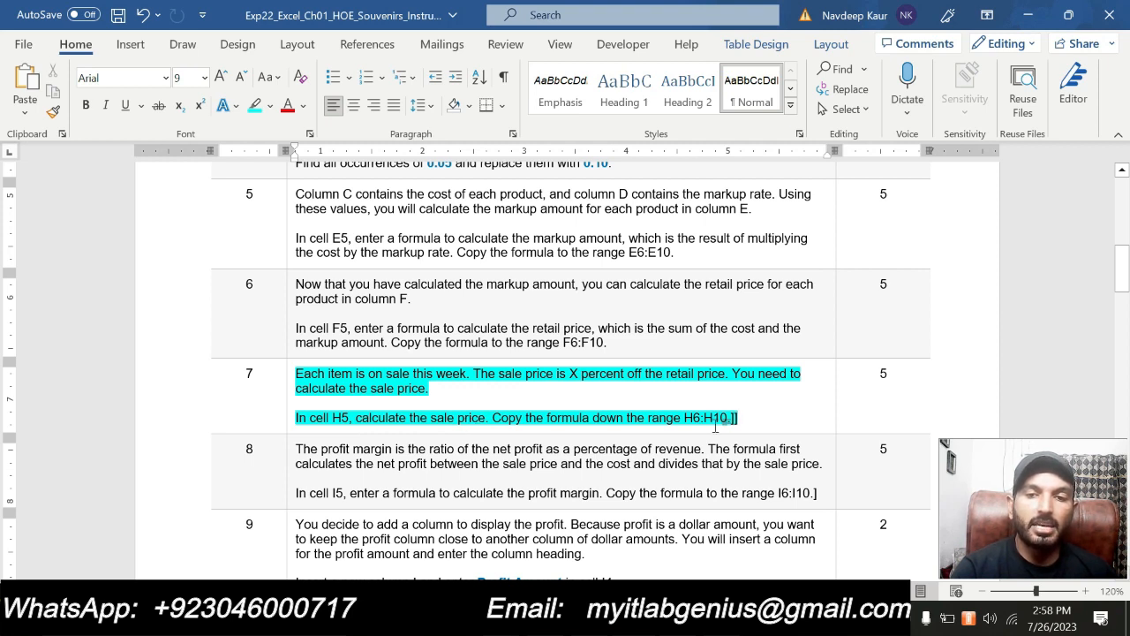
pyautogui.press('BackSpace')
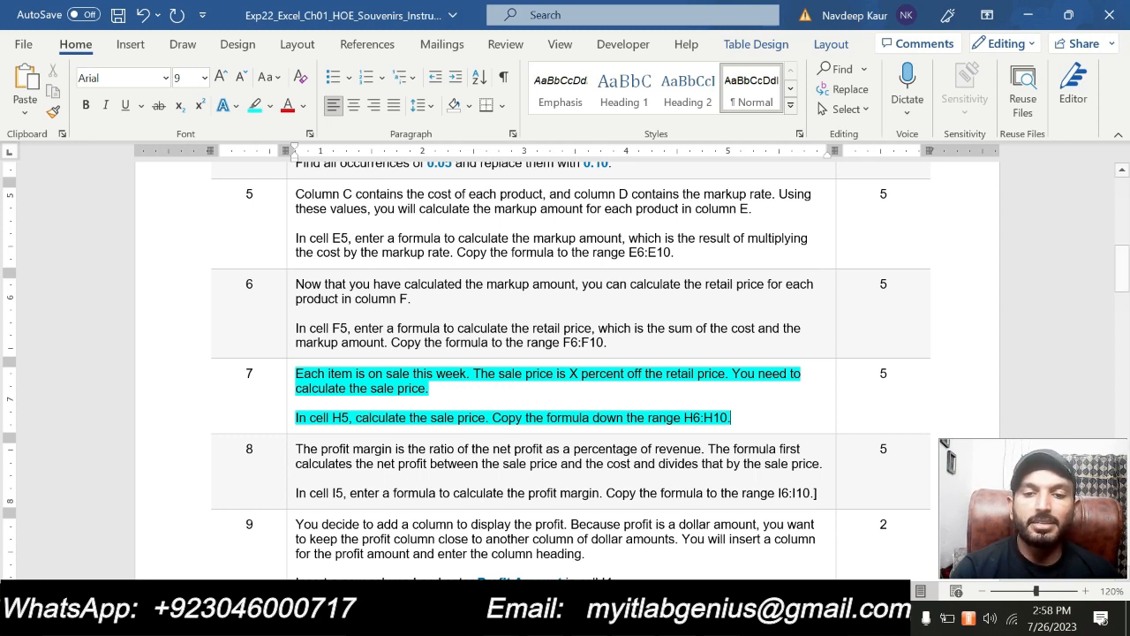
# Select cell H5 in the Excel worksheet, recheck step 7 in the Word instructions, and return to Excel
pyautogui.hotkey('alt', 'Tab')
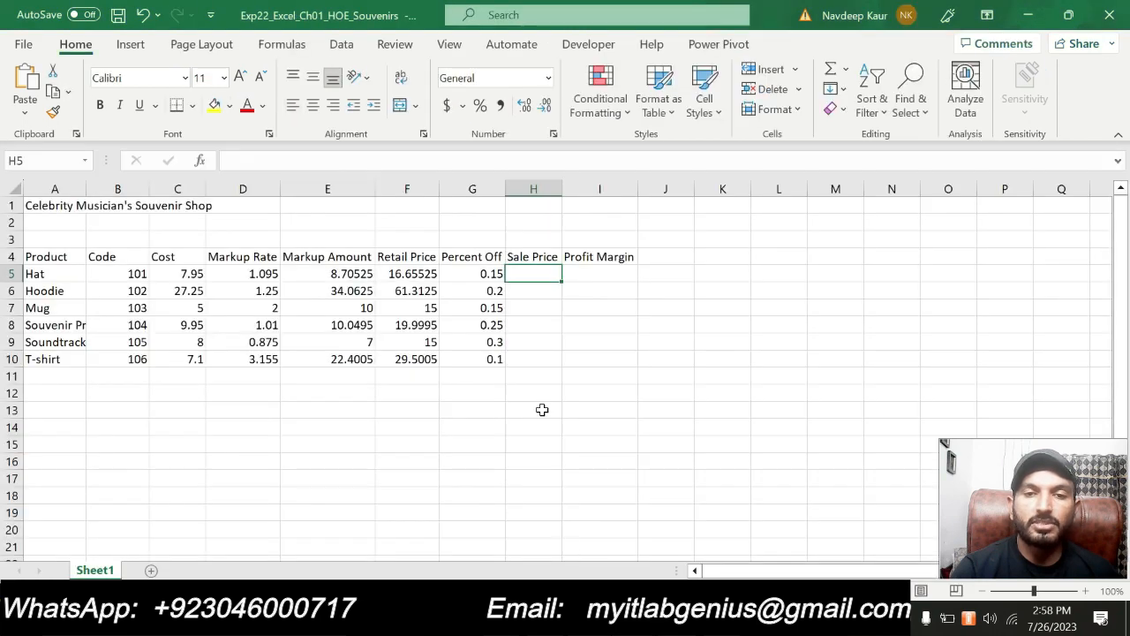
pyautogui.click(544, 272)
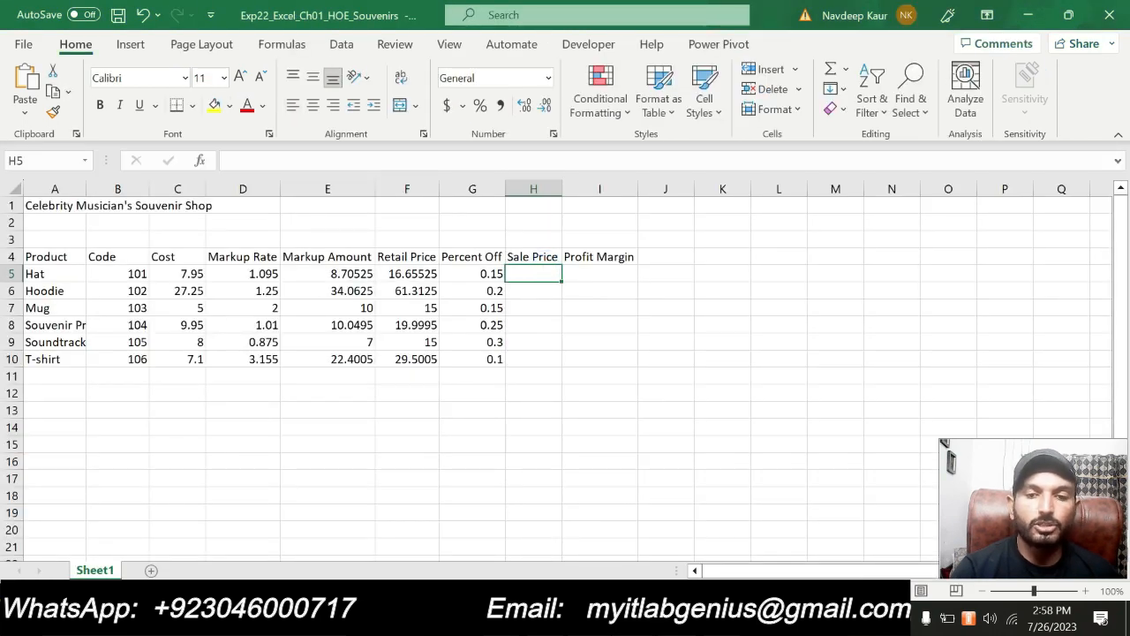
pyautogui.hotkey('alt', 'Tab')
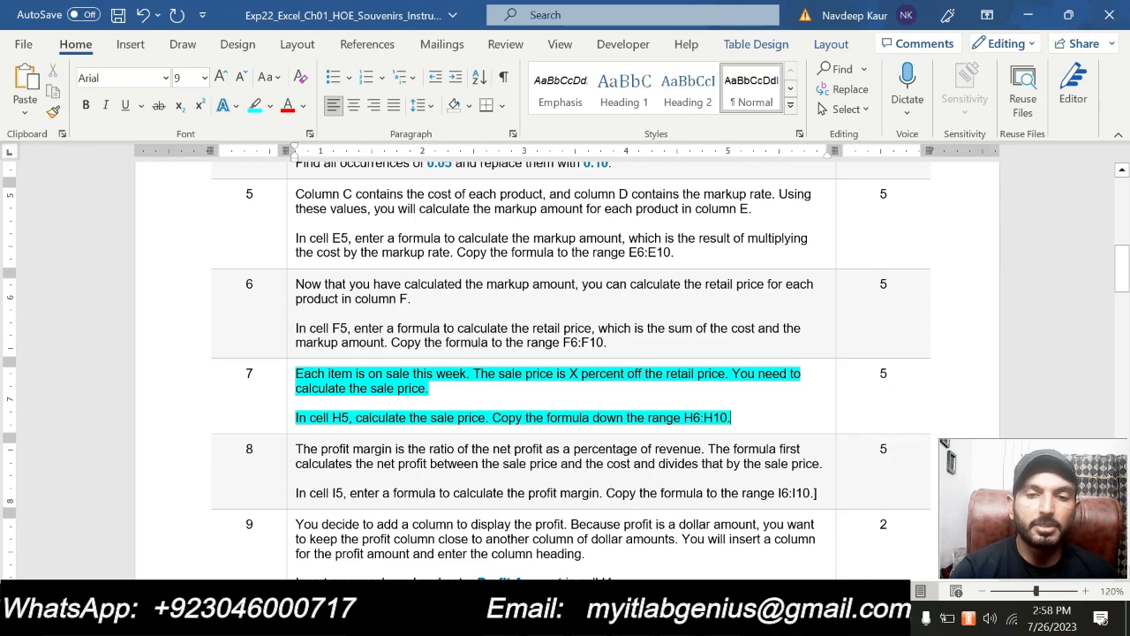
pyautogui.moveTo(589, 618)
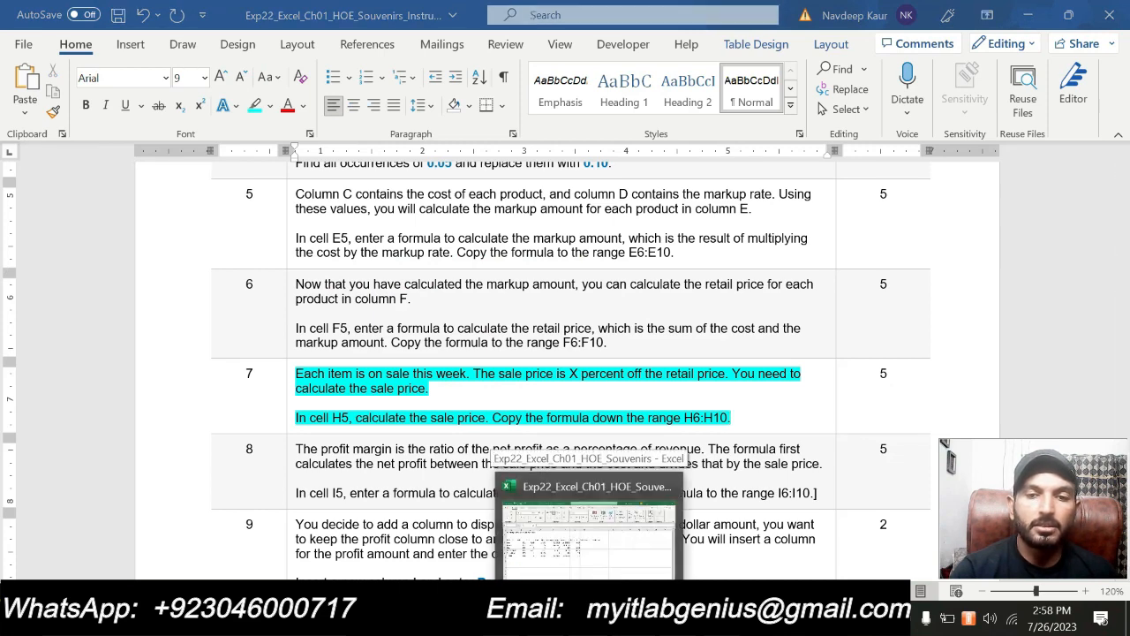
pyautogui.click(523, 550)
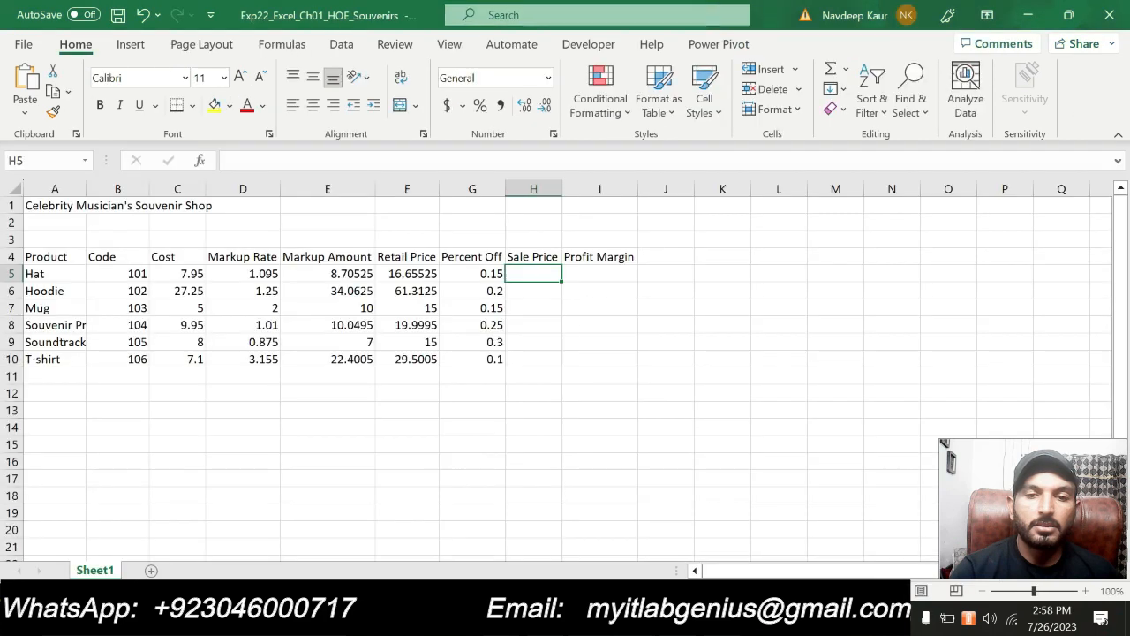
# Enter the sale price formula =F5*(1-G5) in cell H5, rejecting Excel's suggested correction of the incomplete formula
pyautogui.write('=')
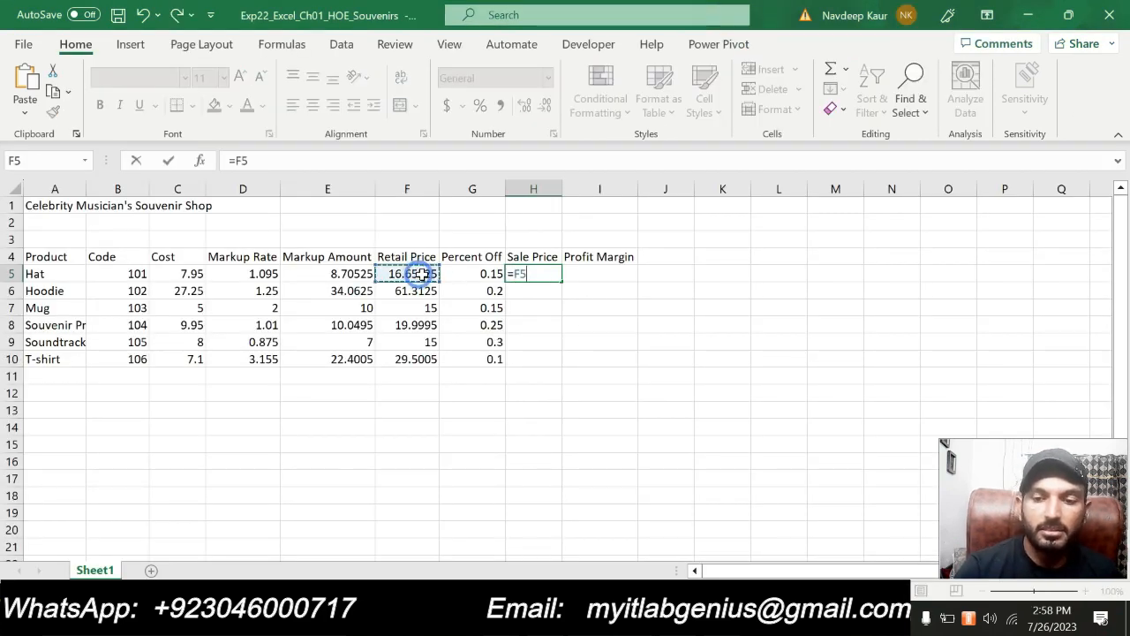
pyautogui.write('(')
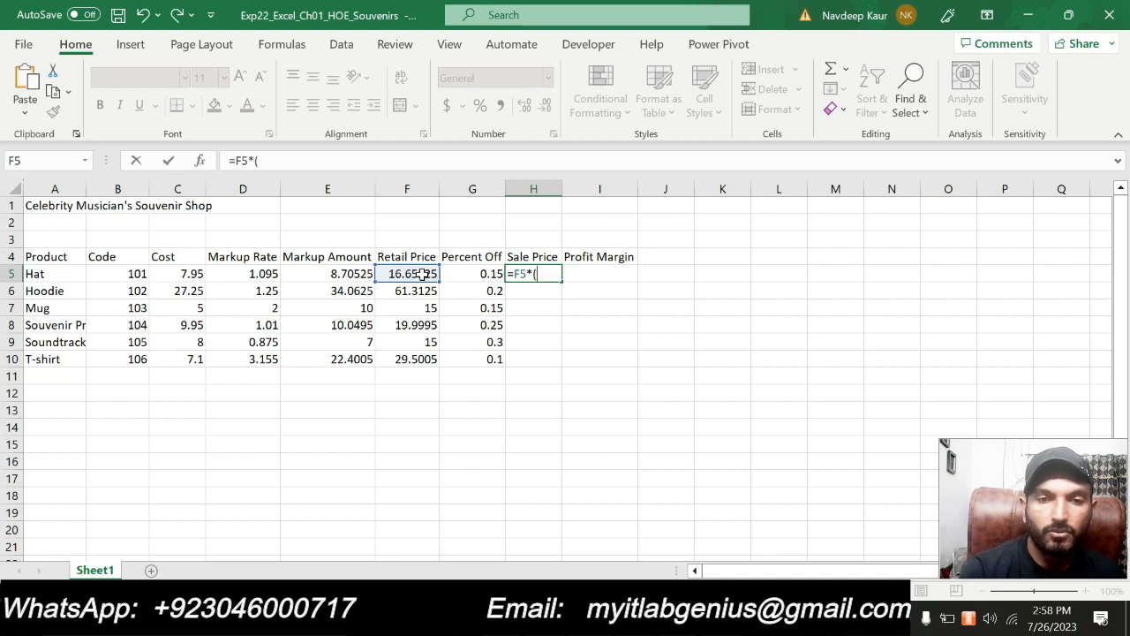
pyautogui.write('1')
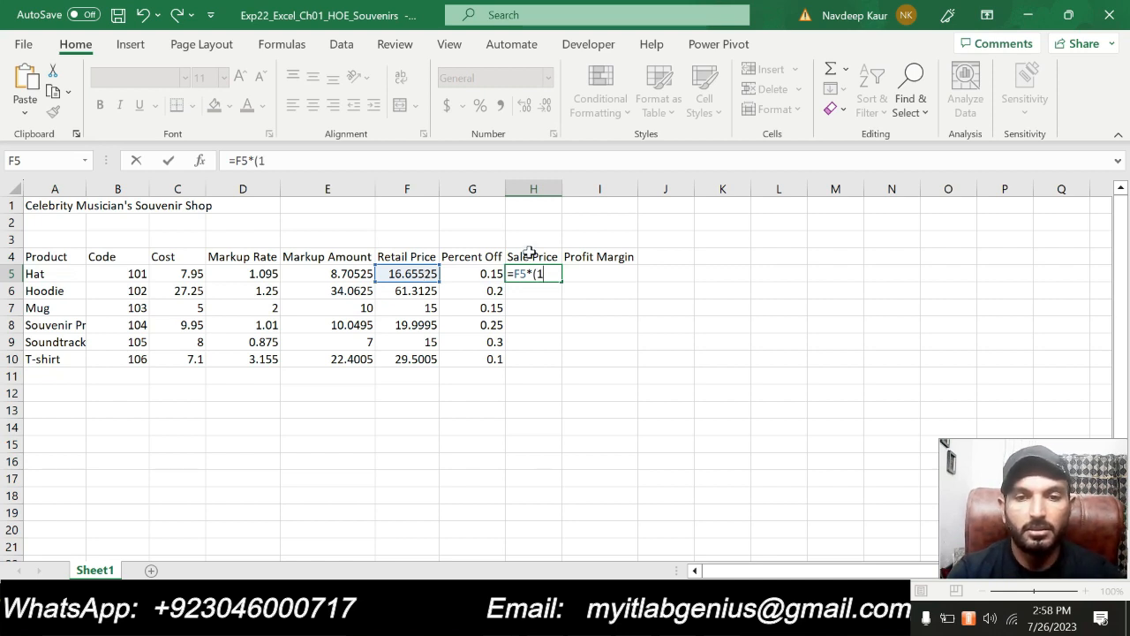
pyautogui.press('Return')
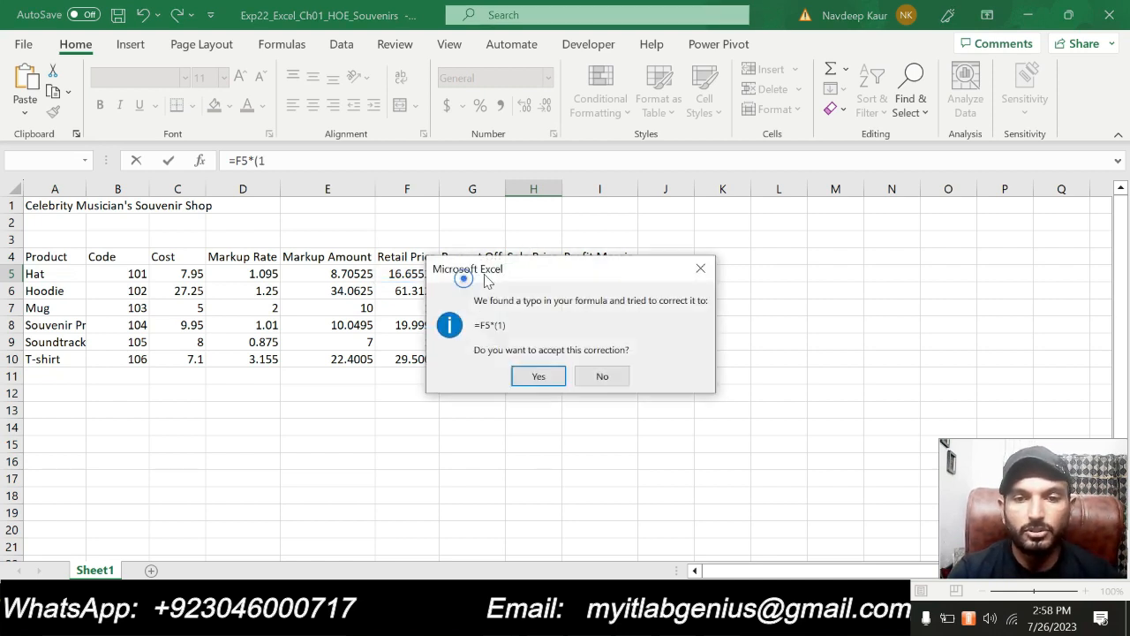
pyautogui.click(699, 267)
pyautogui.click(702, 286)
pyautogui.click(555, 274)
pyautogui.write('-')
pyautogui.click(467, 273)
pyautogui.write(')')
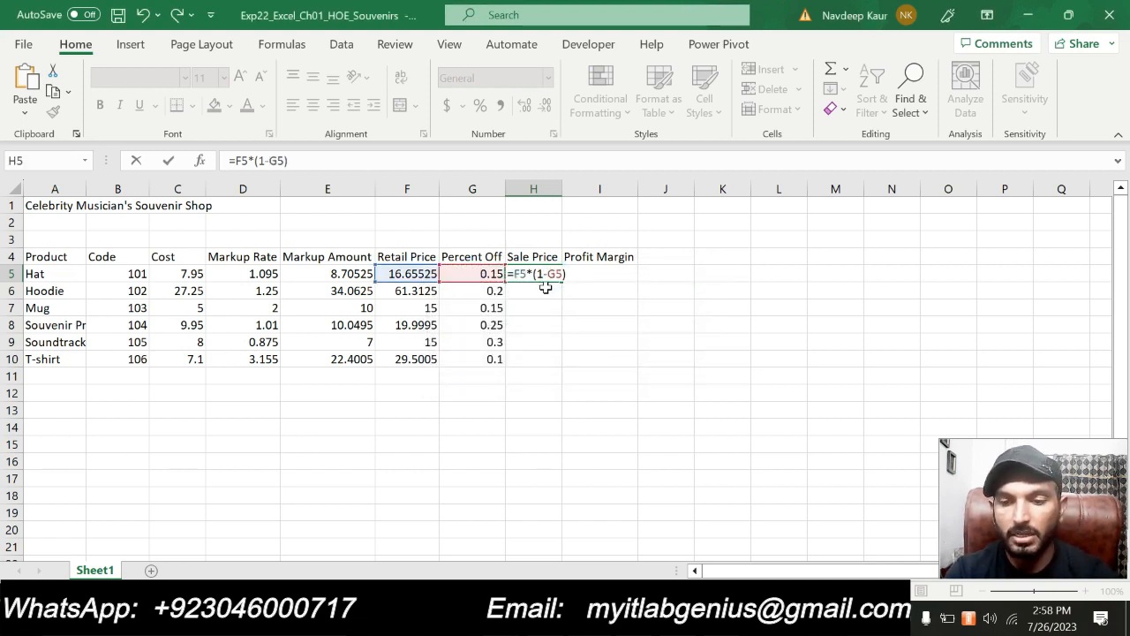
pyautogui.press('Return')
# Select cell H5, check the copy range for step 7 in the Word instructions, and return to Excel
pyautogui.click(549, 272)
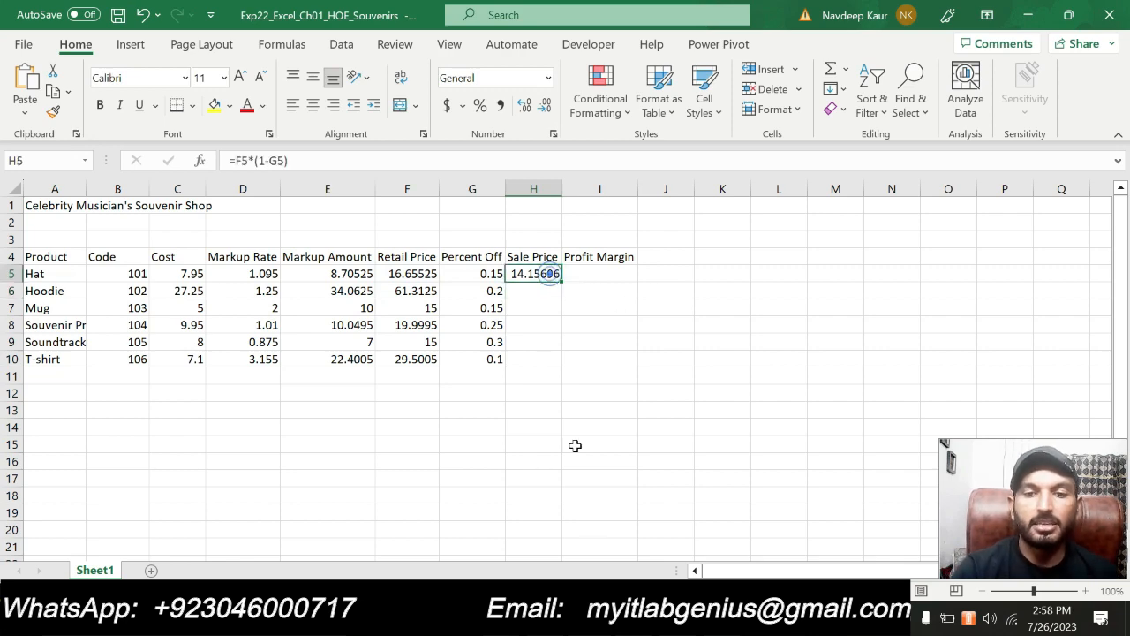
pyautogui.hotkey('alt', 'Tab')
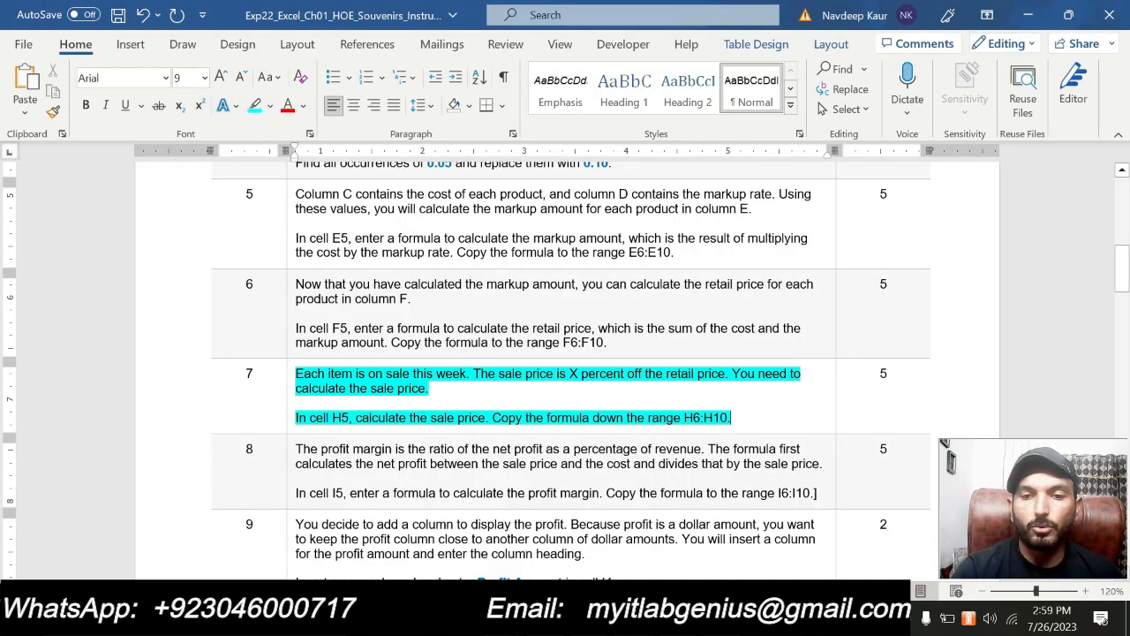
pyautogui.scroll(-1, 610, 378)
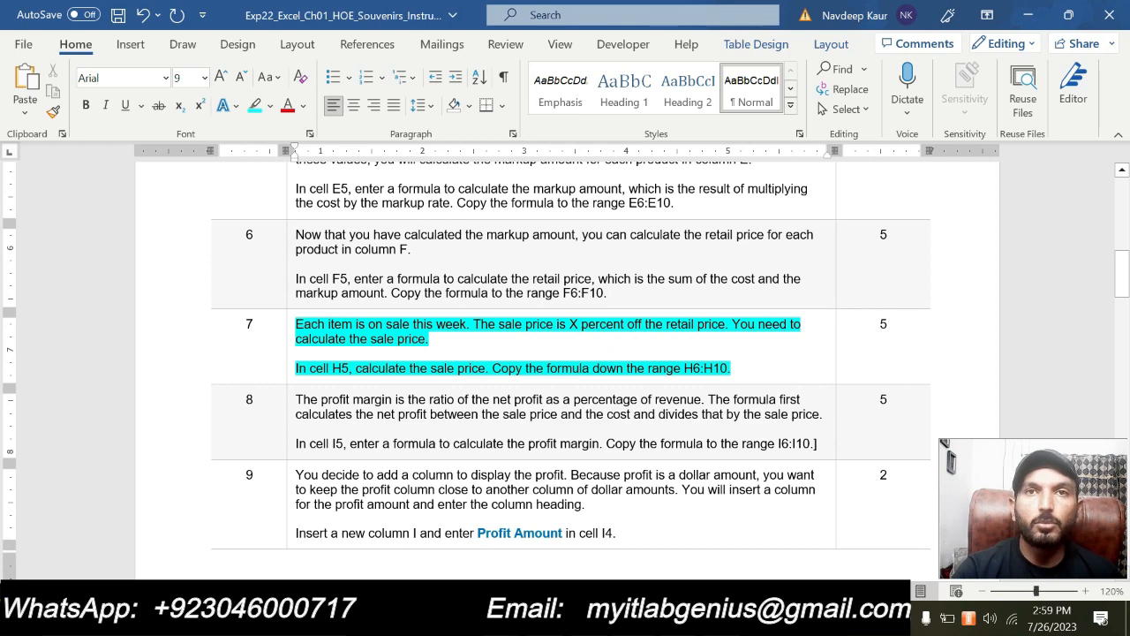
pyautogui.hotkey('alt', 'Tab')
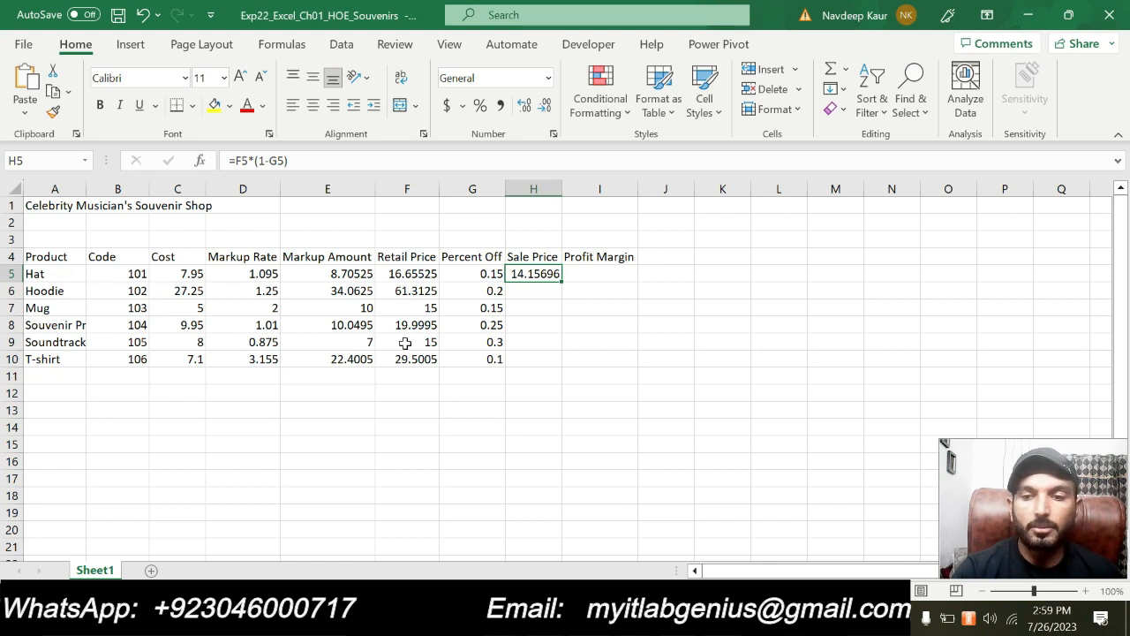
# Copy the sale price formula from H5 to the range H6:H10, pasting formulas only, and clear the selection
pyautogui.click(54, 92)
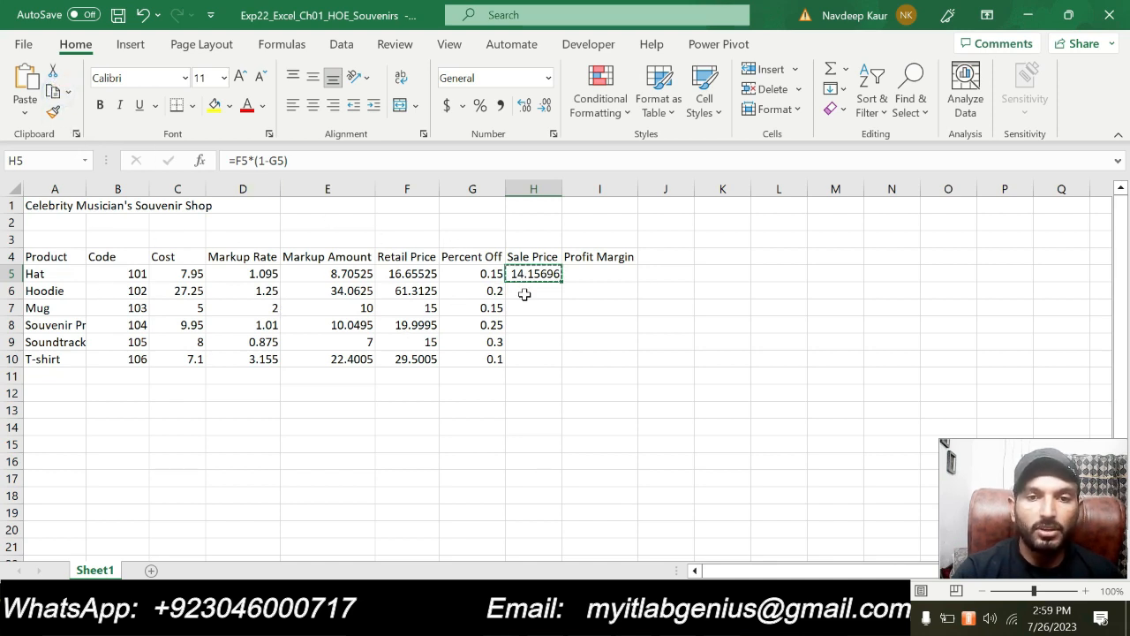
pyautogui.moveTo(525, 285); pyautogui.dragTo(527, 353)
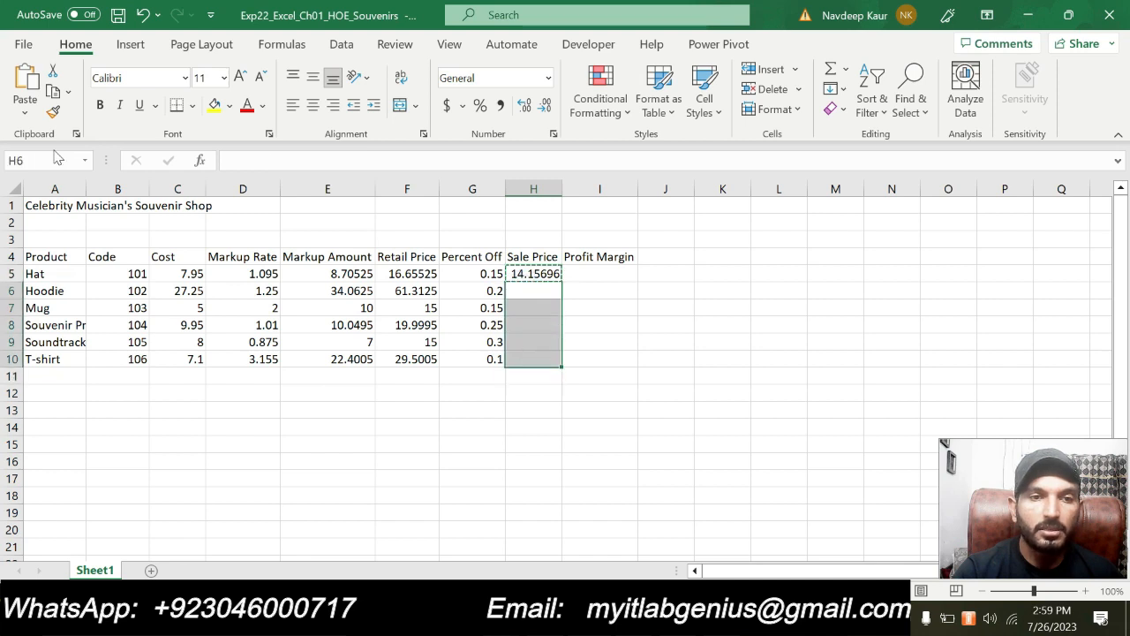
pyautogui.click(25, 111)
pyautogui.click(50, 162)
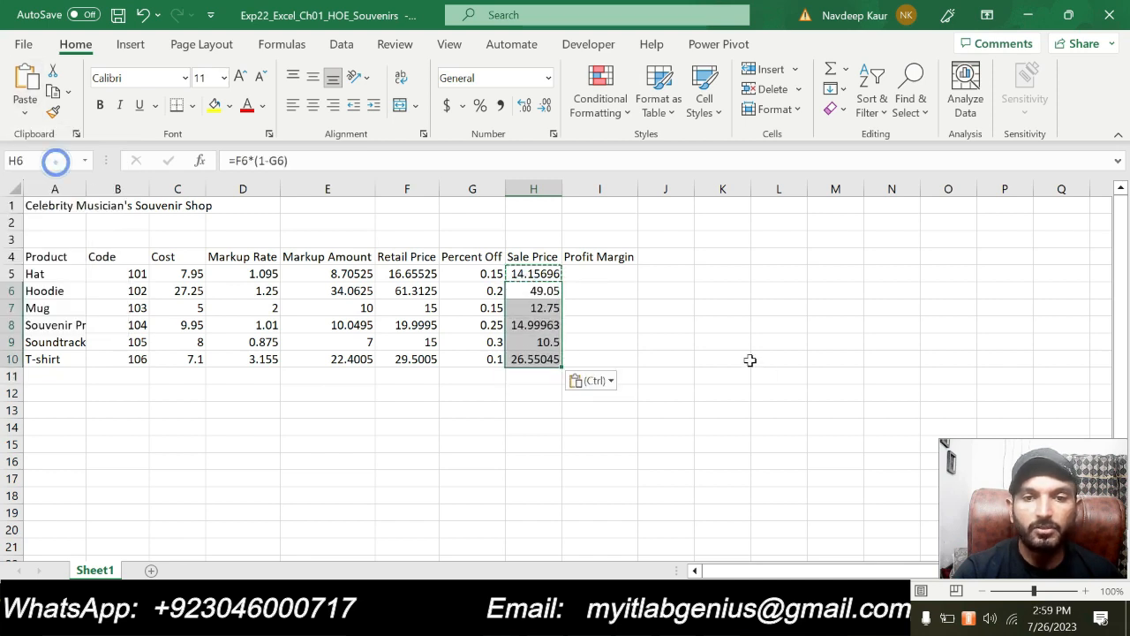
pyautogui.press('Escape')
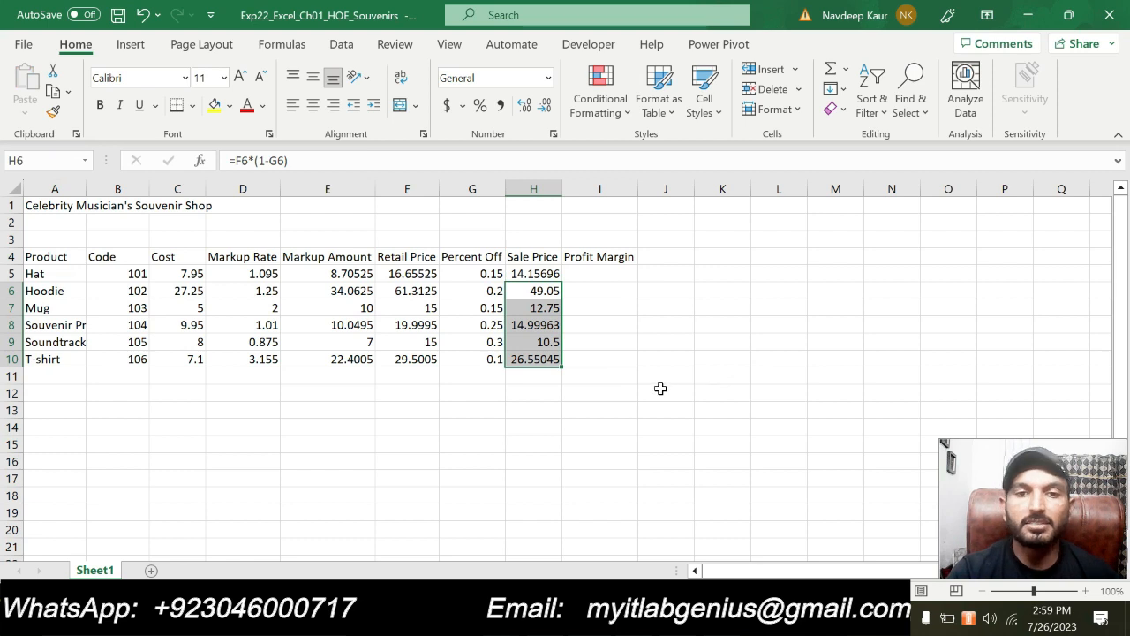
pyautogui.click(632, 388)
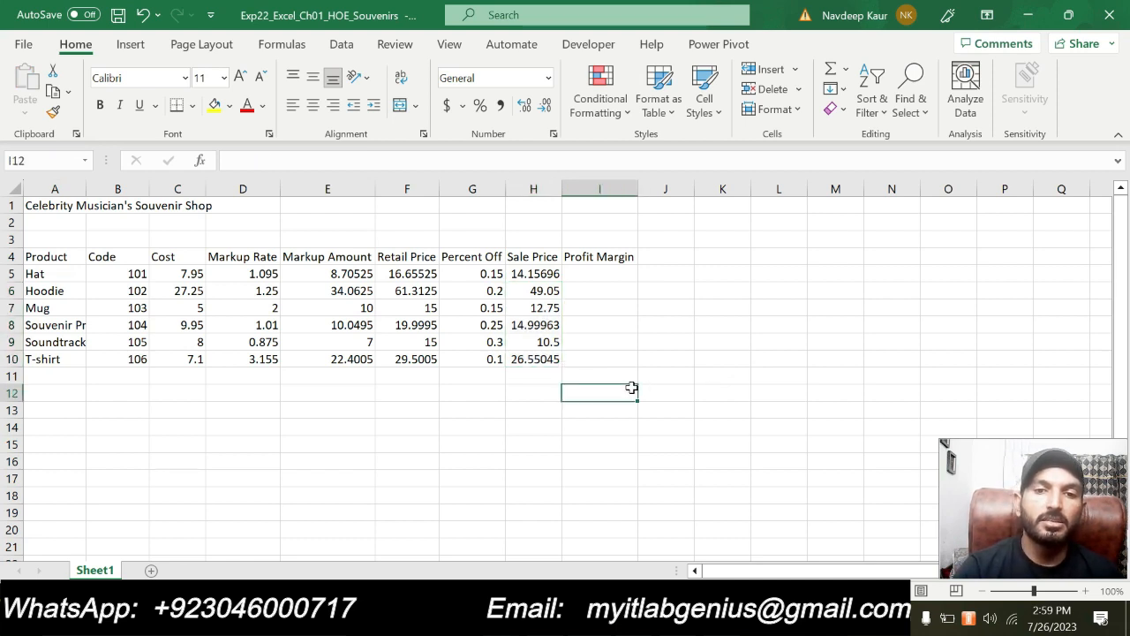
pyautogui.click(532, 274)
pyautogui.click(590, 424)
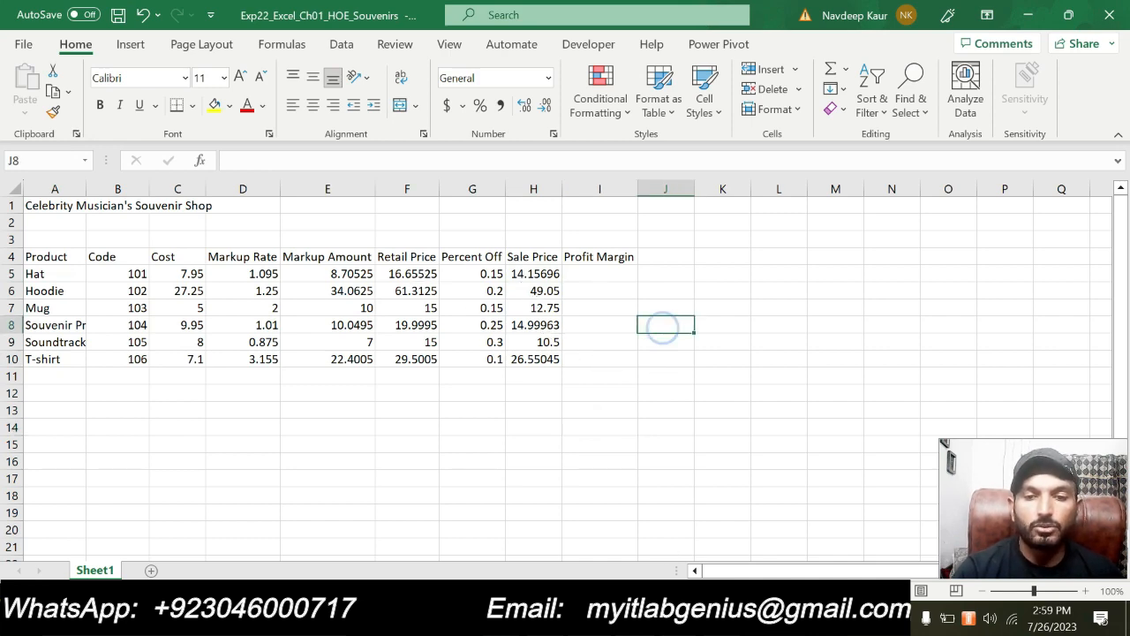
# Switch to the Word instructions and remove the turquoise highlight from both paragraphs of step 7
pyautogui.hotkey('alt', 'Tab')
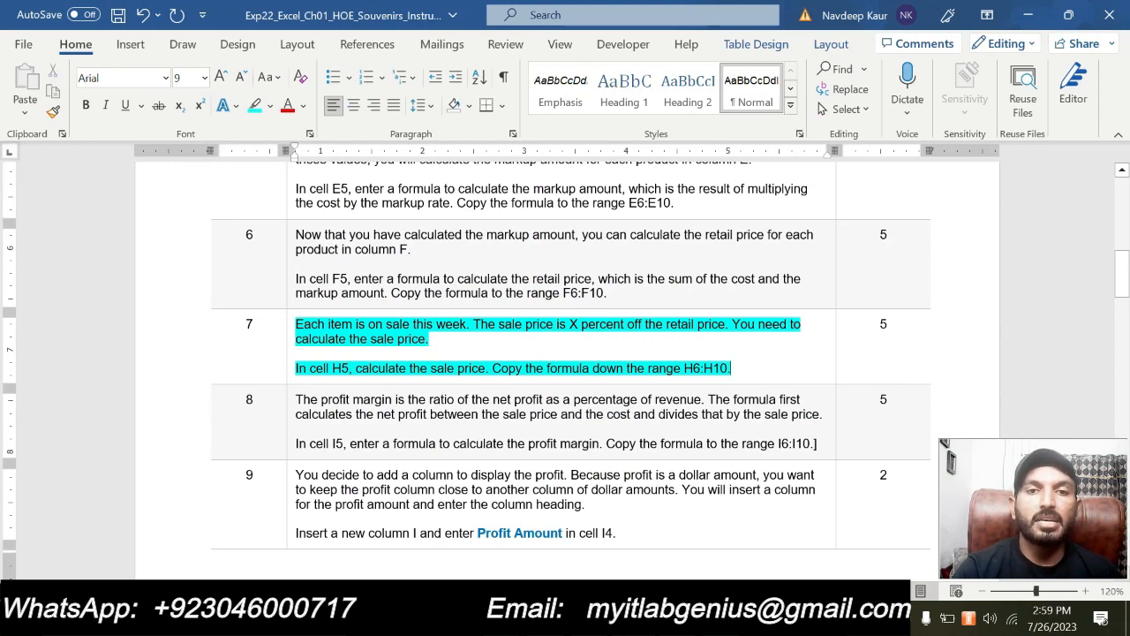
pyautogui.moveTo(732, 368); pyautogui.dragTo(295, 324)
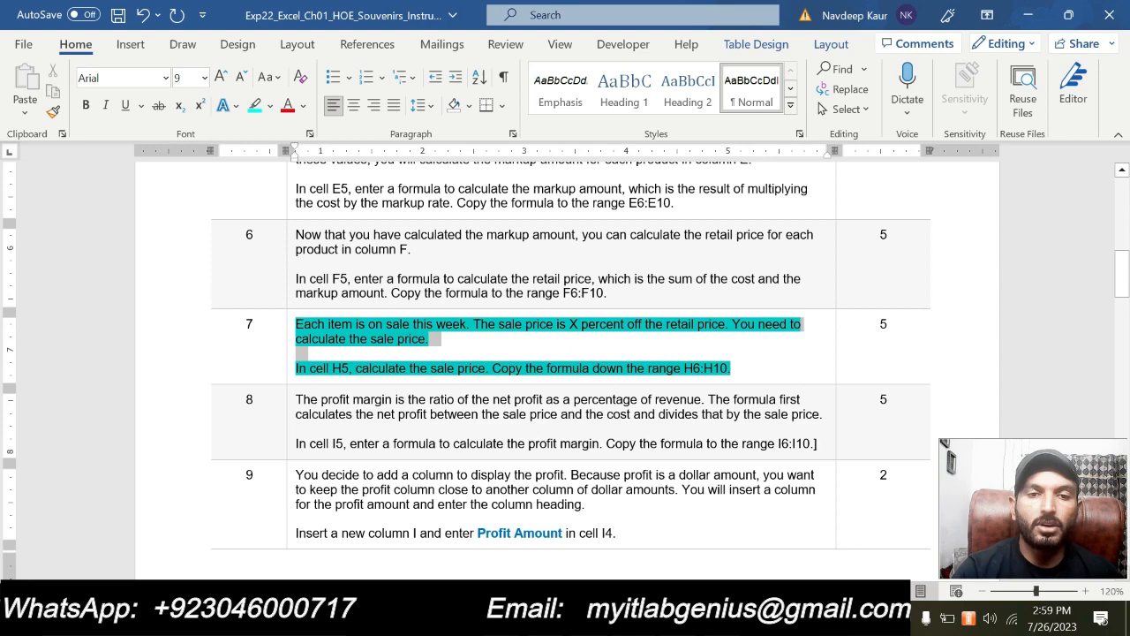
pyautogui.click(367, 292)
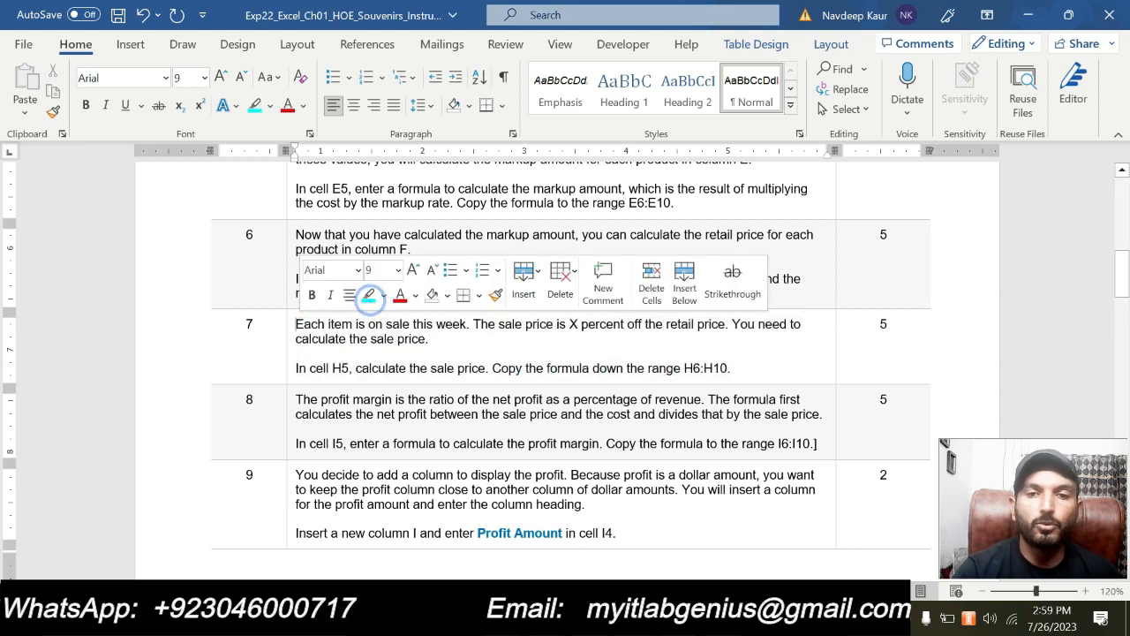
pyautogui.click(608, 368)
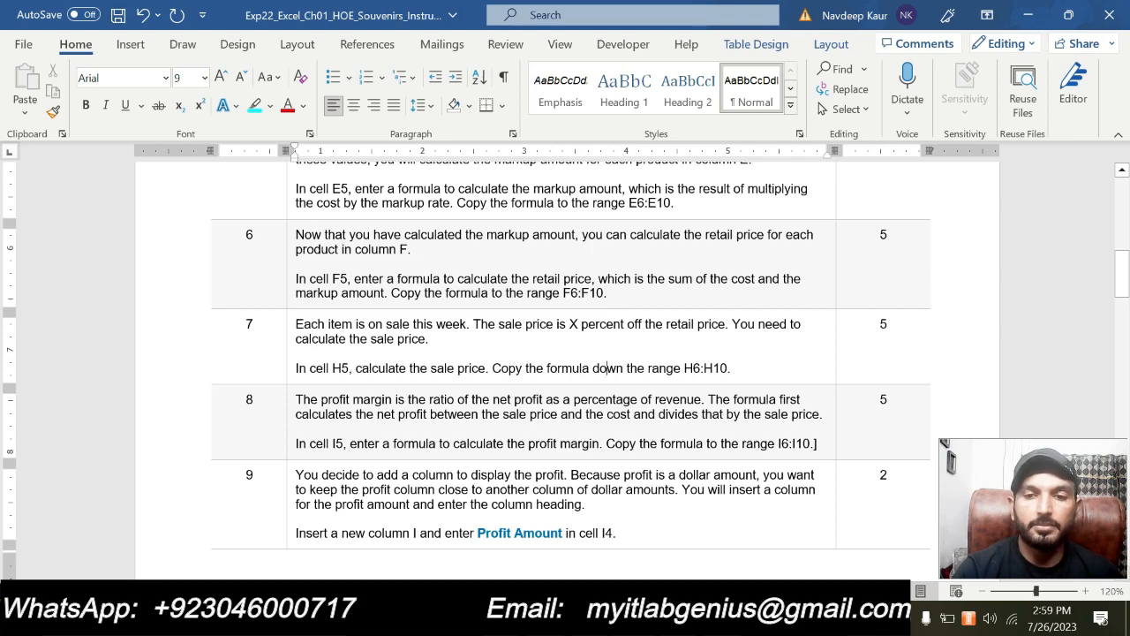
# Highlight both paragraphs of step 8 in turquoise and delete the stray closing bracket at the end
pyautogui.moveTo(812, 443); pyautogui.dragTo(295, 399)
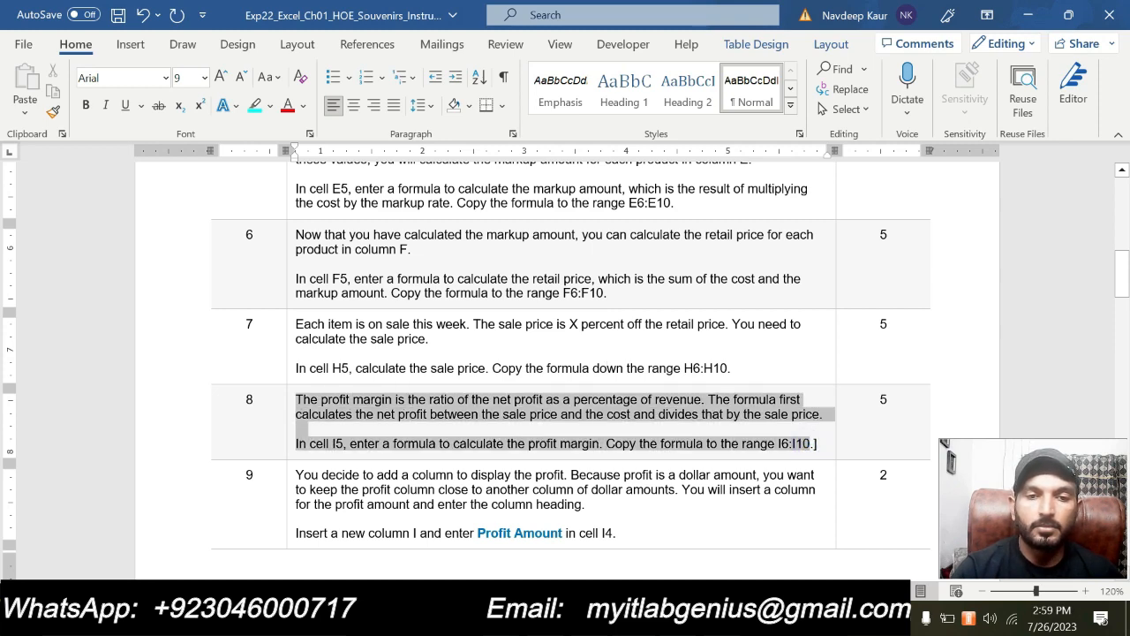
pyautogui.click(378, 368)
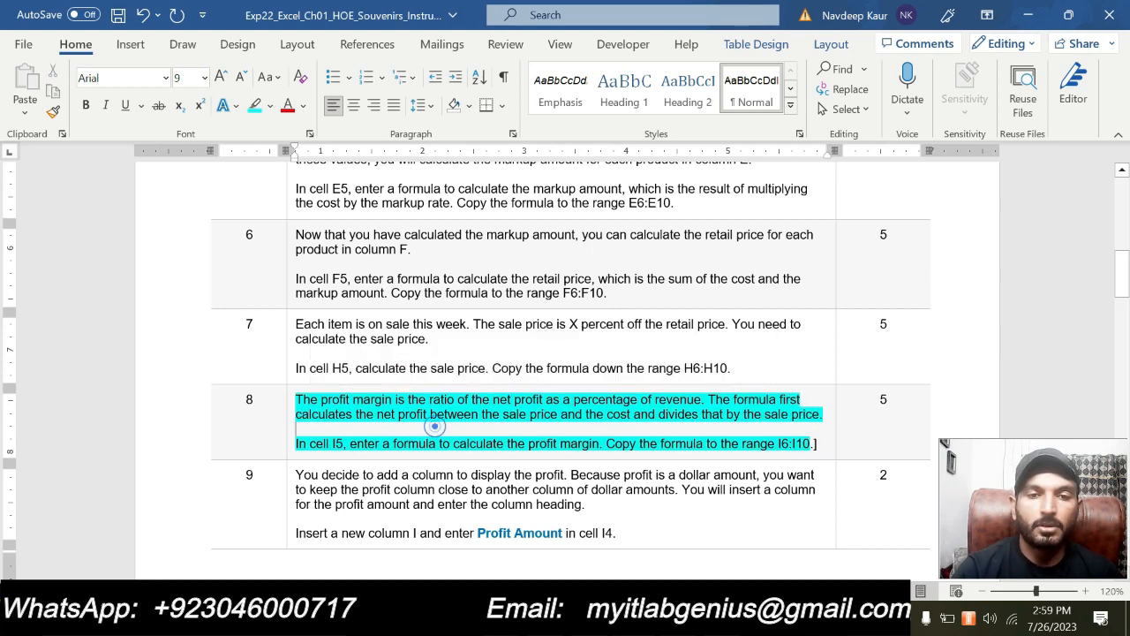
pyautogui.scroll(-1, 436, 423)
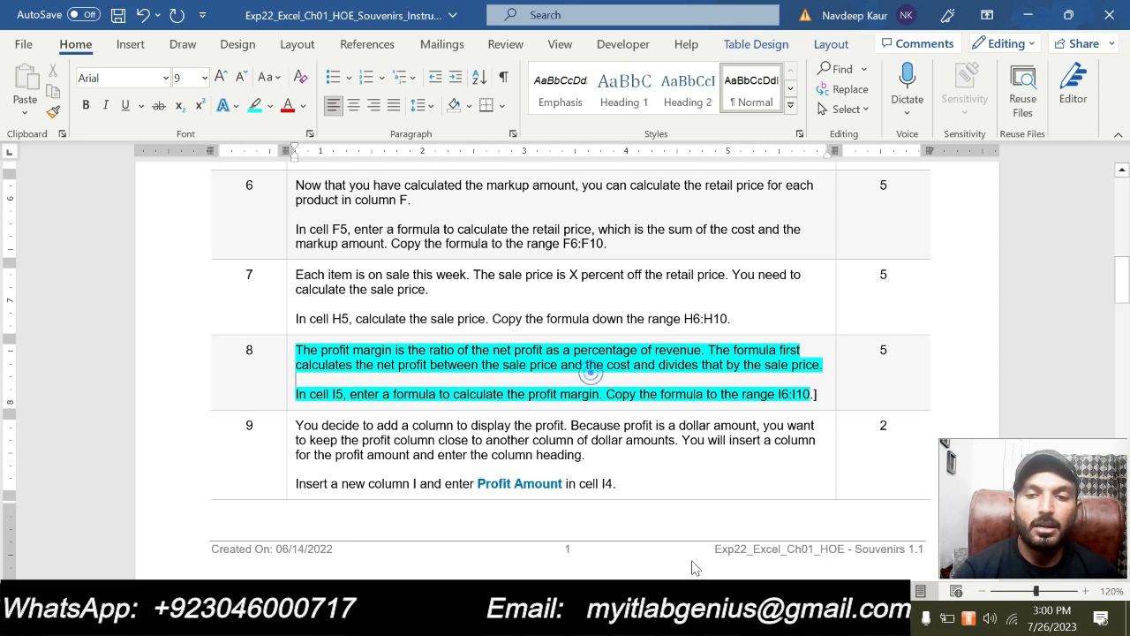
pyautogui.click(817, 394)
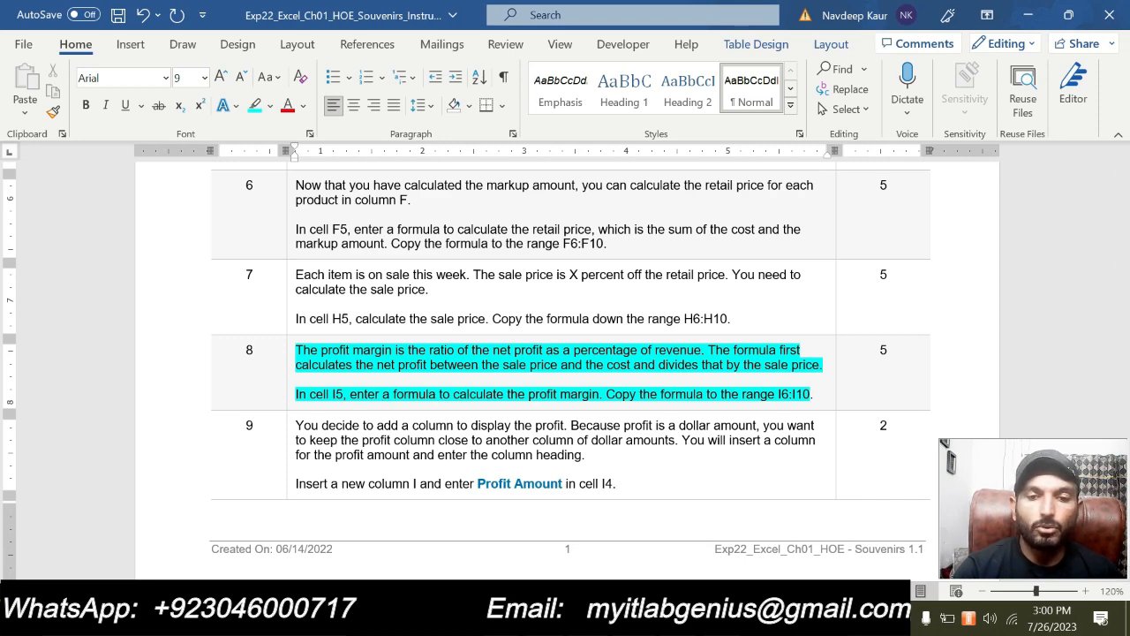
# Switch to Excel and enter the profit margin formula =(H5-C5)/H5 in cell I5, rechecking step 8 in Word along the way
pyautogui.hotkey('alt', 'Tab')
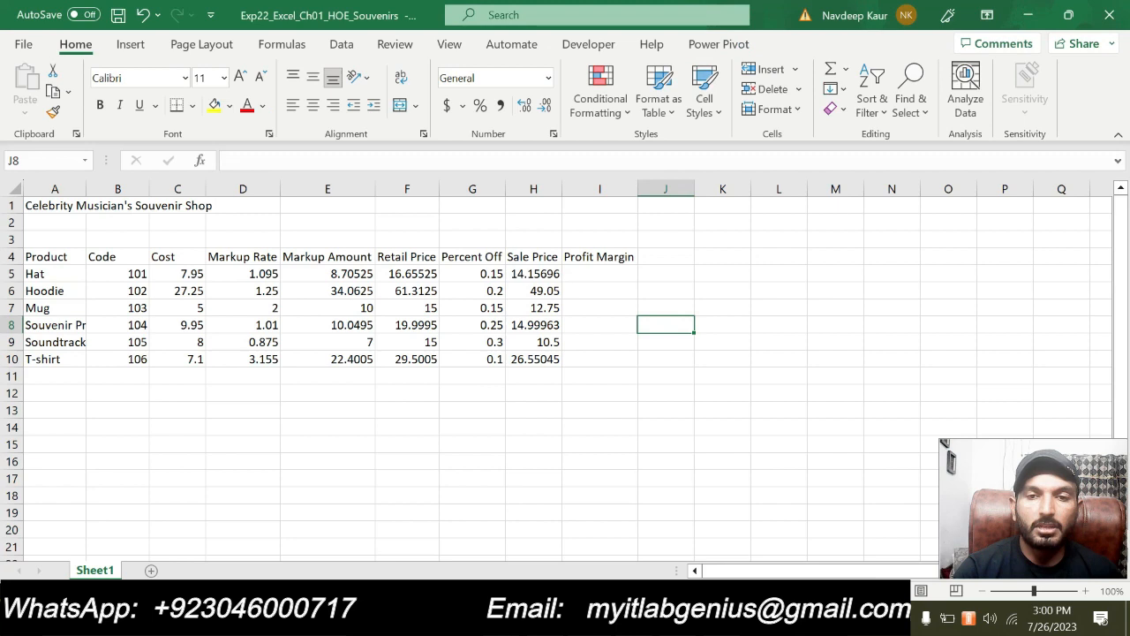
pyautogui.click(586, 272)
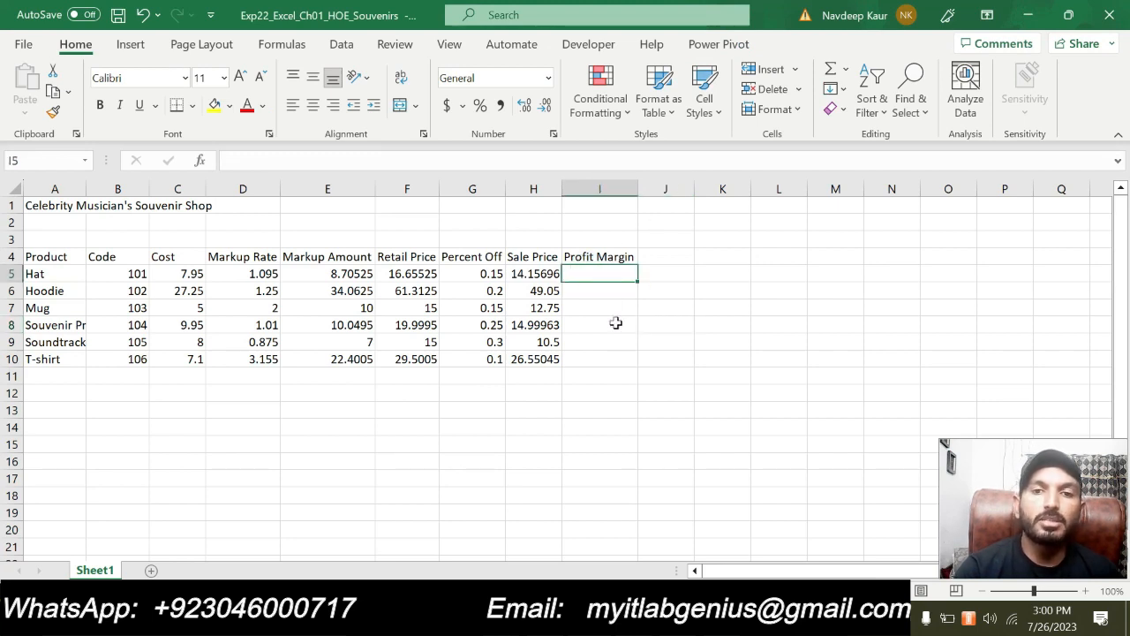
pyautogui.write('=(')
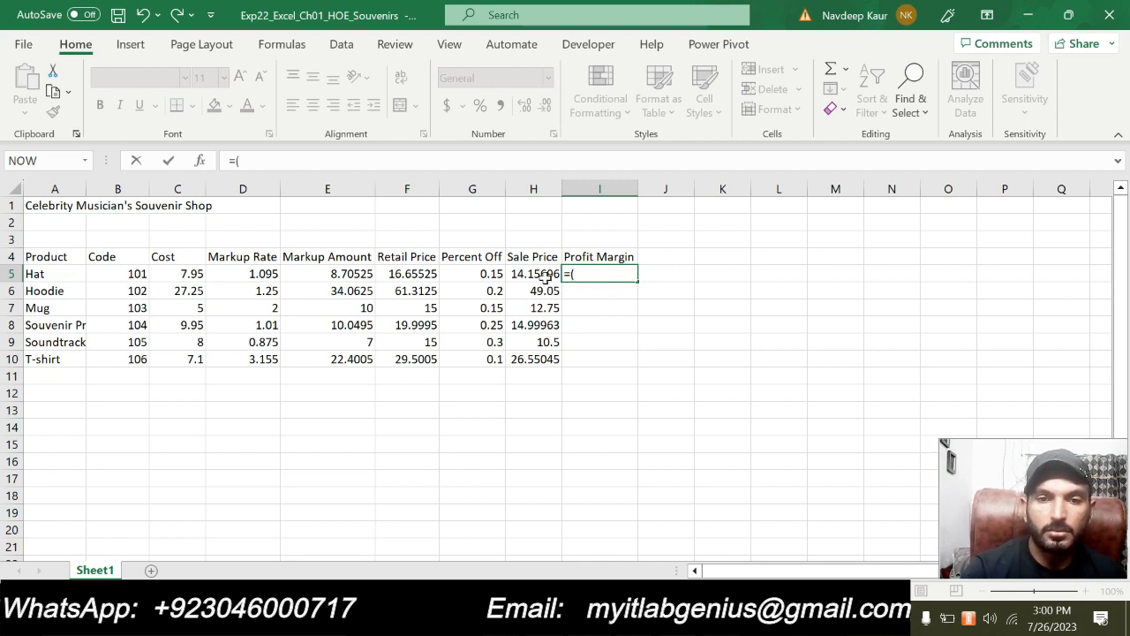
pyautogui.click(546, 276)
pyautogui.write('-')
pyautogui.click(196, 275)
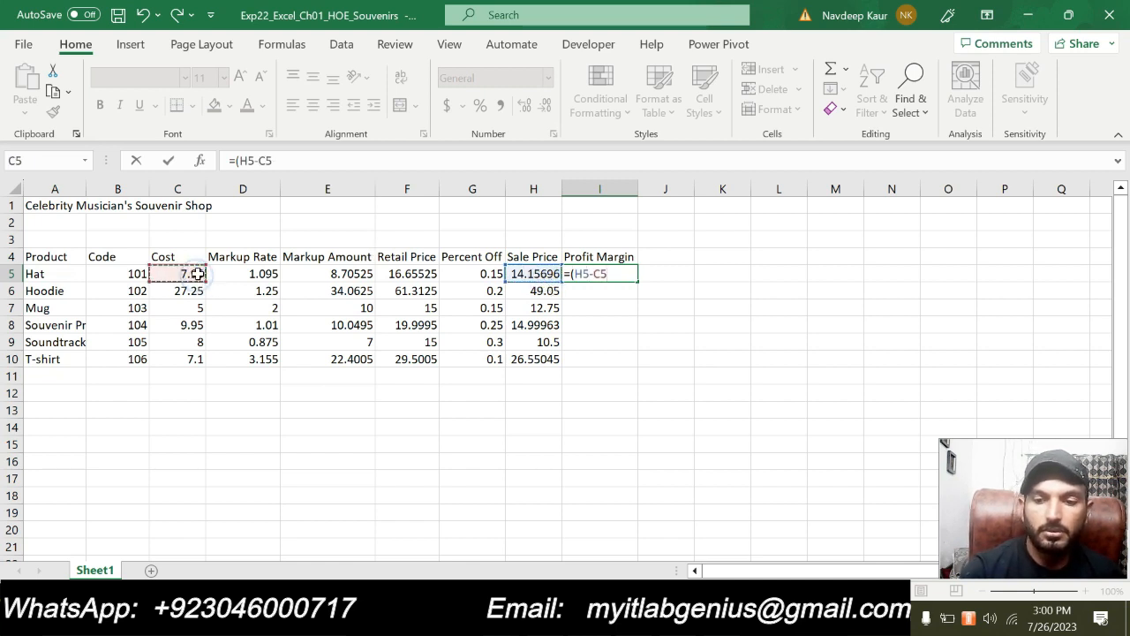
pyautogui.write(')/')
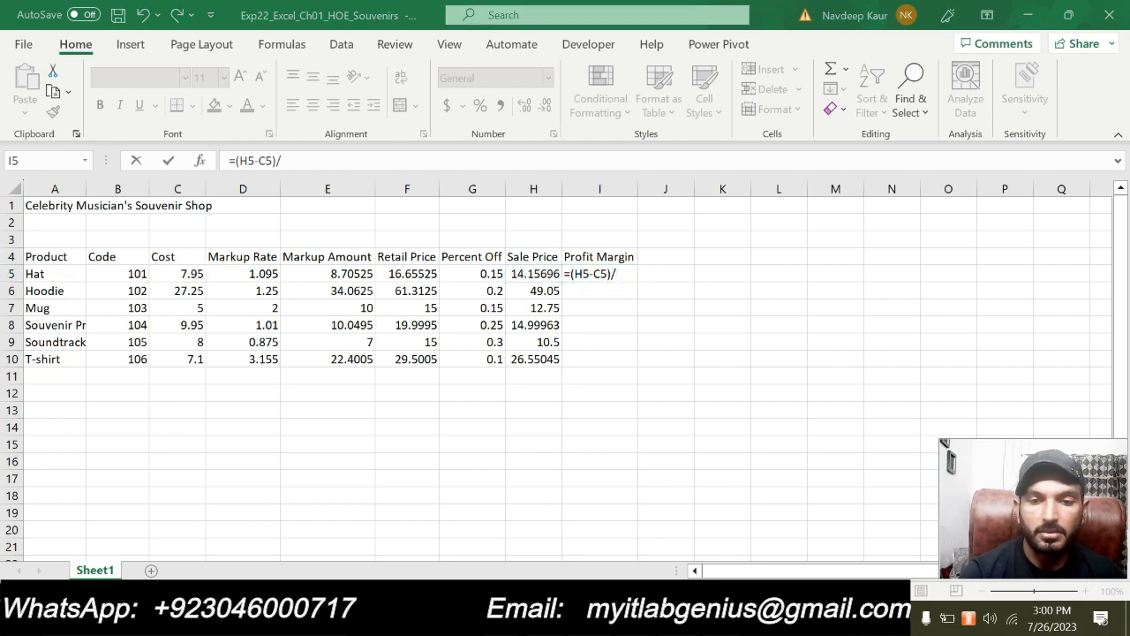
pyautogui.hotkey('alt', 'Tab')
pyautogui.hotkey('alt', 'Tab')
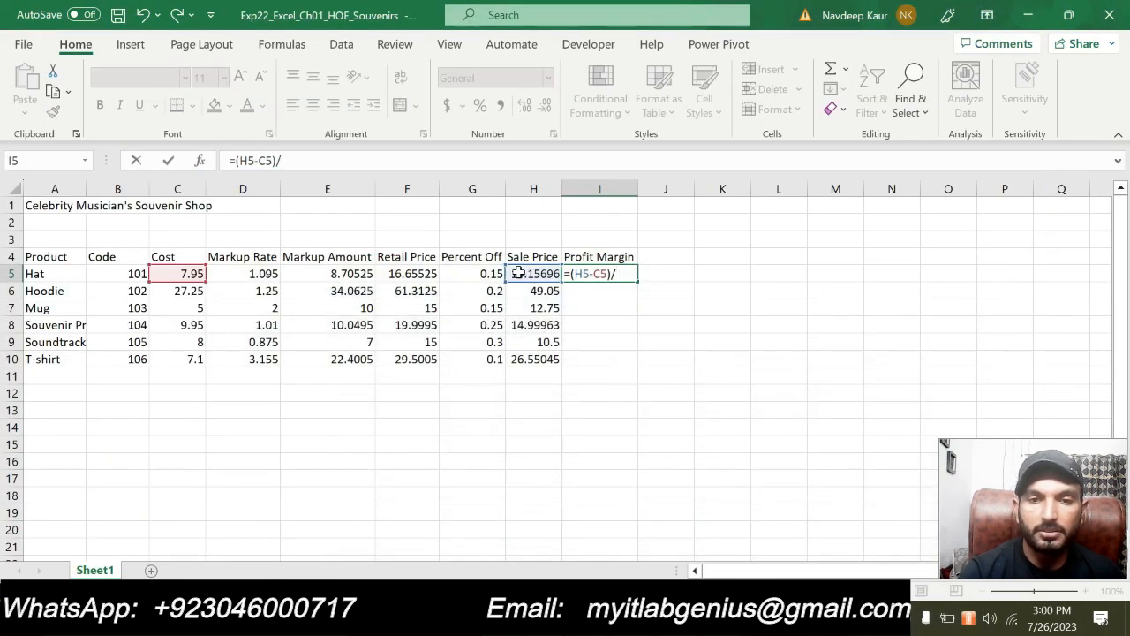
pyautogui.click(556, 276)
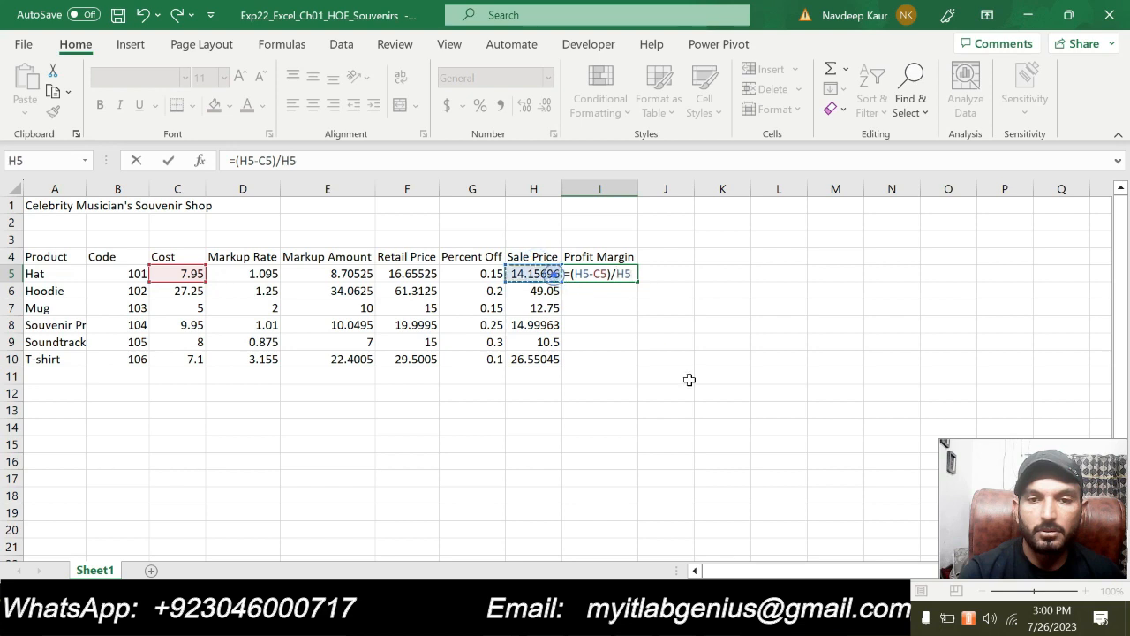
pyautogui.press('Return')
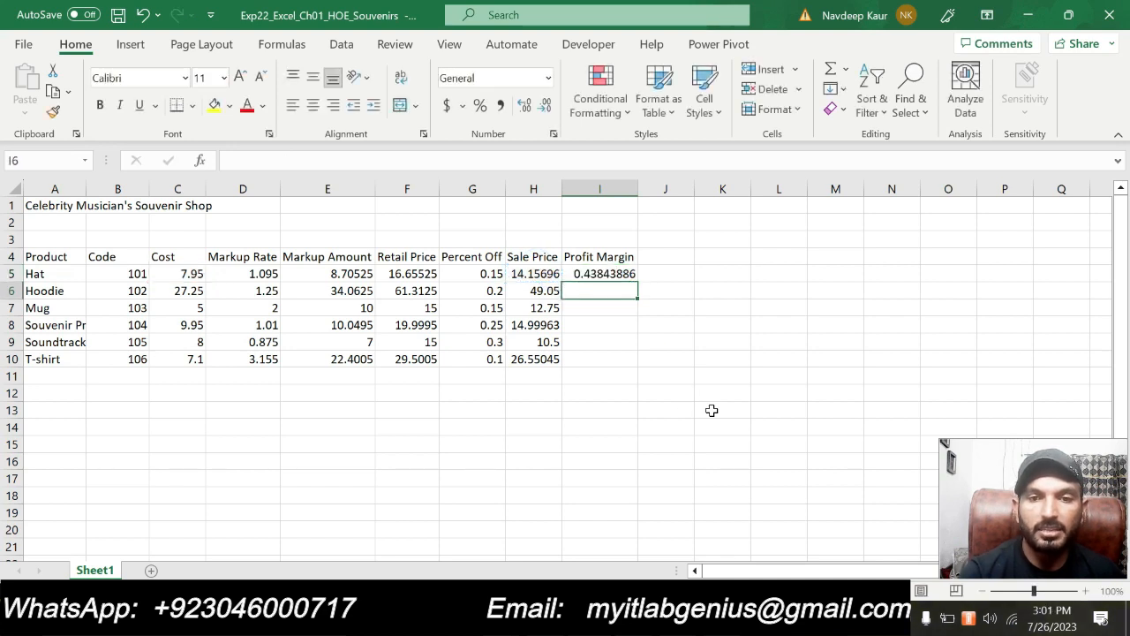
# Review the profit margin formula in cell I5 and the empty cells below it
pyautogui.click(616, 275)
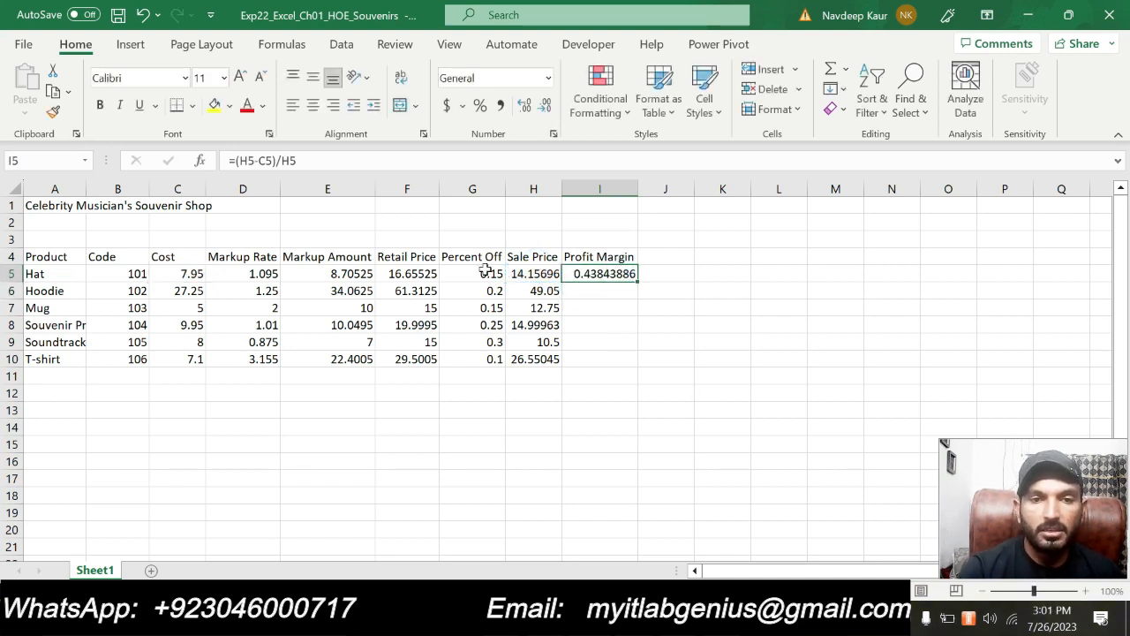
pyautogui.click(706, 346)
pyautogui.click(601, 276)
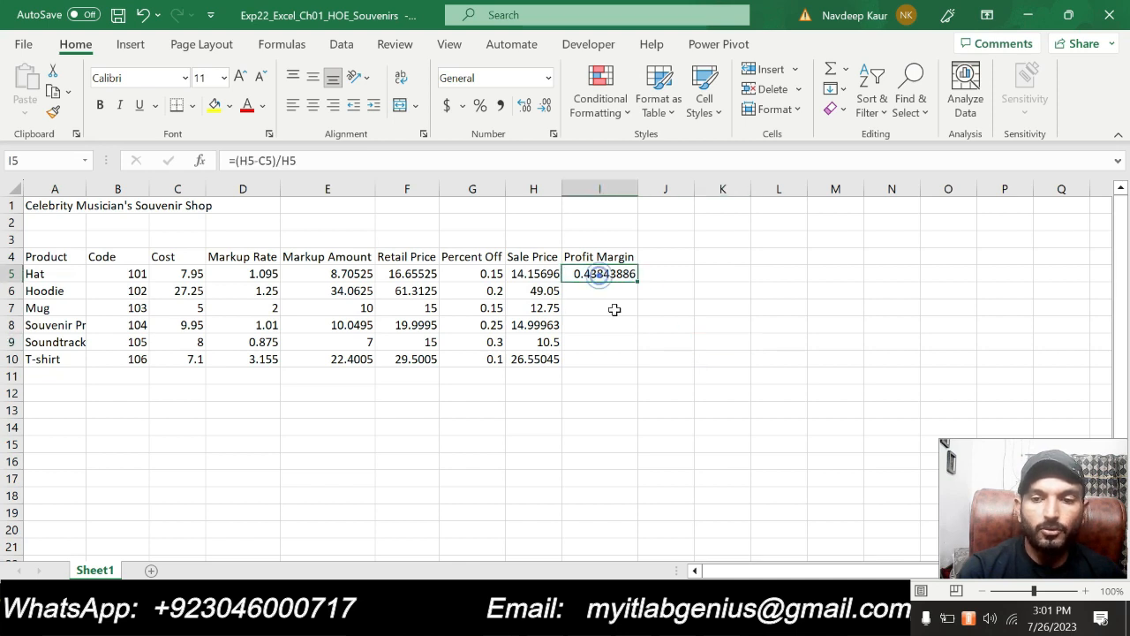
pyautogui.click(618, 343)
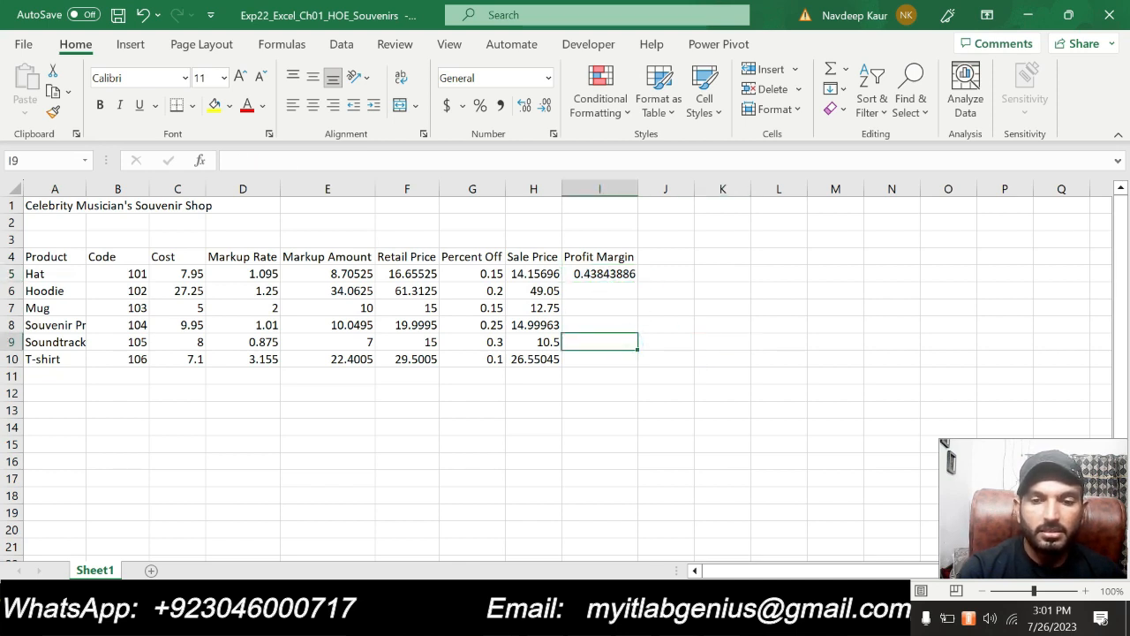
pyautogui.click(672, 394)
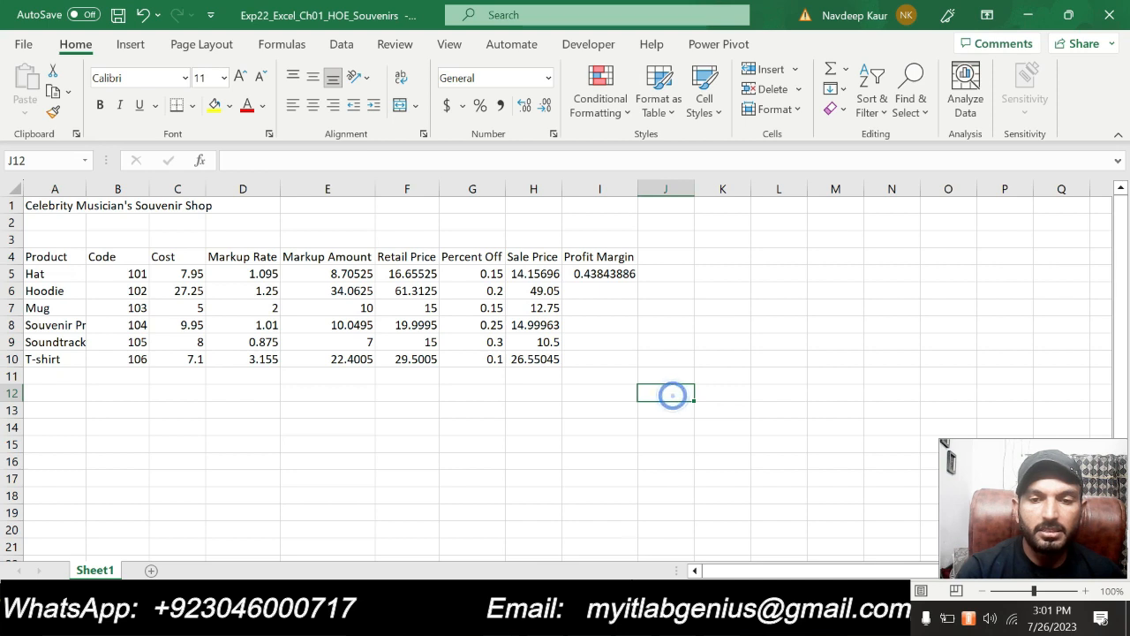
# Copy the profit margin formula from I5 to the range I6:I10, pasting formulas only, and return to the Word instructions
pyautogui.click(619, 274)
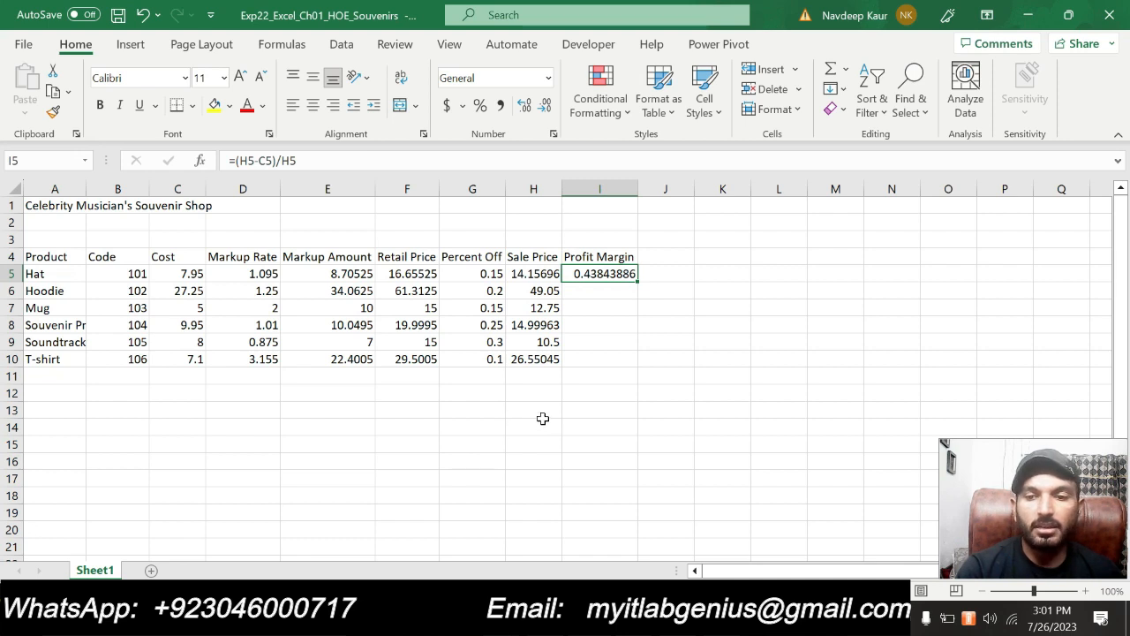
pyautogui.click(54, 90)
pyautogui.moveTo(613, 300); pyautogui.dragTo(610, 360)
pyautogui.click(25, 113)
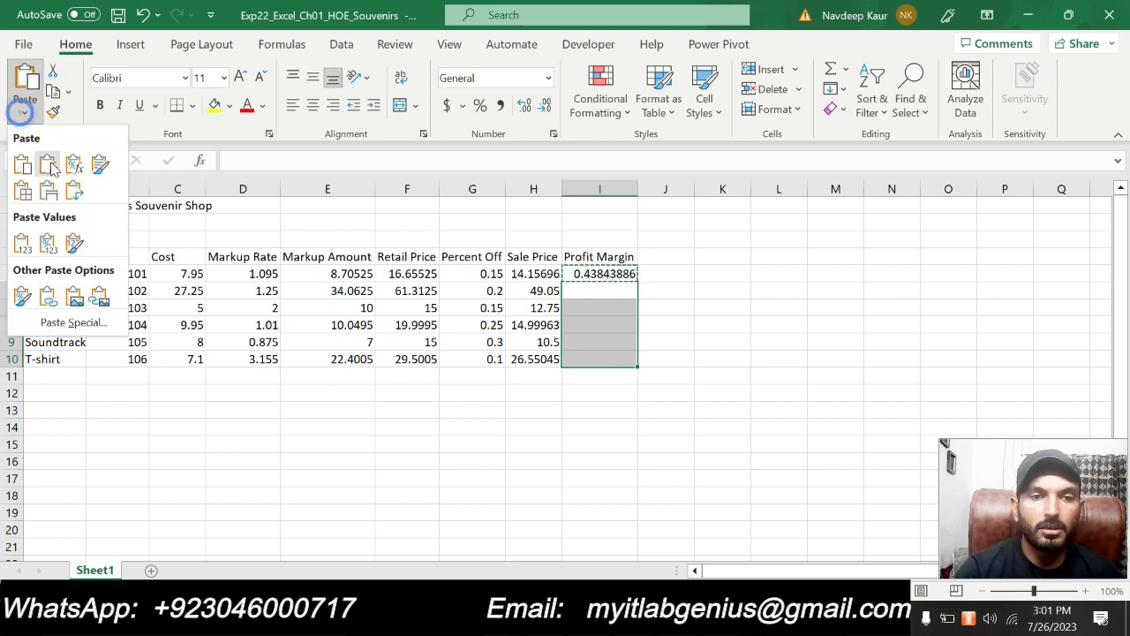
pyautogui.click(48, 164)
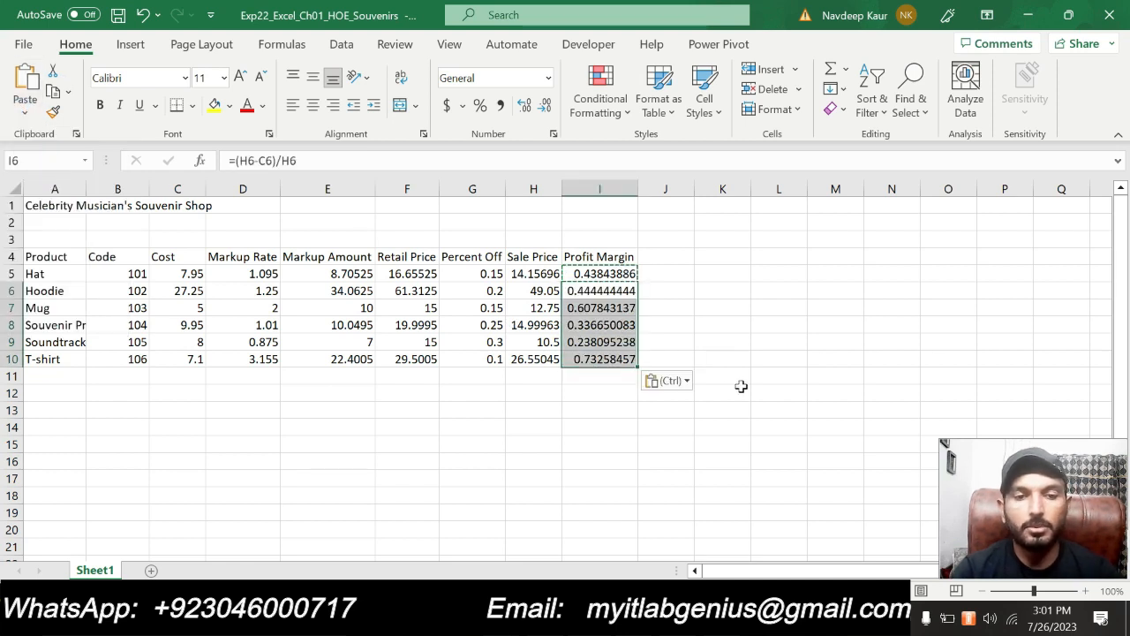
pyautogui.press('Escape')
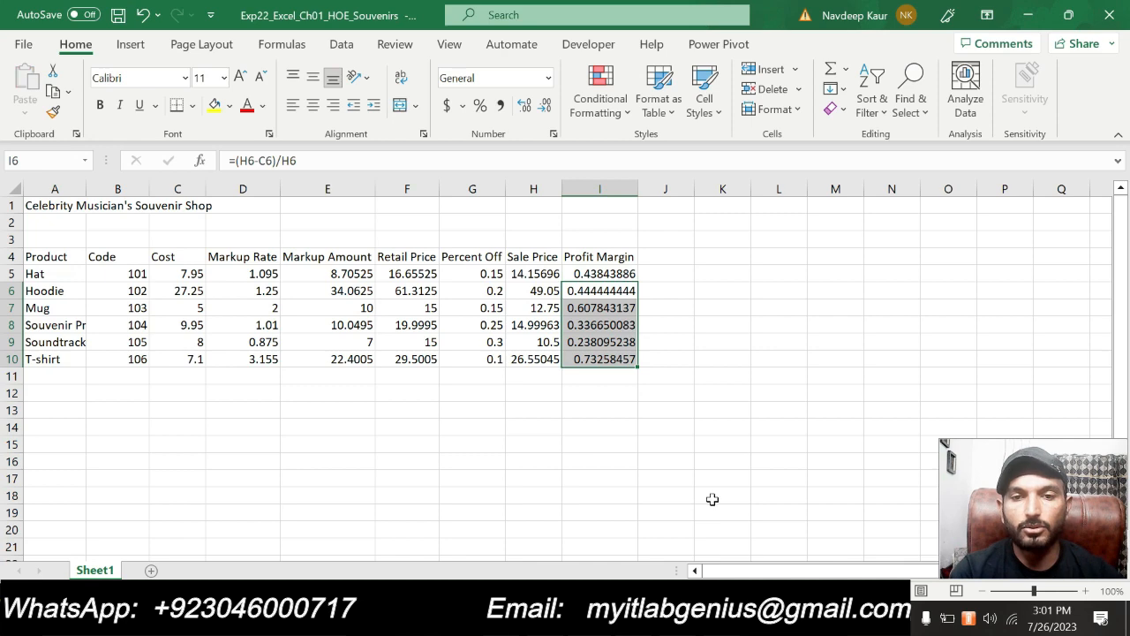
pyautogui.click(738, 462)
pyautogui.hotkey('alt', 'Tab')
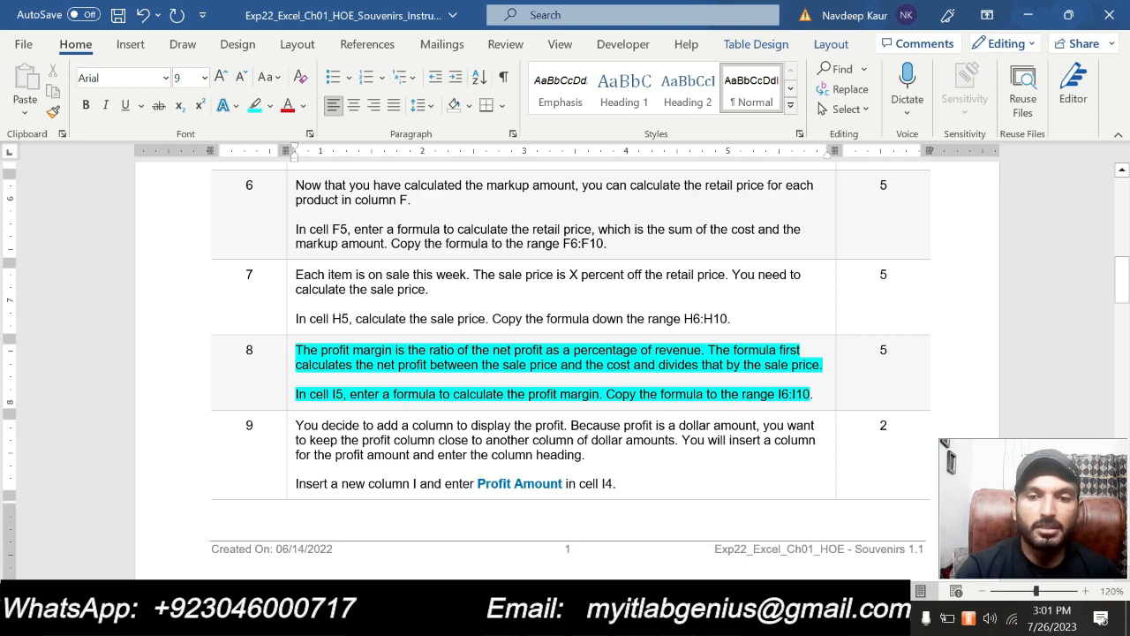
# Clear the turquoise highlighting from step 8 and apply it to both paragraphs of step 9
pyautogui.moveTo(808, 394); pyautogui.dragTo(295, 350)
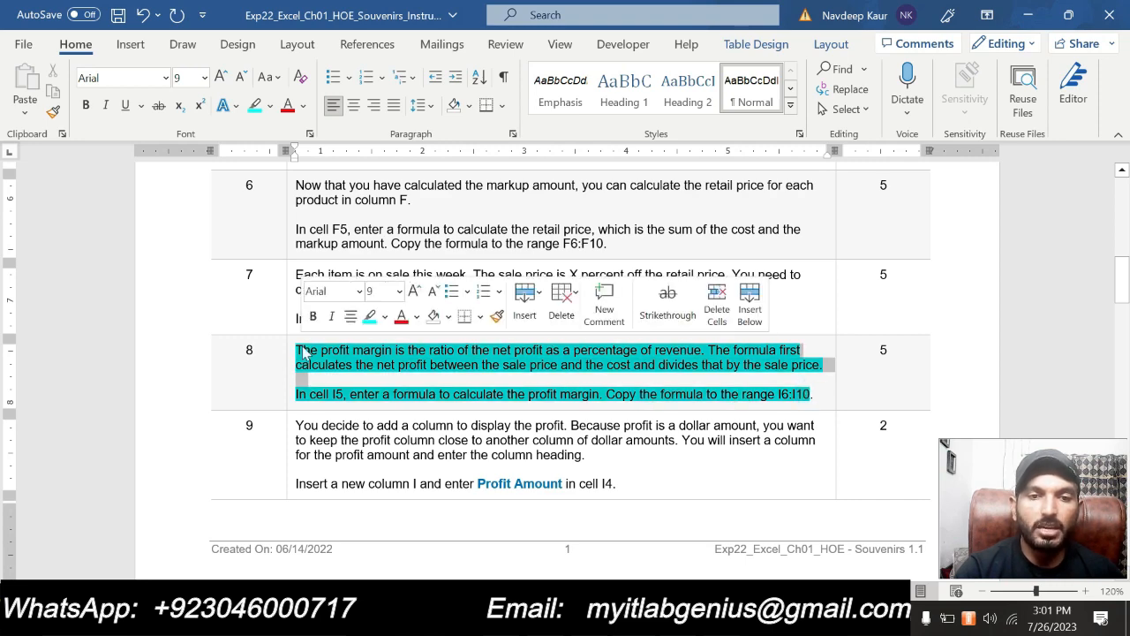
pyautogui.click(369, 321)
pyautogui.scroll(-4, 369, 321)
pyautogui.scroll(1, 545, 423)
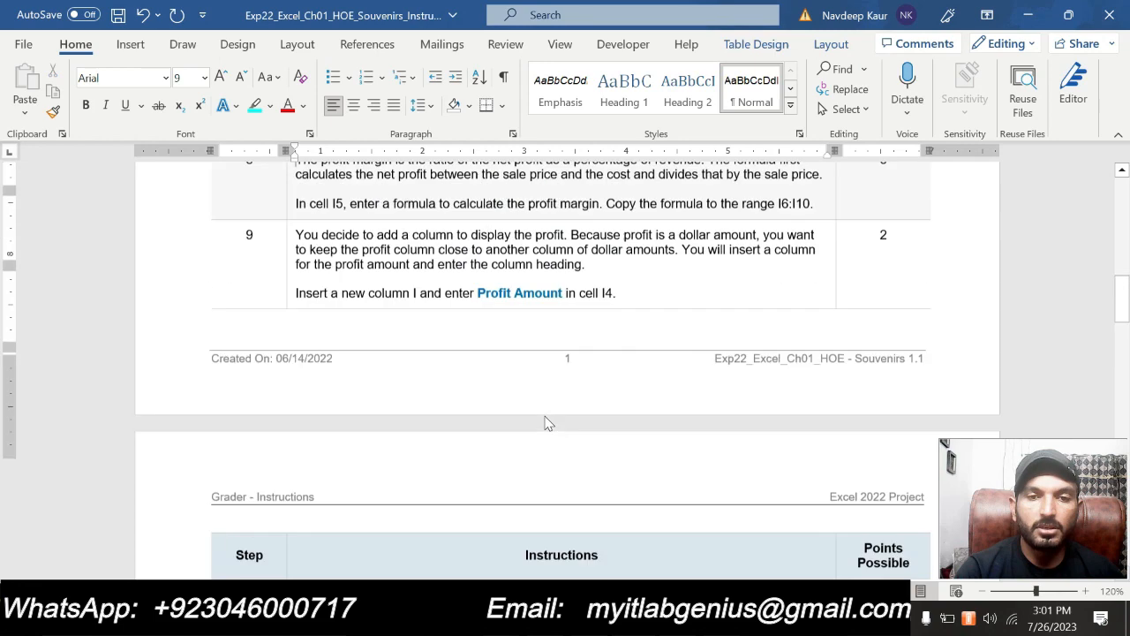
pyautogui.scroll(5, 545, 423)
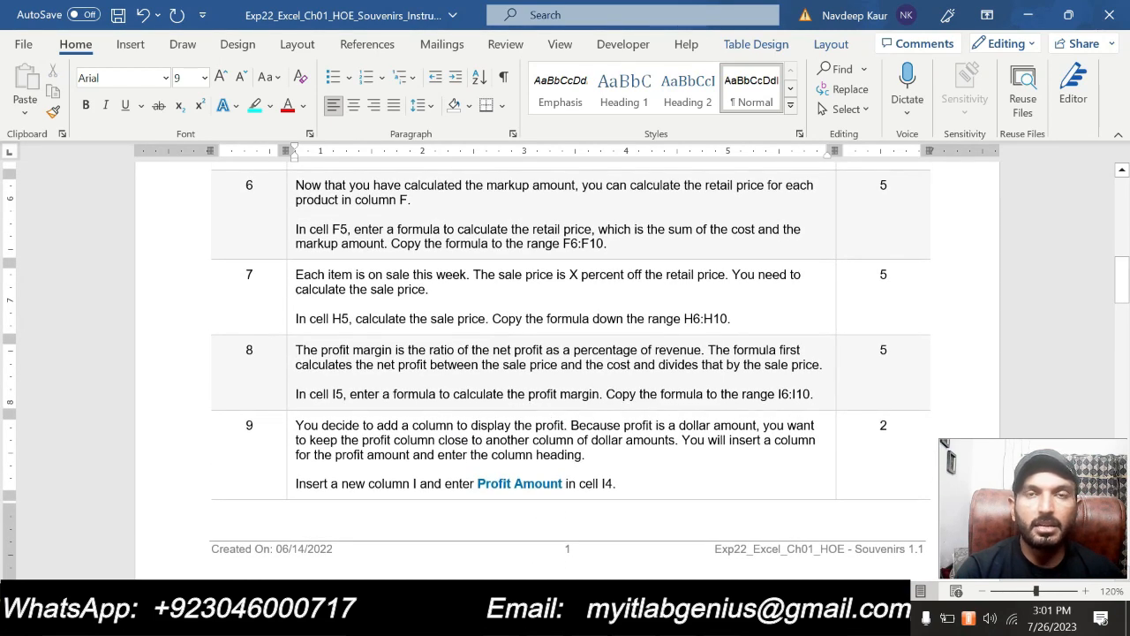
pyautogui.scroll(-1, 567, 371)
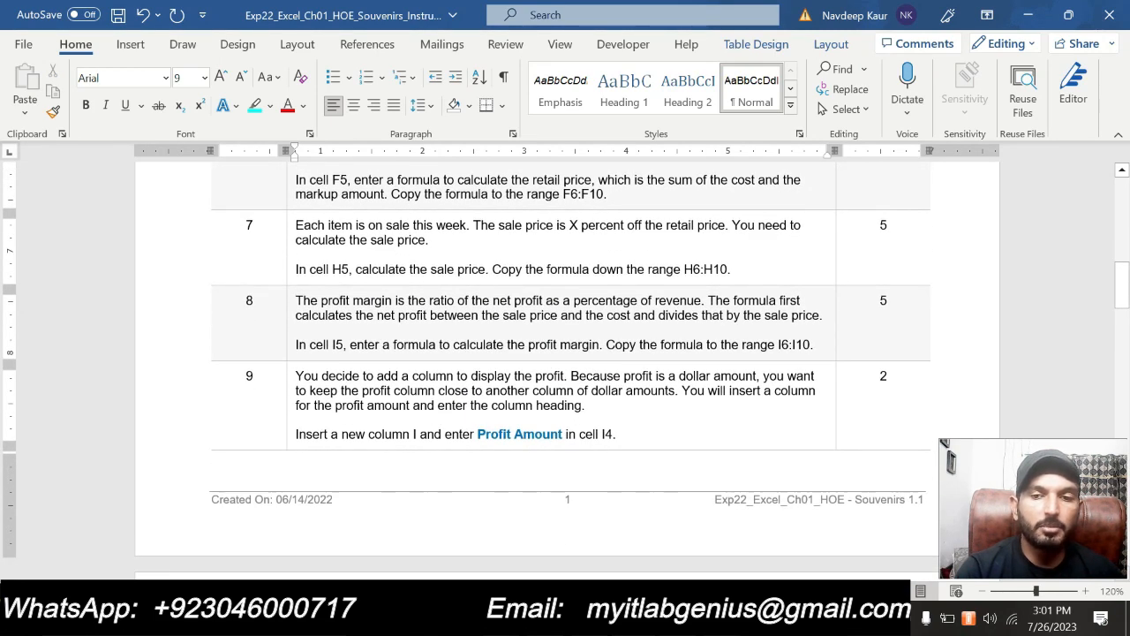
pyautogui.scroll(-1, 566, 371)
pyautogui.moveTo(618, 385); pyautogui.dragTo(380, 318)
pyautogui.click(377, 301)
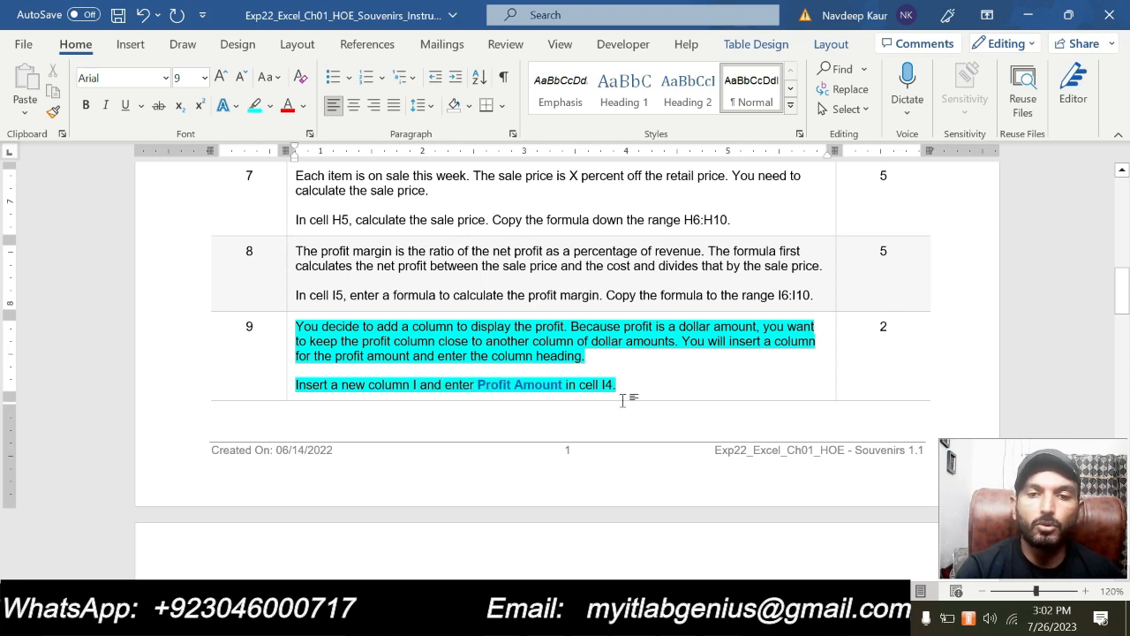
# Copy the heading text Profit Amount from step 9 in Word and insert a new column I before the Profit Margin column in Excel
pyautogui.hotkey('alt', 'Tab')
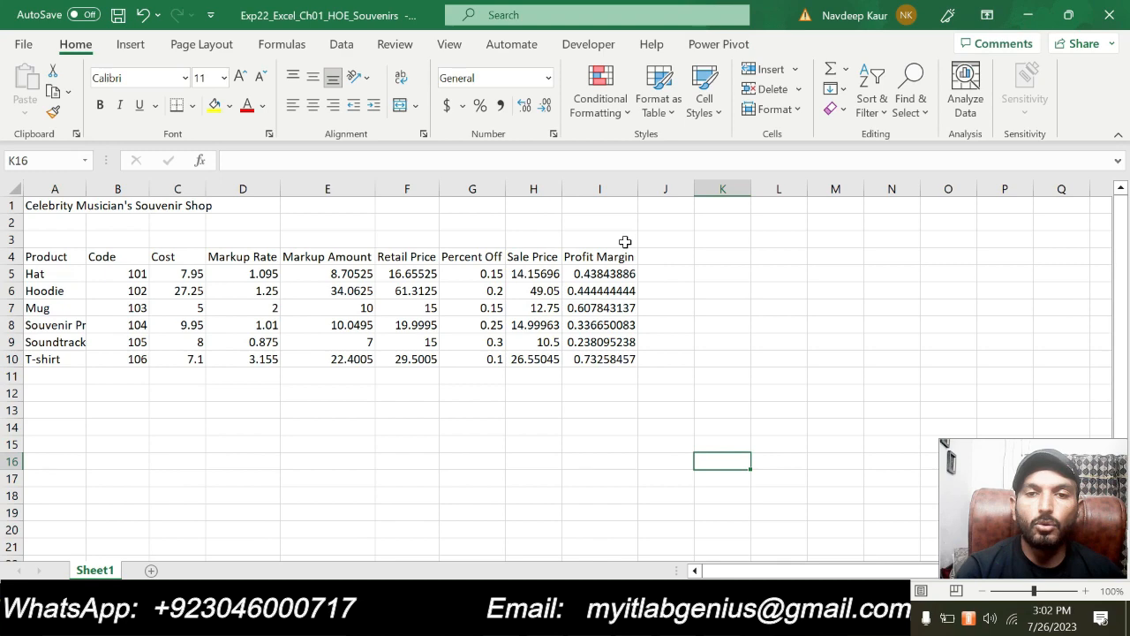
pyautogui.click(605, 188)
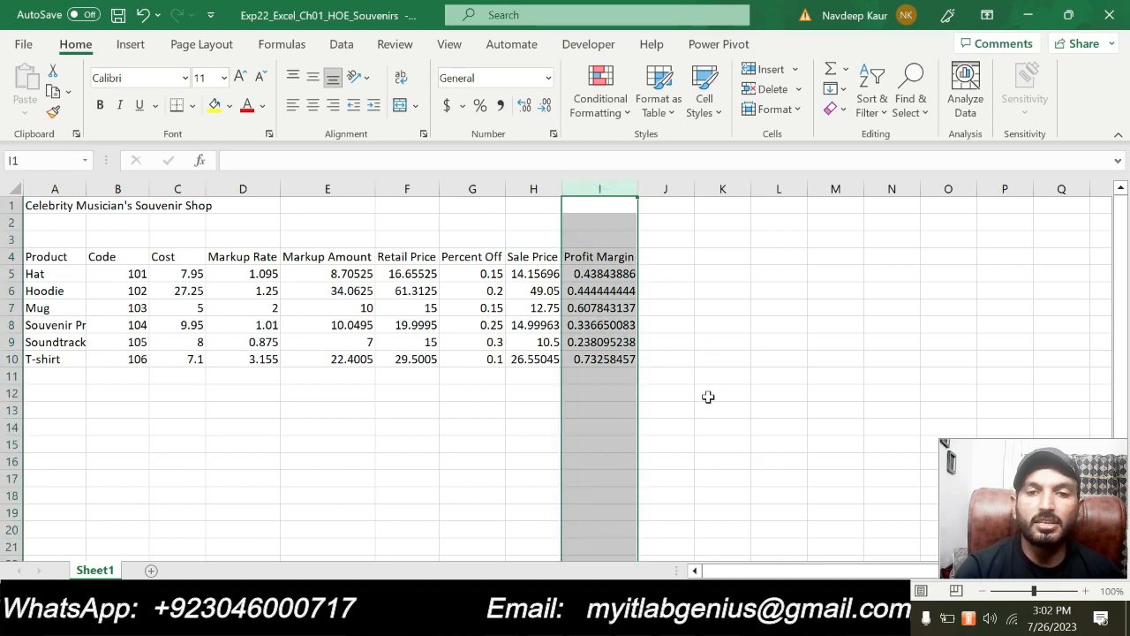
pyautogui.hotkey('alt', 'Tab')
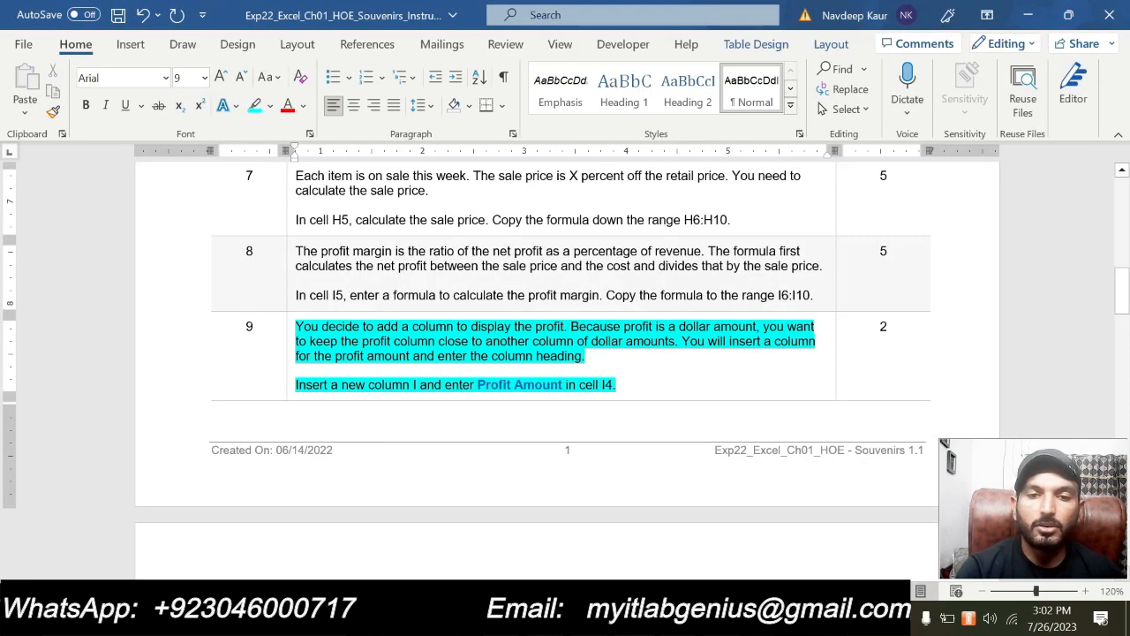
pyautogui.moveTo(477, 385); pyautogui.dragTo(562, 385)
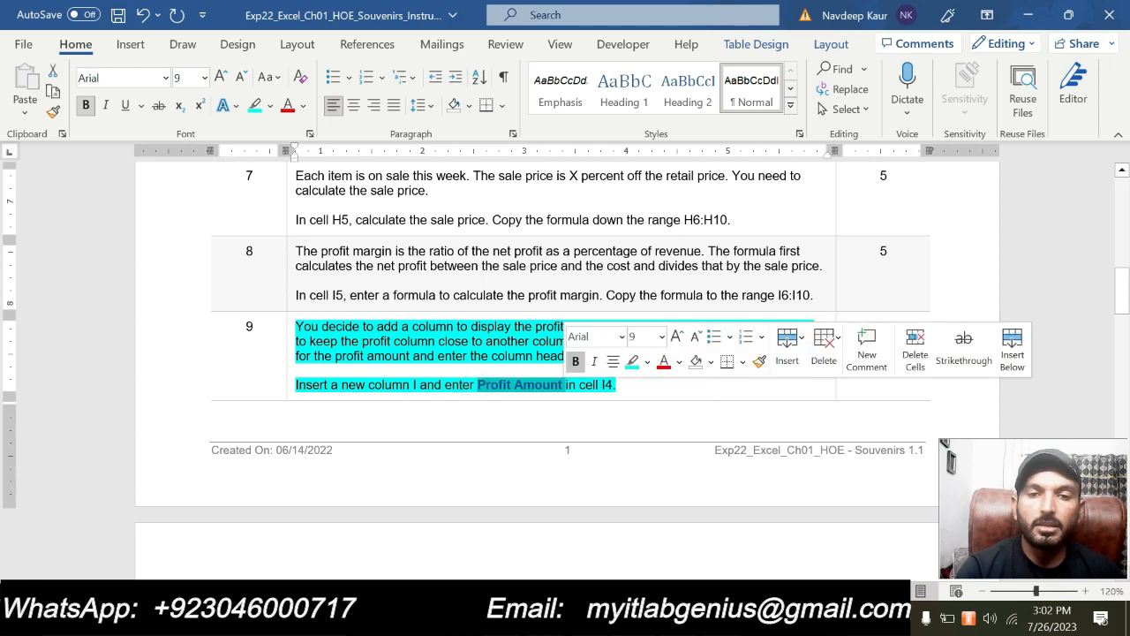
pyautogui.hotkey('ctrl', 'c')
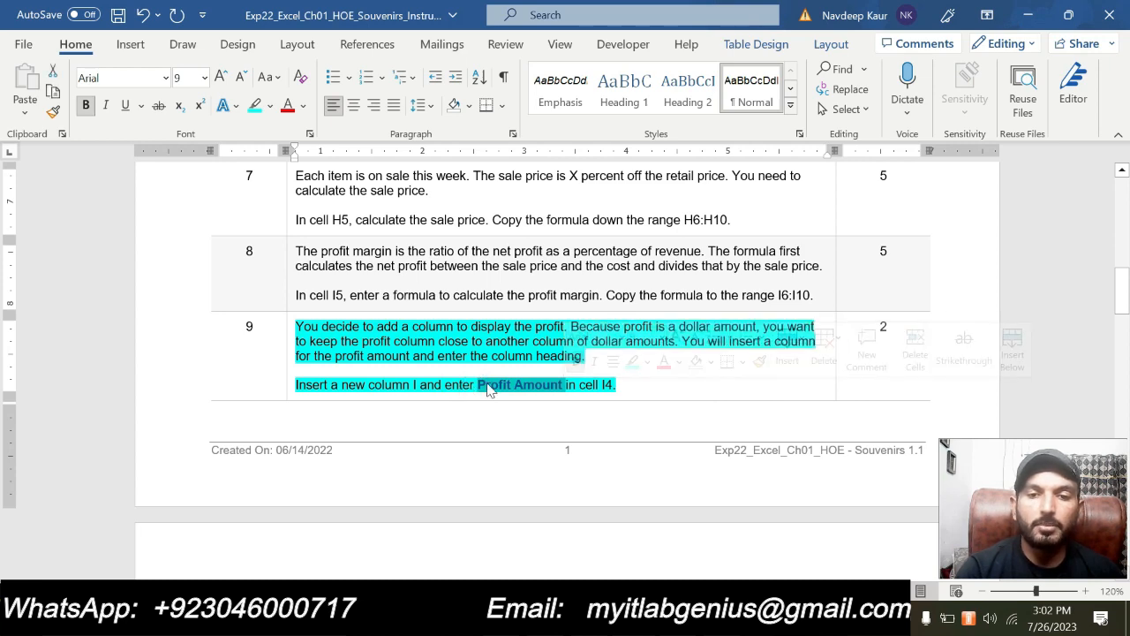
pyautogui.hotkey('alt', 'Tab')
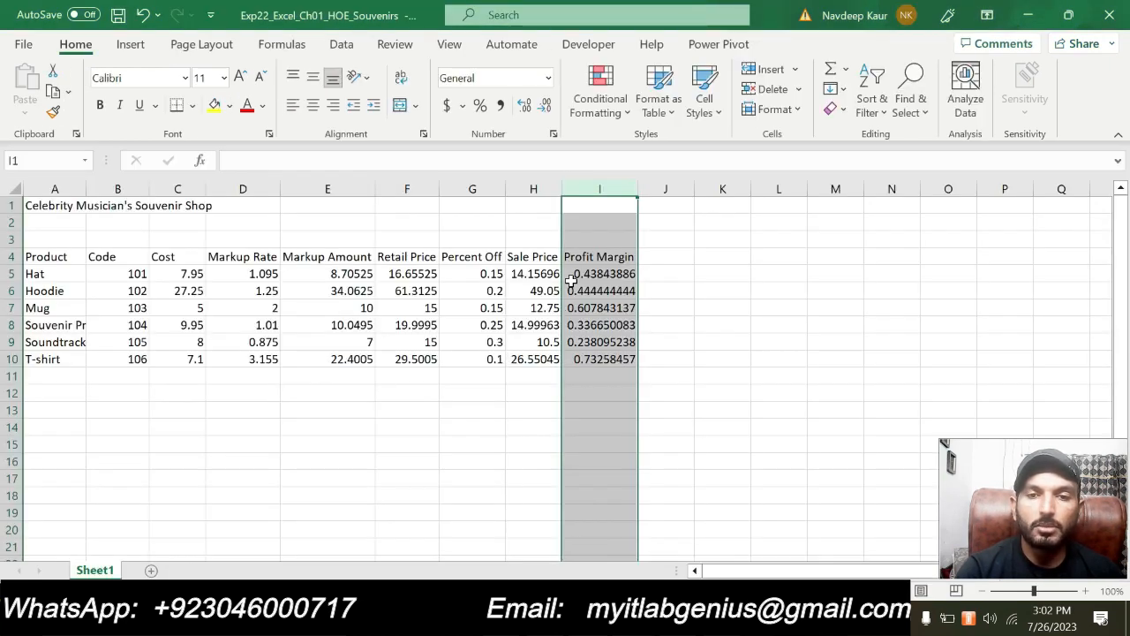
pyautogui.rightClick(606, 188)
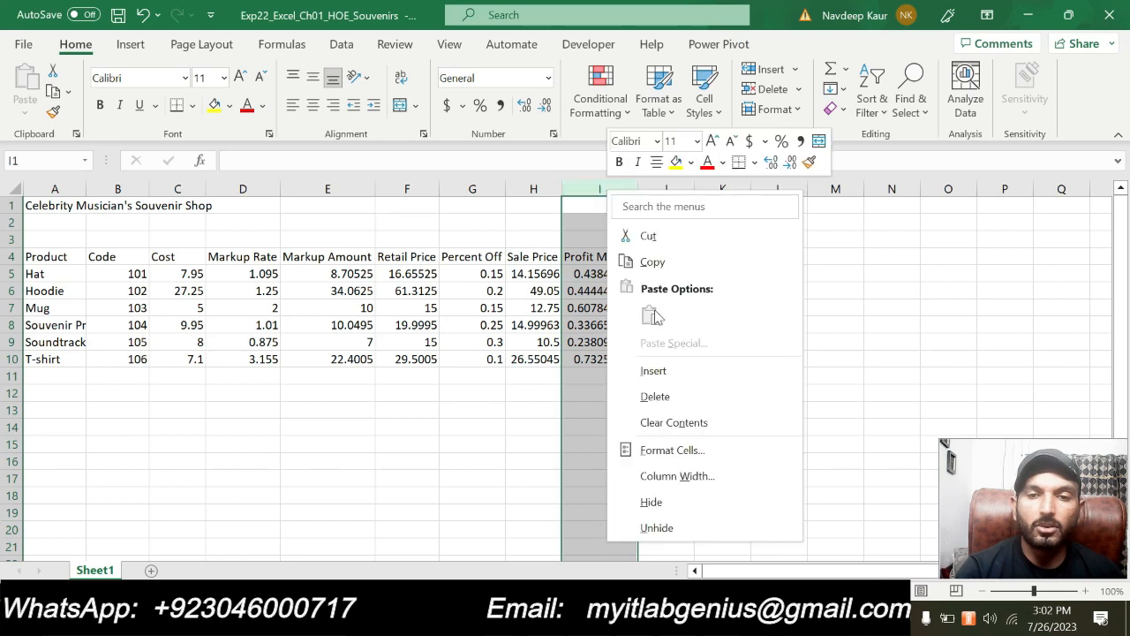
pyautogui.click(663, 374)
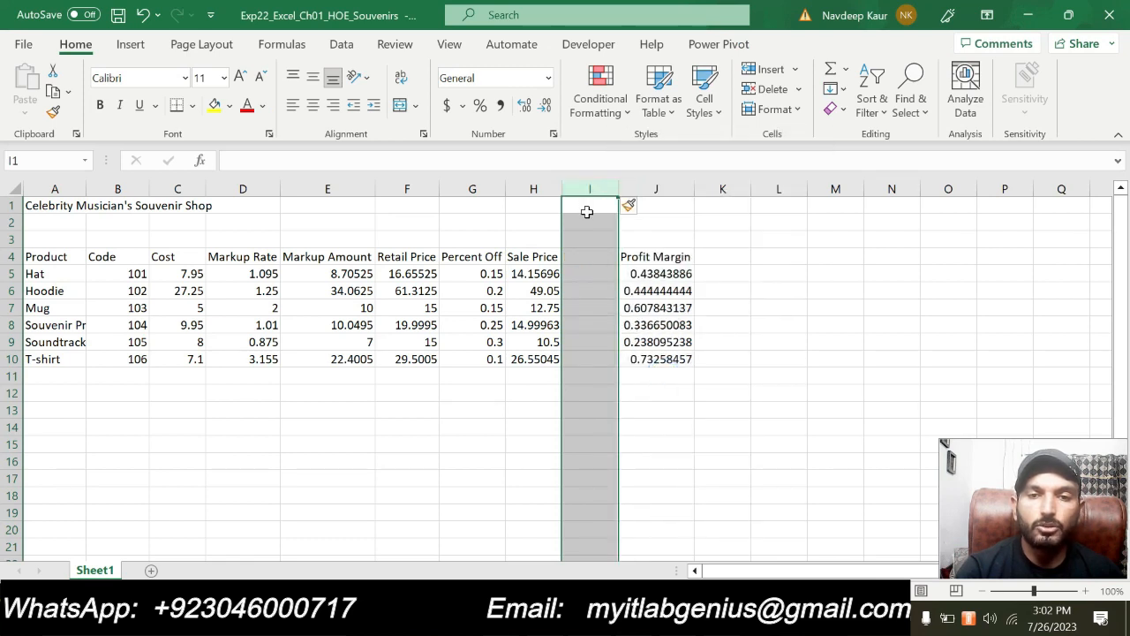
pyautogui.click(499, 275)
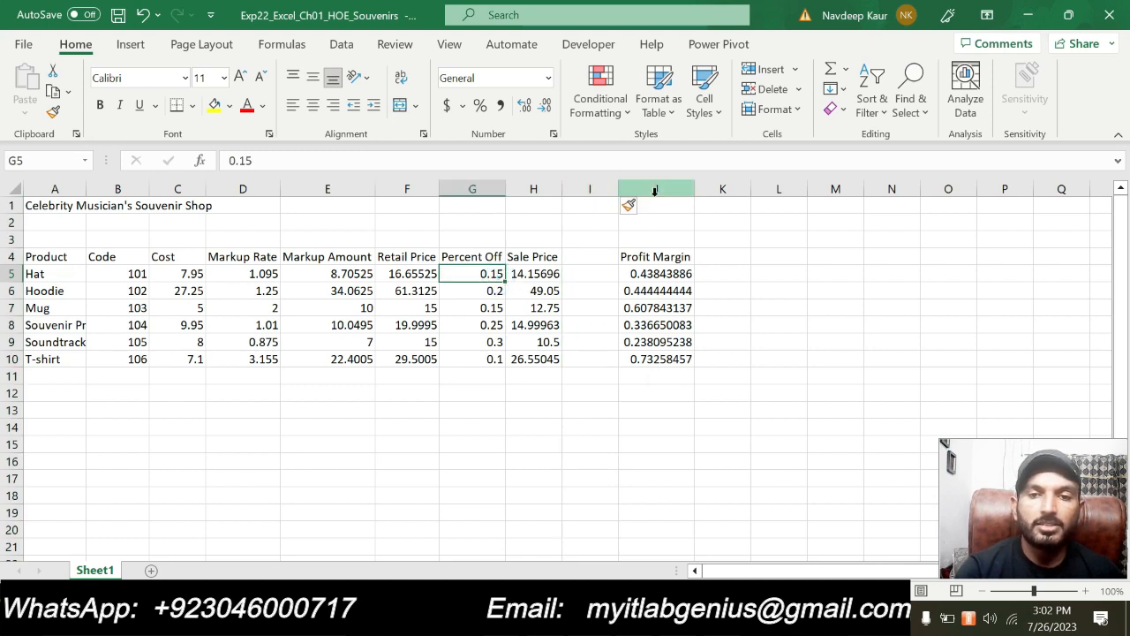
# Enter the heading Profit Amount in cell I4 and autofit the width of column I
pyautogui.click(591, 259)
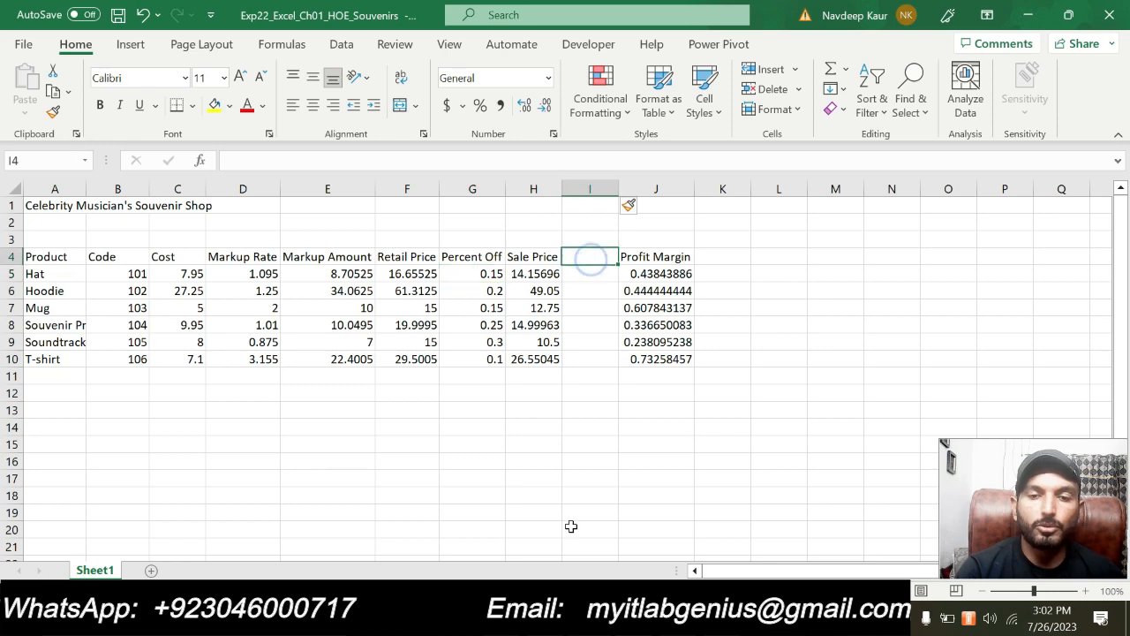
pyautogui.click(597, 620)
pyautogui.click(597, 620)
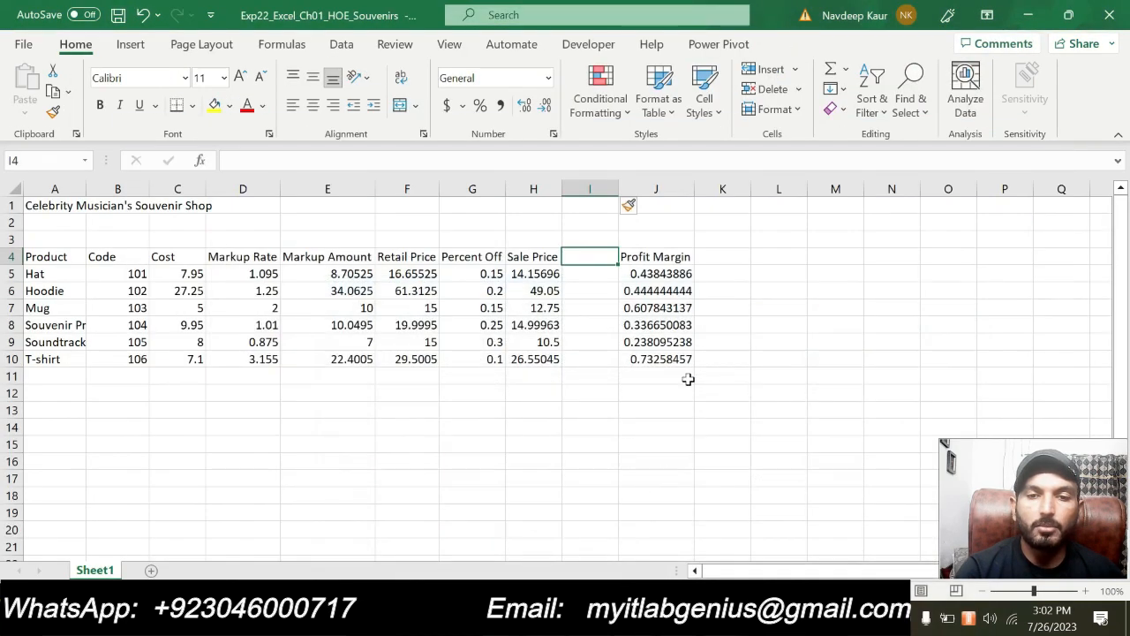
pyautogui.write('P')
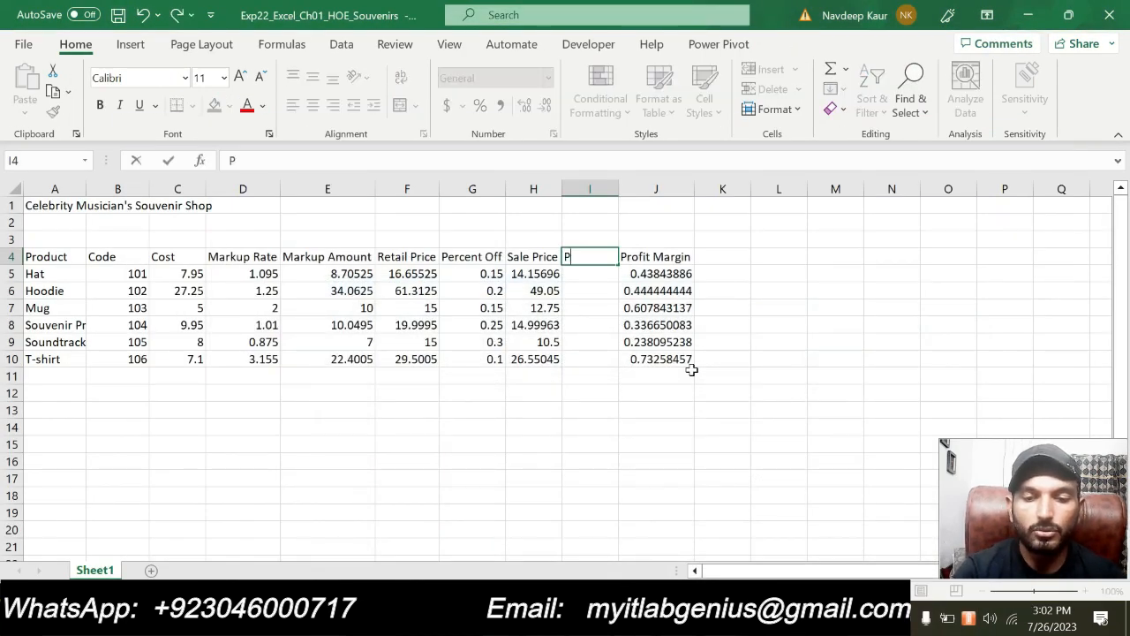
pyautogui.write('rofit Amount')
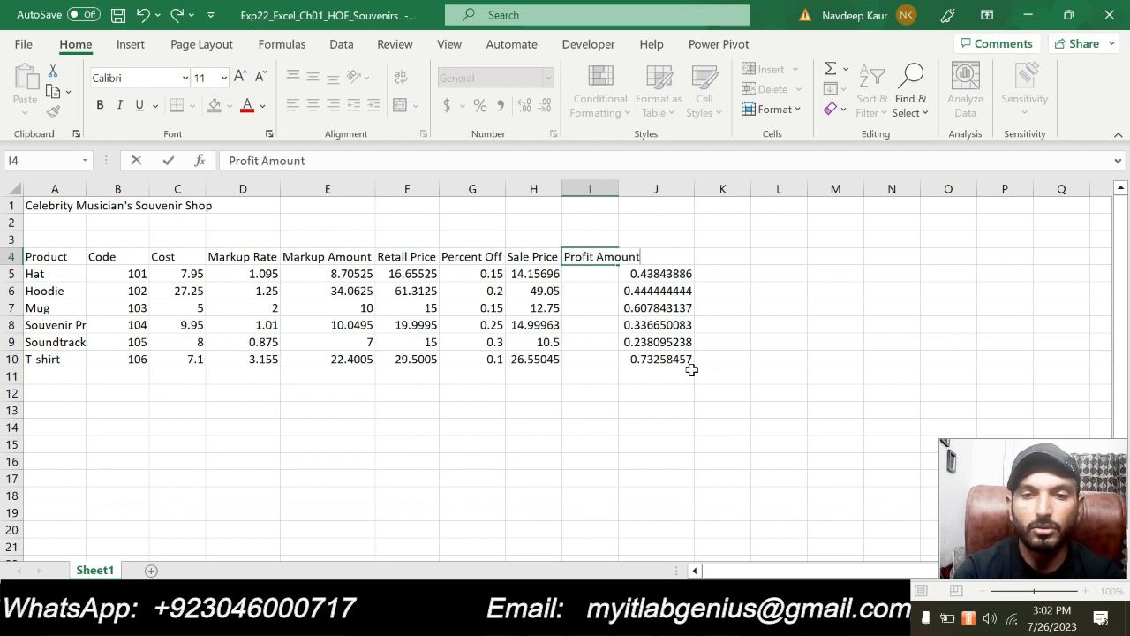
pyautogui.press('Return')
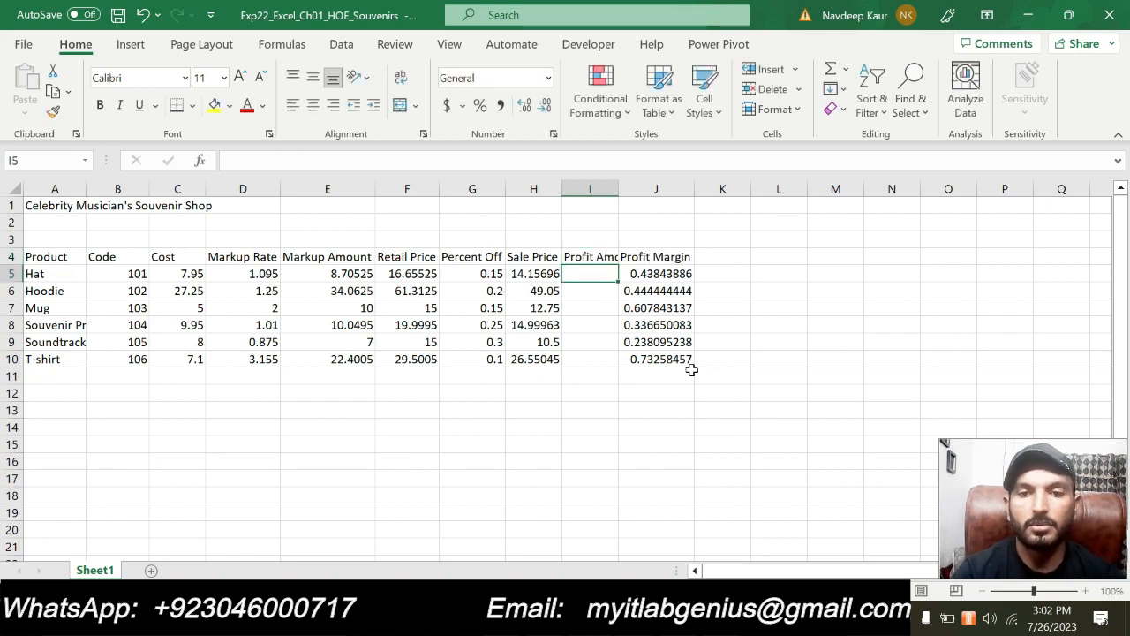
pyautogui.doubleClick(621, 191)
pyautogui.click(613, 465)
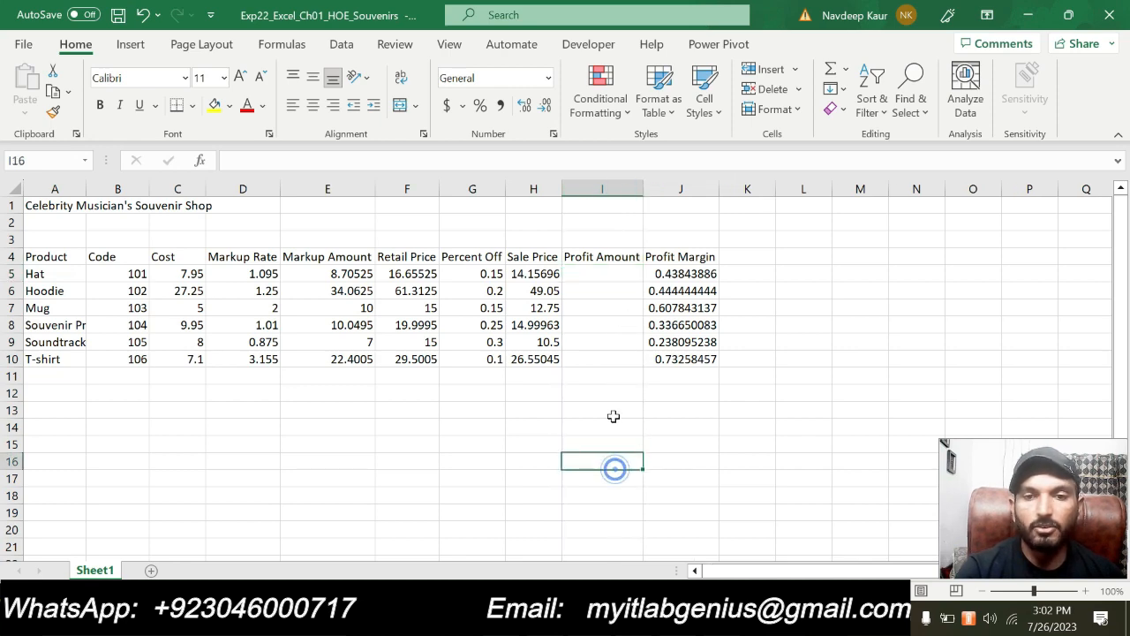
# Switch to Word, clear the turquoise highlighting from step 9 and apply it to both paragraphs of step 10
pyautogui.click(598, 618)
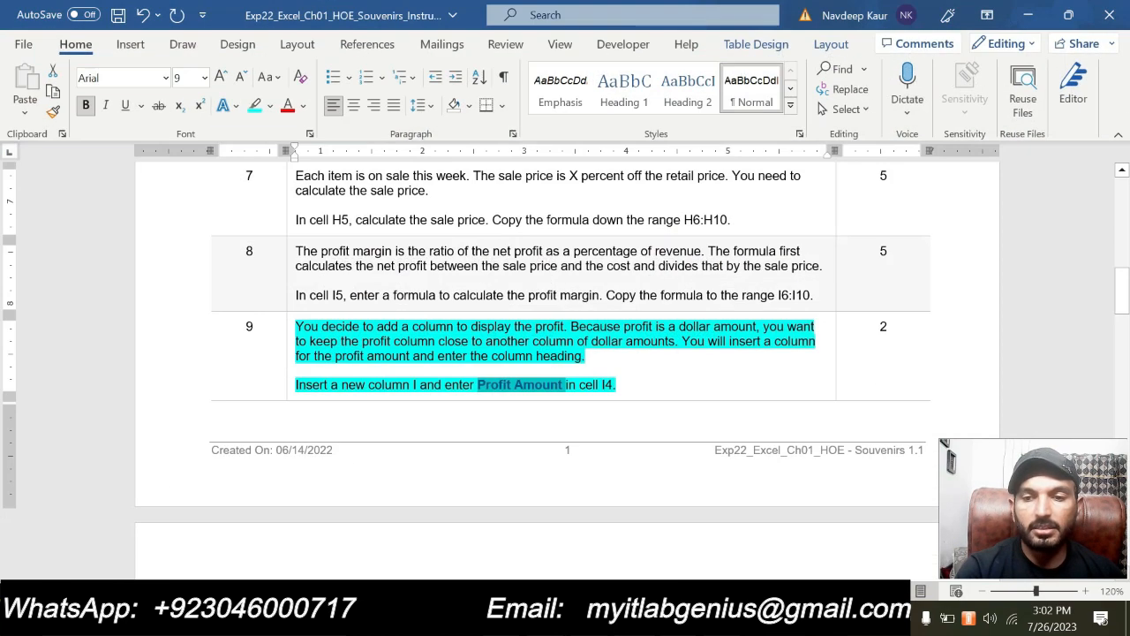
pyautogui.moveTo(618, 385); pyautogui.dragTo(295, 326)
pyautogui.click(367, 301)
pyautogui.scroll(-7, 507, 371)
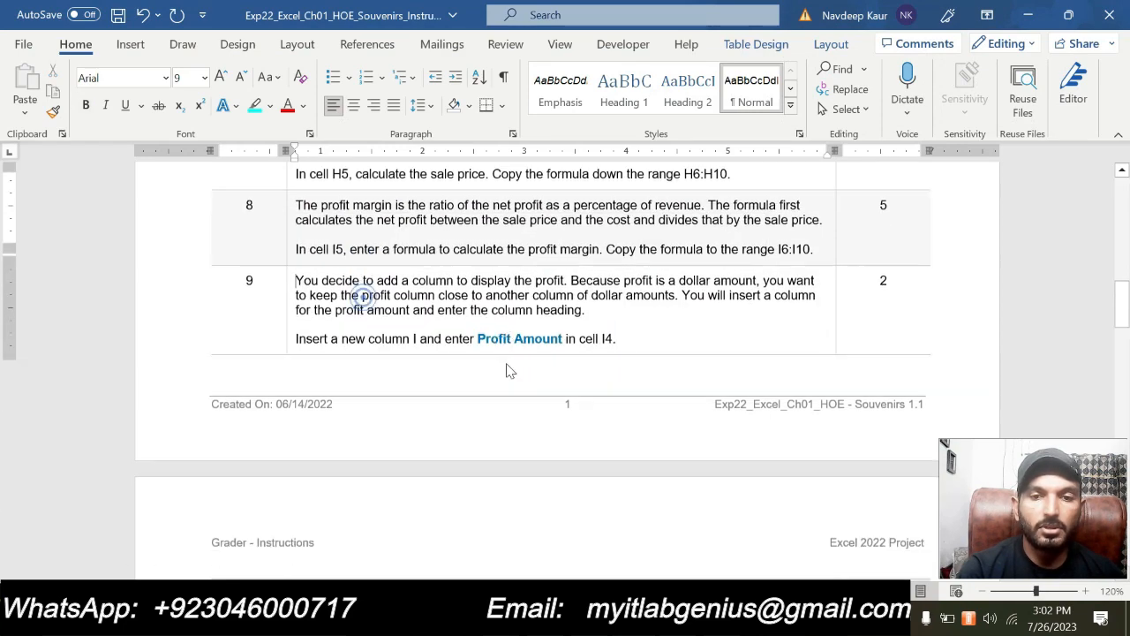
pyautogui.scroll(-2, 571, 371)
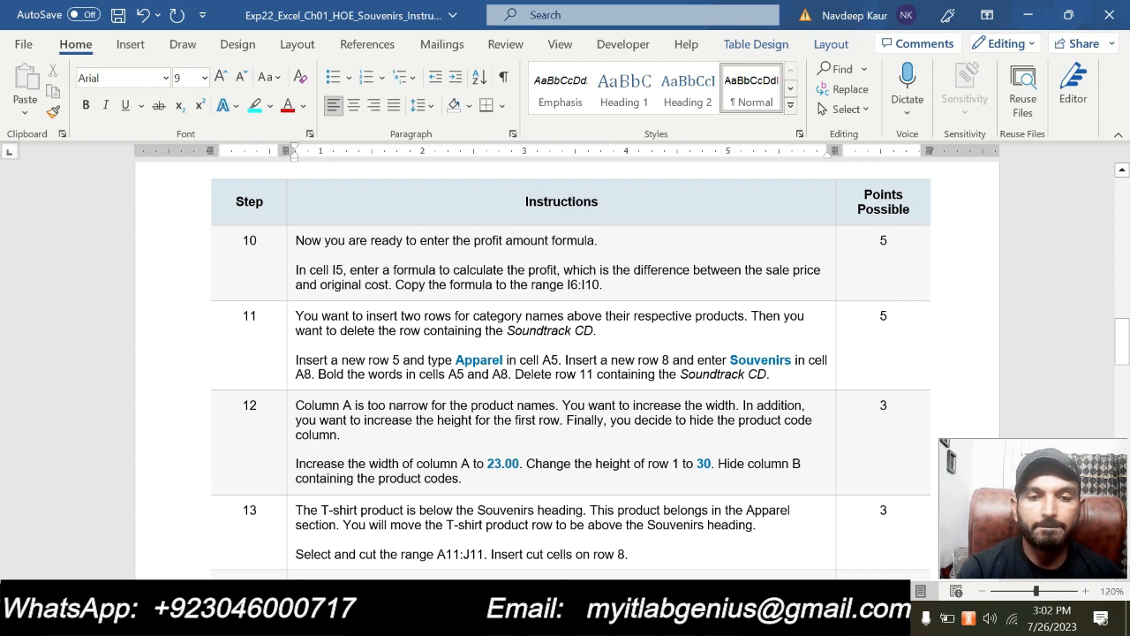
pyautogui.moveTo(614, 285); pyautogui.dragTo(298, 241)
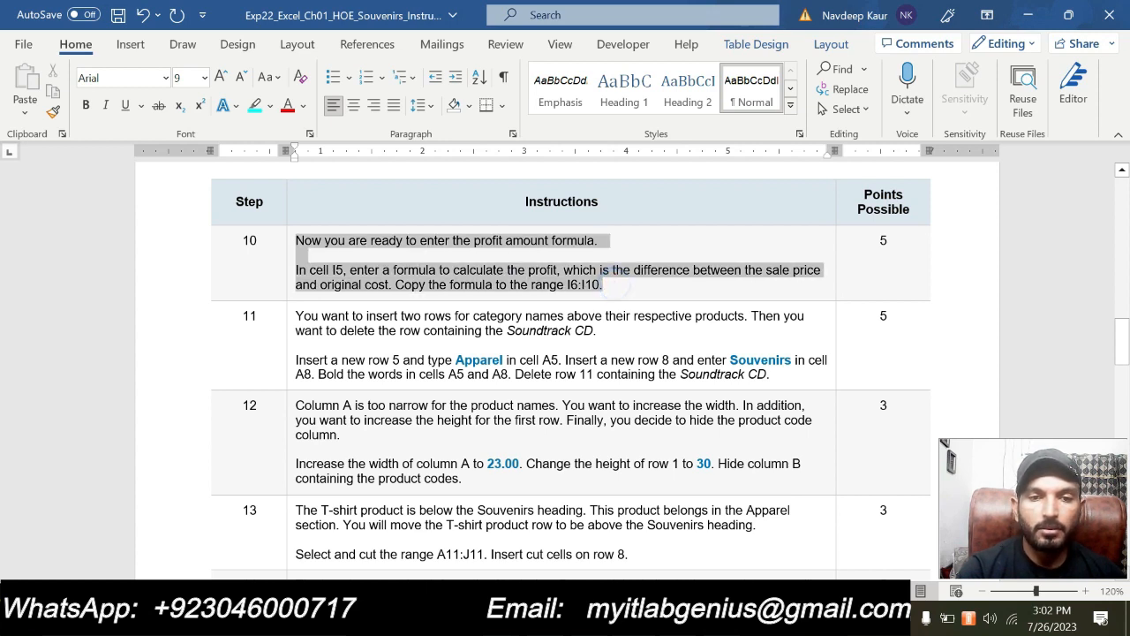
pyautogui.click(360, 214)
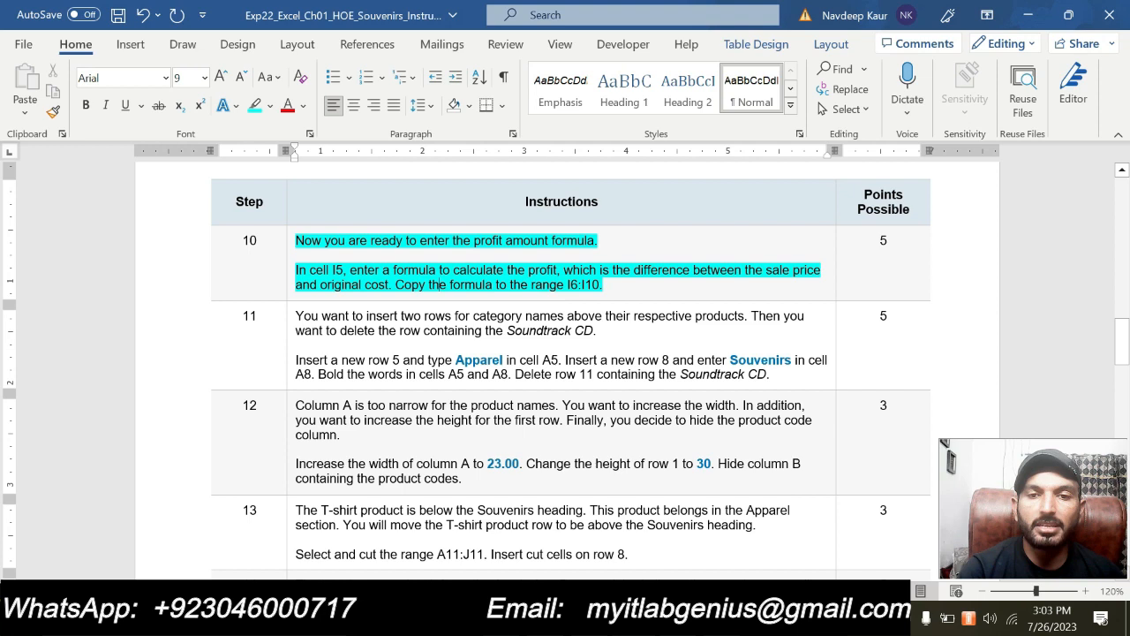
pyautogui.moveTo(612, 285); pyautogui.dragTo(567, 284)
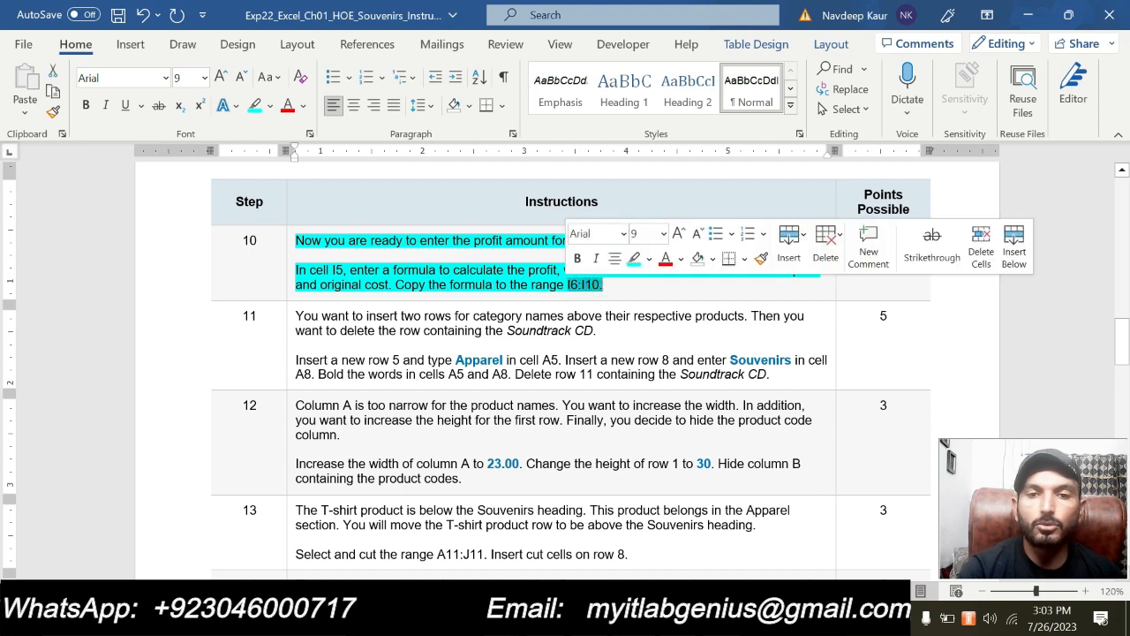
pyautogui.click(496, 270)
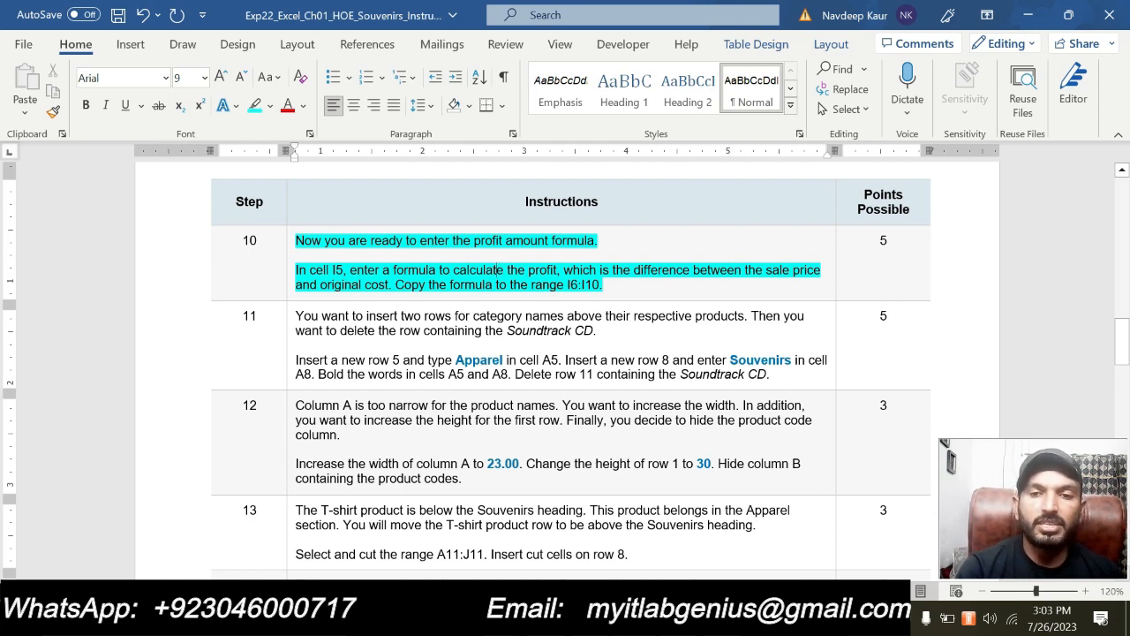
# Switch to Excel, enter the profit amount formula =H5-C5 in cell I5 and copy it down to the range I6:I10
pyautogui.hotkey('alt', 'Tab')
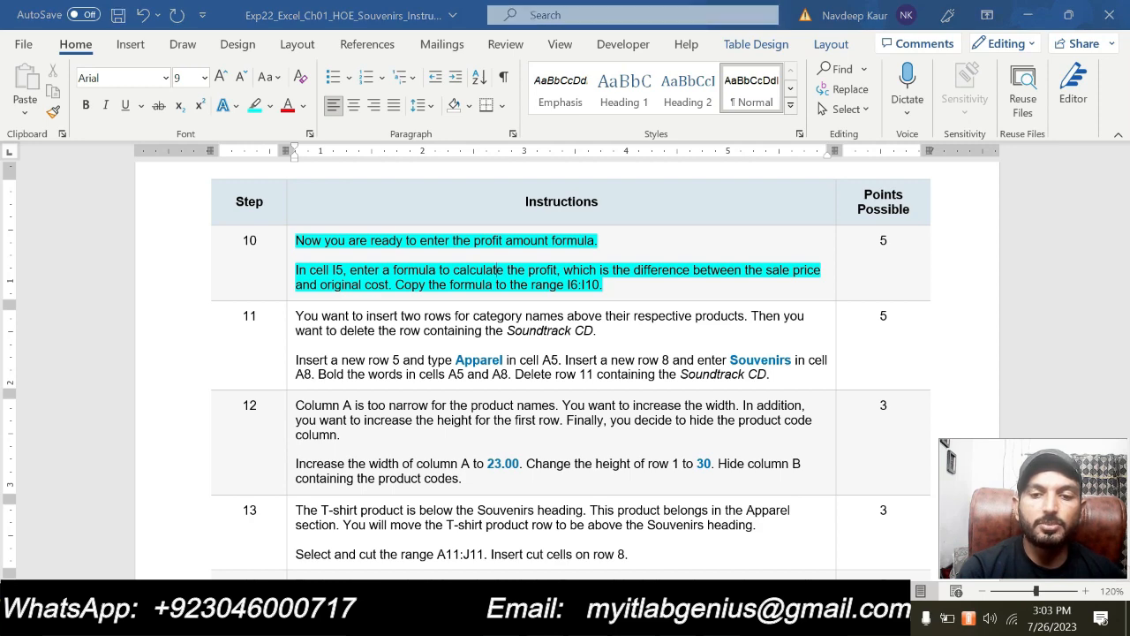
pyautogui.click(535, 275)
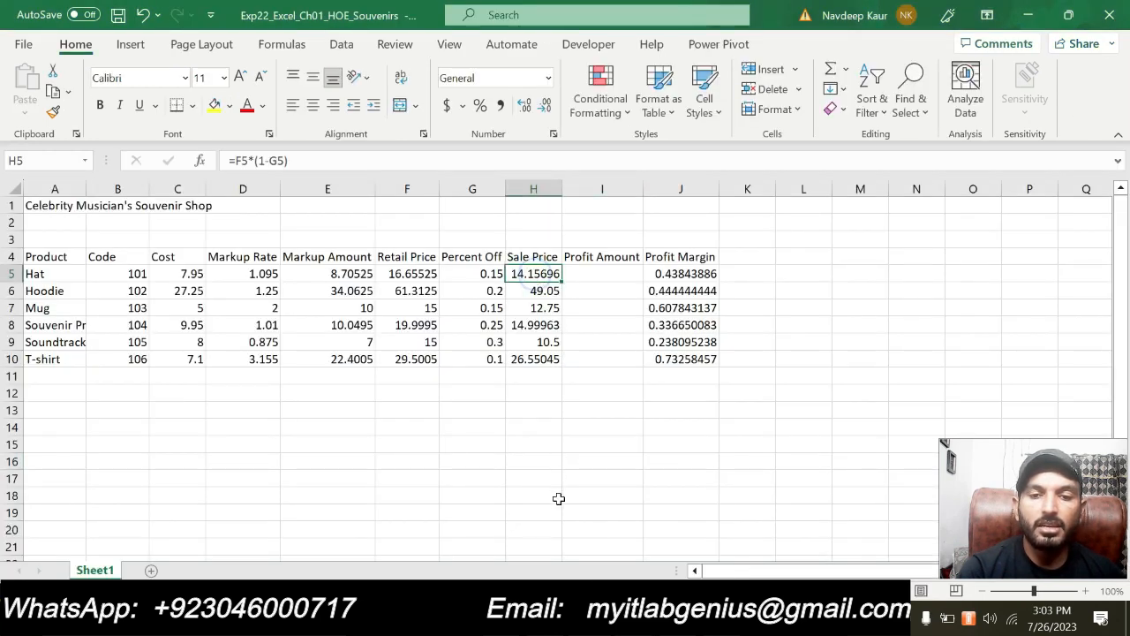
pyautogui.click(168, 273)
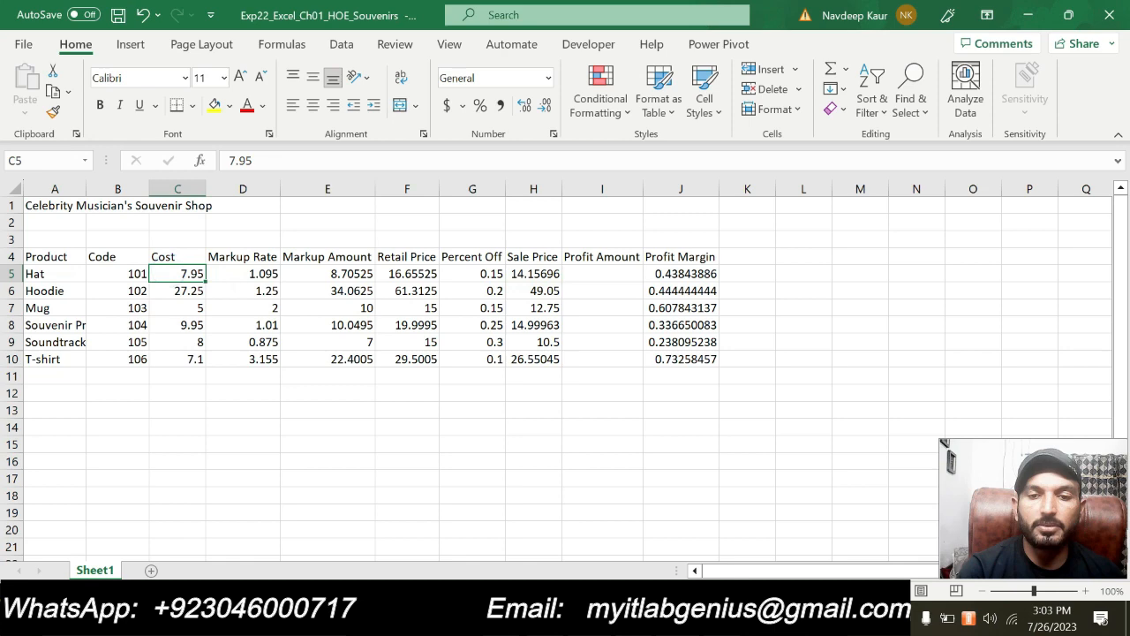
pyautogui.hotkey('alt', 'Tab')
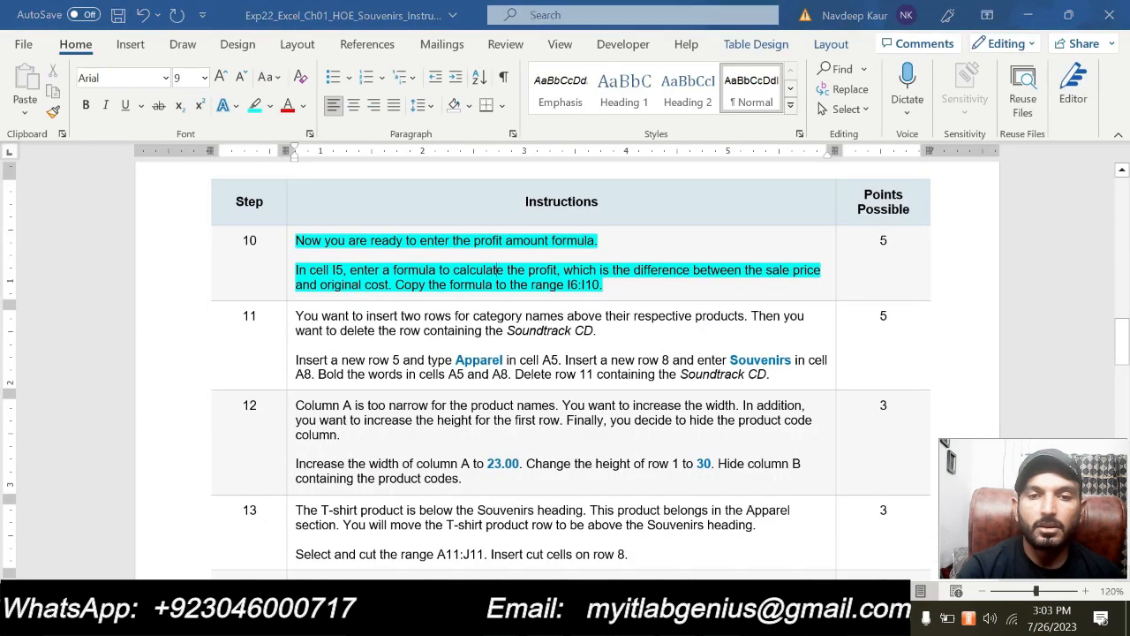
pyautogui.hotkey('alt', 'Tab')
pyautogui.click(607, 272)
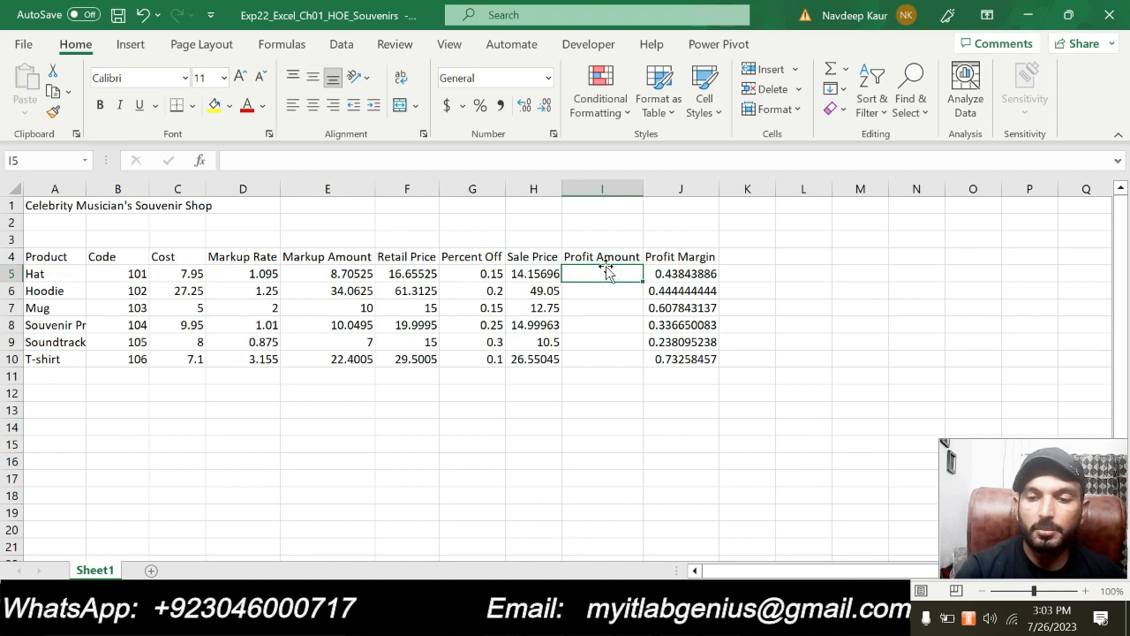
pyautogui.write('=')
pyautogui.click(530, 276)
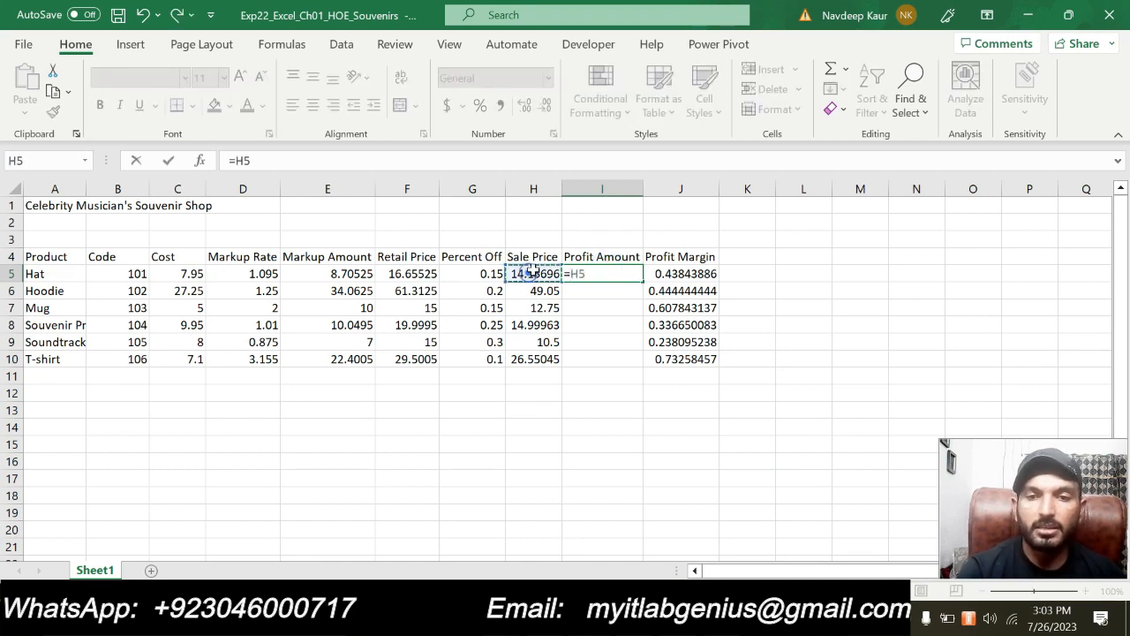
pyautogui.write('-')
pyautogui.click(171, 275)
pyautogui.press('Return')
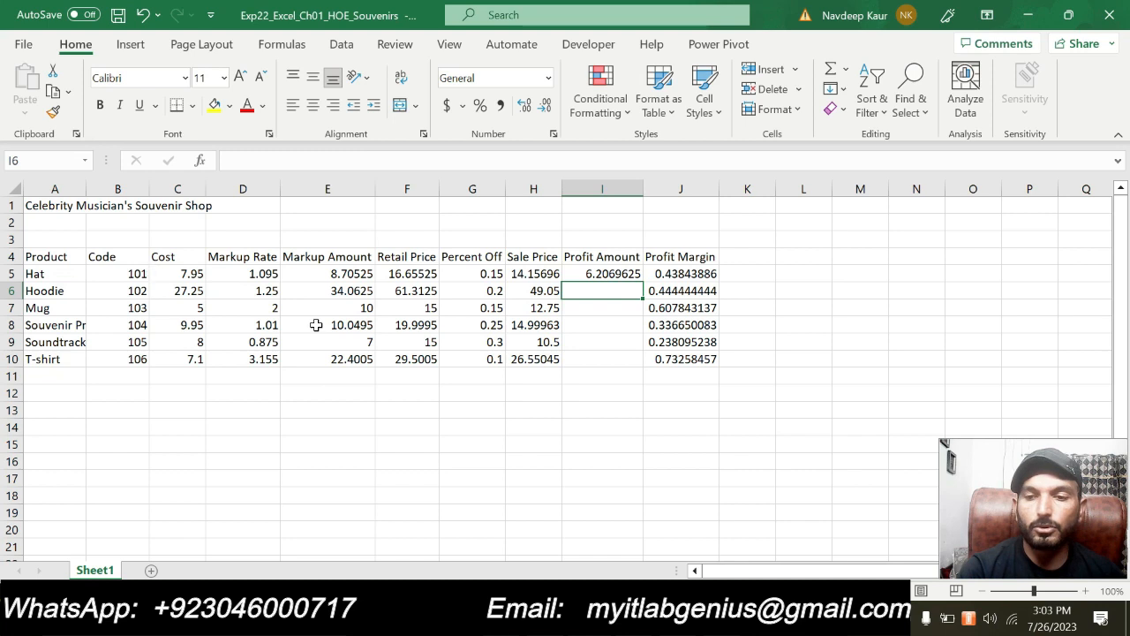
pyautogui.click(626, 274)
pyautogui.moveTo(643, 281); pyautogui.dragTo(576, 363)
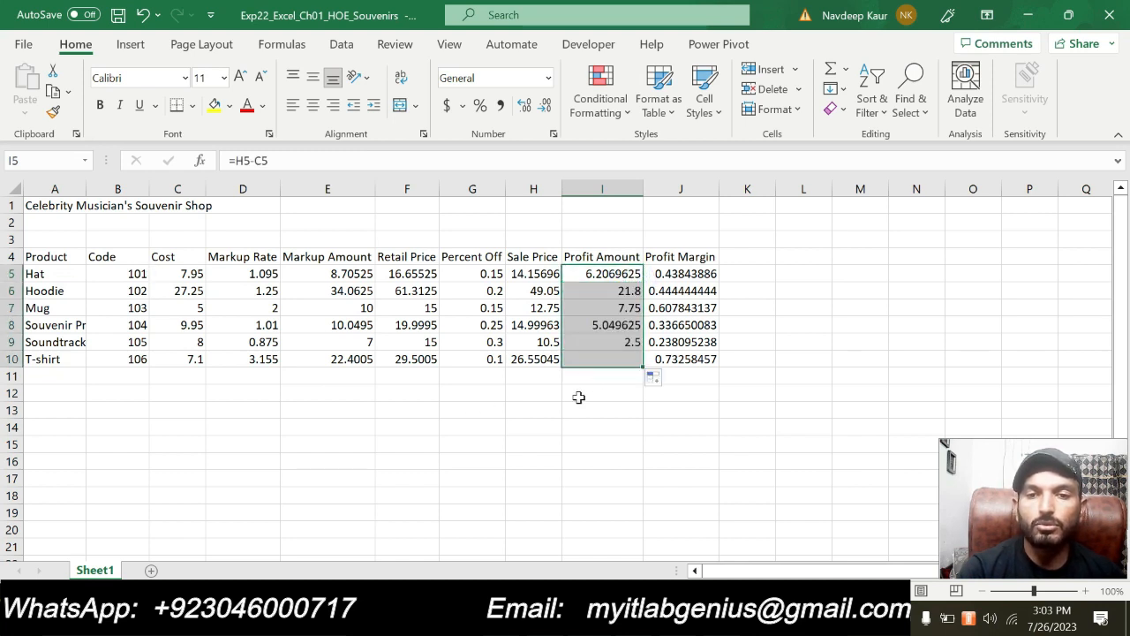
# Switch to Word, look through the remaining instructions, clear the turquoise highlighting from step 10 and apply it to both paragraphs of step 11
pyautogui.click(524, 438)
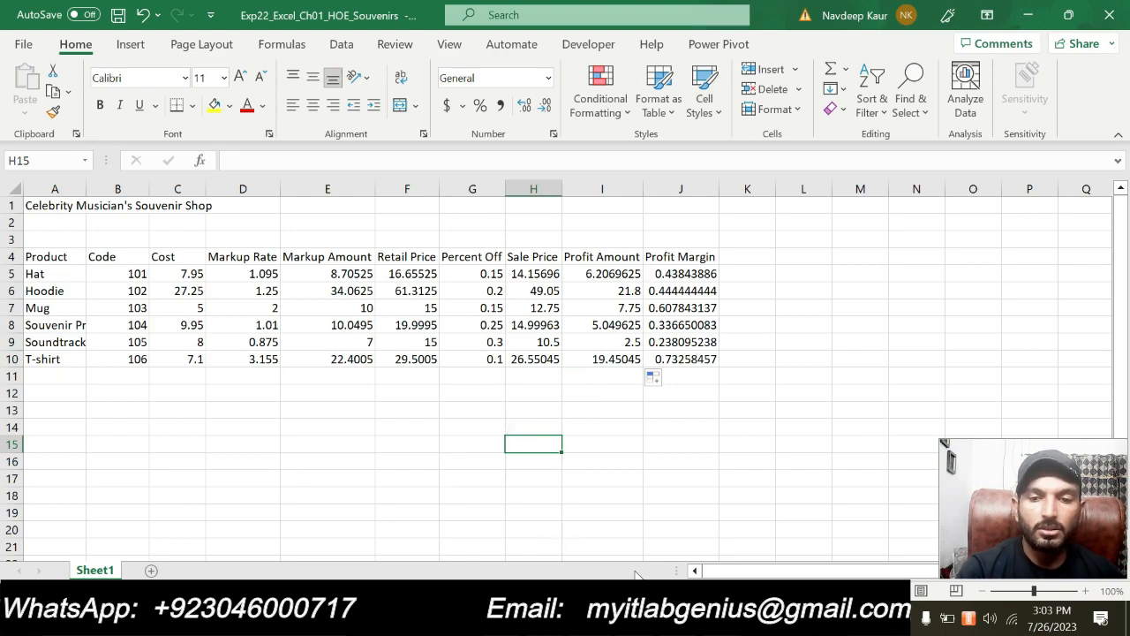
pyautogui.hotkey('alt', 'Tab')
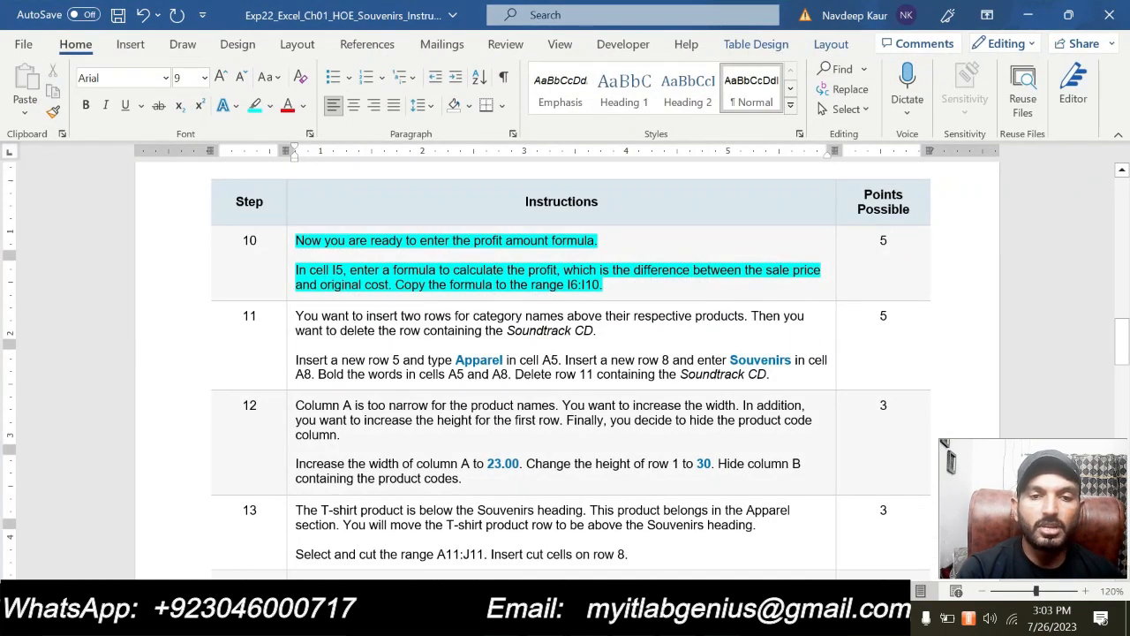
pyautogui.scroll(-5, 566, 371)
pyautogui.scroll(-10, 566, 371)
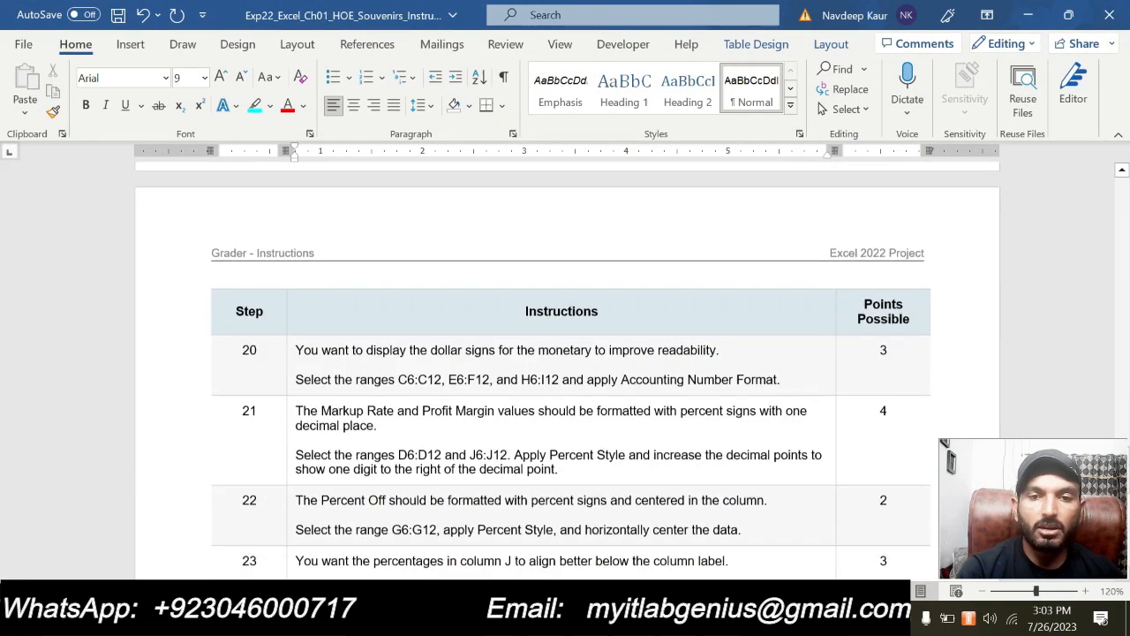
pyautogui.scroll(-8, 566, 371)
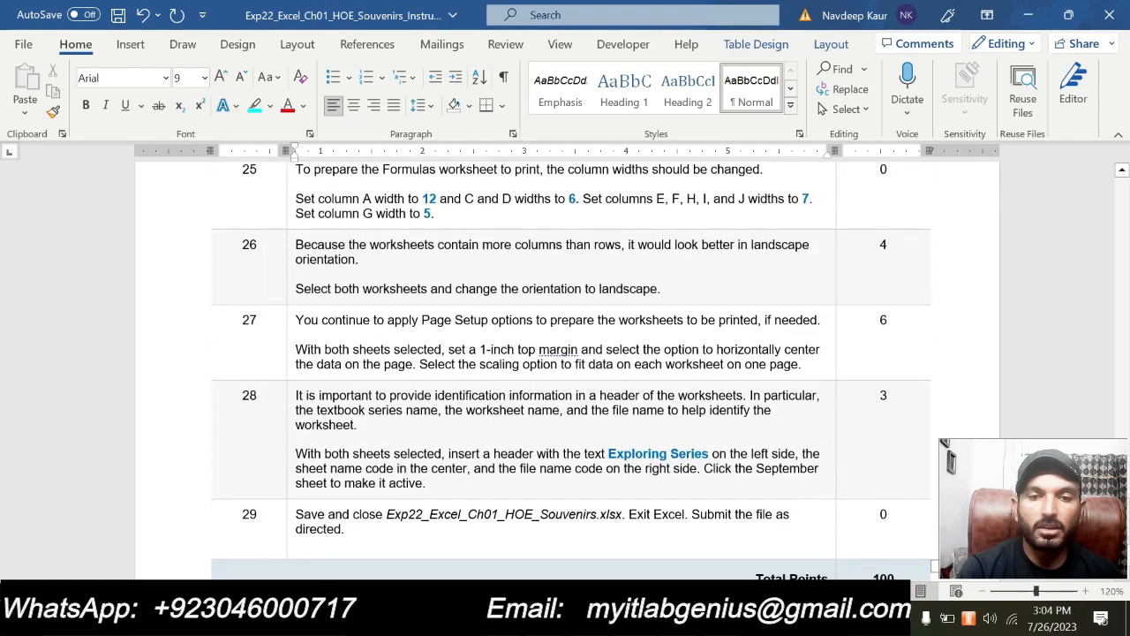
pyautogui.scroll(20, 502, 199)
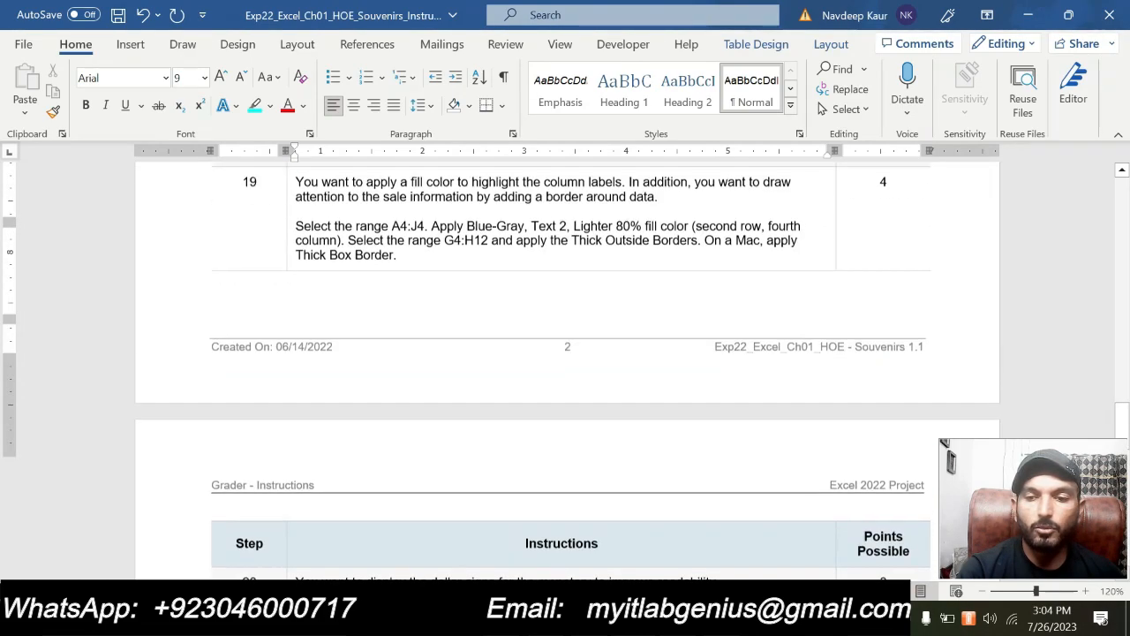
pyautogui.scroll(2, 565, 371)
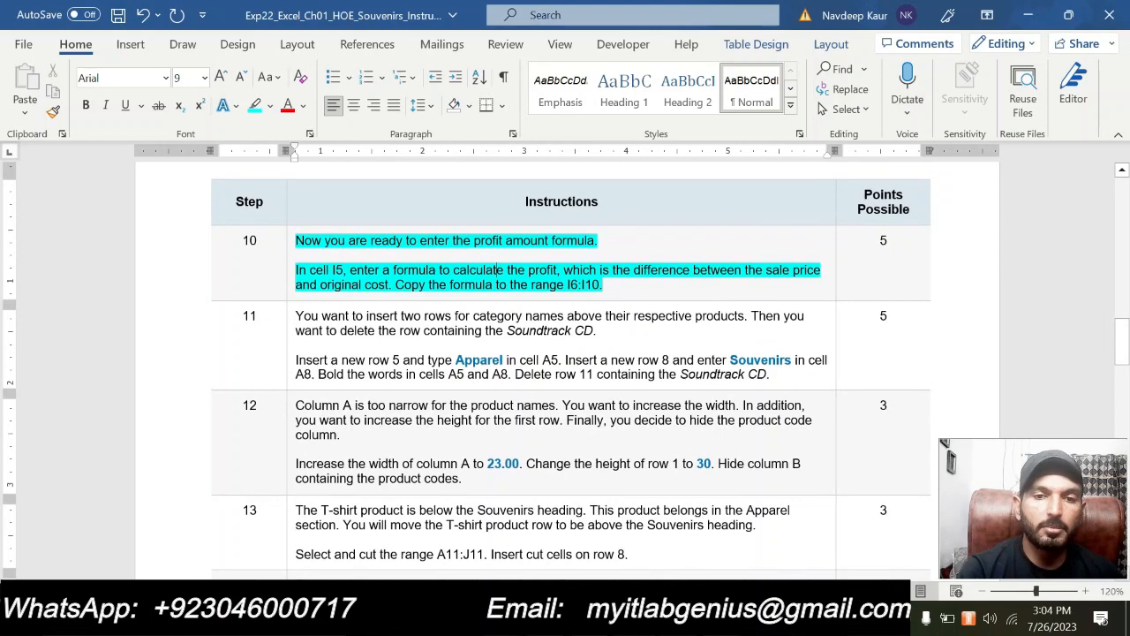
pyautogui.moveTo(608, 284); pyautogui.dragTo(295, 240)
pyautogui.click(375, 231)
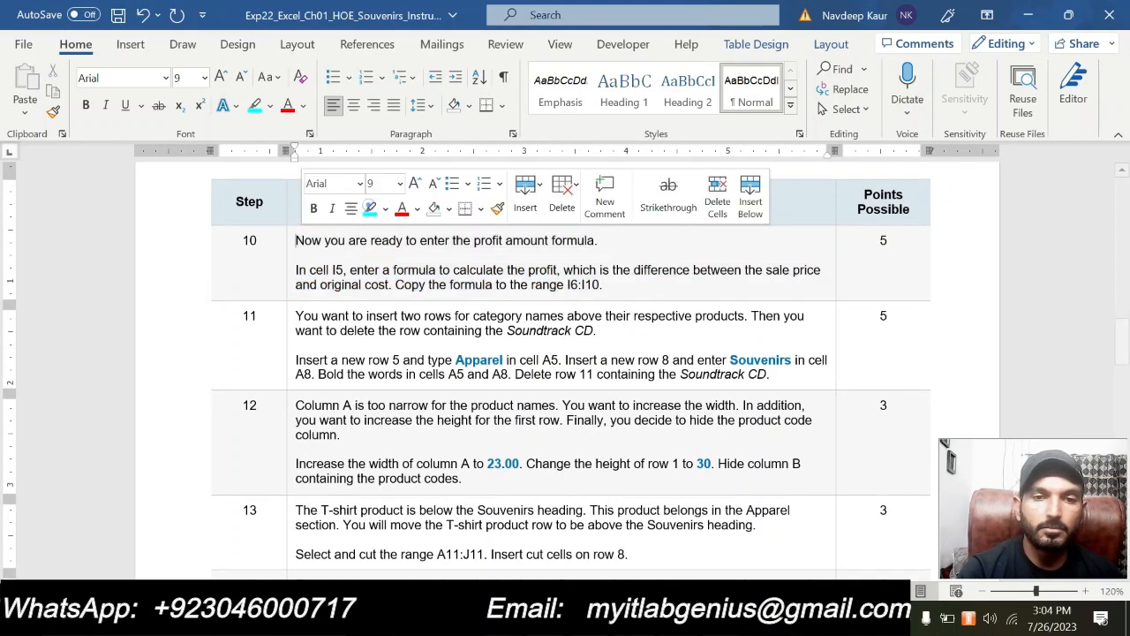
pyautogui.moveTo(770, 374); pyautogui.dragTo(295, 315)
pyautogui.click(371, 287)
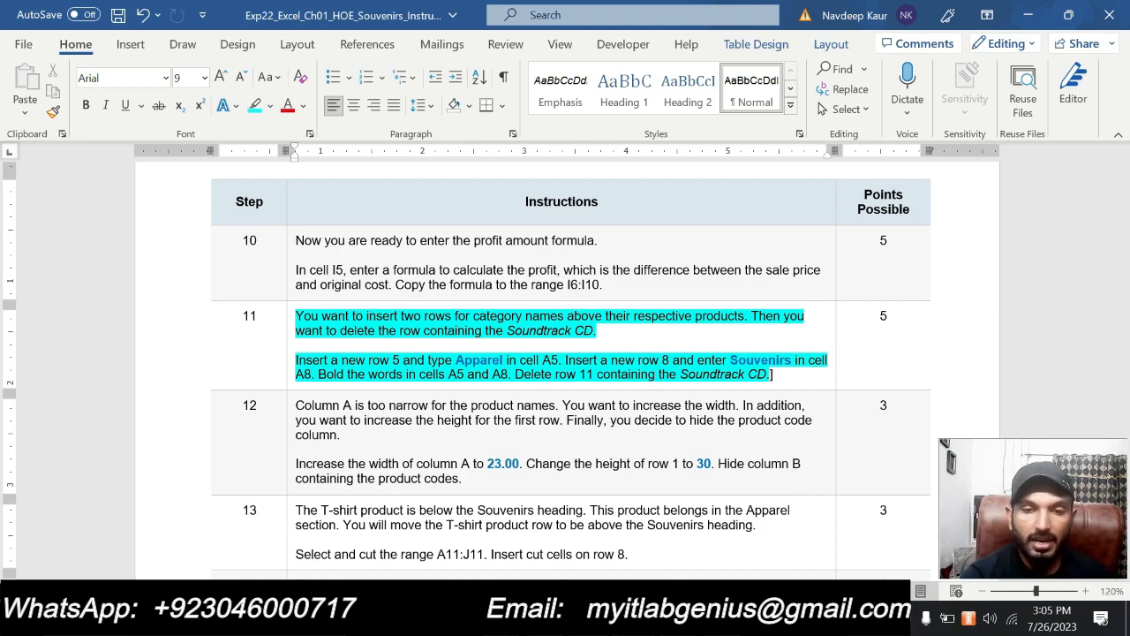
# Switch to Excel and insert a new row 5 above the Hat product row
pyautogui.click(565, 619)
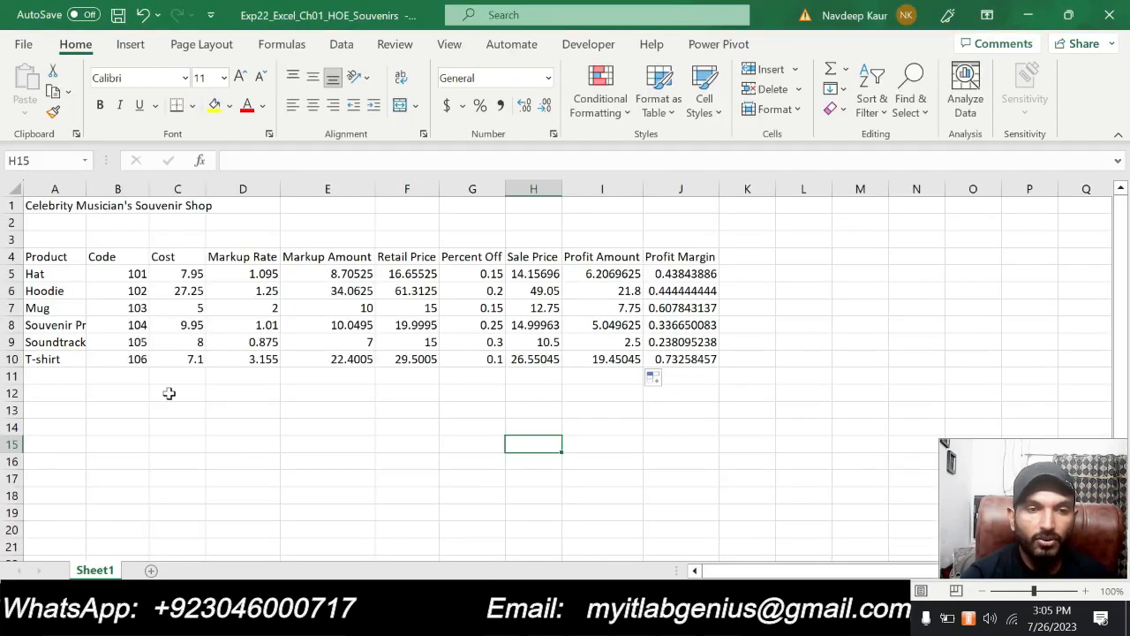
pyautogui.click(12, 291)
pyautogui.click(13, 275)
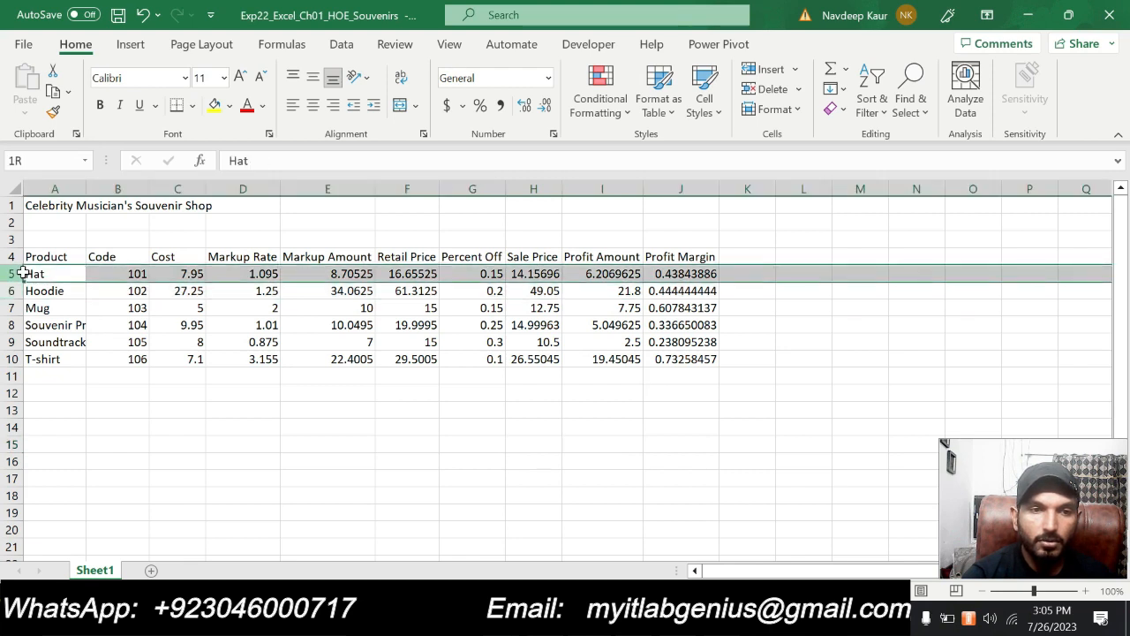
pyautogui.click(12, 290)
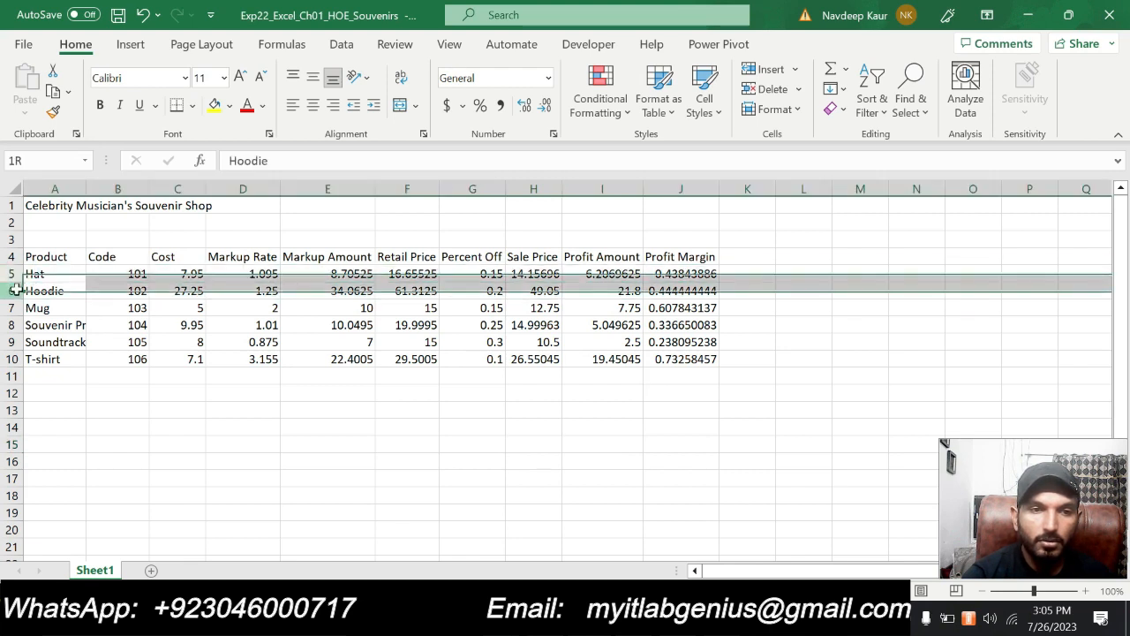
pyautogui.click(14, 274)
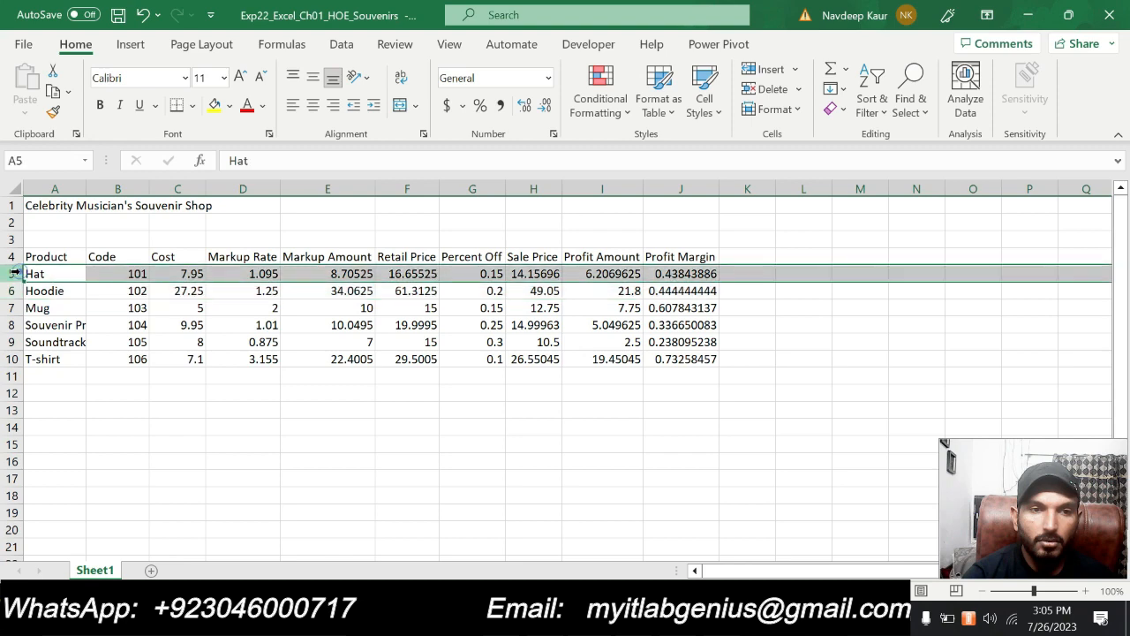
pyautogui.rightClick(16, 274)
pyautogui.click(89, 426)
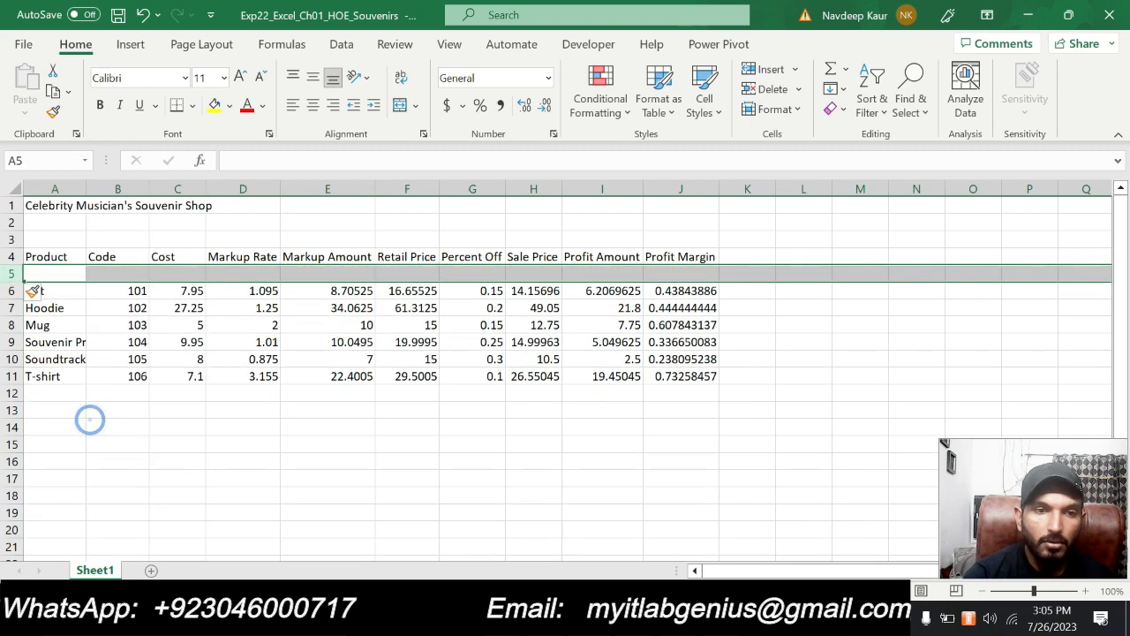
# Check the category name in Word's step 11 and enter Apparel in cell A5 of the Excel sheet
pyautogui.click(45, 274)
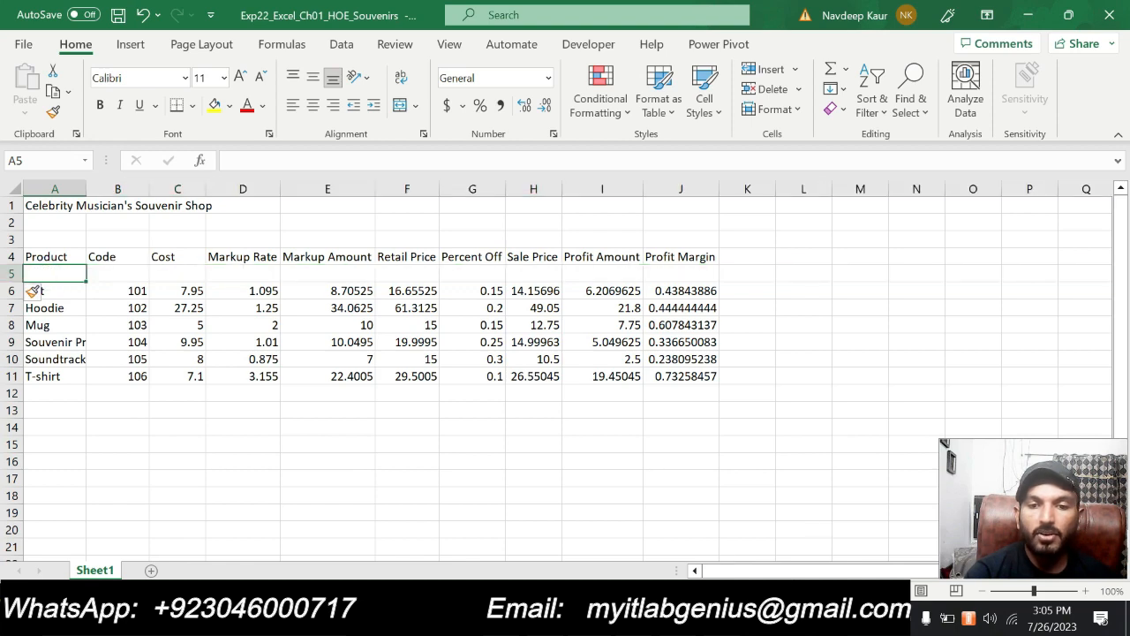
pyautogui.hotkey('alt', 'Tab')
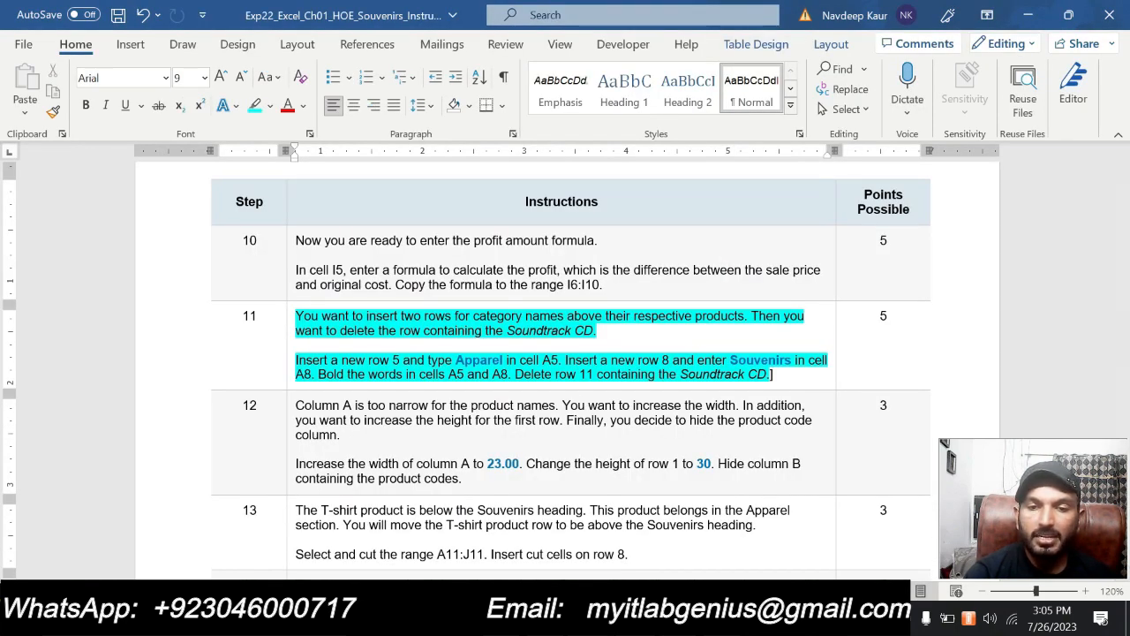
pyautogui.hotkey('alt', 'Tab')
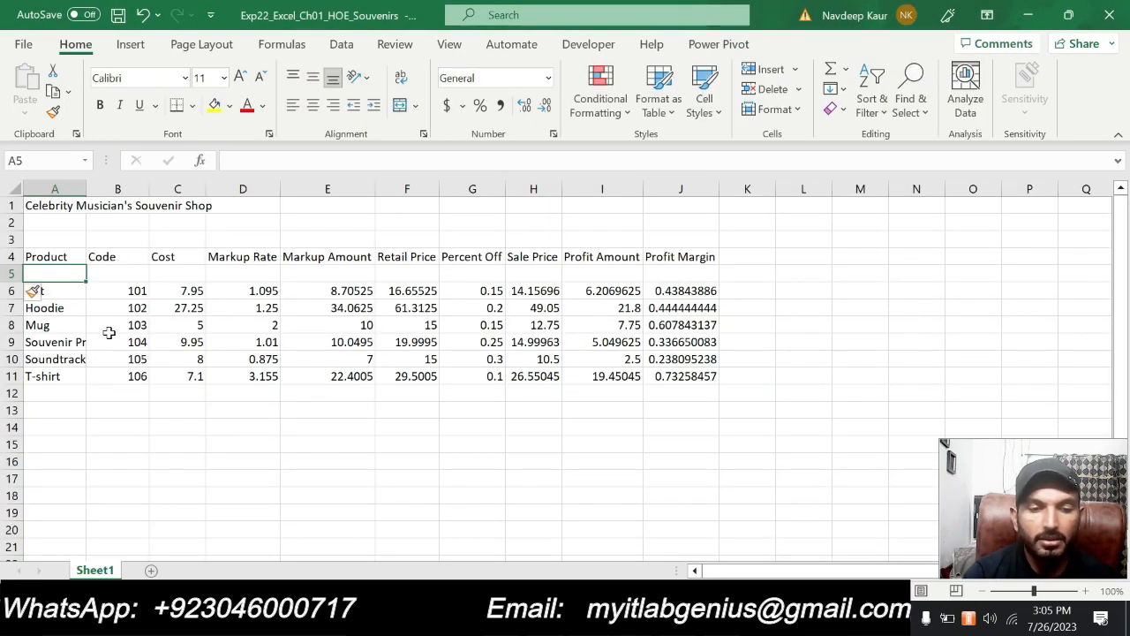
pyautogui.write('Apparel')
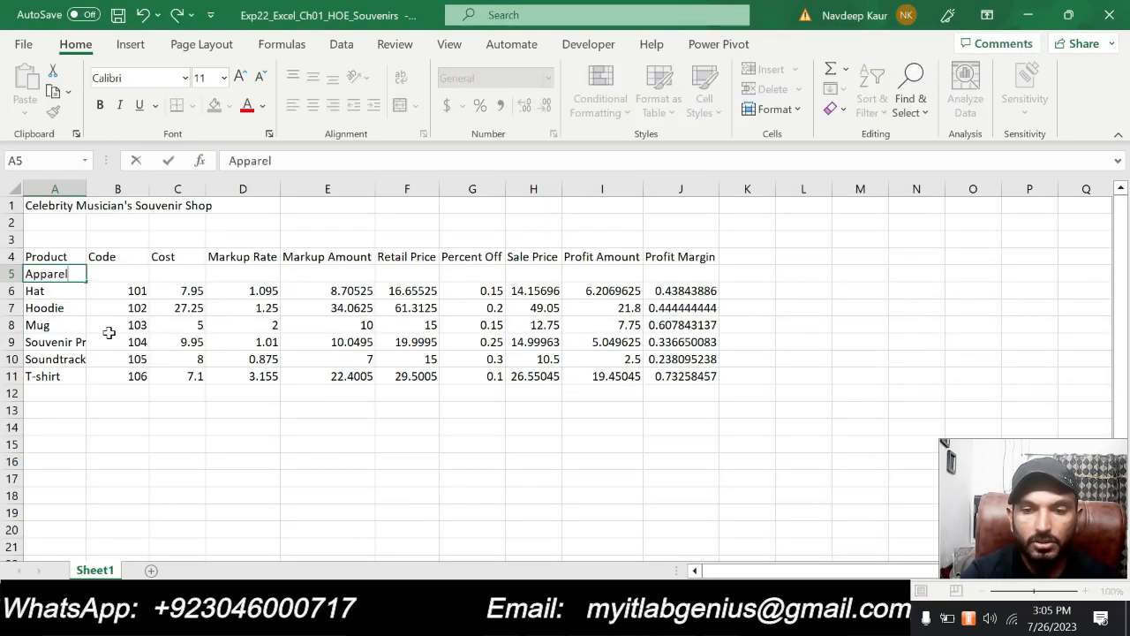
pyautogui.press('Return')
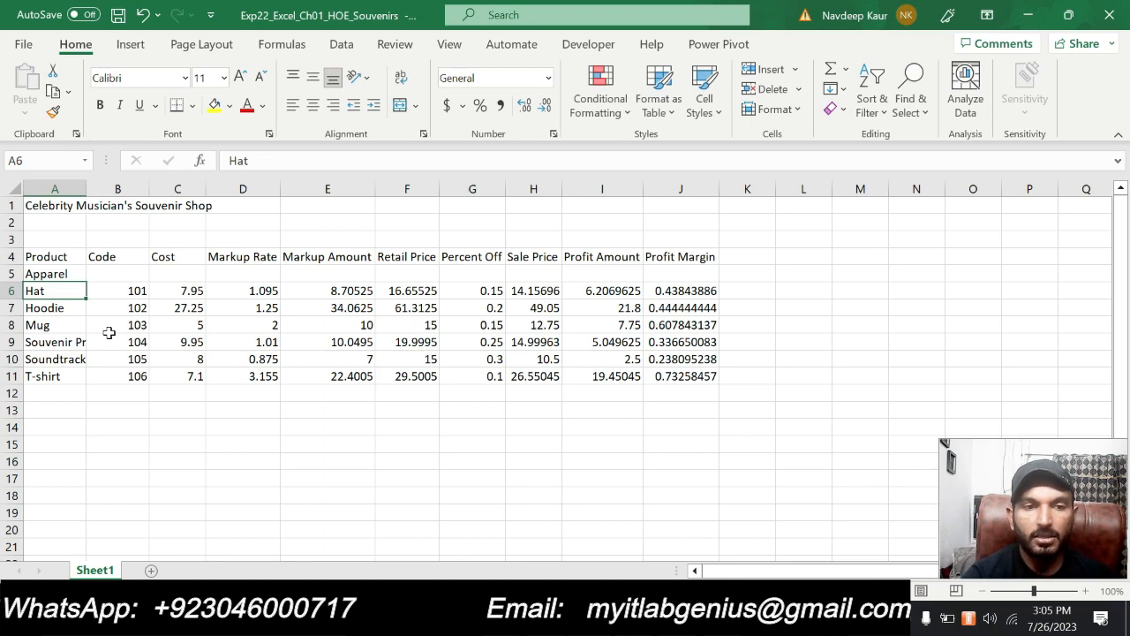
# Check step 11 in Word, return to Excel and insert a new row 8 above the Mug product row
pyautogui.hotkey('alt', 'Tab')
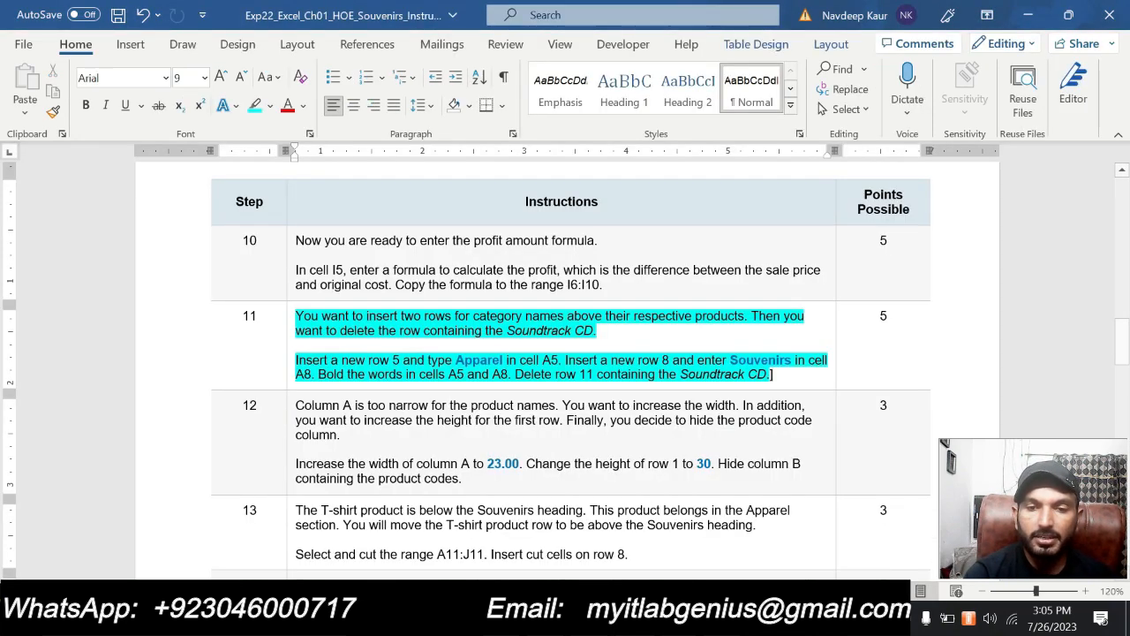
pyautogui.hotkey('alt', 'Tab')
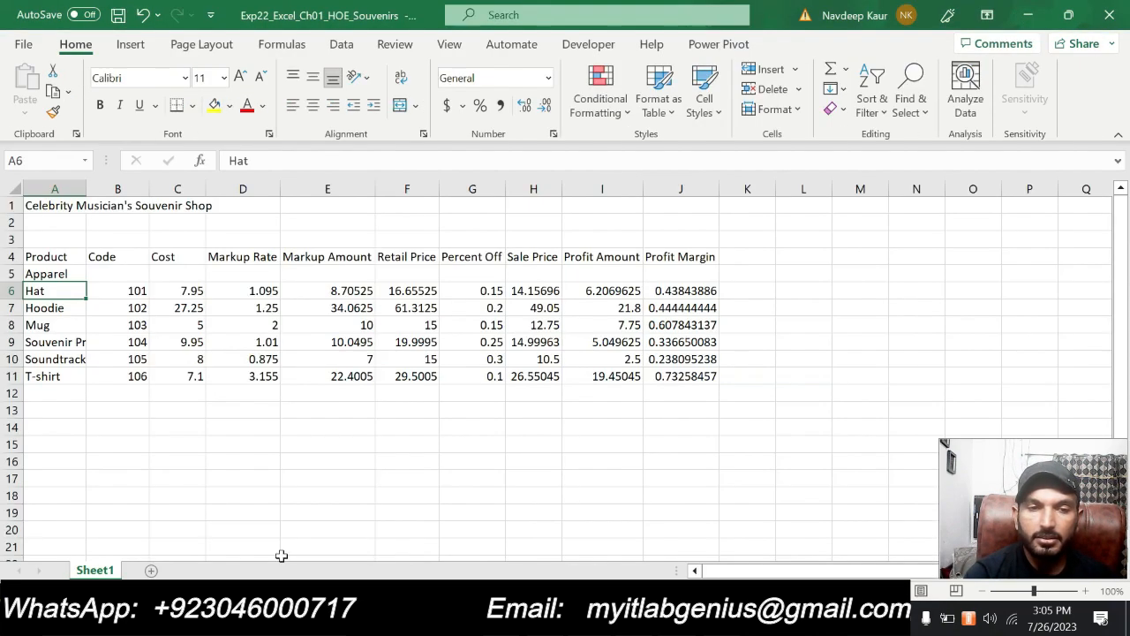
pyautogui.click(16, 325)
pyautogui.rightClick(18, 324)
pyautogui.click(71, 427)
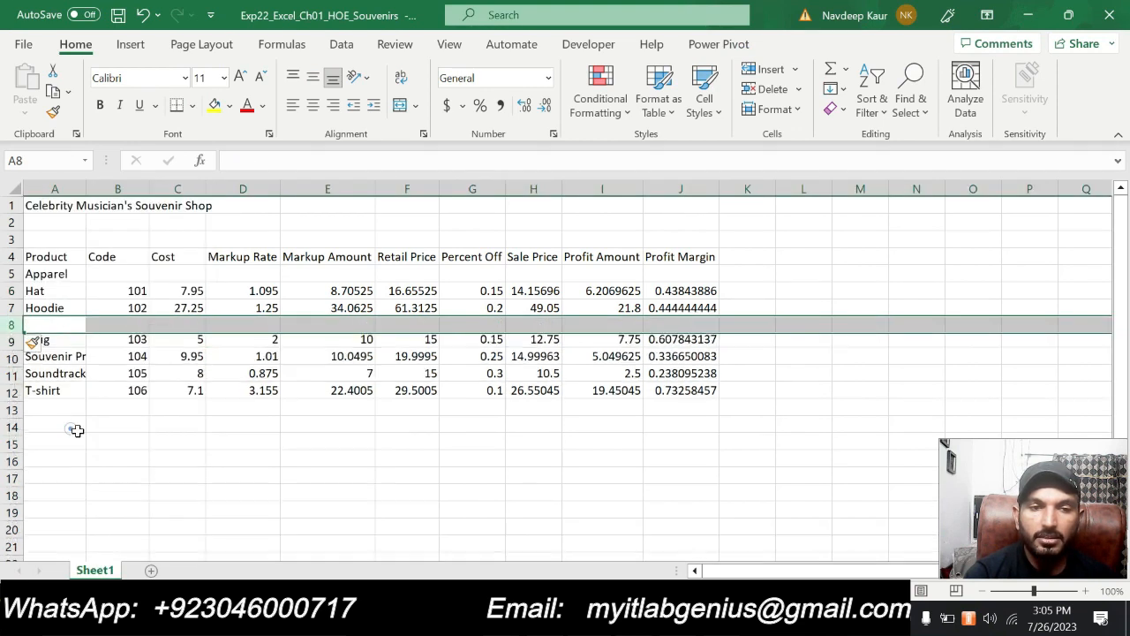
# Recheck the wording of step 11 in Word and enter Souvenirs in cell A8 of the Excel sheet
pyautogui.click(48, 324)
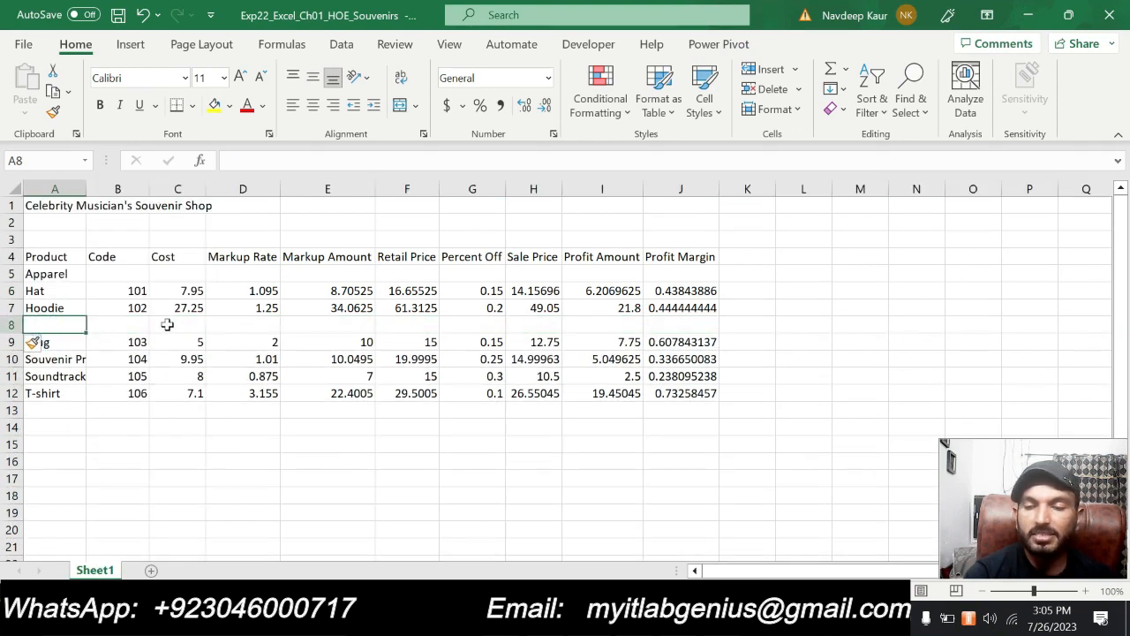
pyautogui.click(611, 619)
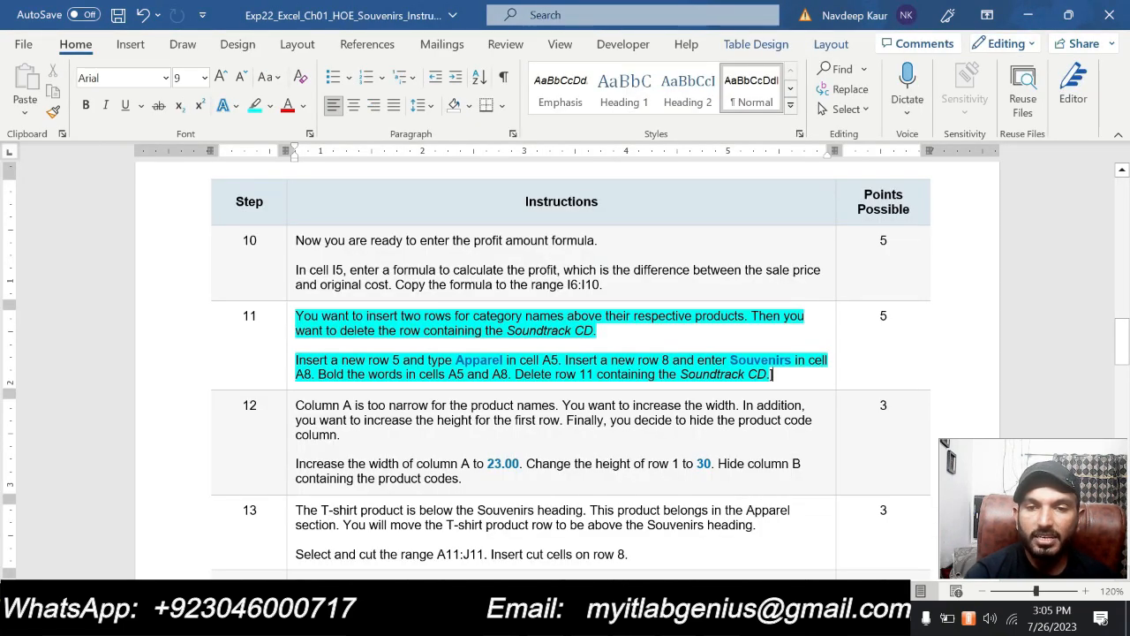
pyautogui.click(611, 618)
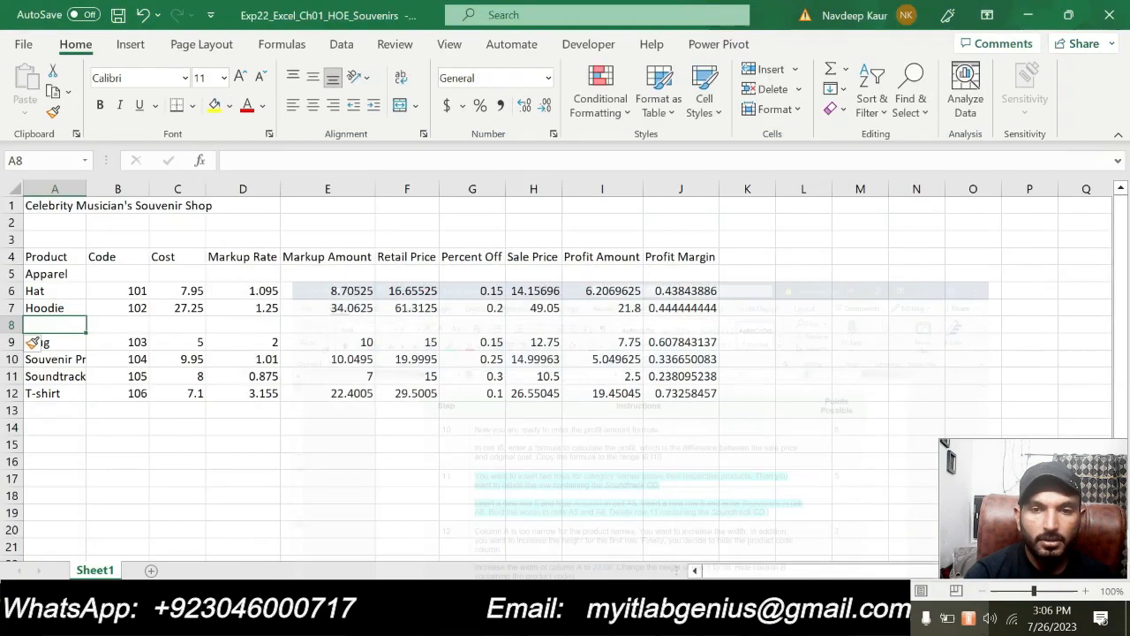
pyautogui.write('S')
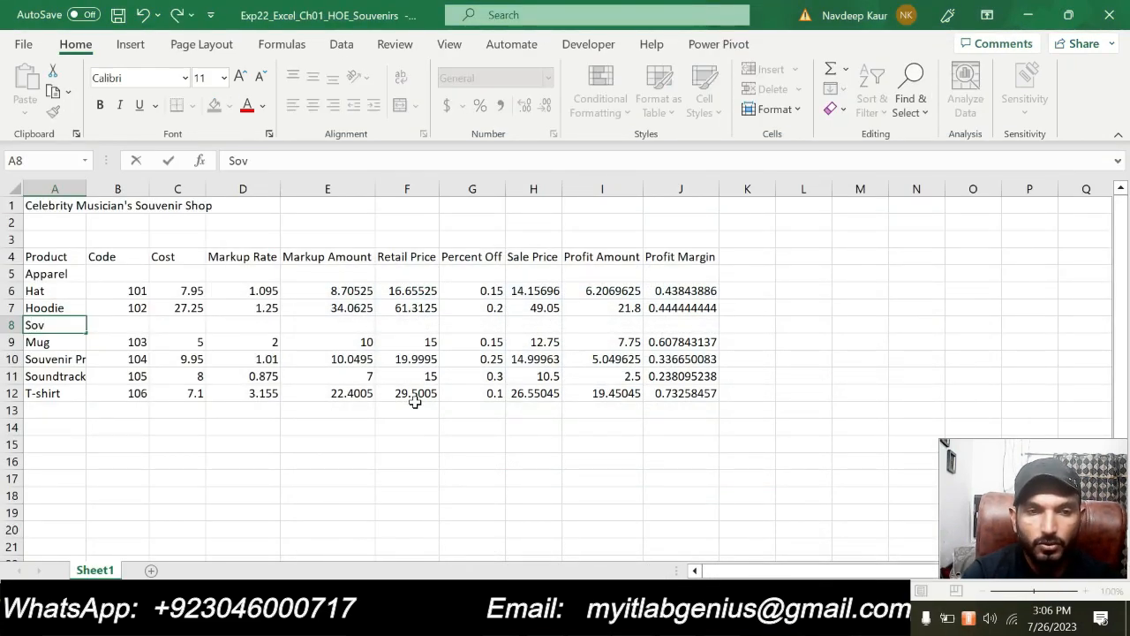
pyautogui.write('ouvenirs')
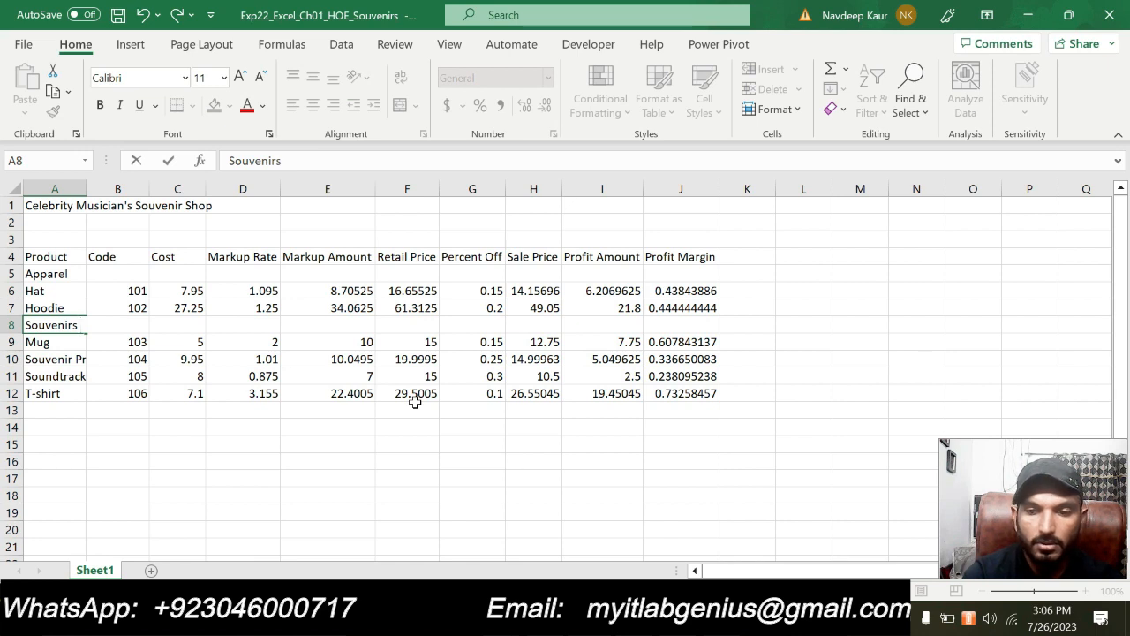
pyautogui.press('Return')
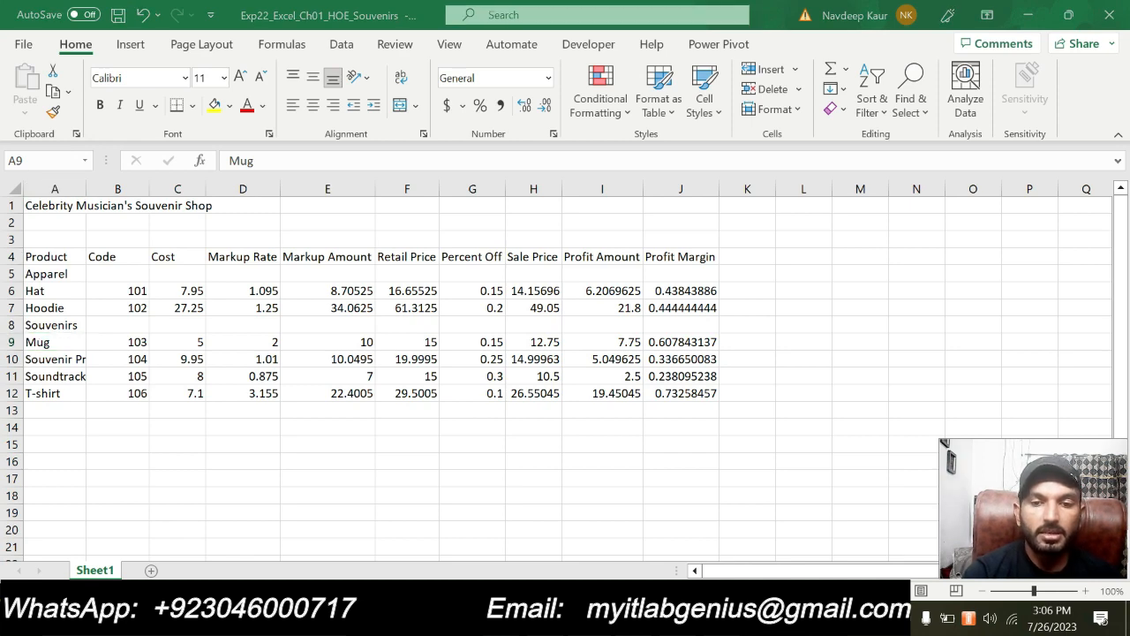
# Check the formatting instruction in Word, return to Excel and bold the category names in cells A5 and A8
pyautogui.hotkey('alt', 'Tab')
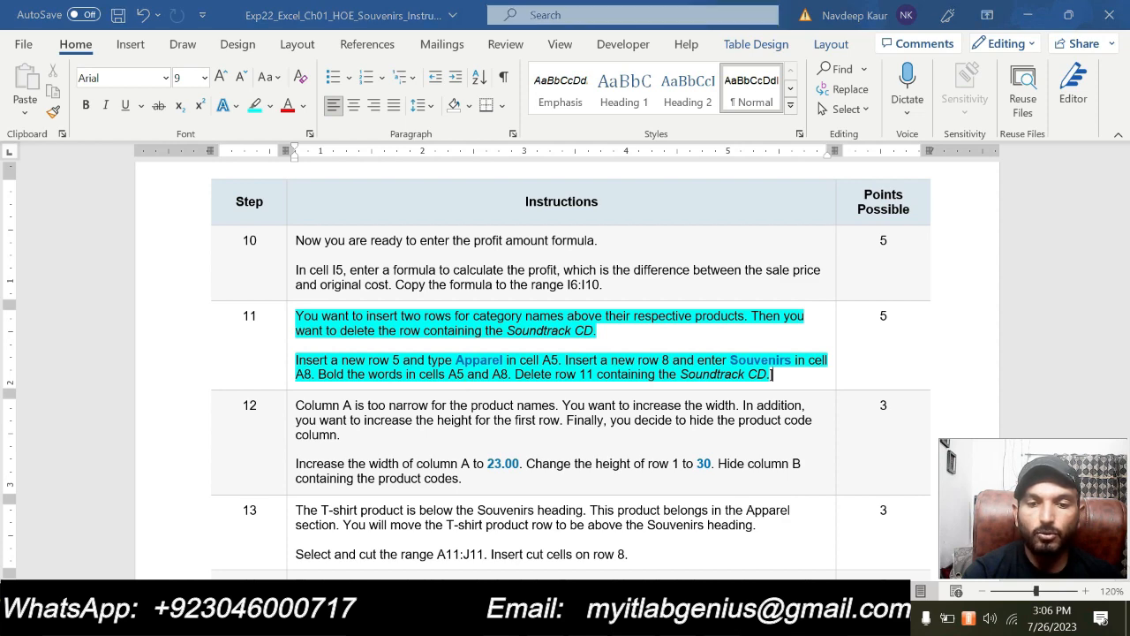
pyautogui.hotkey('alt', 'Tab')
pyautogui.click(57, 280)
pyautogui.click(100, 105)
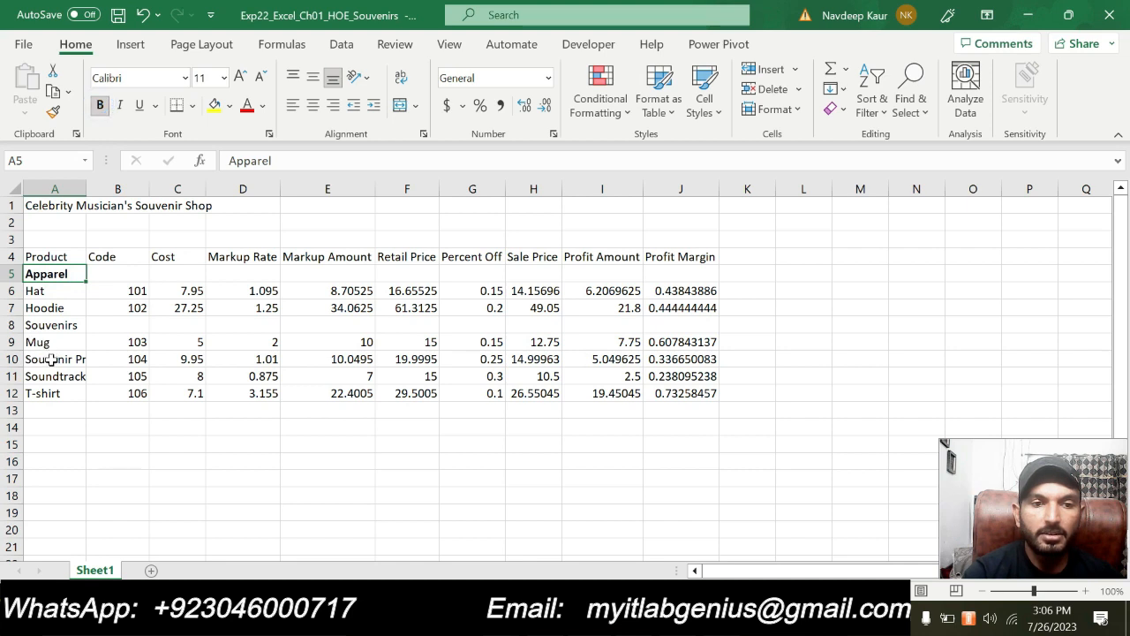
pyautogui.click(55, 325)
pyautogui.click(100, 105)
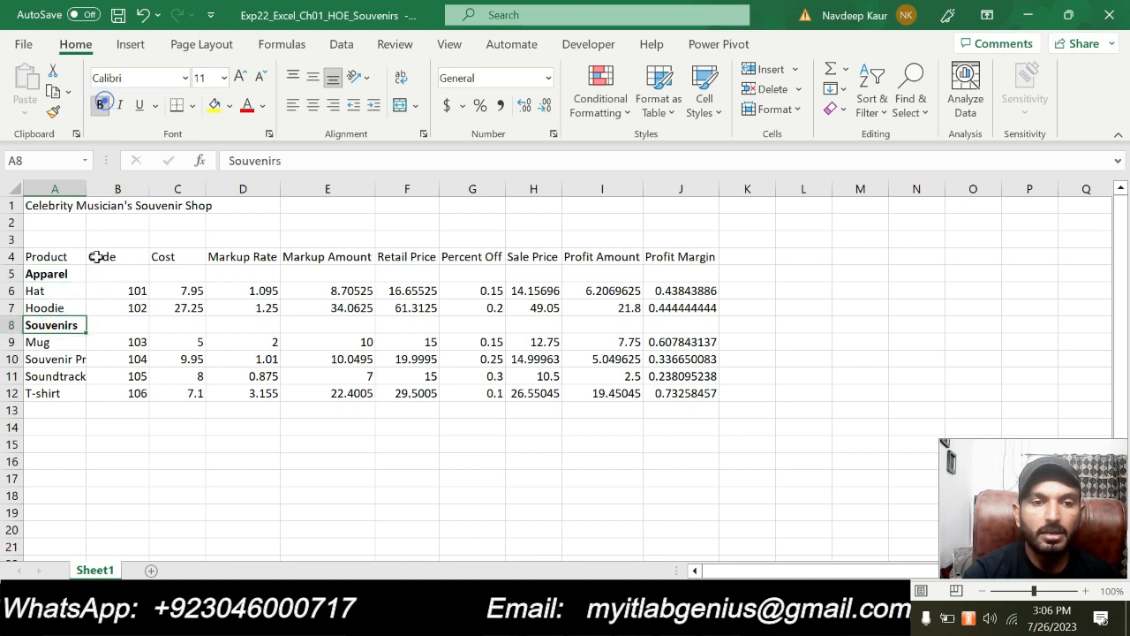
# Delete row 11 containing the Soundtrack CD product
pyautogui.click(11, 376)
pyautogui.rightClick(15, 376)
pyautogui.click(97, 230)
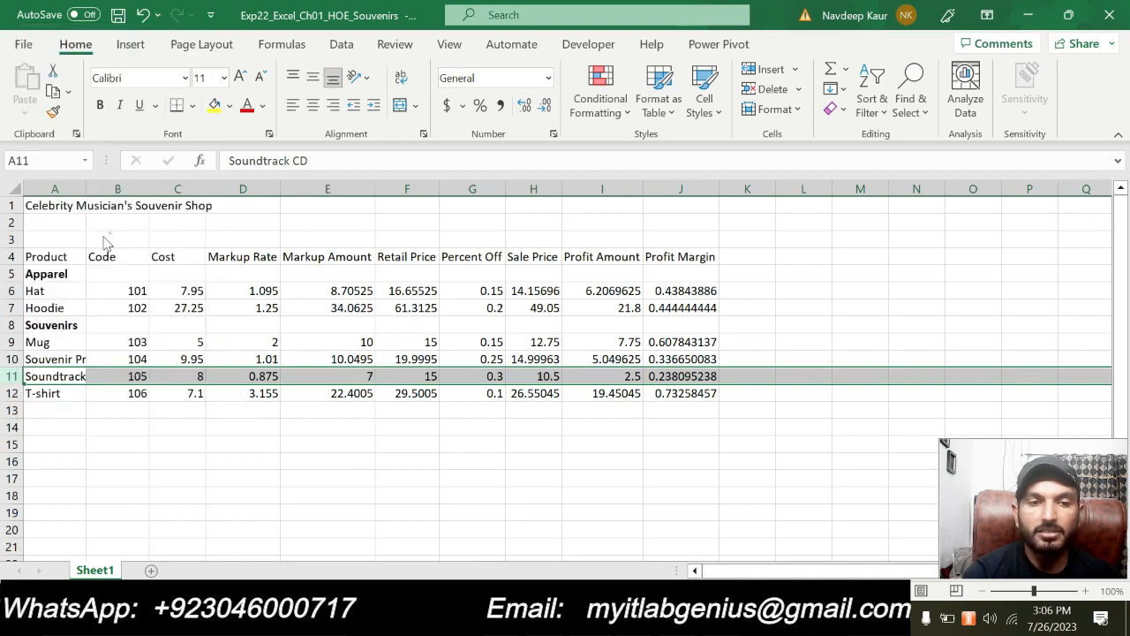
# Switch to Word, clear the turquoise highlighting from step 11 and apply it to both paragraphs of step 12
pyautogui.hotkey('alt', 'Tab')
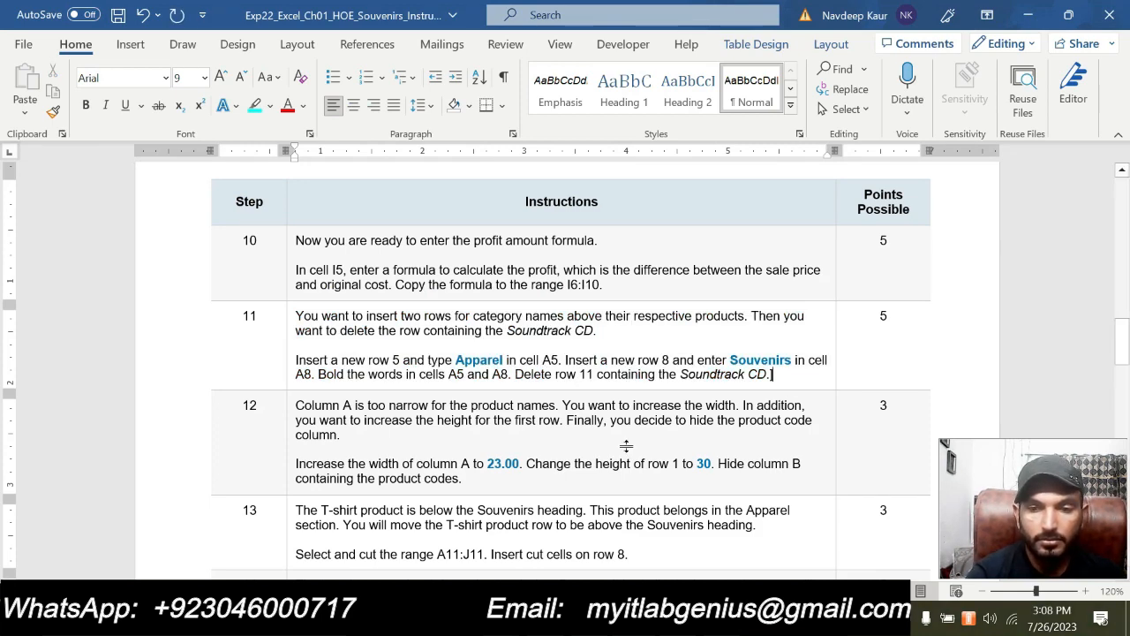
pyautogui.scroll(-1, 626, 446)
pyautogui.moveTo(460, 430); pyautogui.dragTo(297, 356)
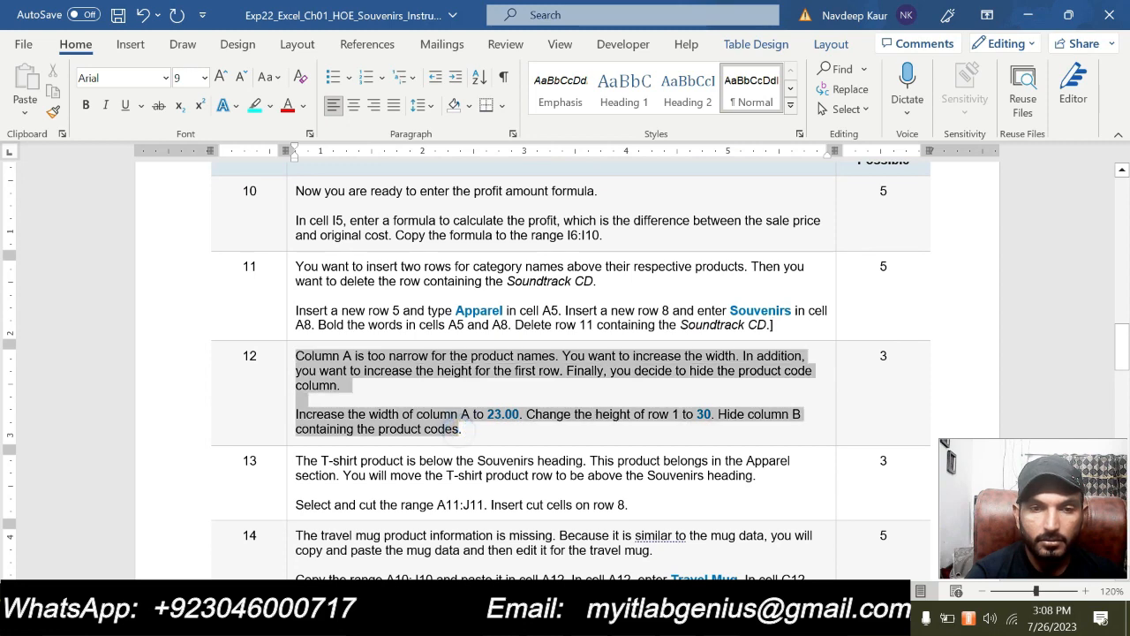
pyautogui.click(494, 426)
pyautogui.moveTo(494, 425); pyautogui.dragTo(297, 356)
pyautogui.click(364, 328)
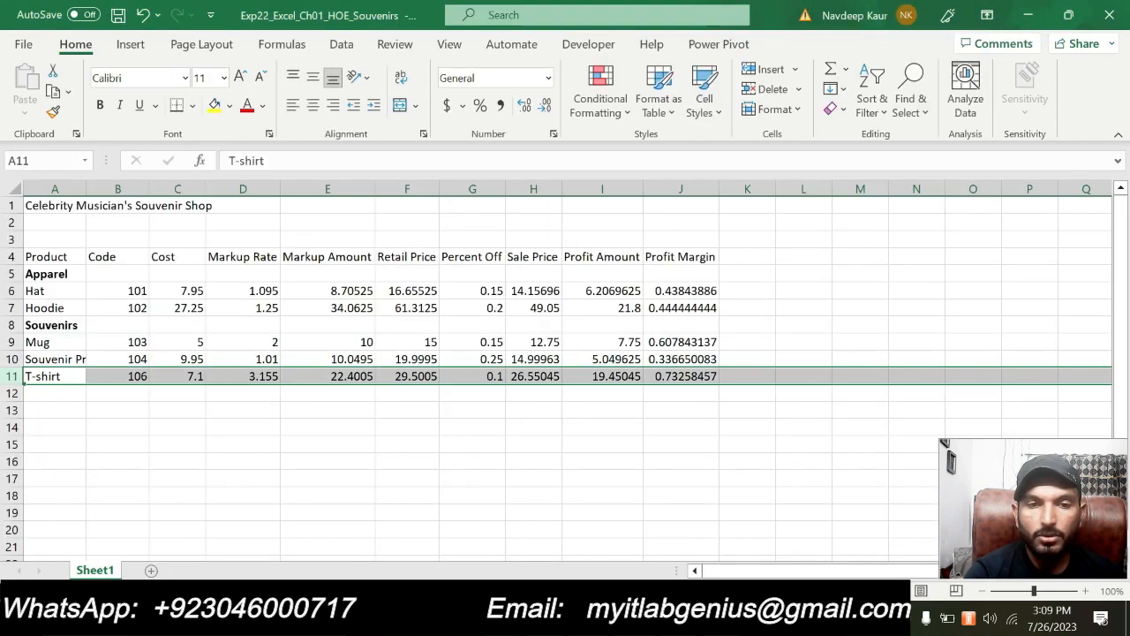
# Switch back to the Excel workbook and set the width of column A to 23
pyautogui.hotkey('alt', 'Tab')
pyautogui.rightClick(59, 191)
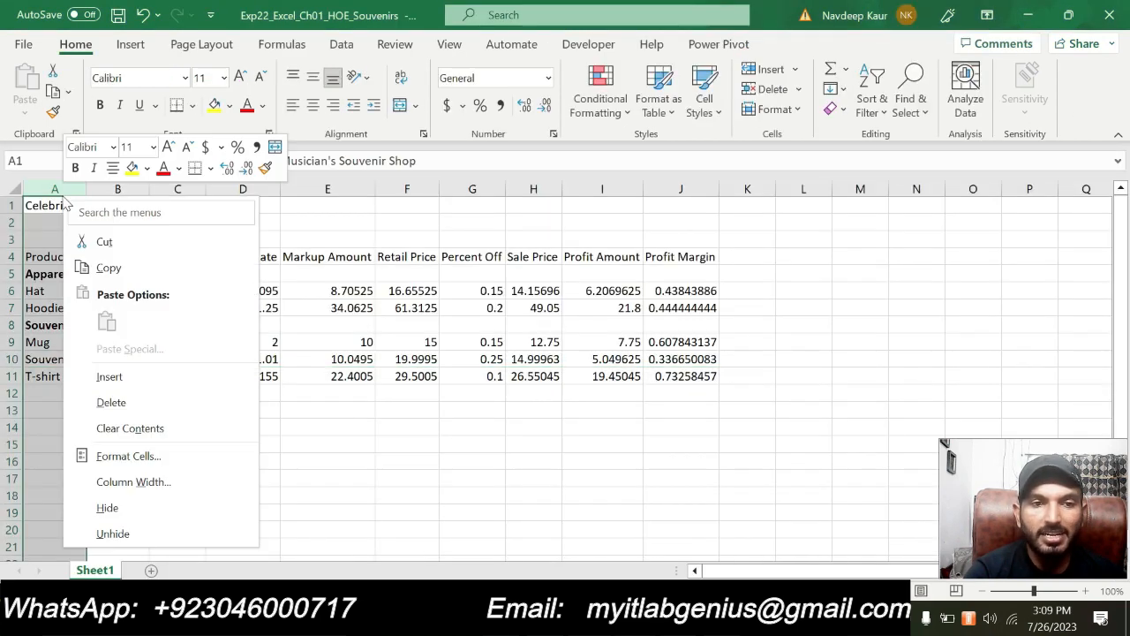
pyautogui.click(132, 483)
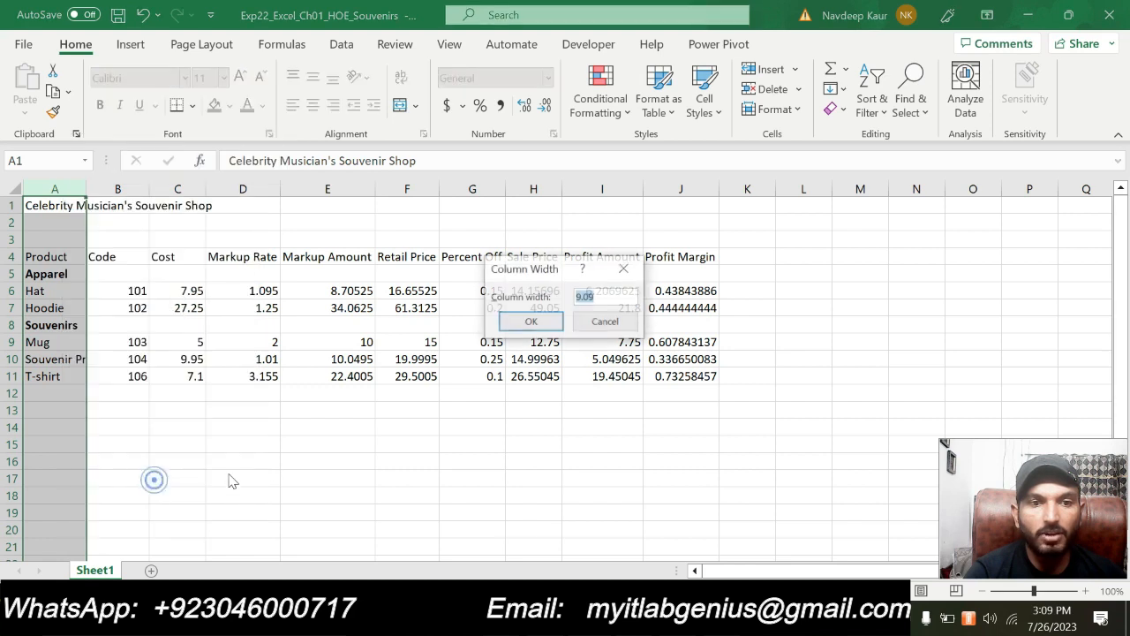
pyautogui.write('23')
pyautogui.write('.8')
pyautogui.click(531, 322)
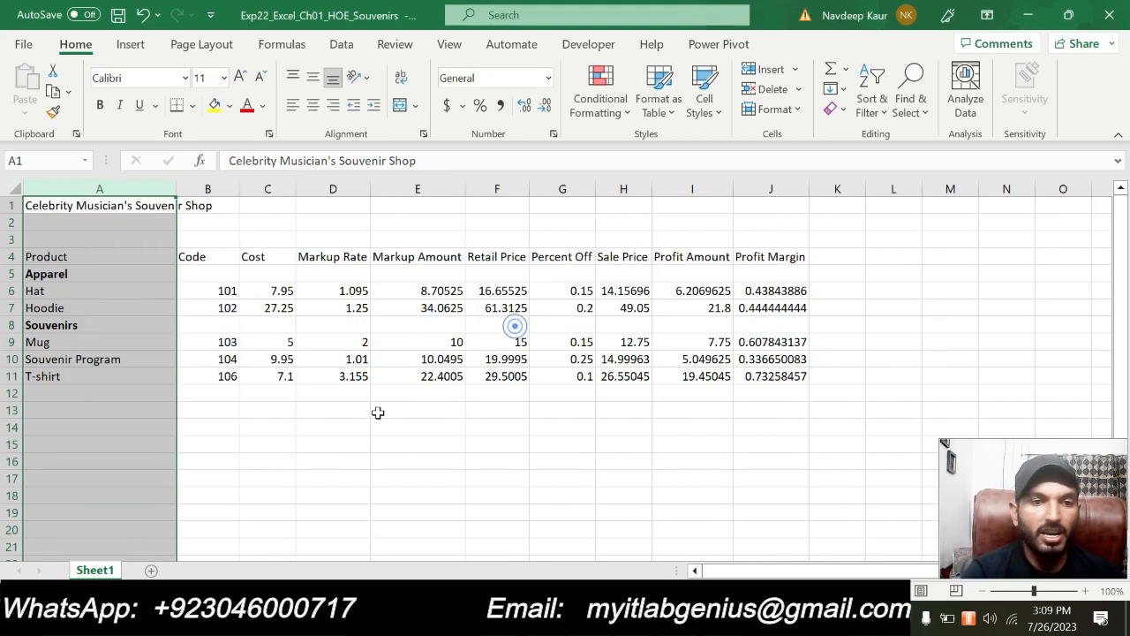
pyautogui.click(311, 441)
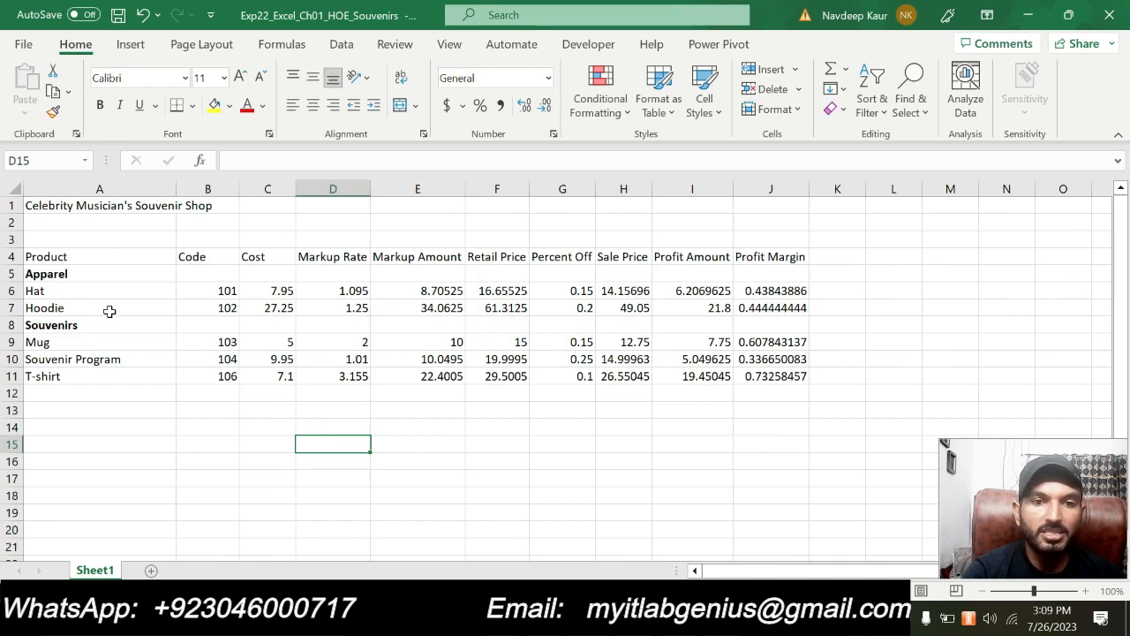
# Check the row height instruction in step 12 in Word, return to Excel and set the height of row 1 to 30
pyautogui.click(590, 618)
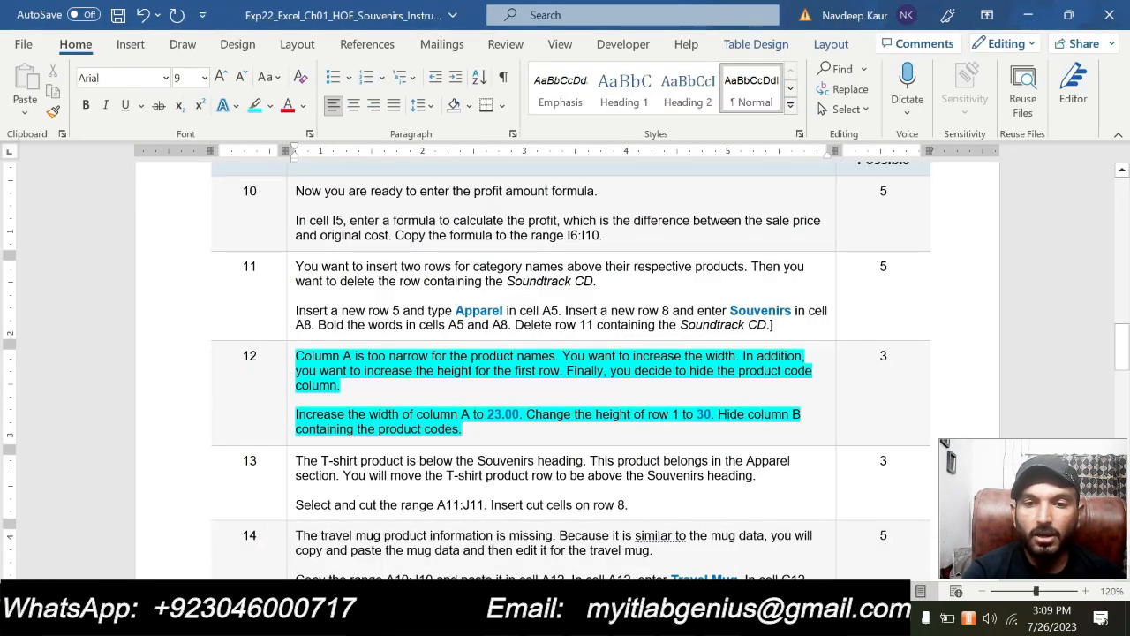
pyautogui.click(549, 619)
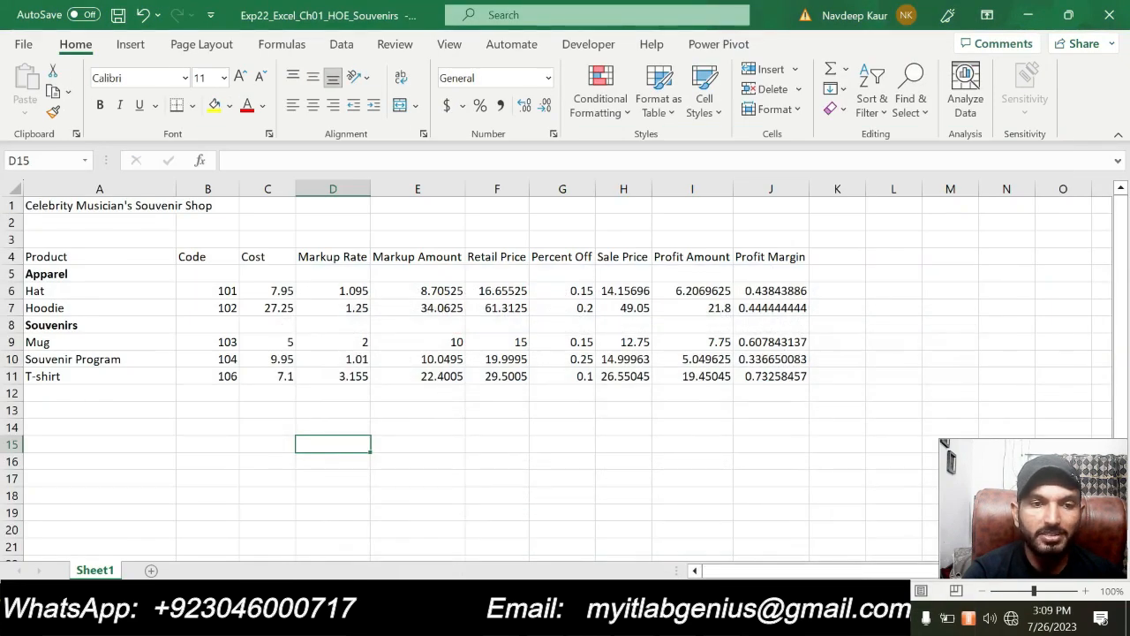
pyautogui.rightClick(13, 205)
pyautogui.click(138, 495)
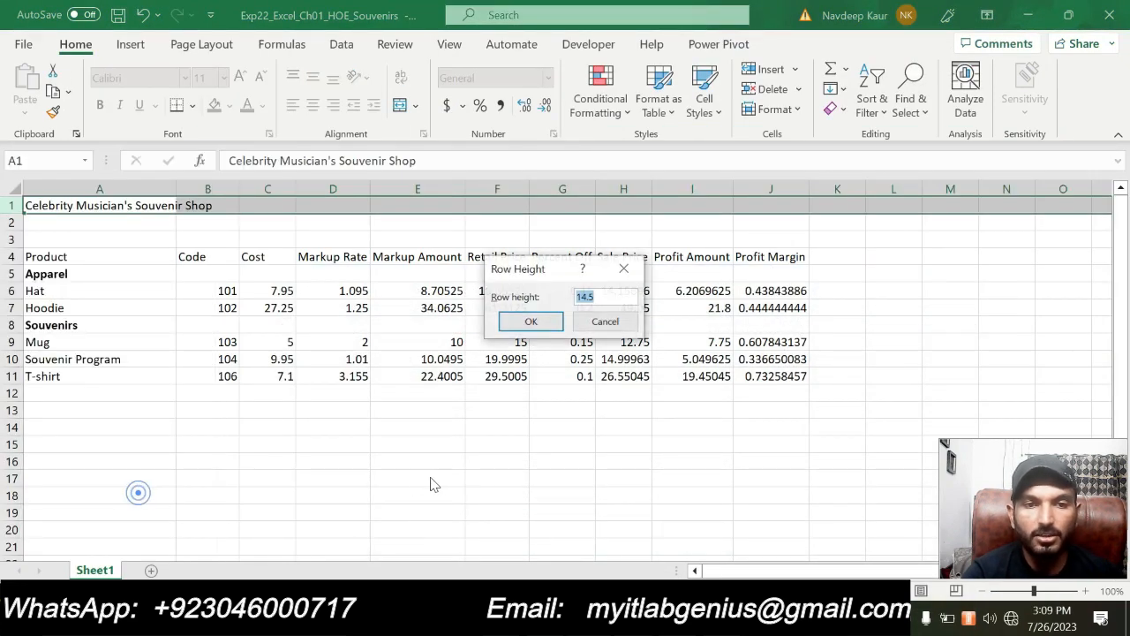
pyautogui.write('30')
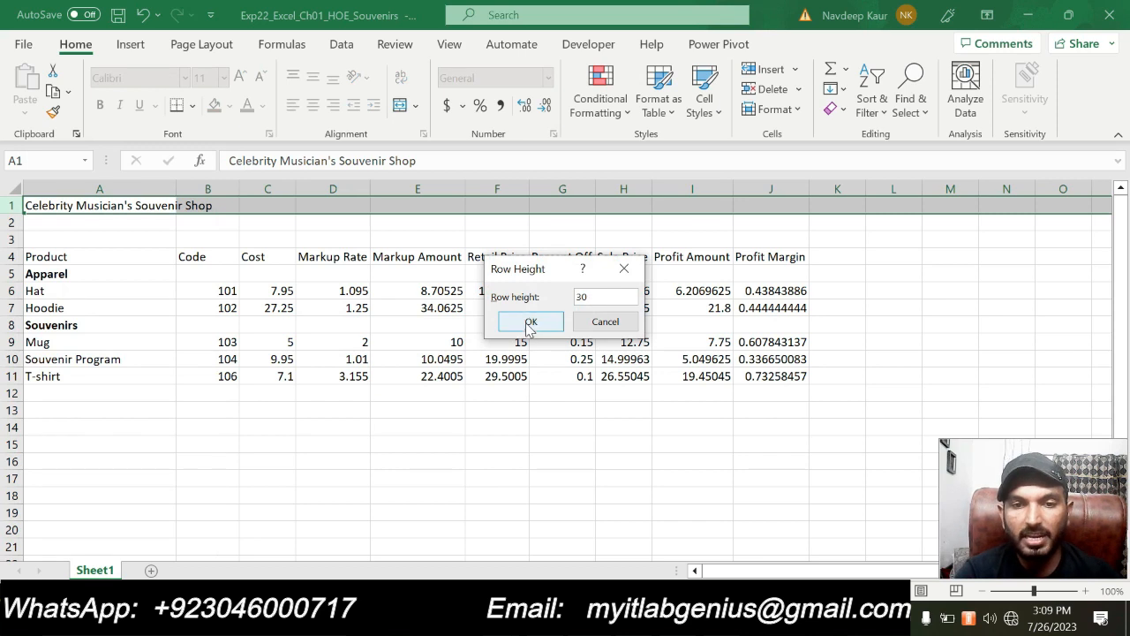
pyautogui.click(531, 322)
pyautogui.click(393, 479)
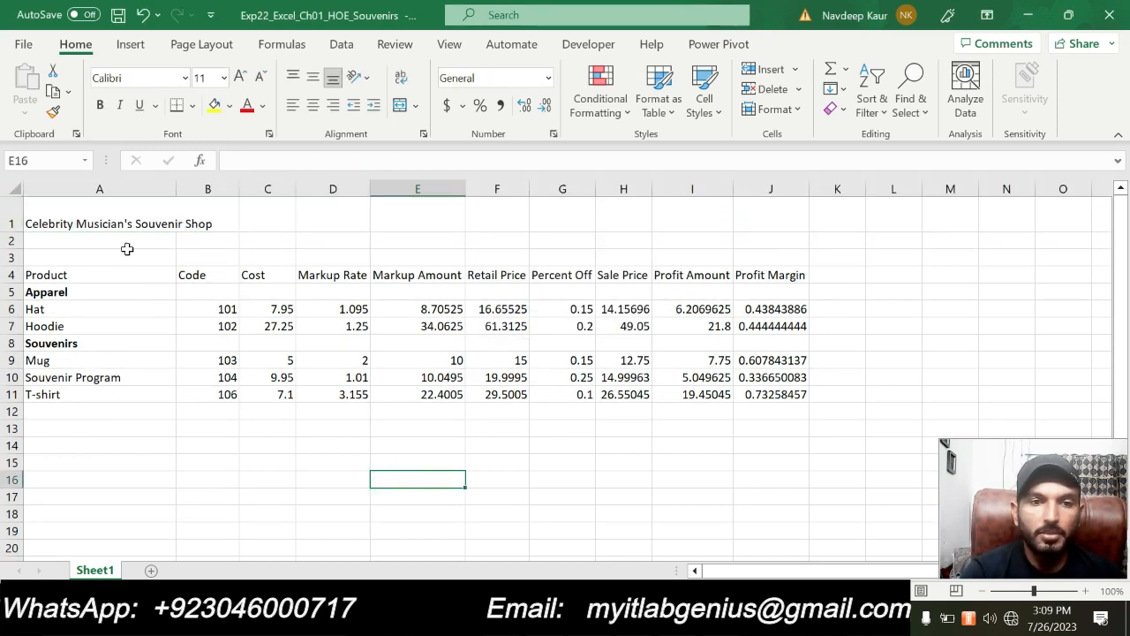
# Recheck step 12 in Word, return to Excel and hide column B containing the product codes
pyautogui.hotkey('alt', 'Tab')
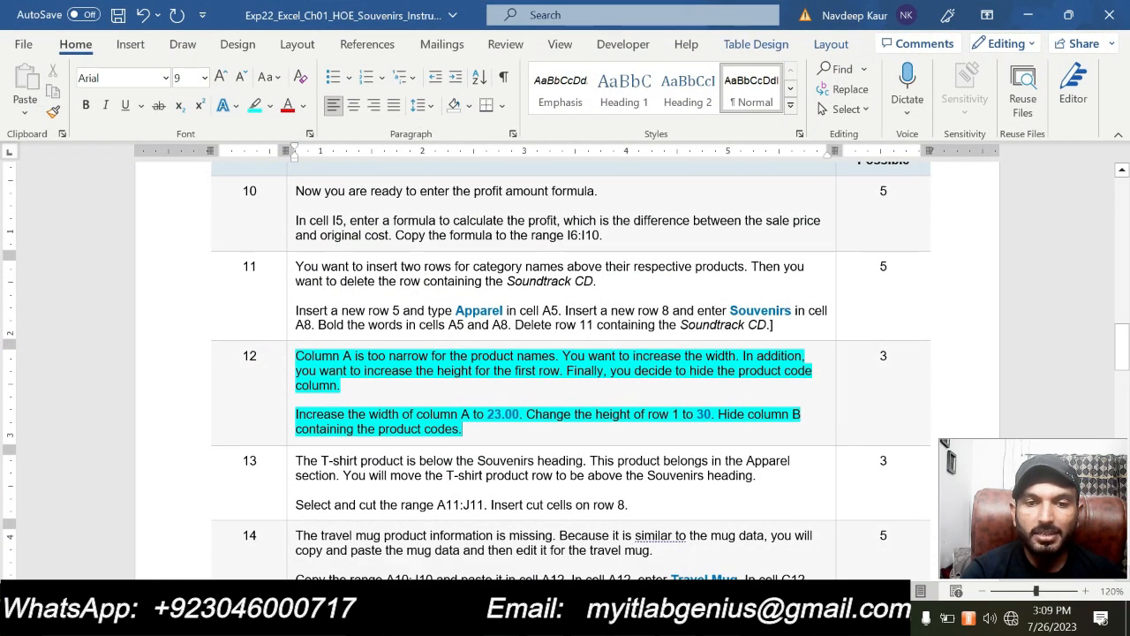
pyautogui.hotkey('alt', 'Tab')
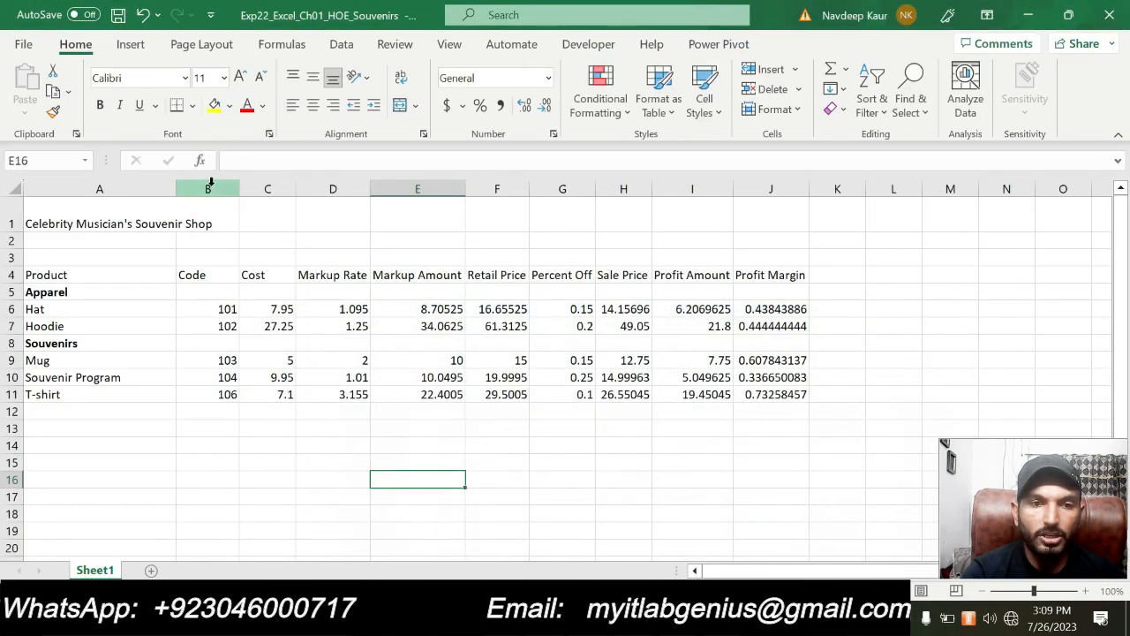
pyautogui.click(209, 187)
pyautogui.rightClick(208, 187)
pyautogui.click(298, 499)
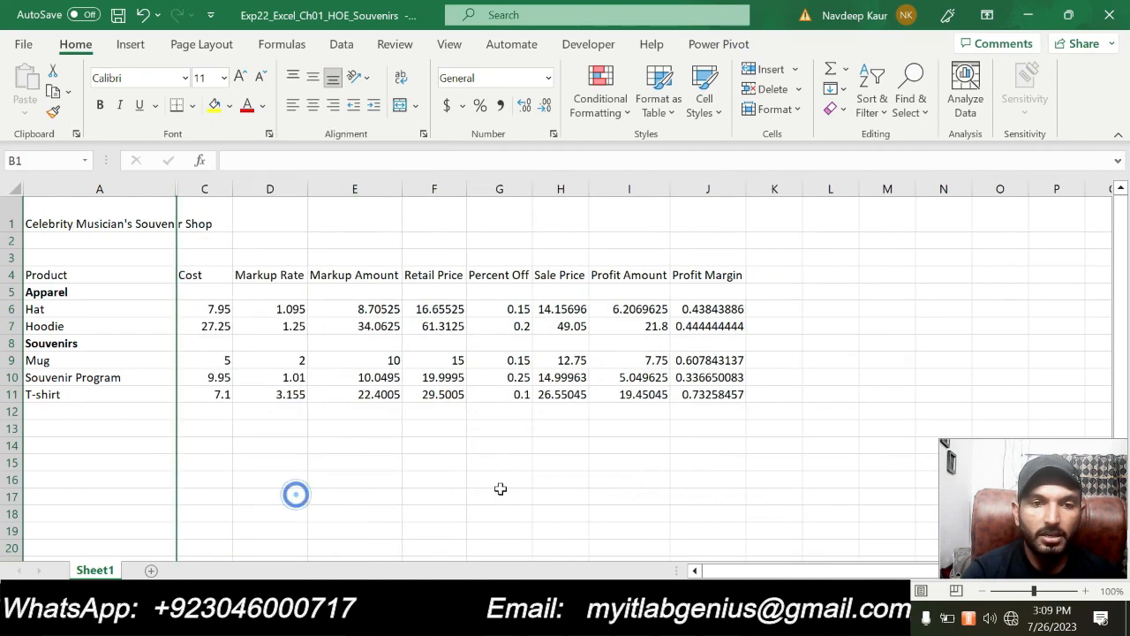
pyautogui.click(499, 496)
# Switch to Word and clear the turquoise highlighting from both paragraphs of step 12
pyautogui.hotkey('alt', 'Tab')
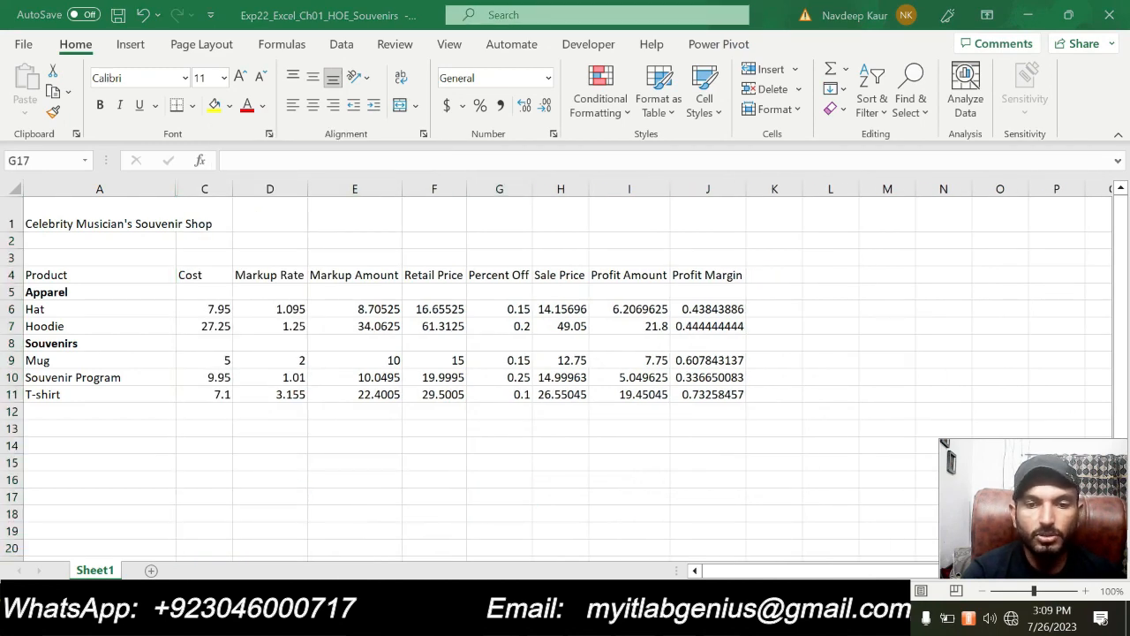
pyautogui.moveTo(505, 422); pyautogui.dragTo(298, 356)
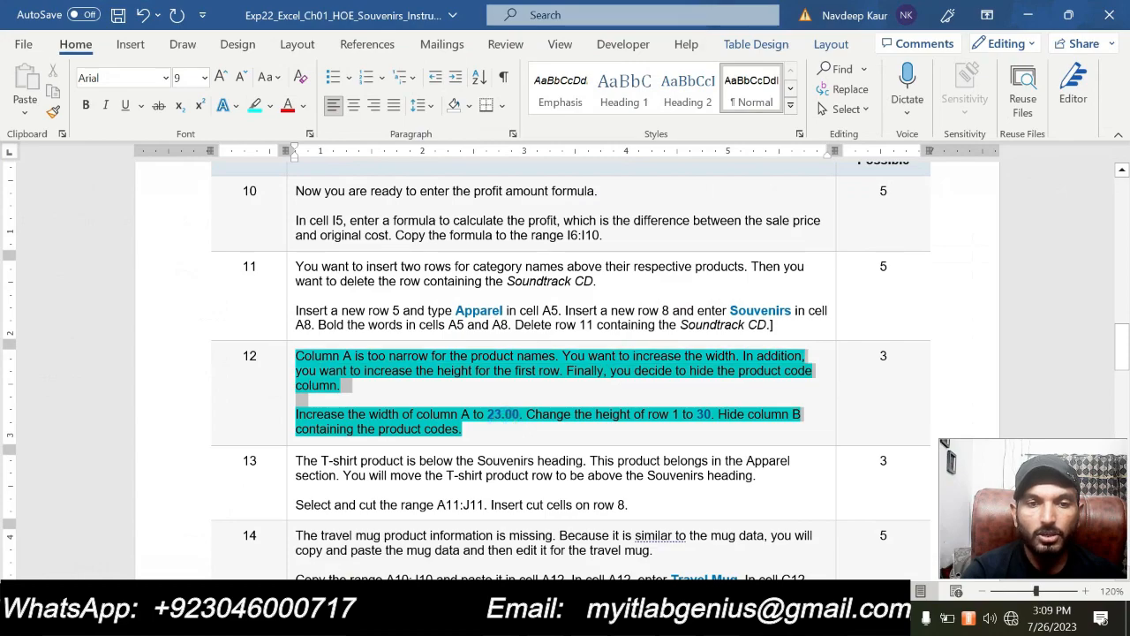
pyautogui.click(370, 325)
# Look through the Word instructions from the project description to step 29 to review the completed and remaining steps
pyautogui.scroll(-6, 368, 328)
pyautogui.scroll(-15, 535, 429)
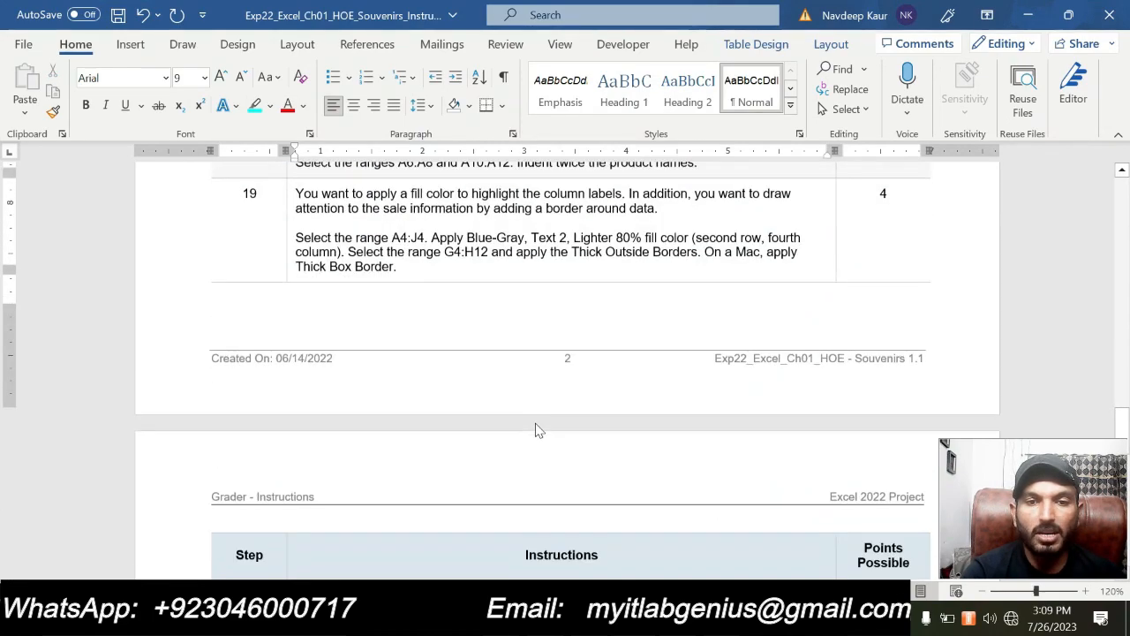
pyautogui.scroll(-3, 535, 423)
pyautogui.scroll(15, 535, 422)
pyautogui.scroll(12, 538, 430)
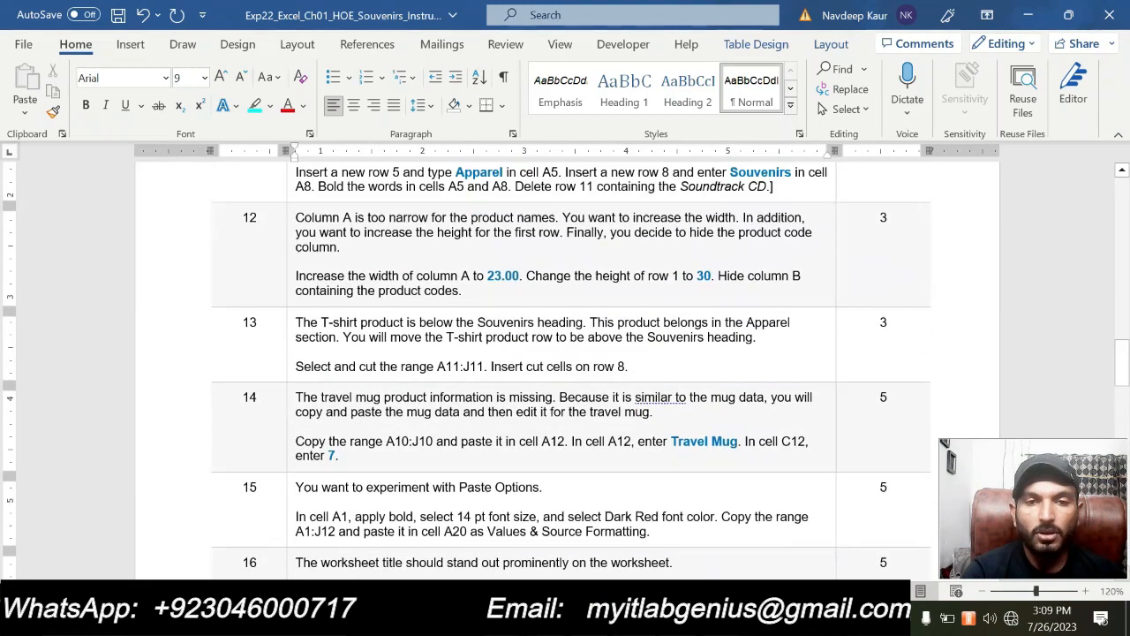
pyautogui.scroll(10, 538, 430)
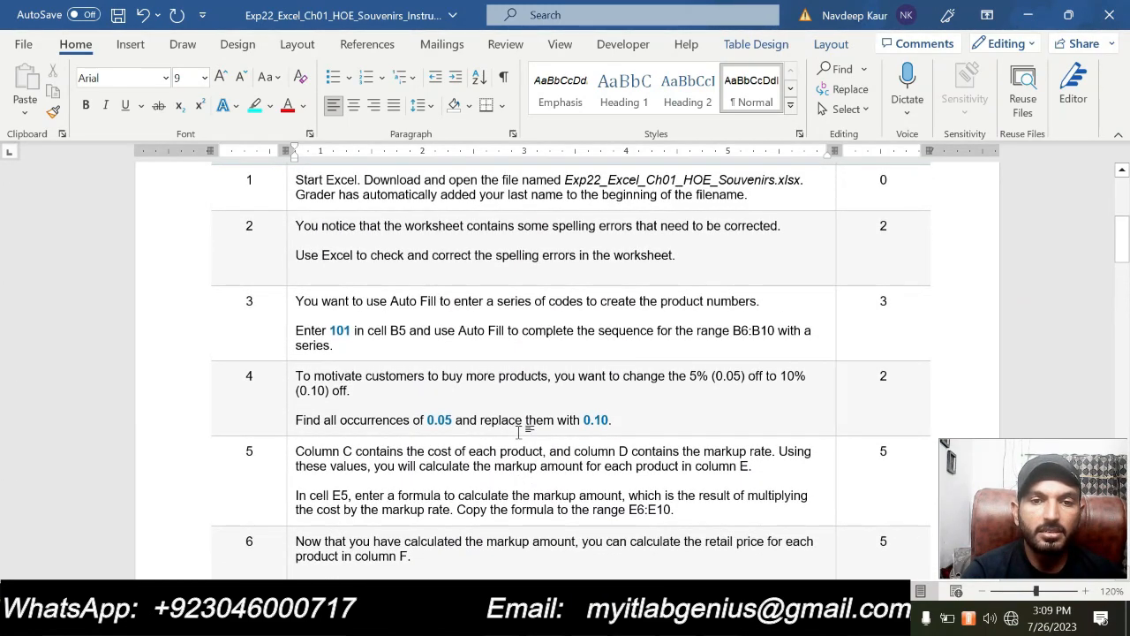
pyautogui.scroll(2, 521, 430)
pyautogui.scroll(-6, 521, 433)
pyautogui.scroll(-18, 521, 439)
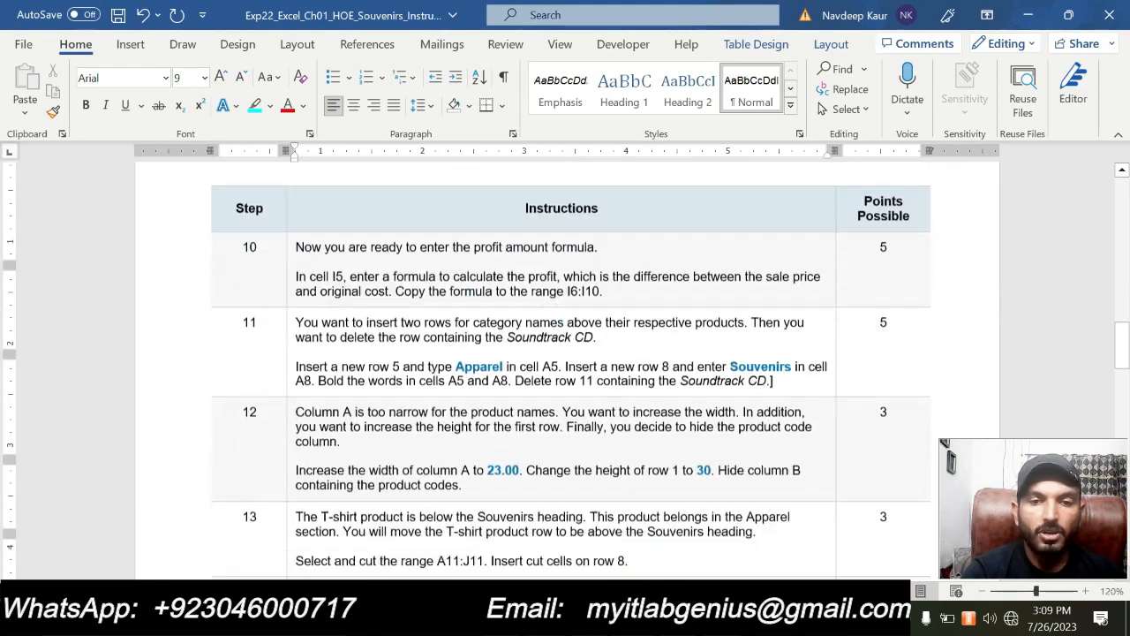
pyautogui.scroll(-14, 521, 439)
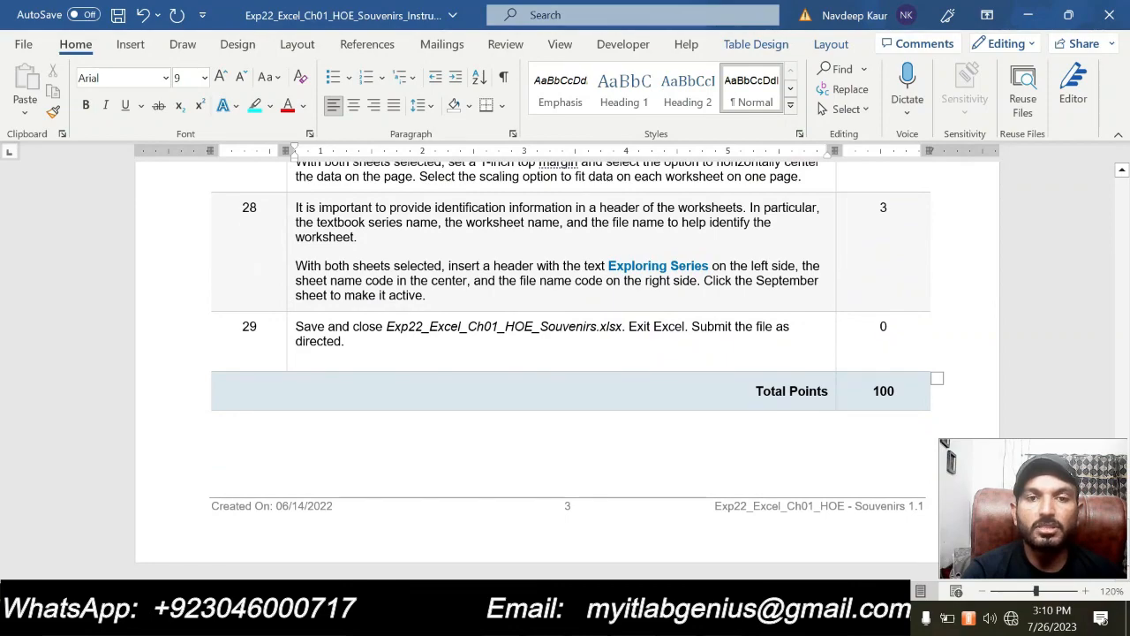
pyautogui.scroll(16, 521, 439)
pyautogui.scroll(5, 521, 439)
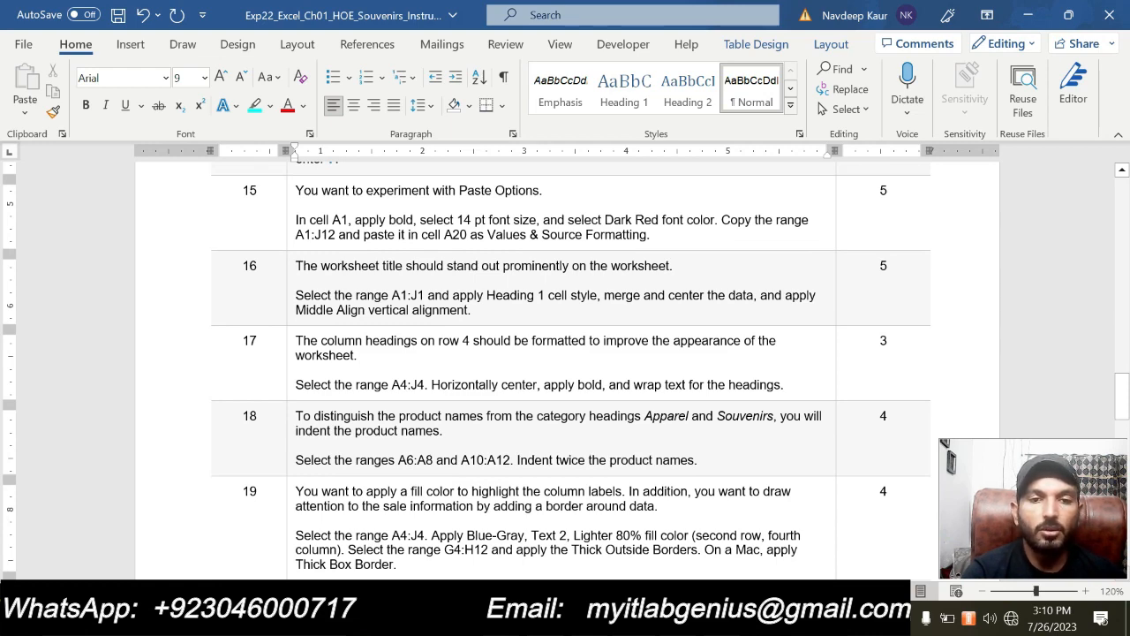
pyautogui.scroll(6, 565, 370)
pyautogui.scroll(8, 521, 468)
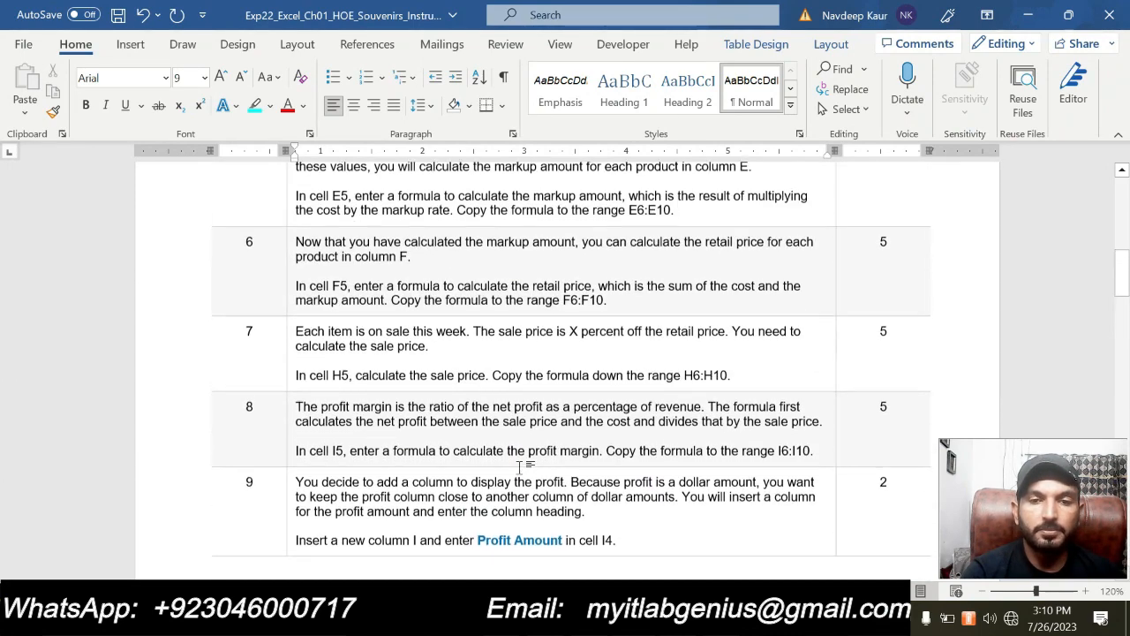
pyautogui.scroll(6, 521, 468)
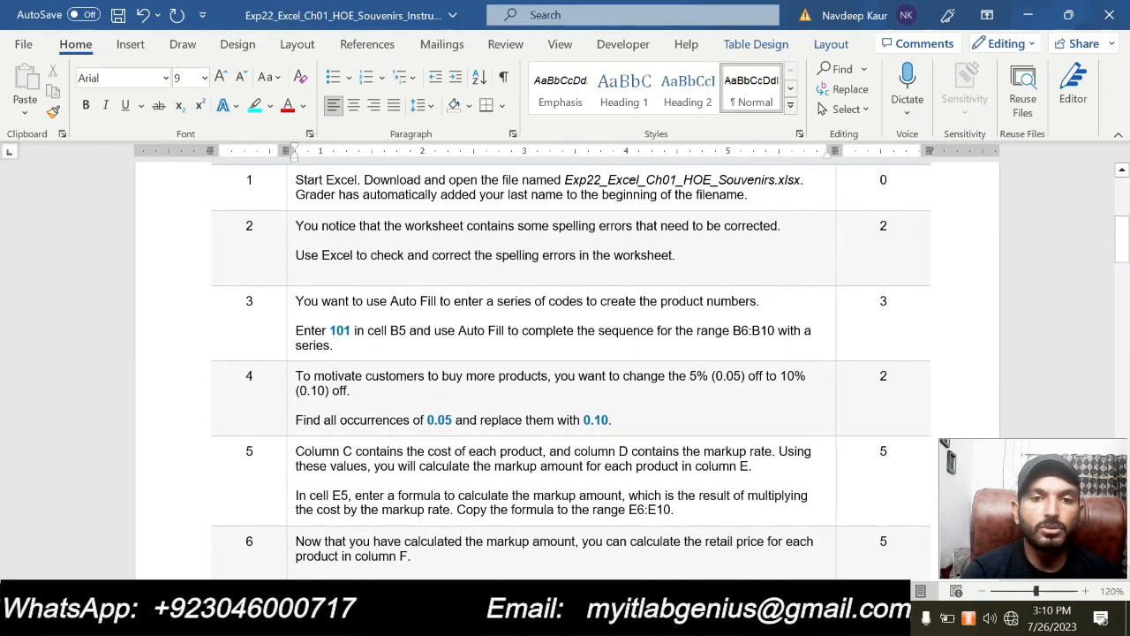
pyautogui.scroll(2, 566, 371)
pyautogui.scroll(2, 566, 371)
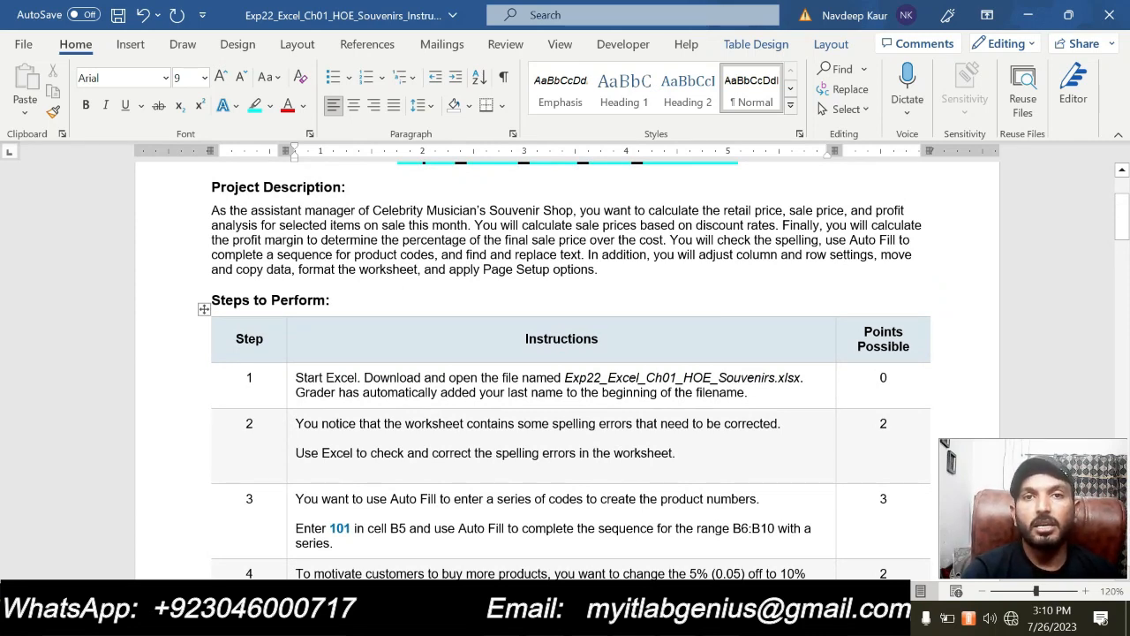
pyautogui.scroll(1, 566, 371)
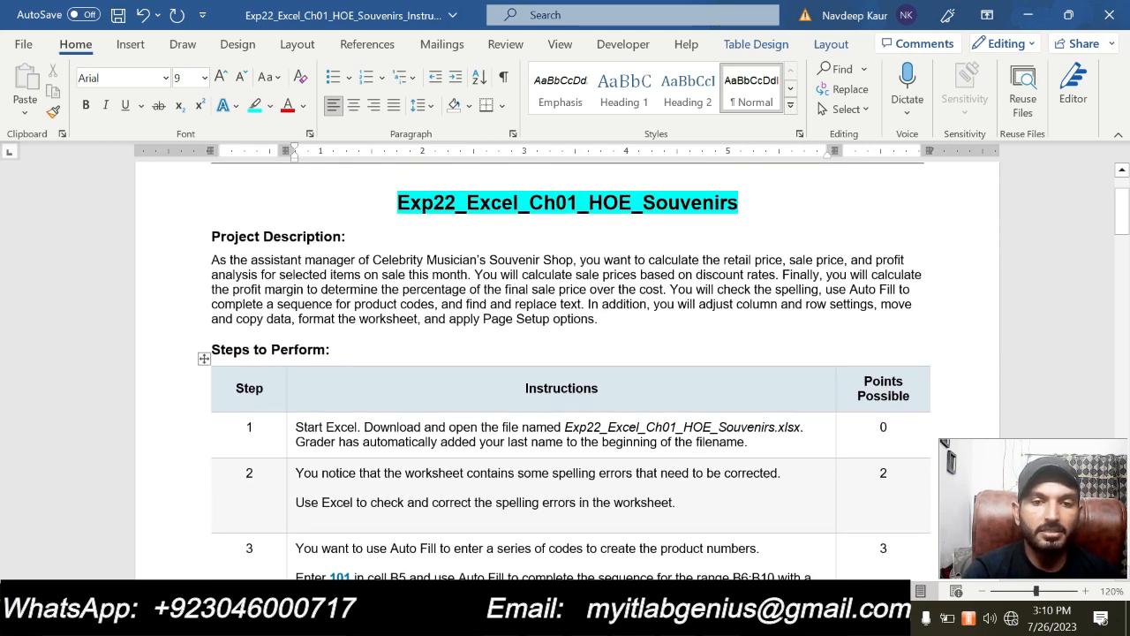
pyautogui.scroll(-3, 565, 371)
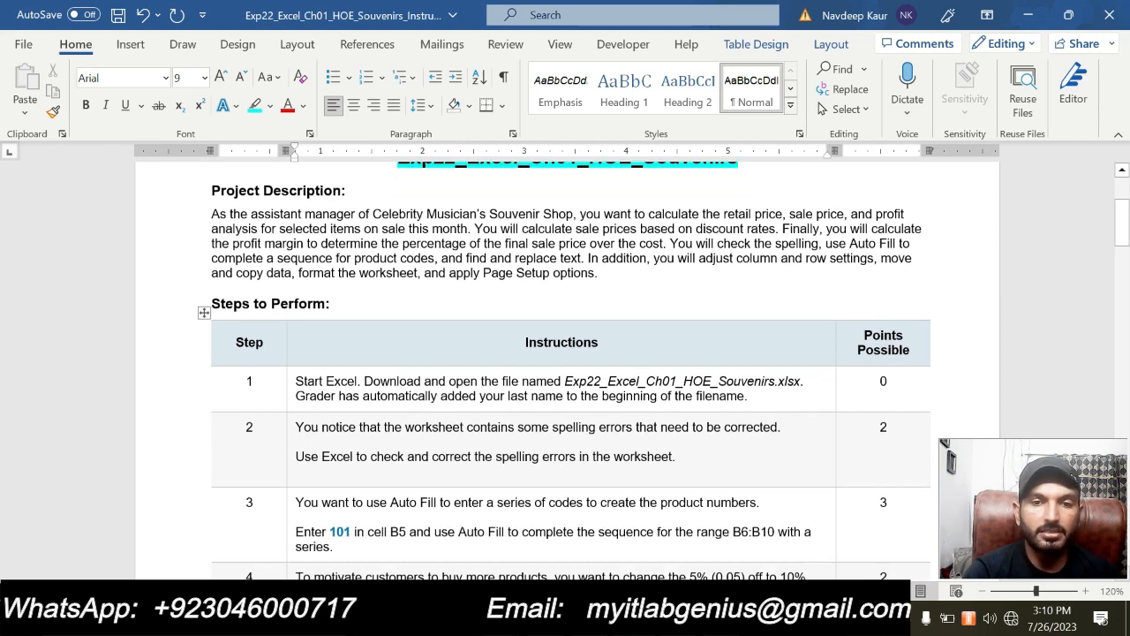
pyautogui.scroll(3, 566, 371)
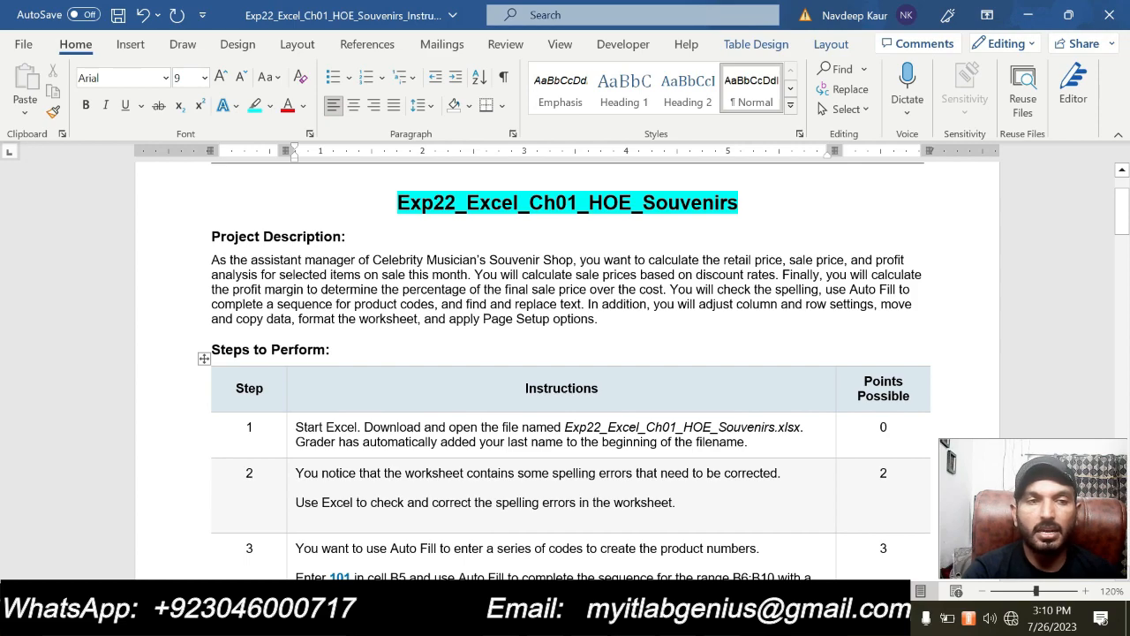
pyautogui.scroll(-3, 565, 371)
pyautogui.scroll(3, 565, 371)
pyautogui.scroll(-10, 565, 371)
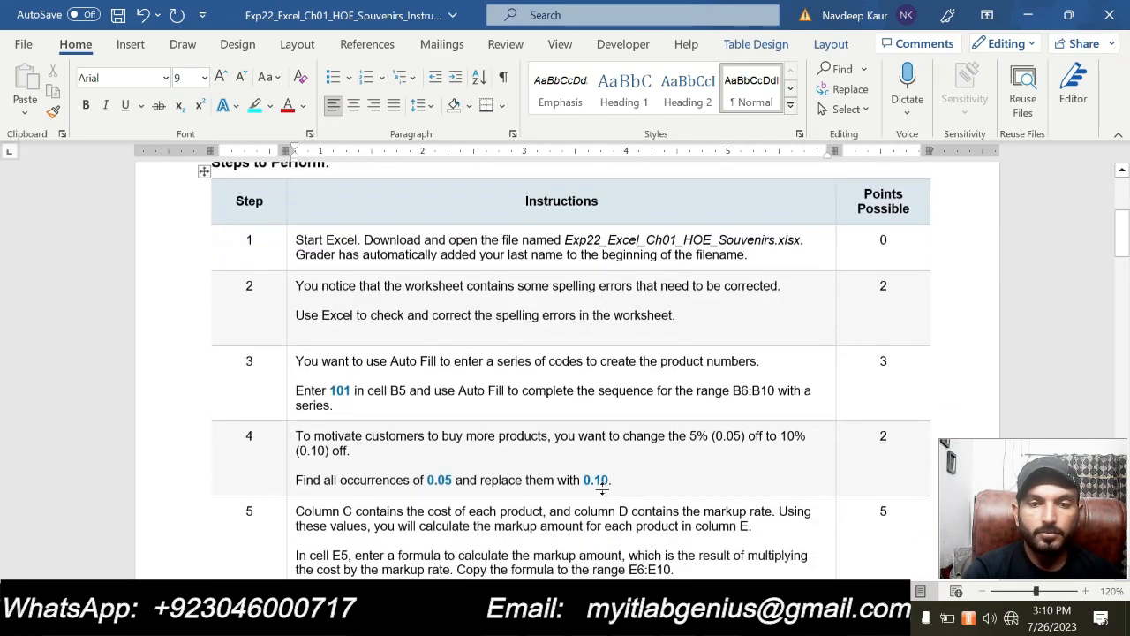
pyautogui.scroll(-20, 600, 495)
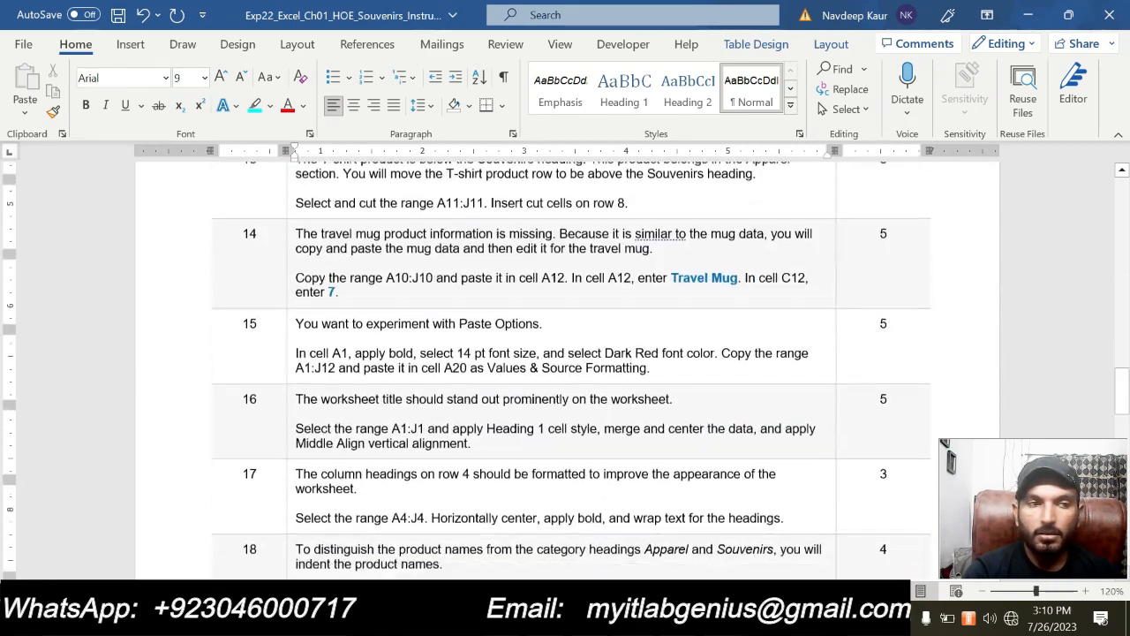
pyautogui.scroll(-6, 565, 353)
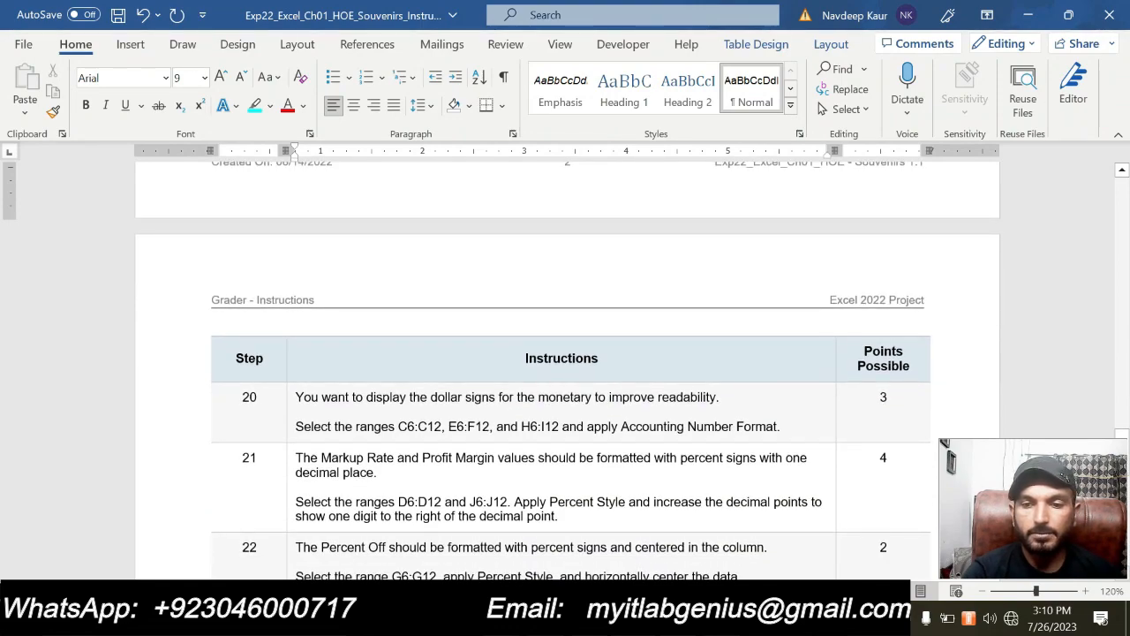
pyautogui.scroll(-10, 566, 371)
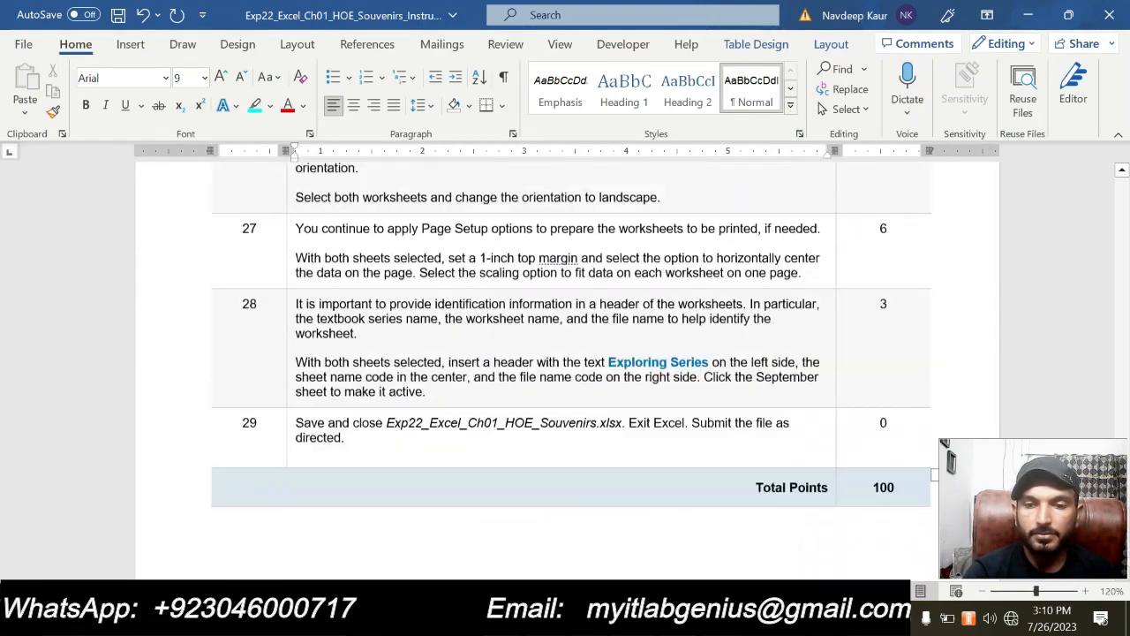
pyautogui.scroll(15, 626, 480)
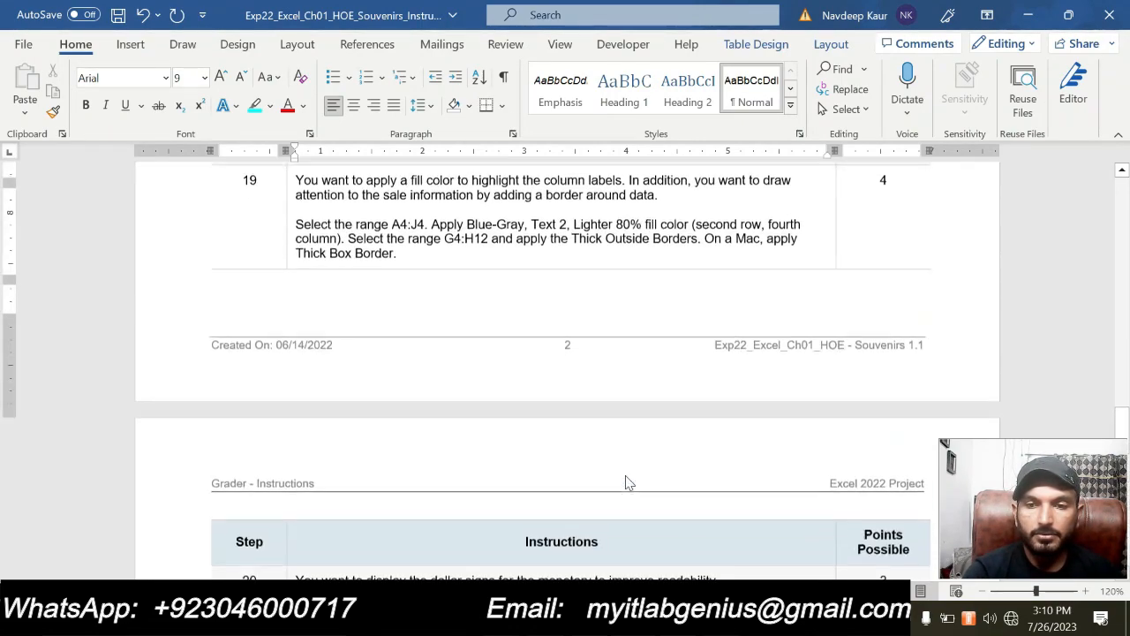
pyautogui.scroll(15, 626, 483)
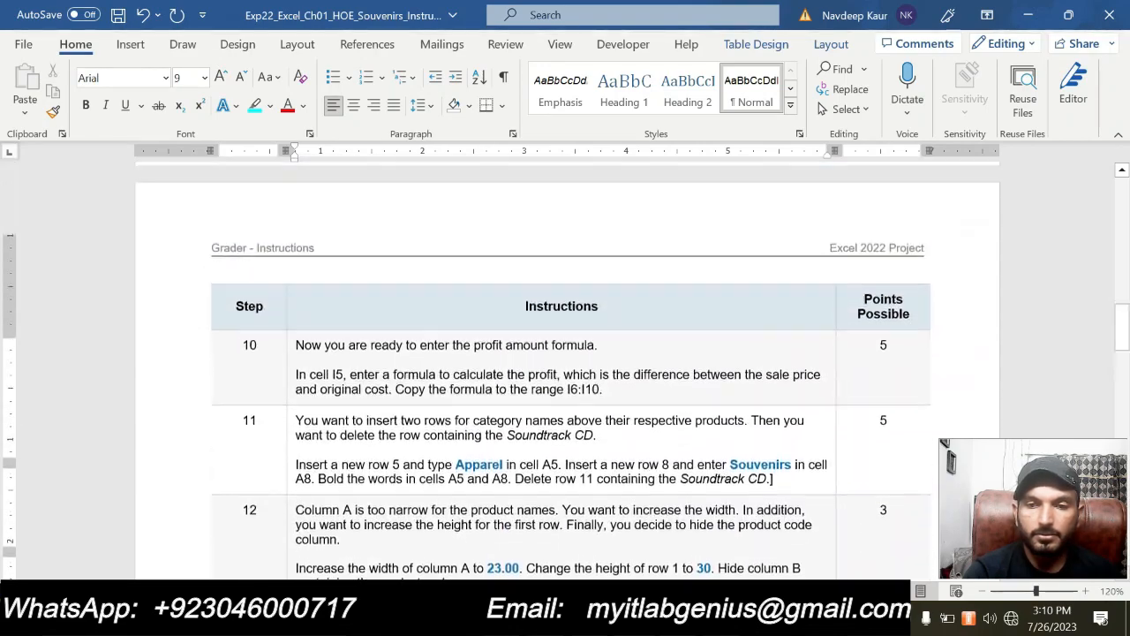
pyautogui.scroll(8, 566, 371)
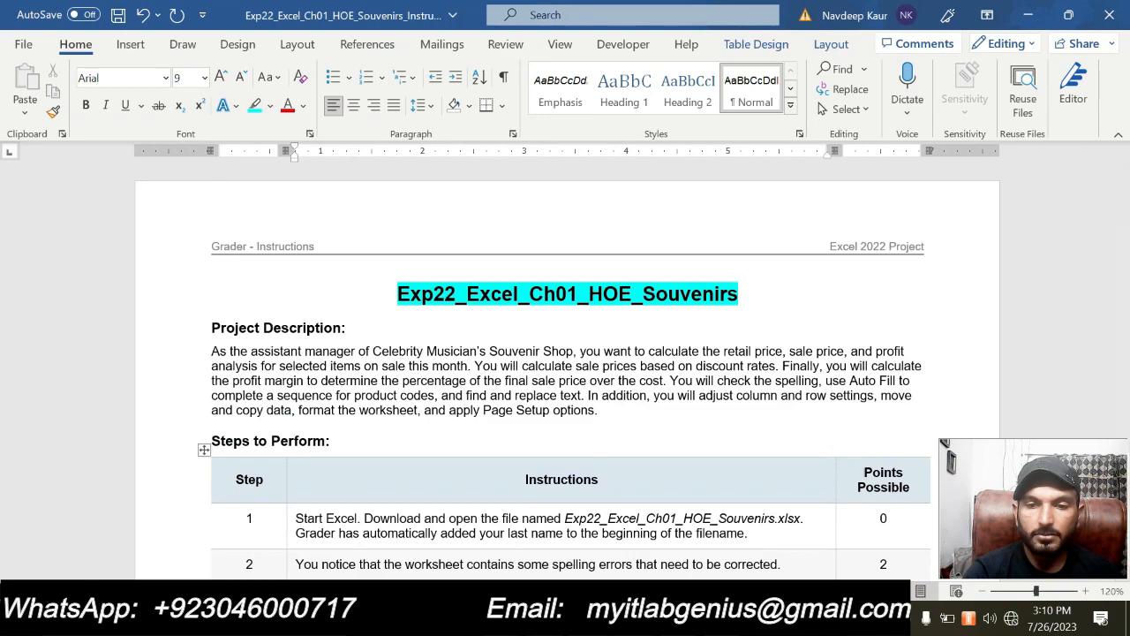
pyautogui.hotkey('alt', 'Tab')
pyautogui.hotkey('alt', 'Tab')
pyautogui.scroll(-20, 634, 424)
pyautogui.scroll(-20, 633, 424)
pyautogui.scroll(-10, 566, 362)
pyautogui.scroll(5, 565, 362)
pyautogui.scroll(8, 633, 424)
pyautogui.scroll(10, 565, 353)
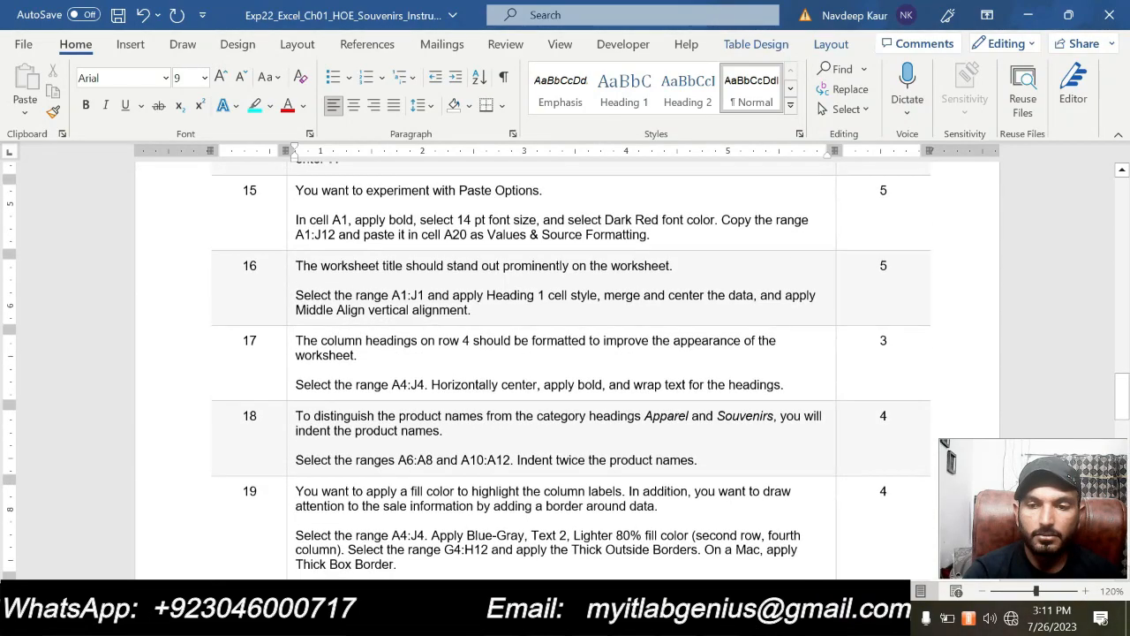
pyautogui.scroll(10, 575, 462)
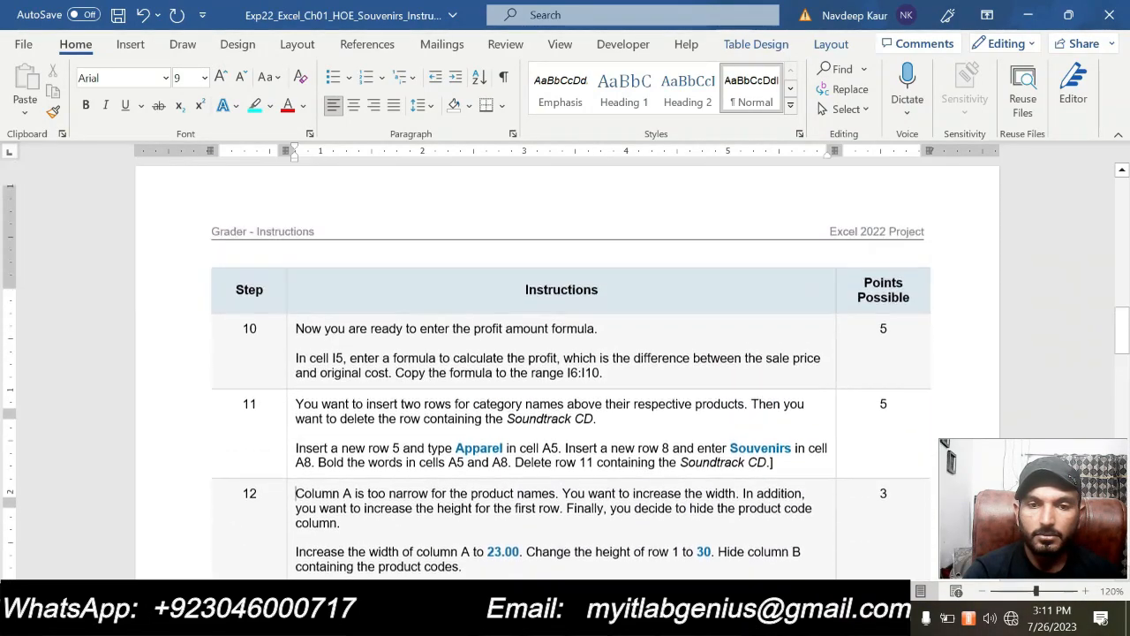
# Skim the Word instructions again through step 29, and return to the project title and description at the start
pyautogui.scroll(10, 565, 371)
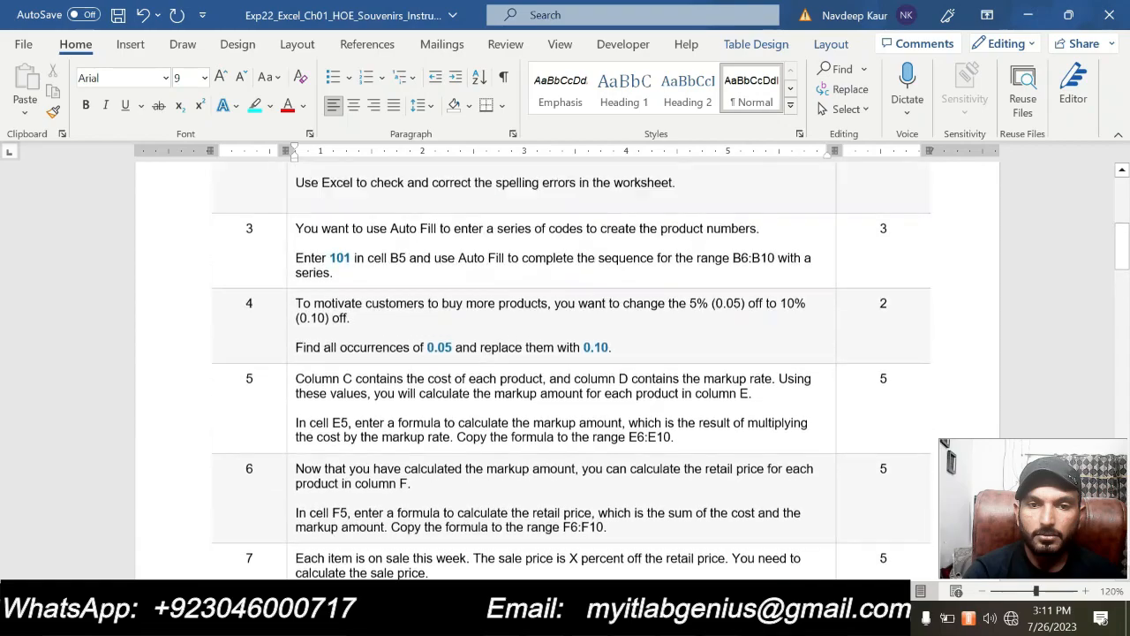
pyautogui.scroll(-15, 565, 371)
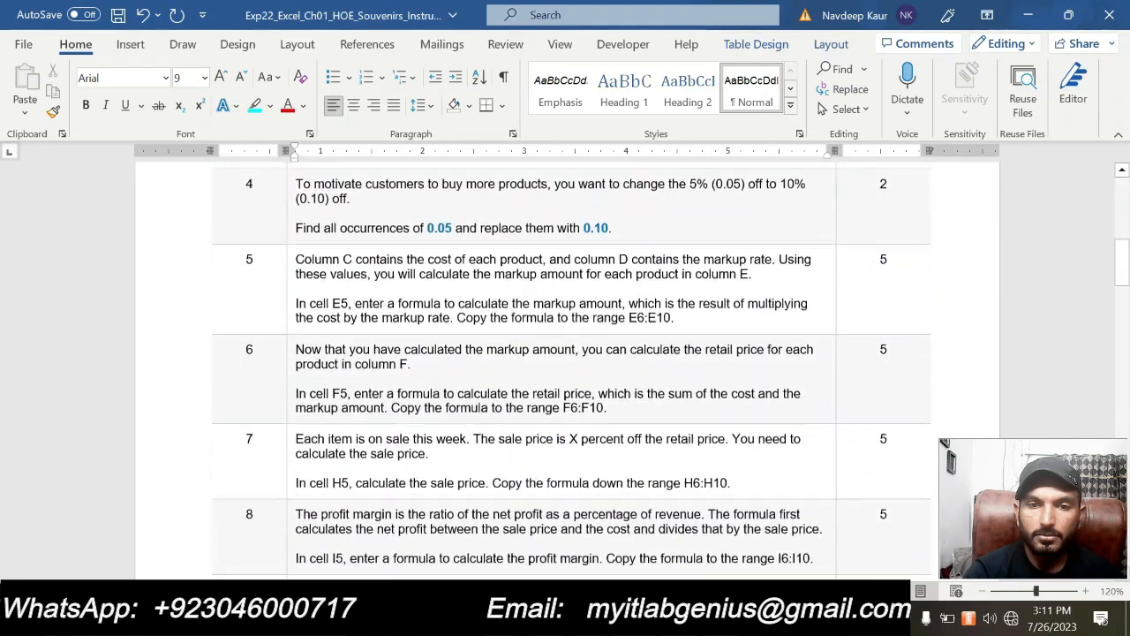
pyautogui.scroll(-15, 575, 462)
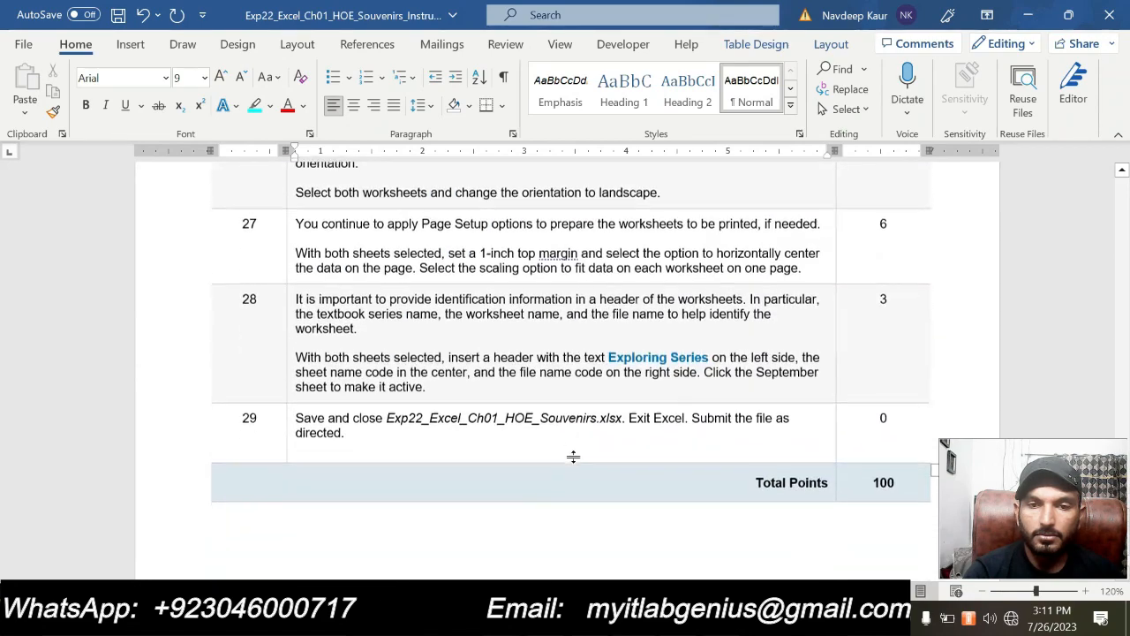
pyautogui.scroll(5, 565, 370)
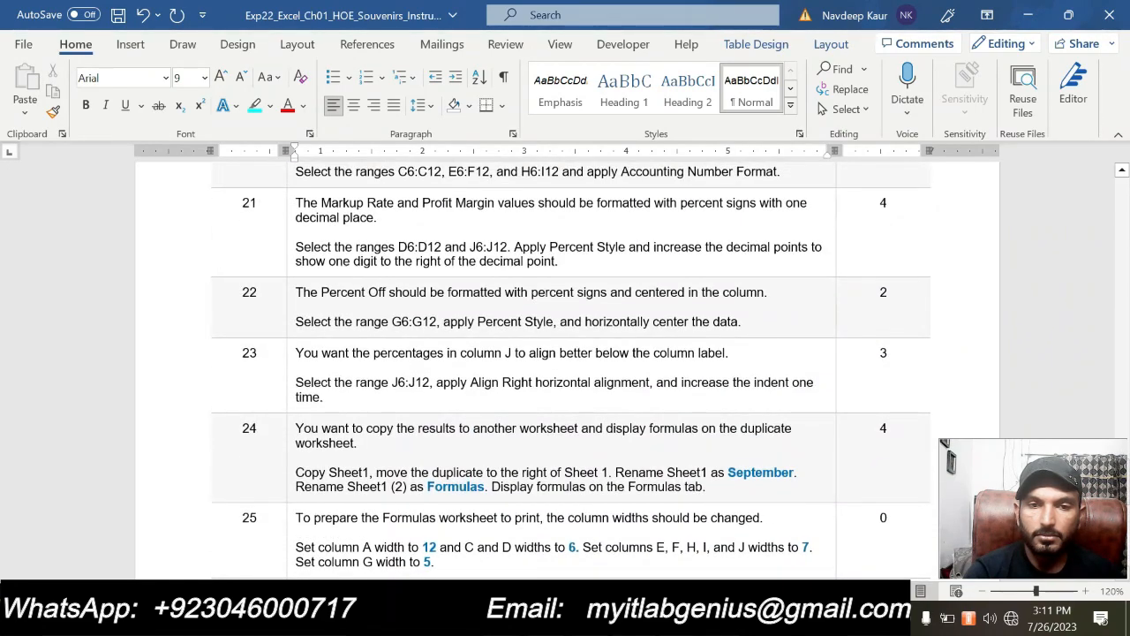
pyautogui.scroll(14, 575, 462)
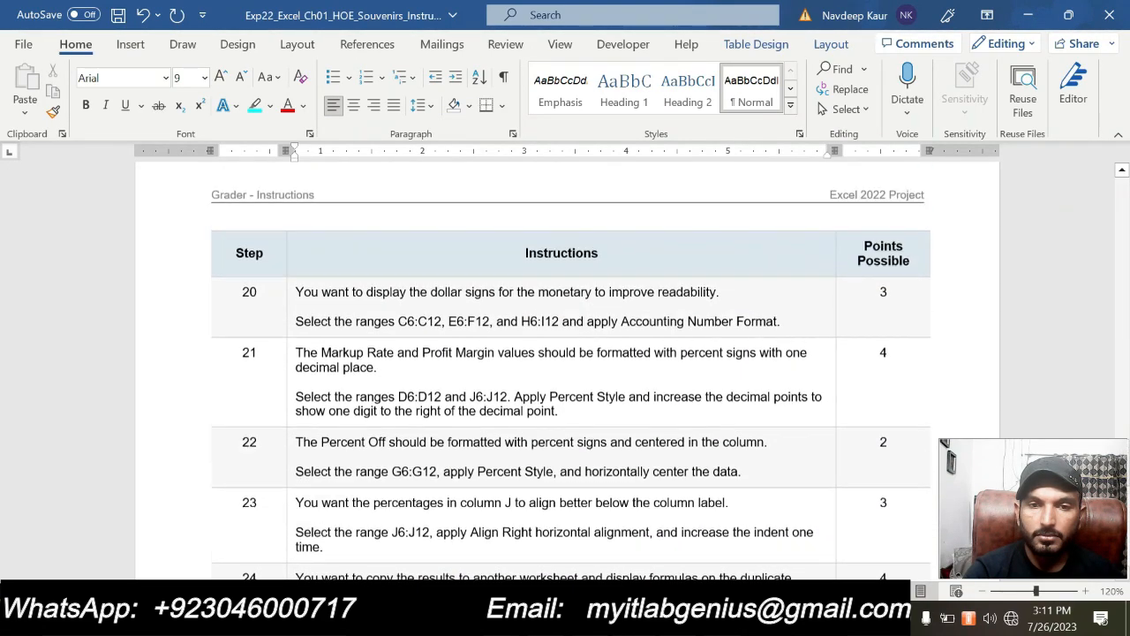
pyautogui.scroll(10, 565, 371)
pyautogui.scroll(12, 574, 459)
pyautogui.scroll(10, 574, 459)
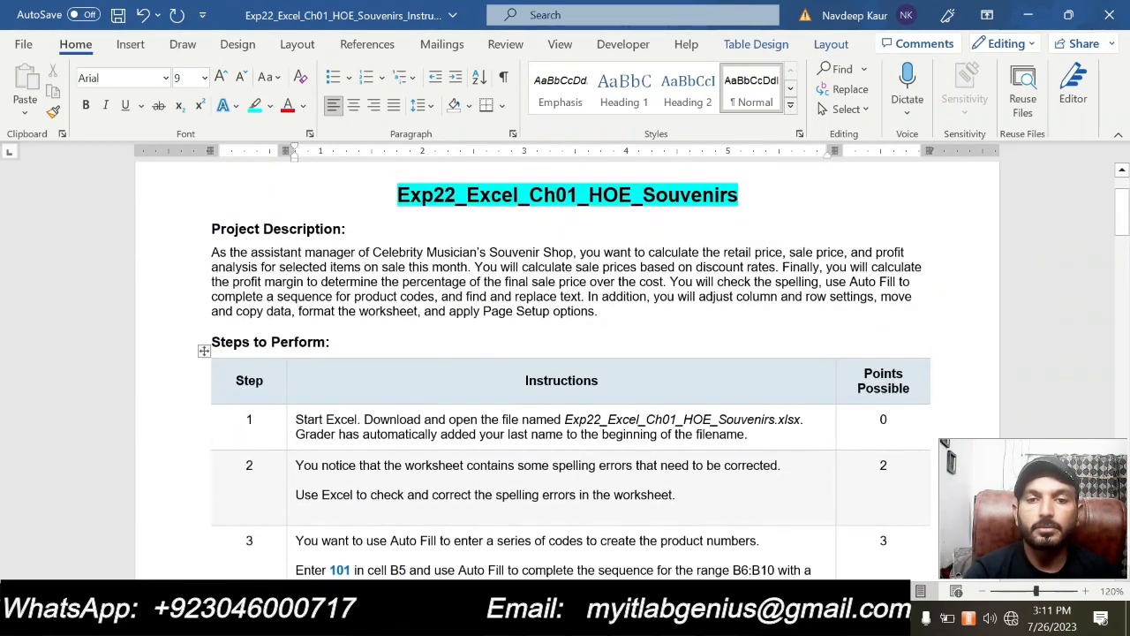
pyautogui.scroll(3, 573, 459)
pyautogui.scroll(-5, 573, 459)
pyautogui.scroll(3, 573, 459)
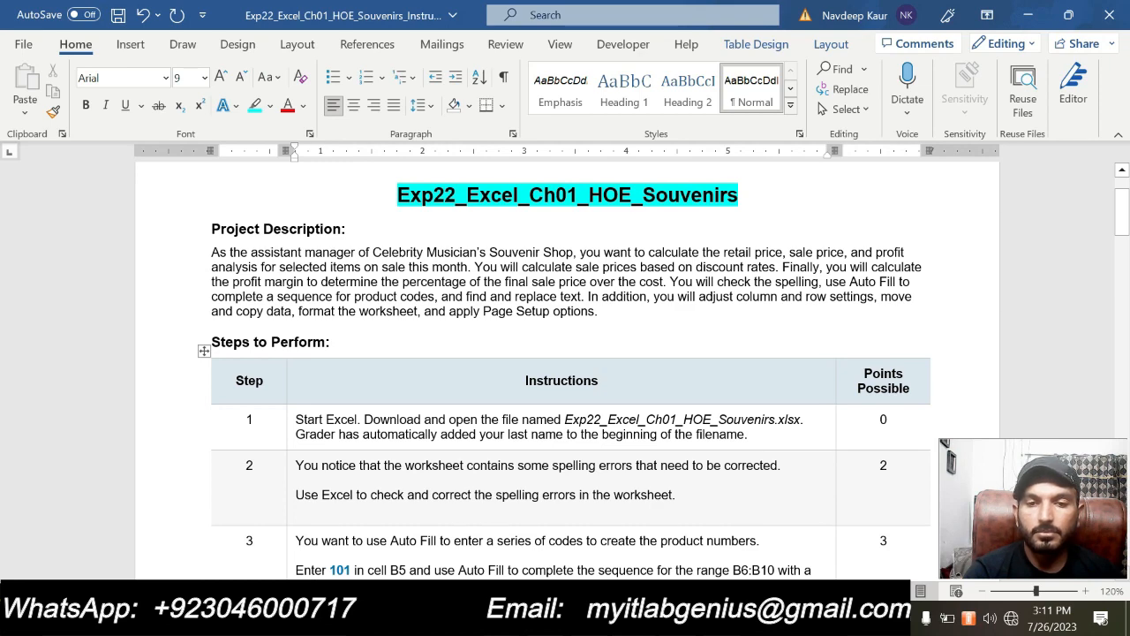
pyautogui.scroll(-2, 561, 505)
pyautogui.scroll(3, 561, 505)
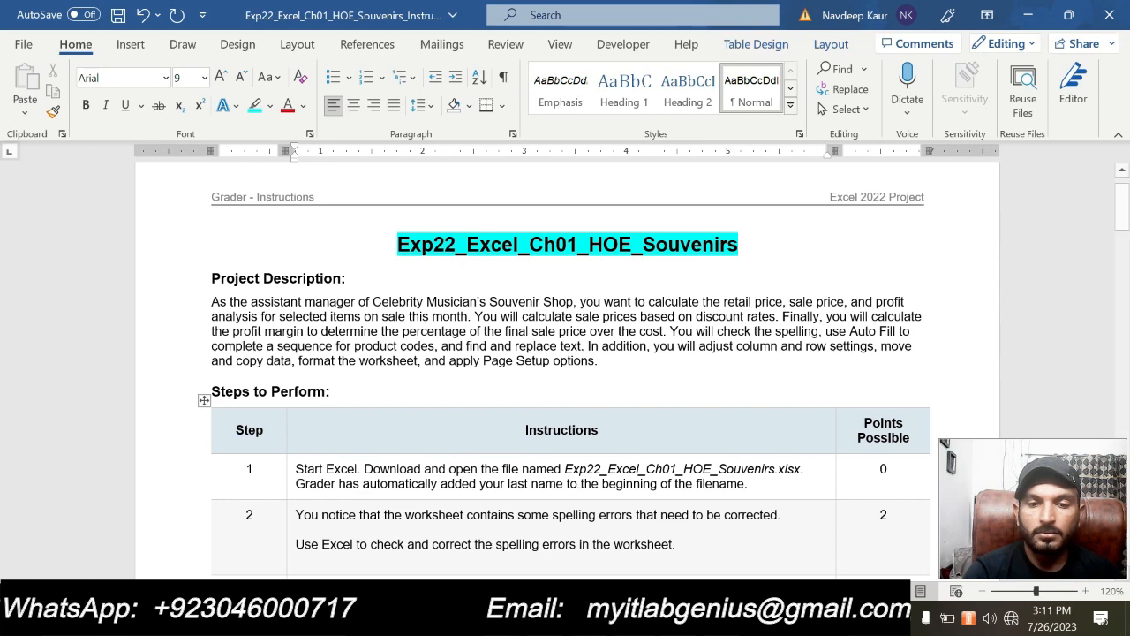
# Switch to Excel to look over the souvenir product table on Sheet1, and return to the Word instructions
pyautogui.click(555, 477)
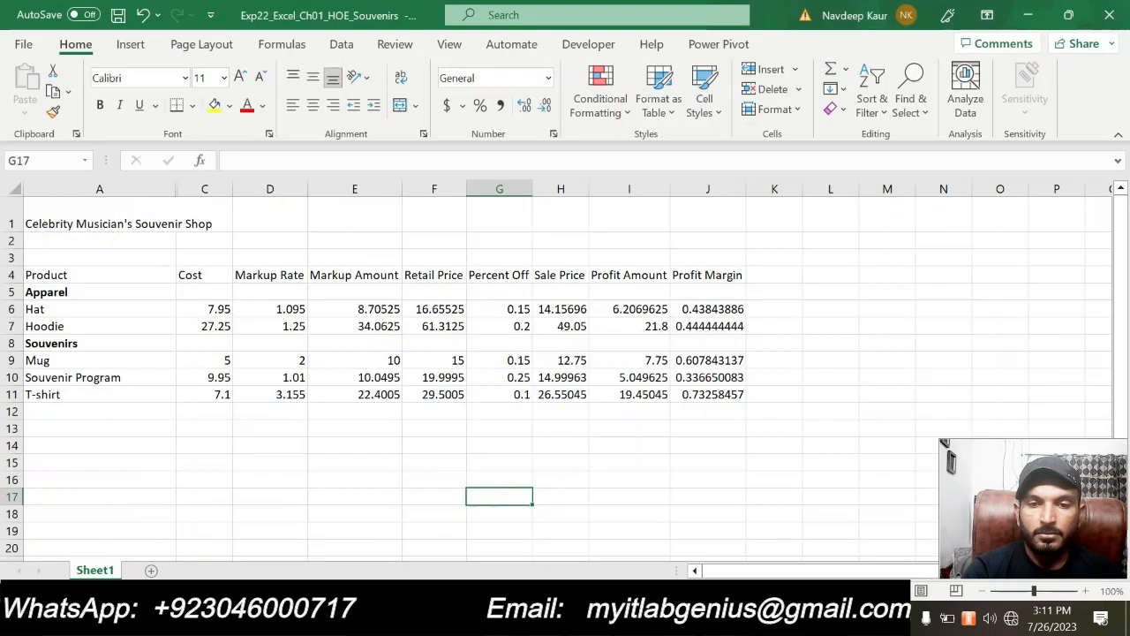
pyautogui.click(566, 462)
pyautogui.click(453, 477)
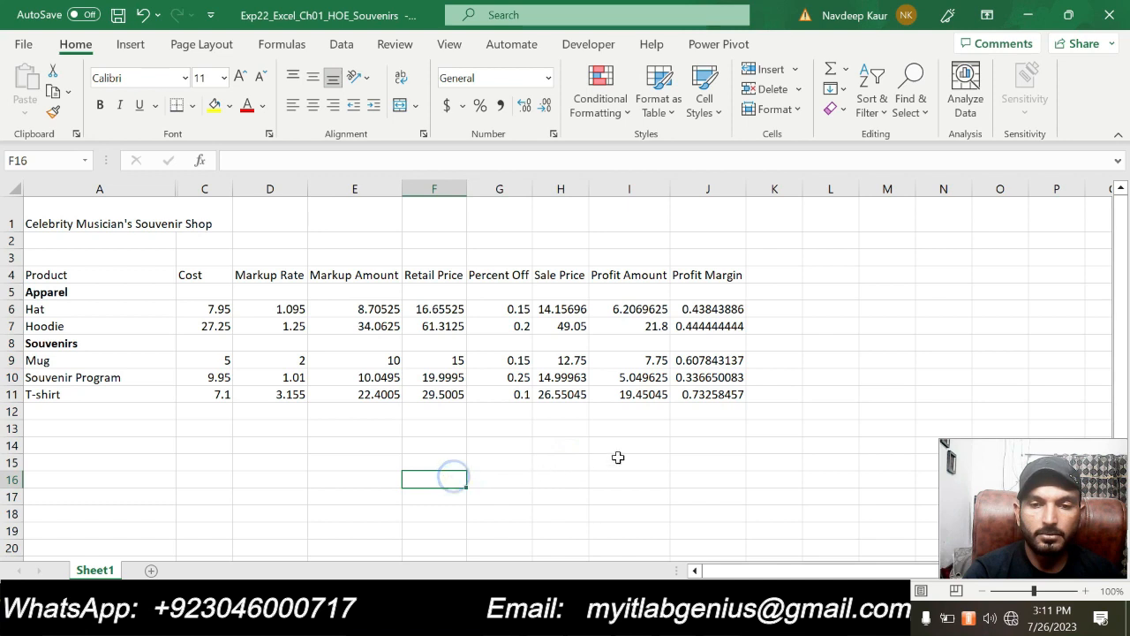
pyautogui.click(623, 458)
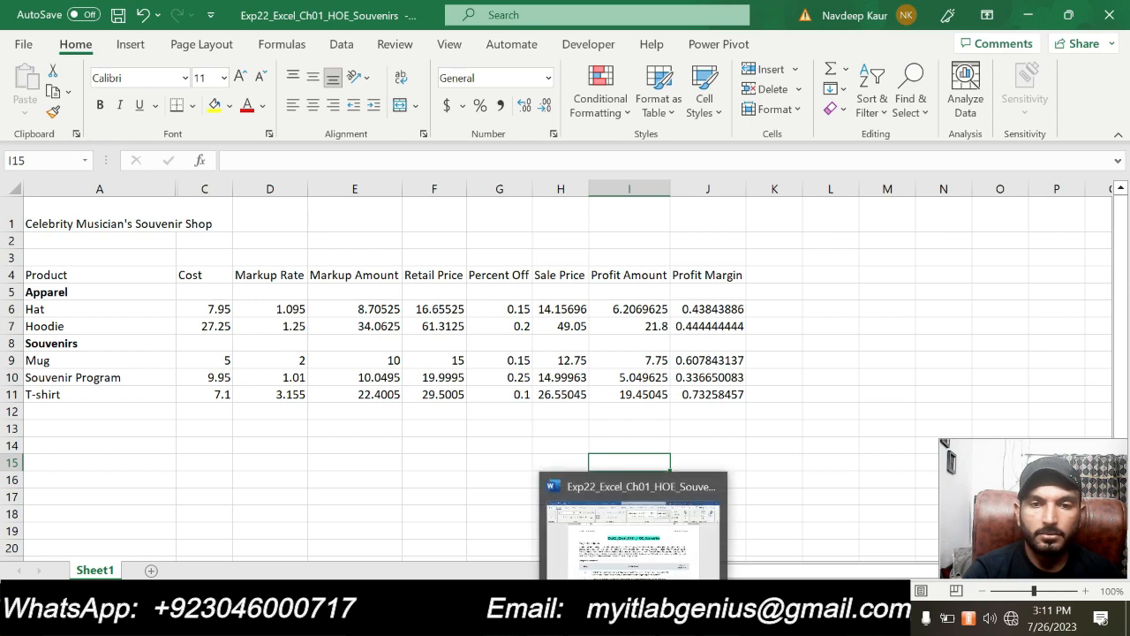
pyautogui.click(557, 454)
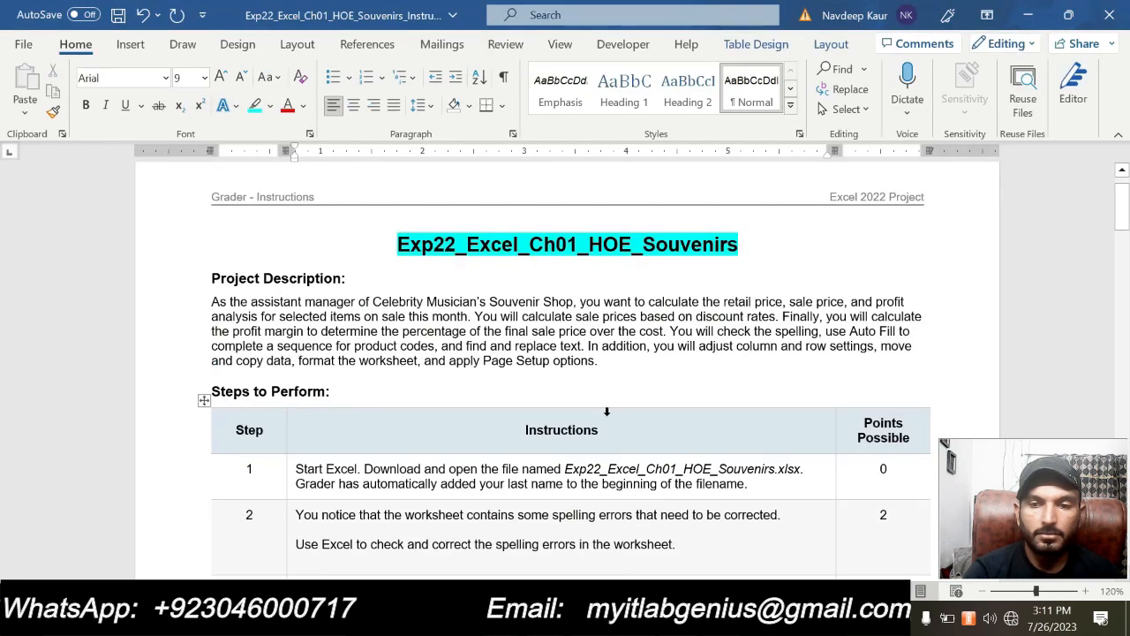